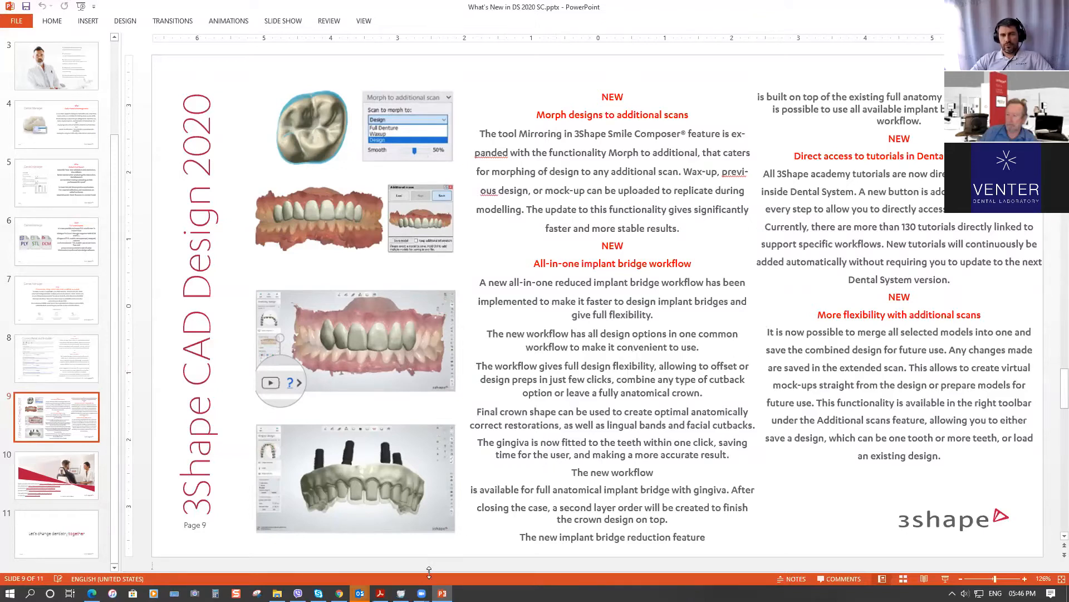
Switch to 3Shape Dental Manager and create a new order
mouse_move(400, 593)
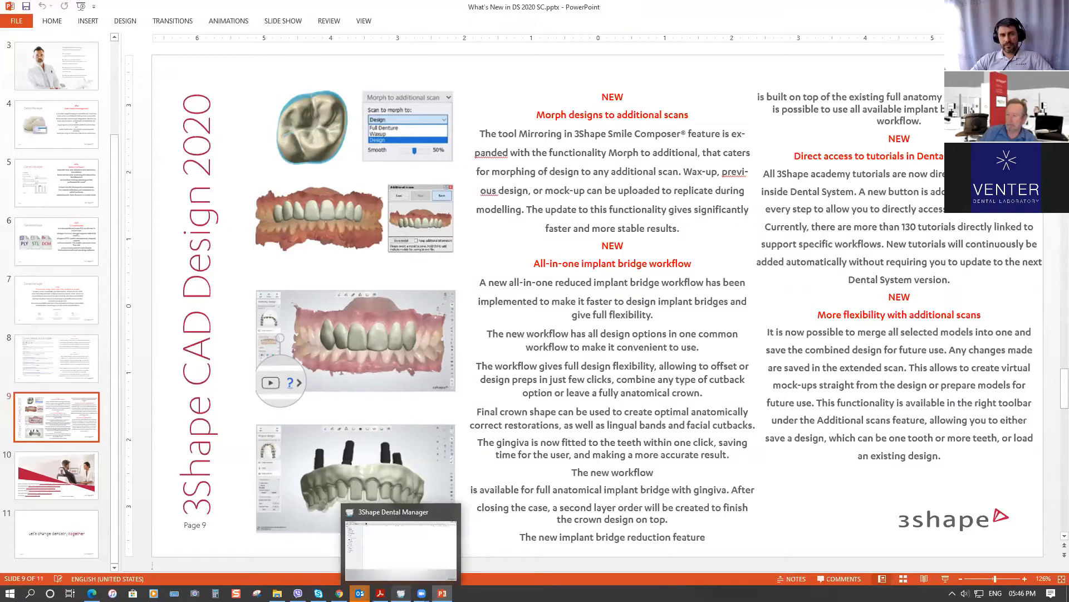
left_click(401, 593)
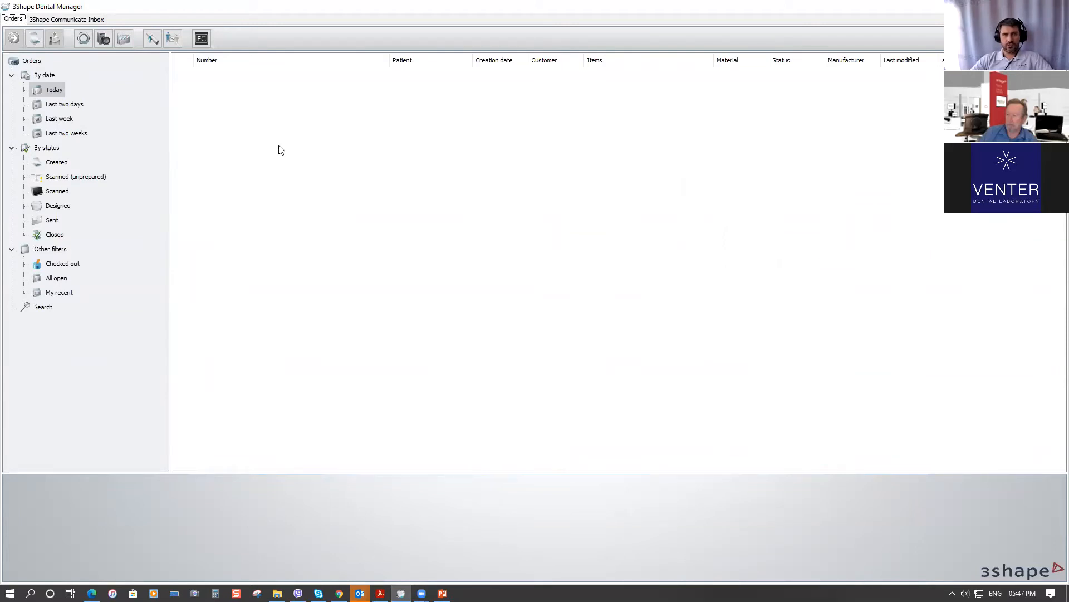
right_click(281, 146)
left_click(312, 151)
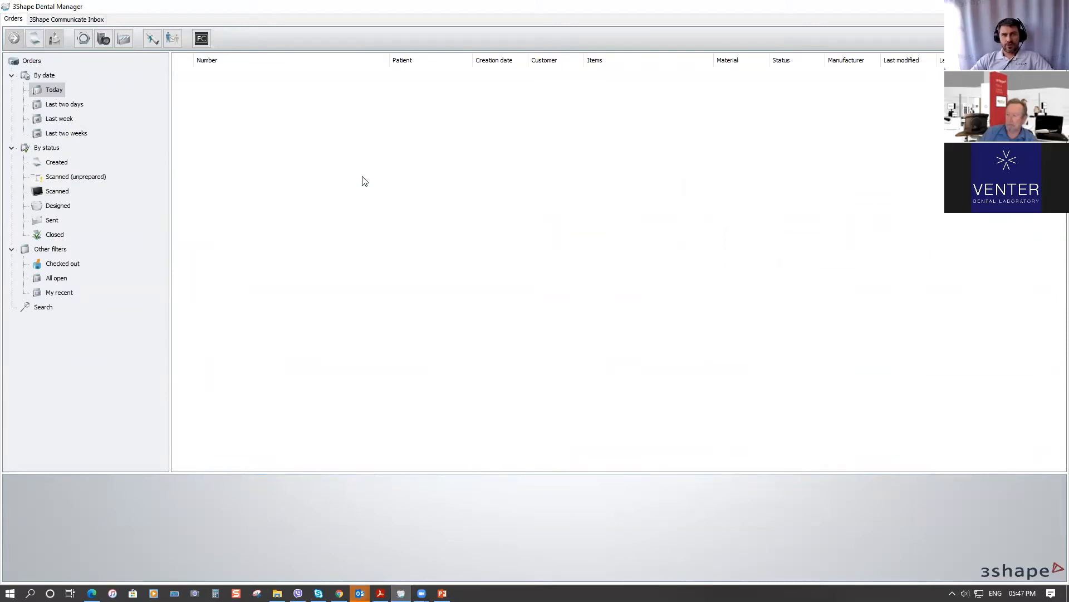
Assign screw-retained crowns from the abutment types to upper teeth 14, 12, 22 and 24 in the order form
left_click(478, 251)
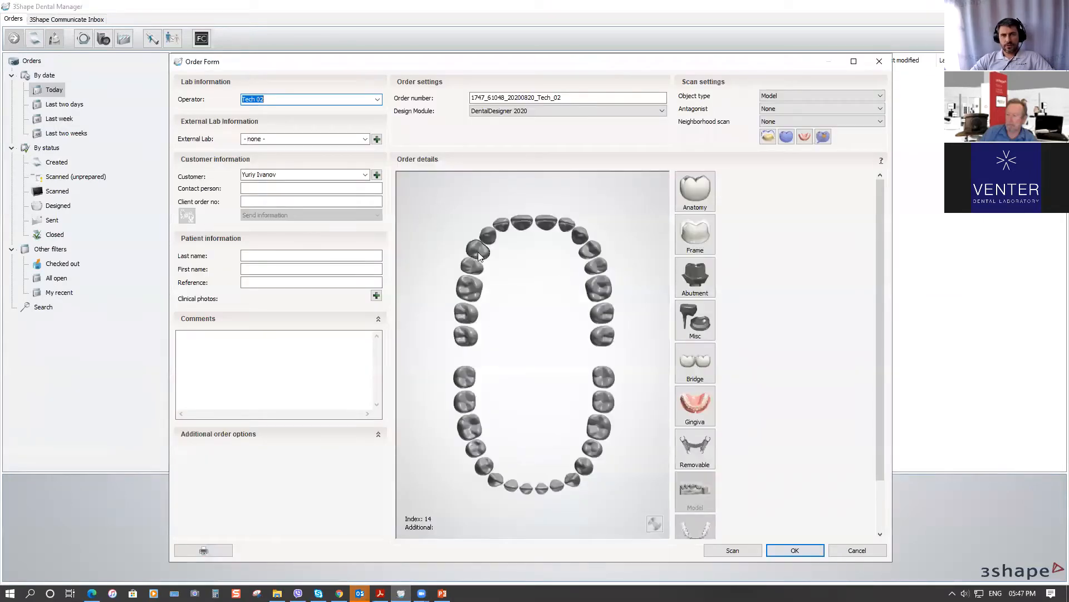
left_click(500, 225)
left_click(566, 225)
left_click(589, 250)
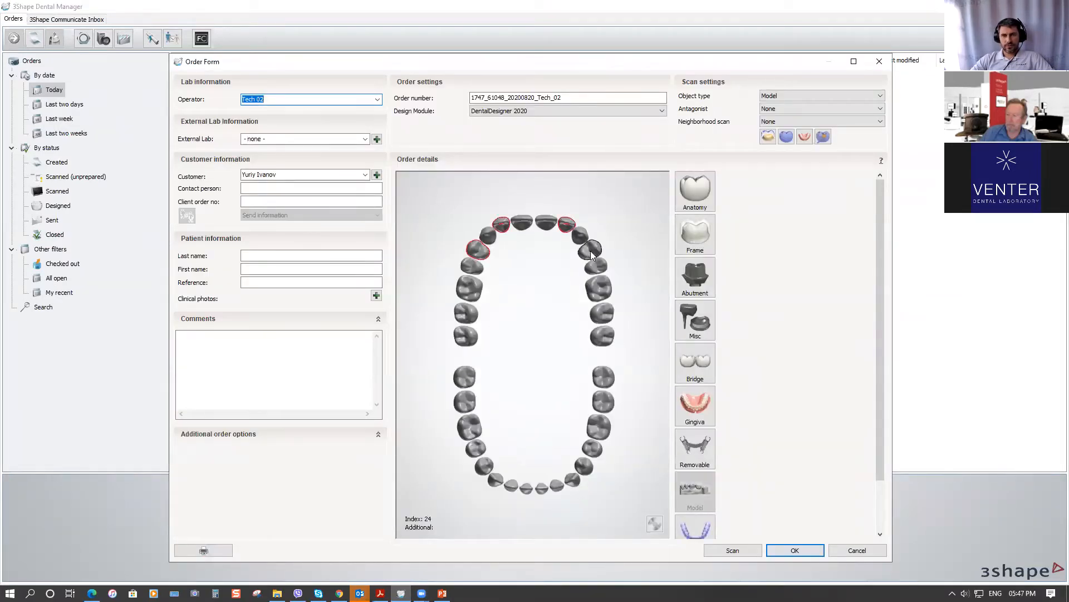
left_click(695, 281)
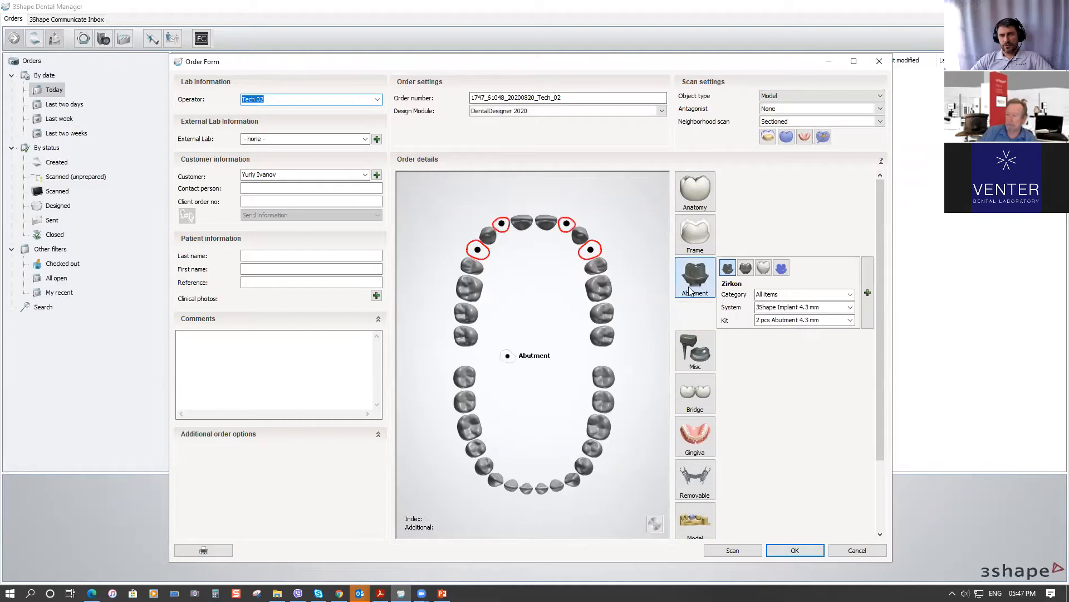
key("ctrl")
key("ctrl")
key("ctrl")
key("ctrl")
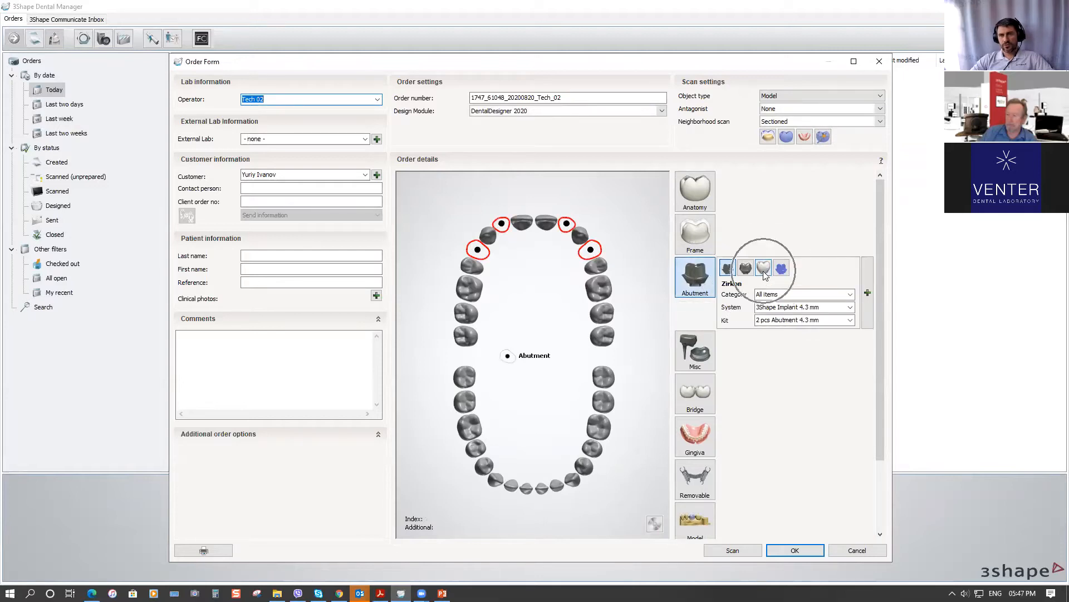
left_click(764, 269)
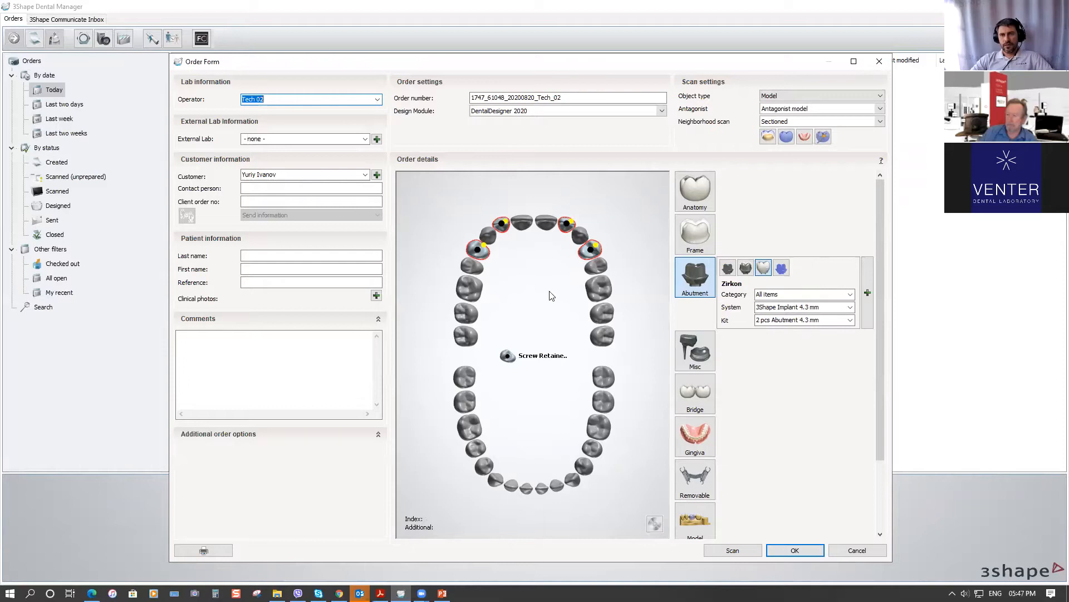
Assign crown pontics from the anatomy types to upper teeth 13, 11, 21 and 23
left_click(516, 260)
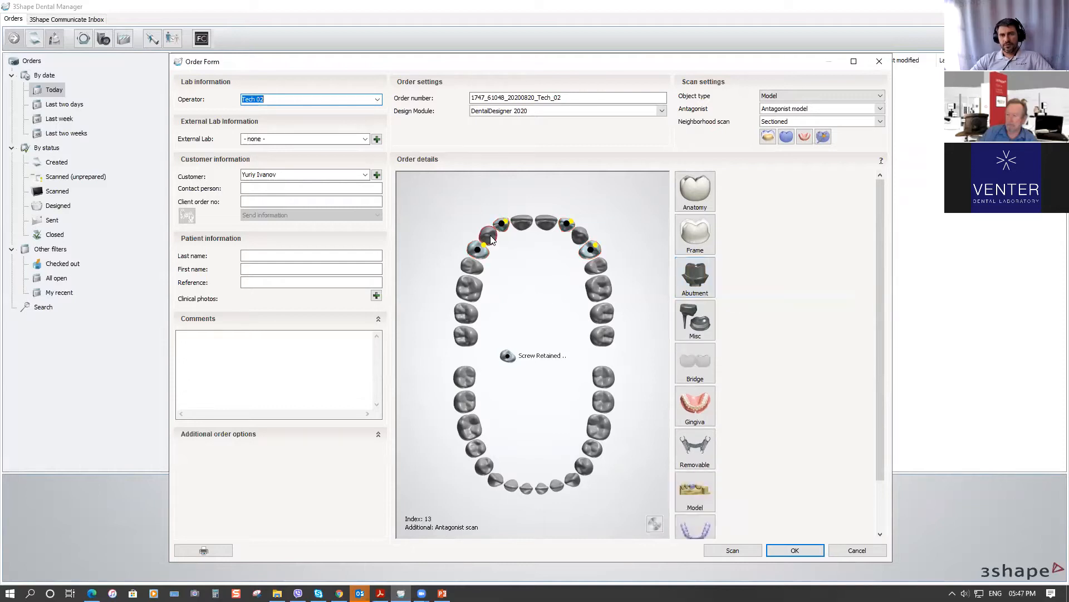
left_click(543, 224, "ctrl")
left_click(581, 235, "ctrl")
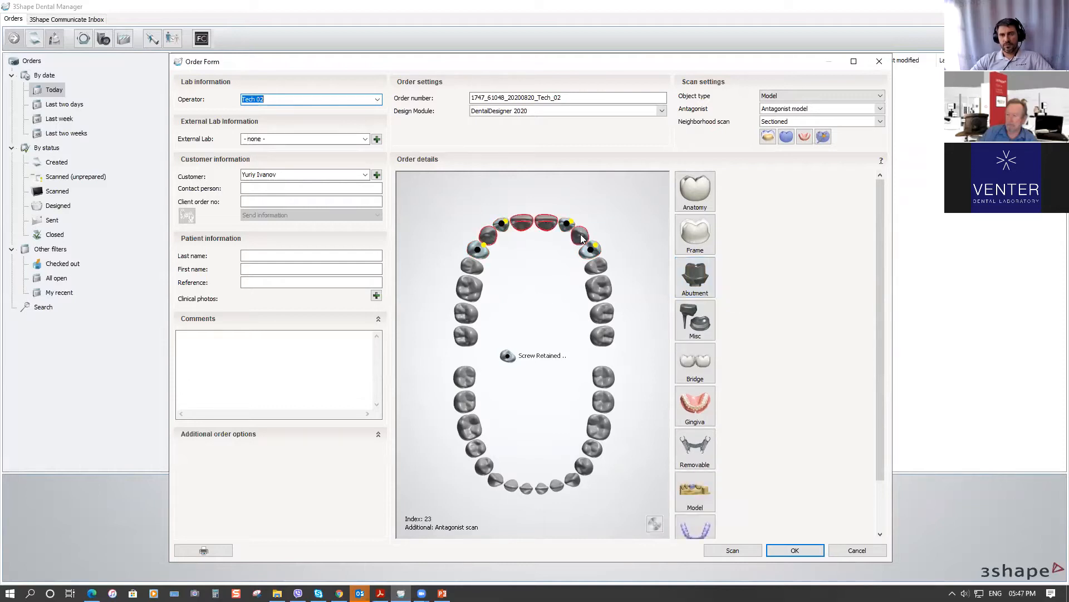
left_click(692, 195)
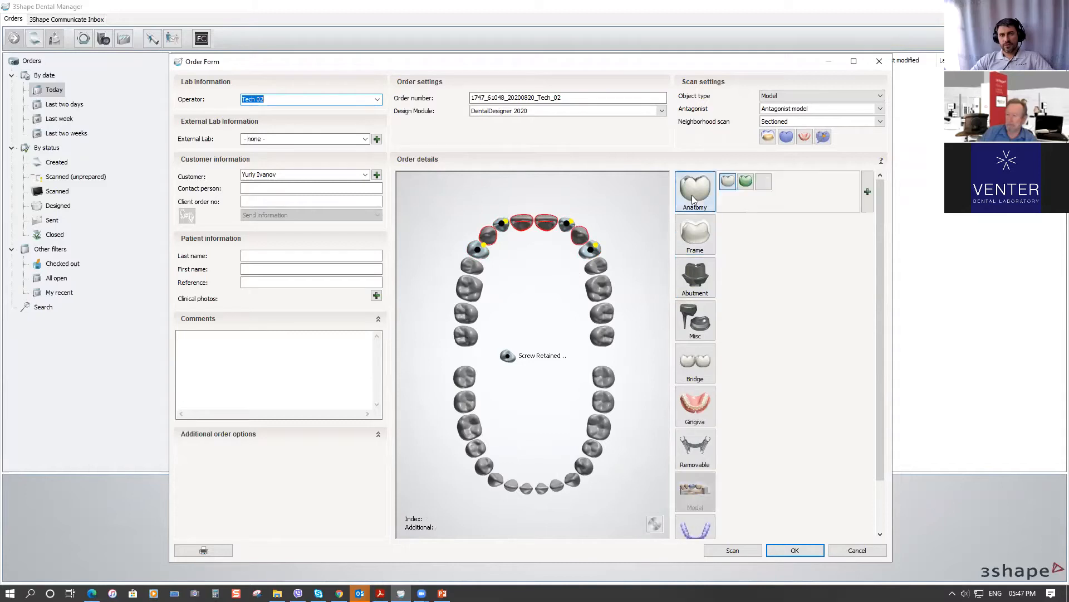
left_click(746, 183)
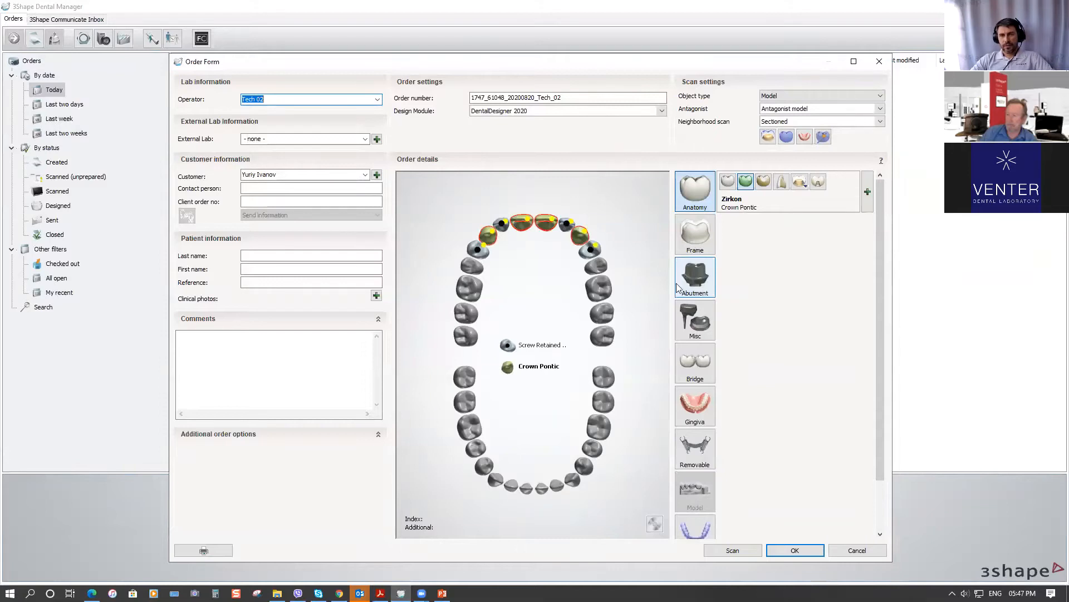
Add gingiva to the whole span of upper teeth from 14 to 24
left_click(527, 252)
left_click(479, 250)
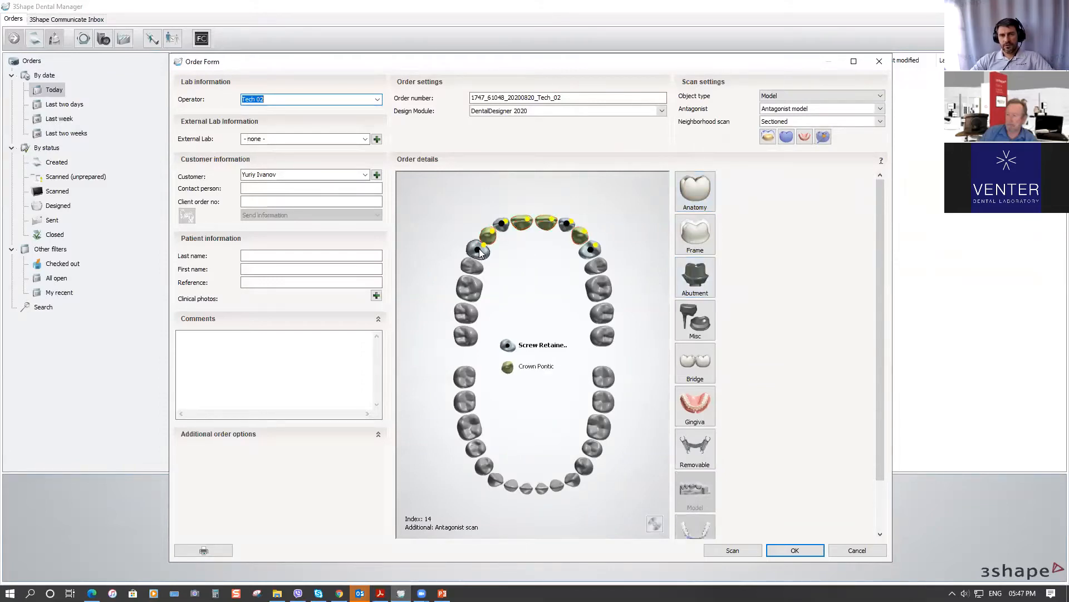
left_click(589, 251, "shift")
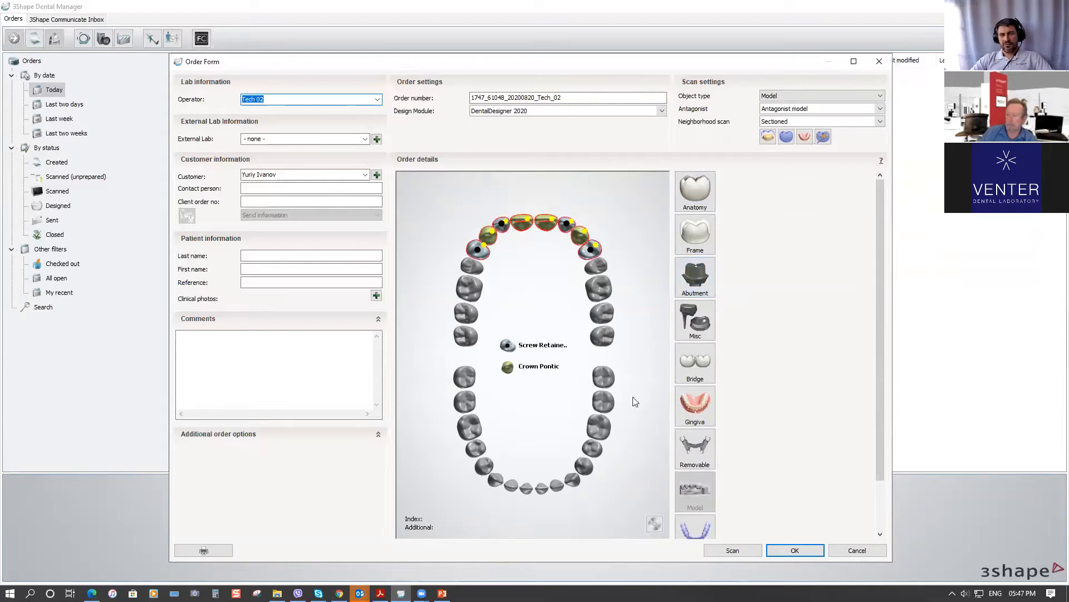
left_click(694, 411)
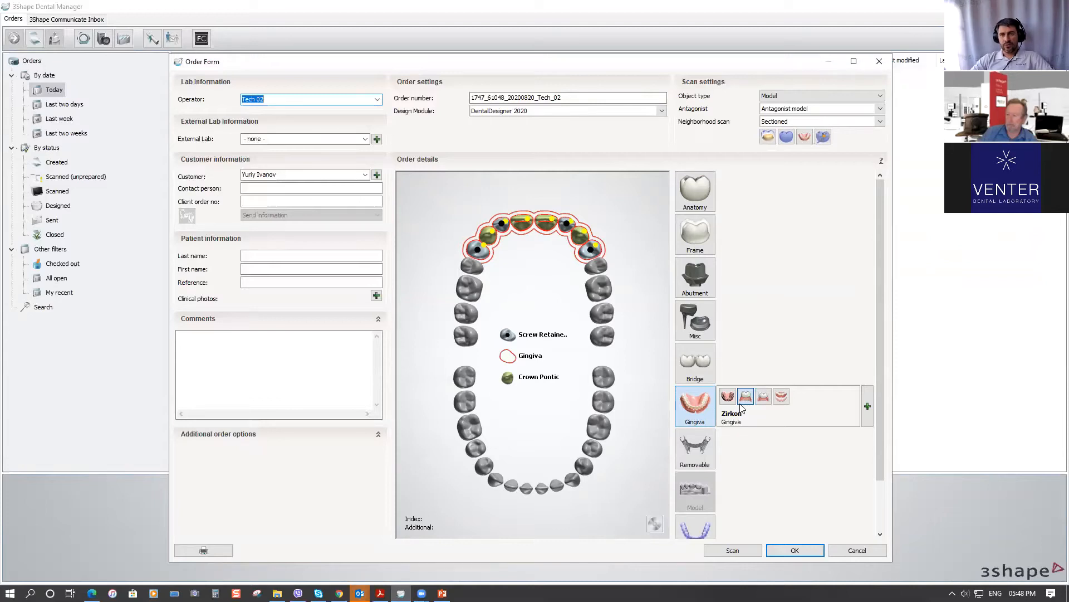
left_click(700, 378)
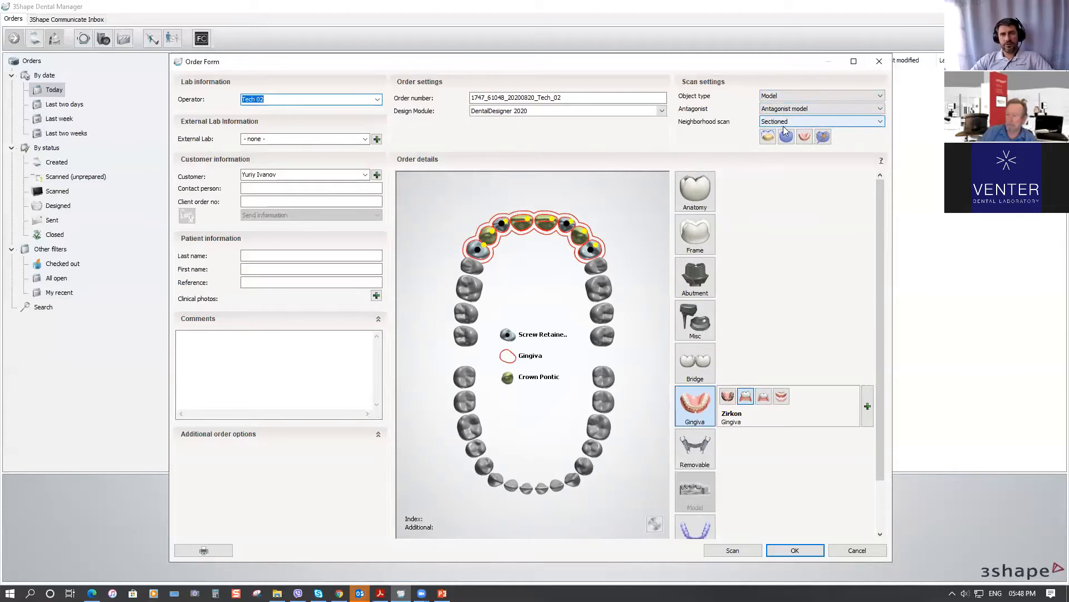
Enter "Webinar Implant Bridge" as the patient's last name and save the order
left_click(262, 255)
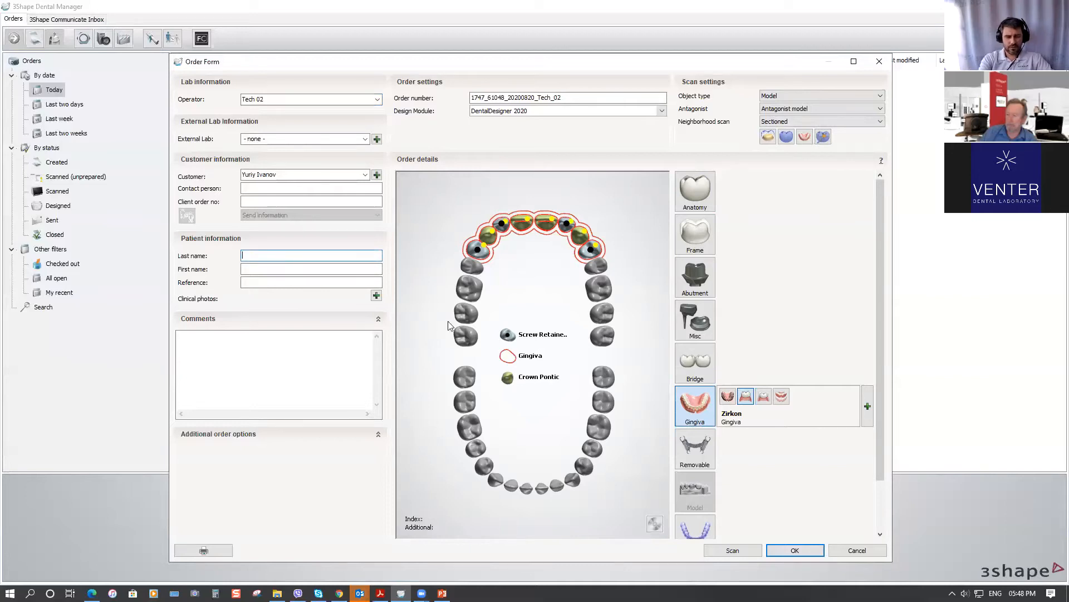
type("Webinar Implant")
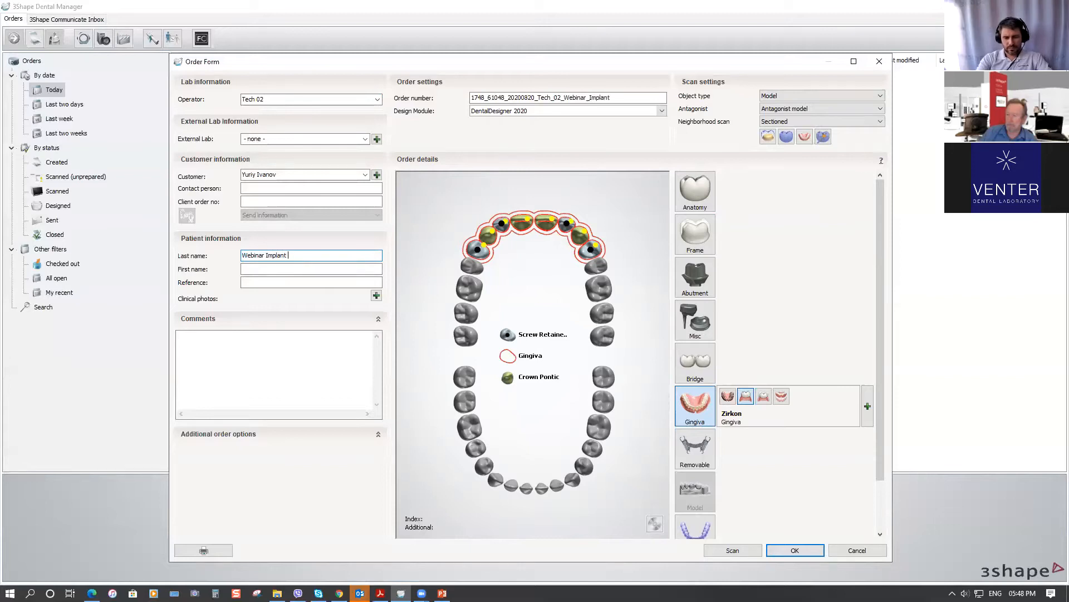
type(" Bridge")
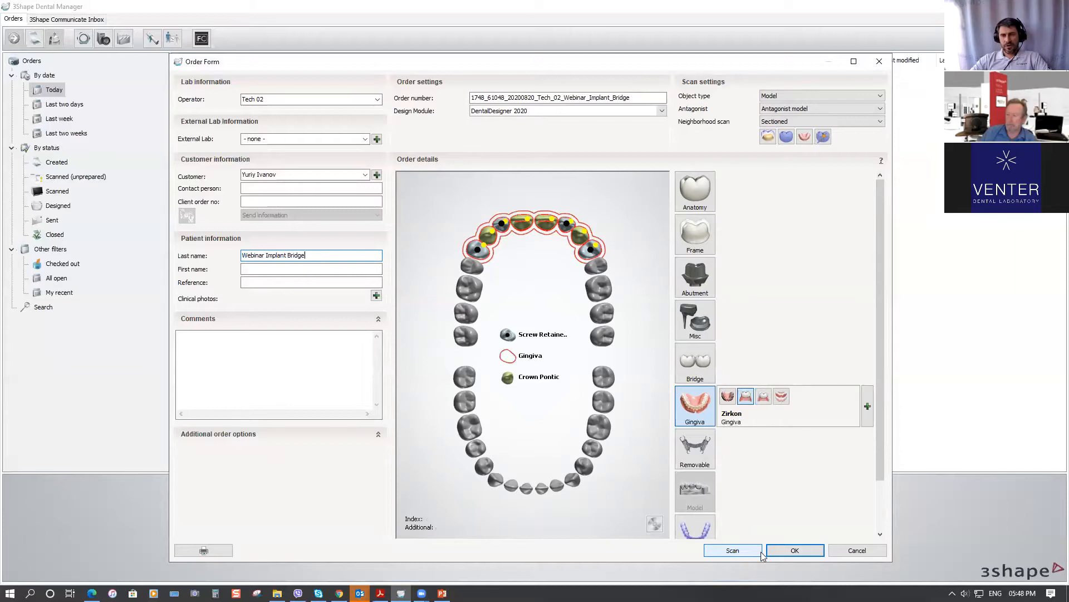
left_click(798, 552)
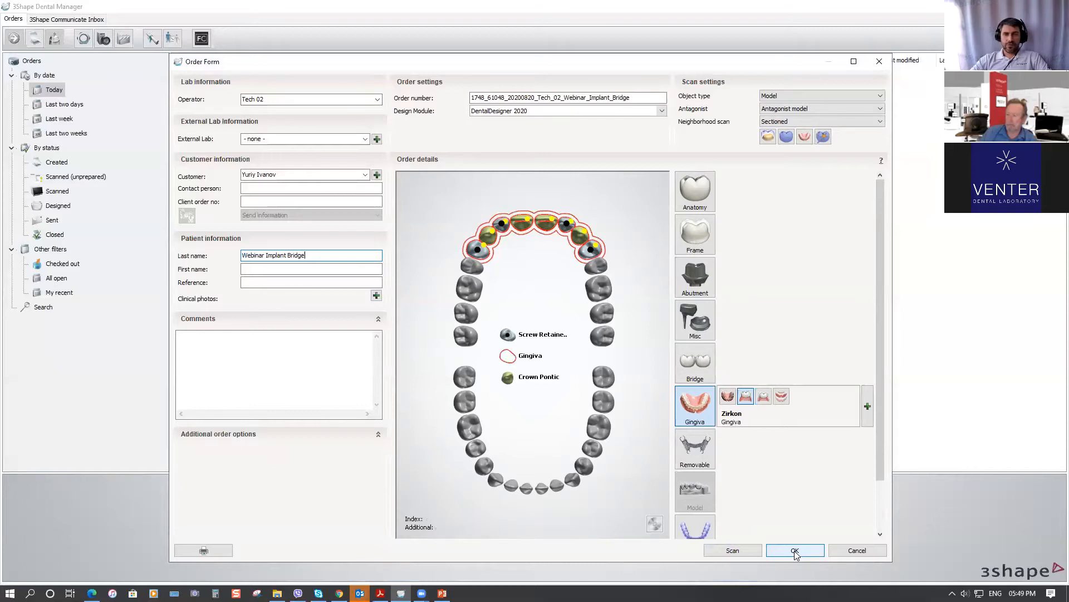
left_click(796, 551)
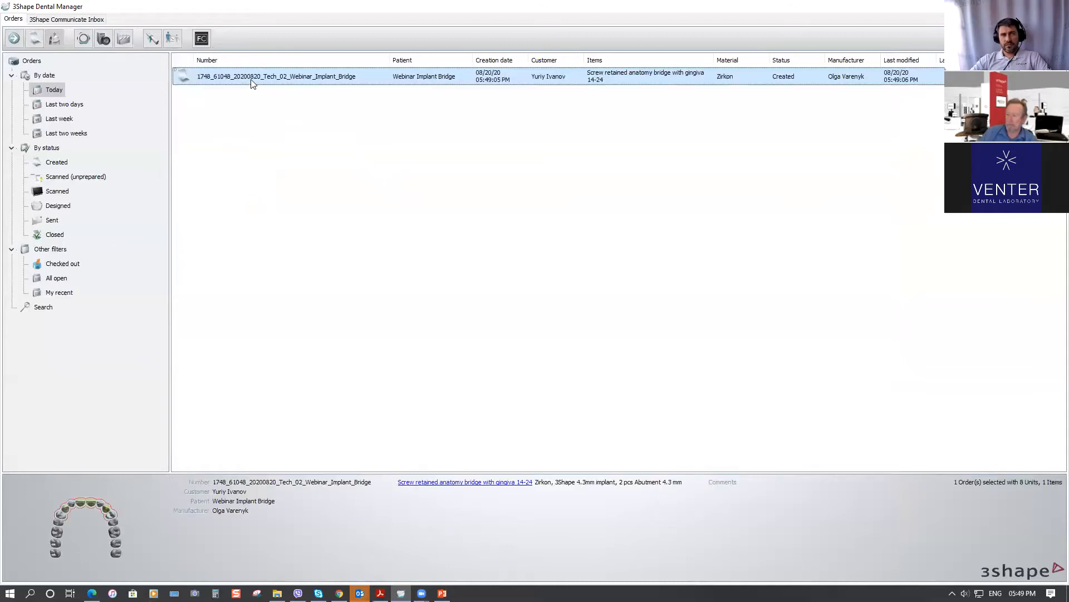
Import UpperJawScanWithImplantInfo.dcm as the order's upper jaw preparation scan from the personal folder within WORK and 3SHAPE on Fly Drive (G:)
right_click(252, 83)
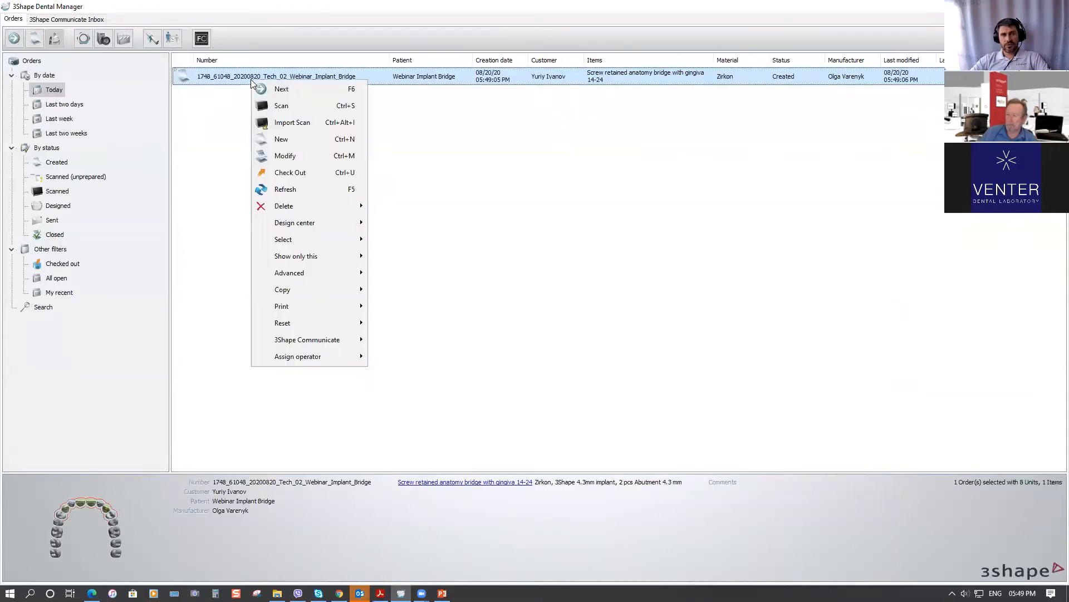
left_click(285, 123)
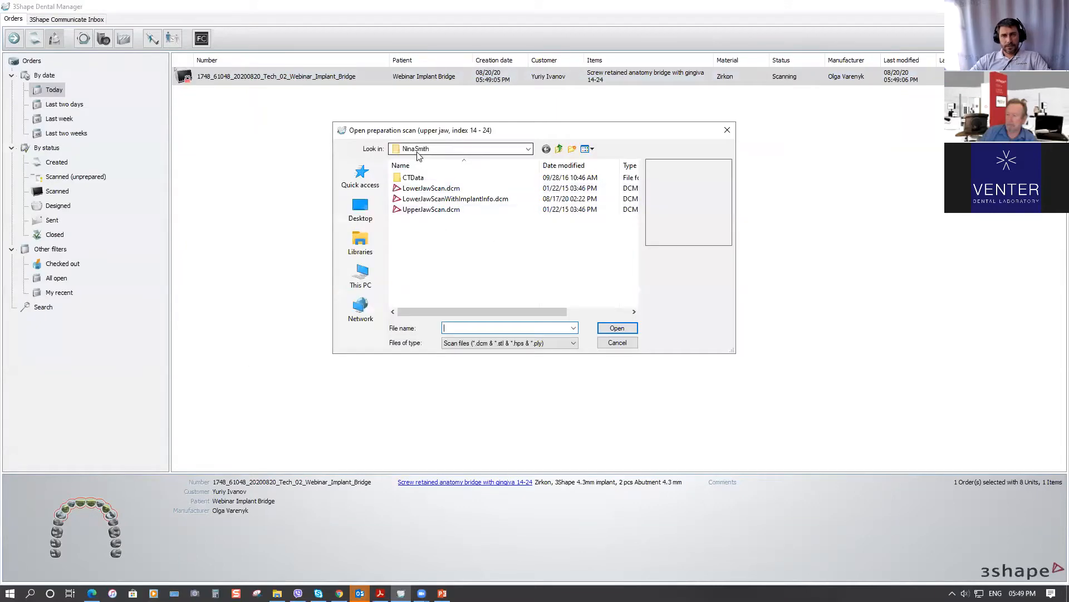
left_click(363, 286)
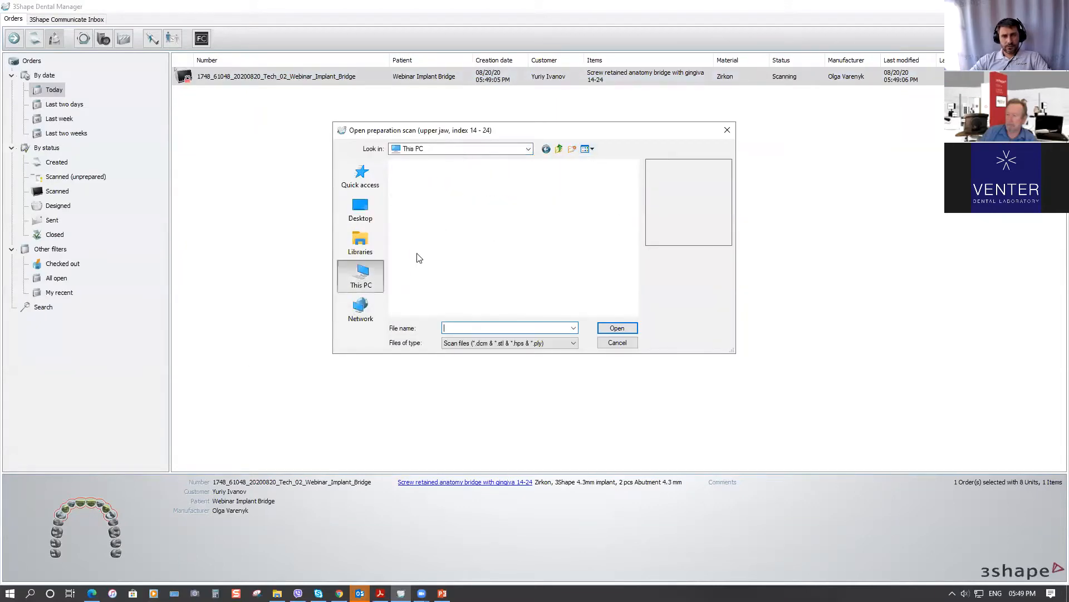
double_click(426, 253)
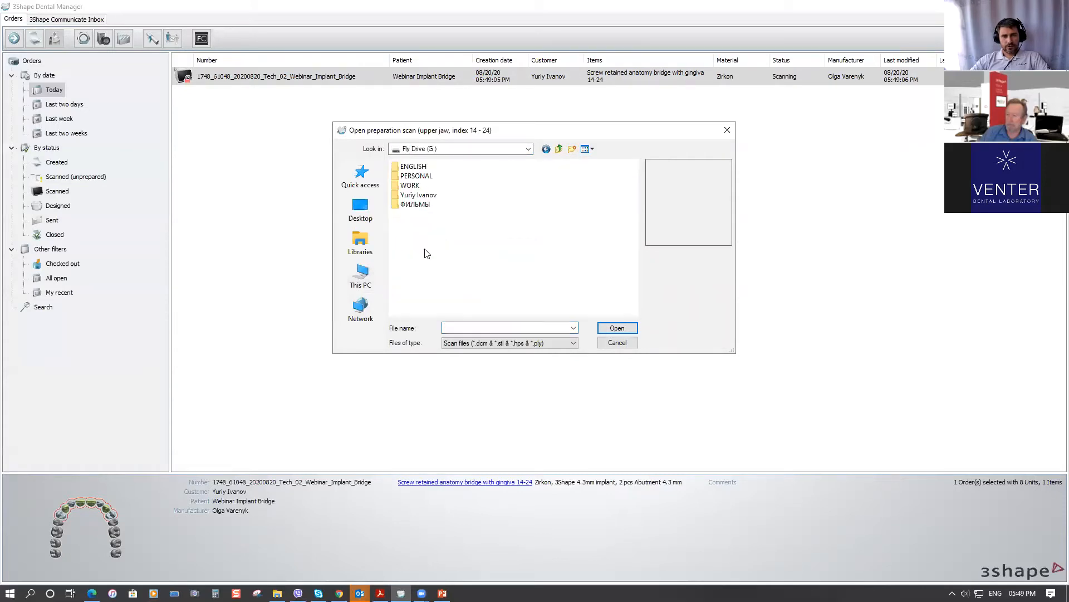
double_click(419, 186)
double_click(420, 187)
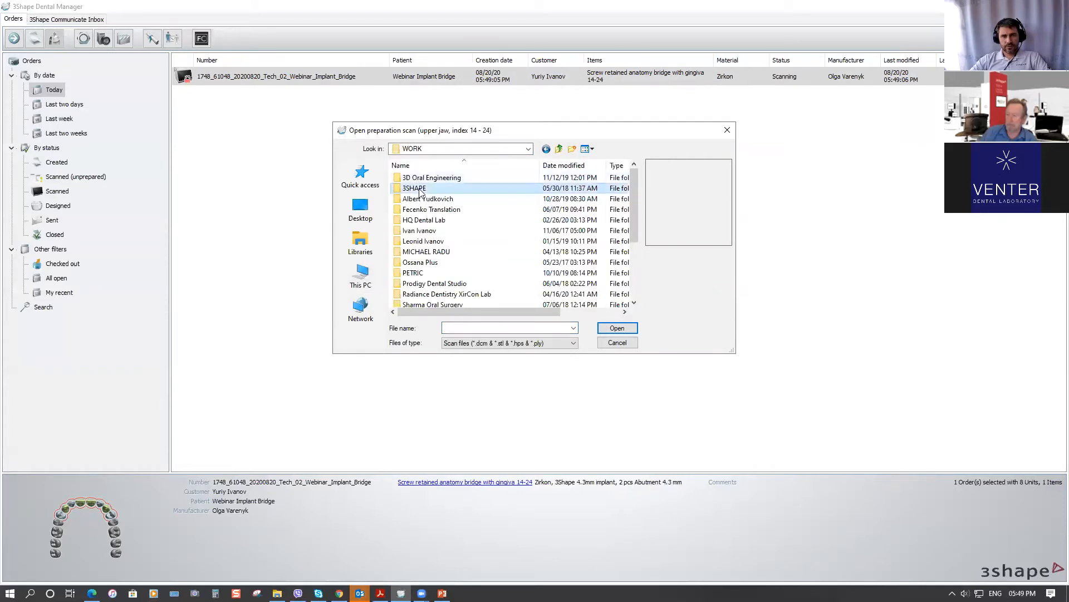
scroll(463, 251, "down", 4)
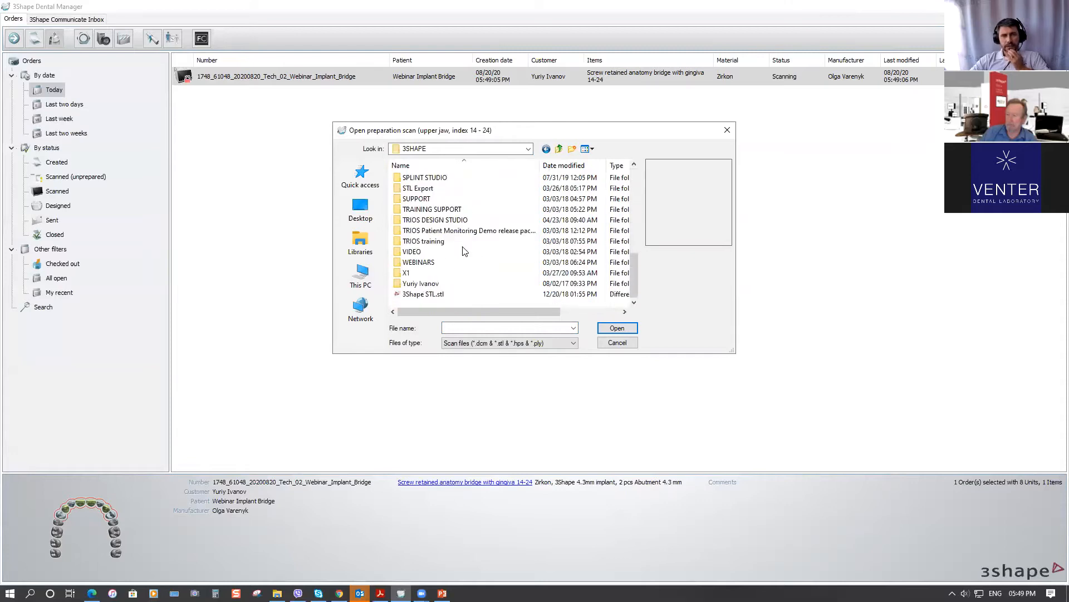
left_click(421, 286)
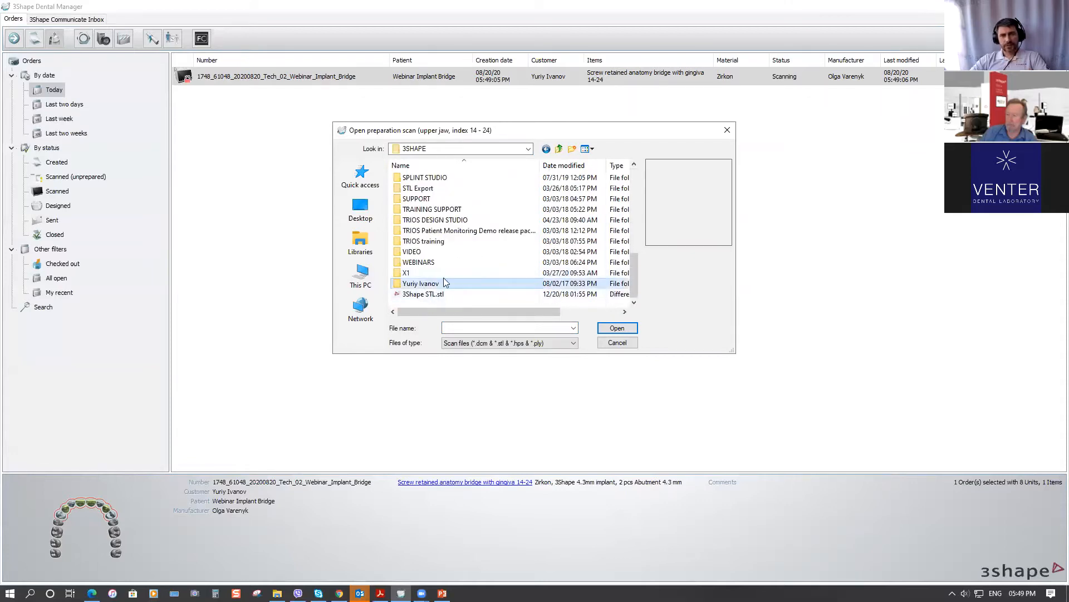
double_click(428, 286)
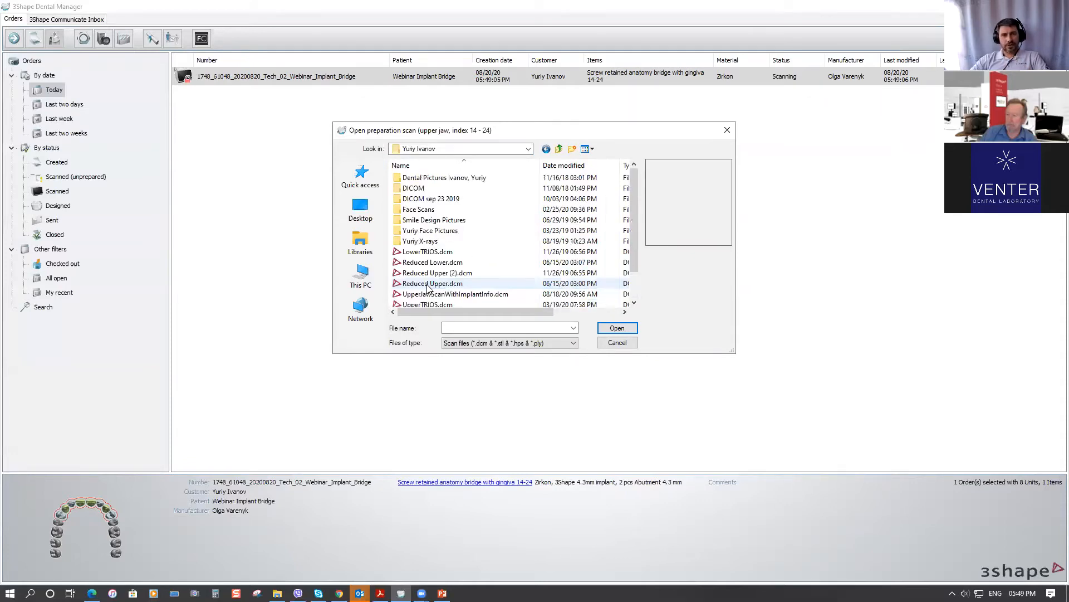
scroll(460, 254, "down", 1)
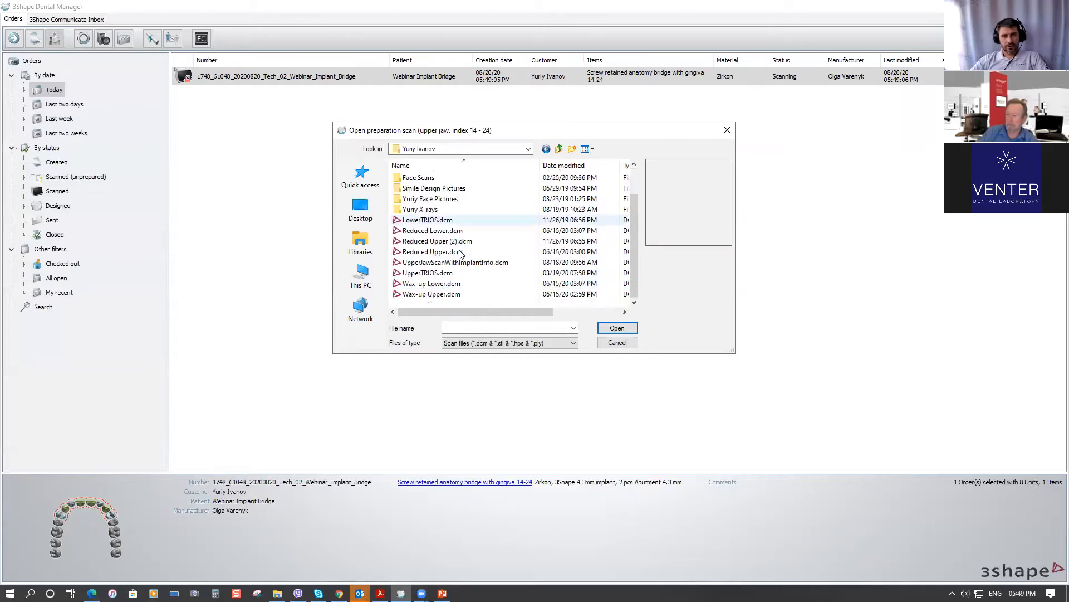
left_click(456, 264)
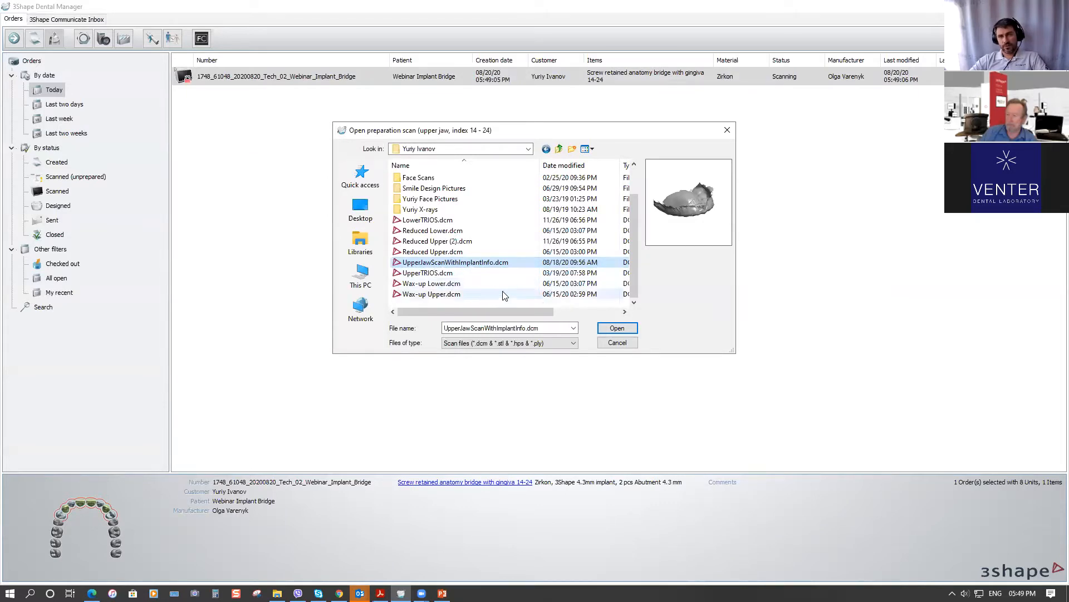
left_click(618, 330)
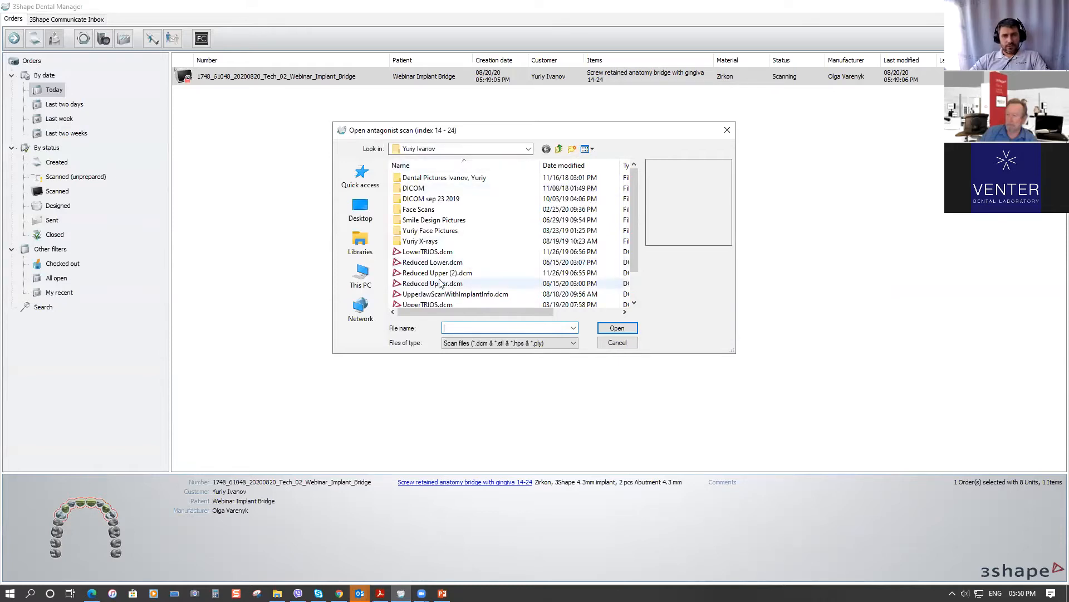
Import LowerTRIOS.dcm as the antagonist scan and open the 3D preview of the order's scans
left_click(437, 252)
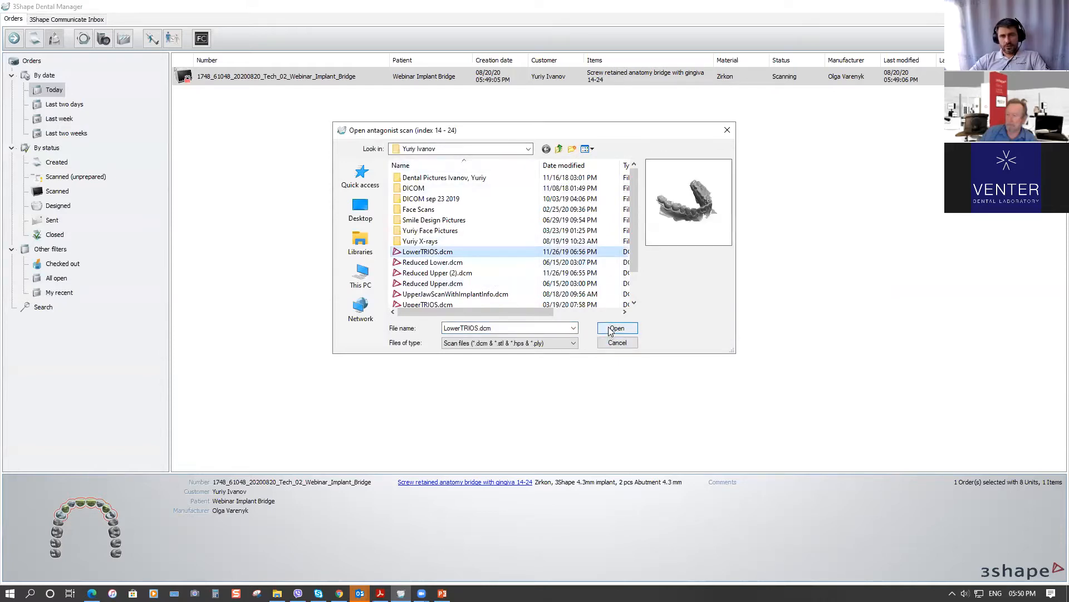
left_click(611, 331)
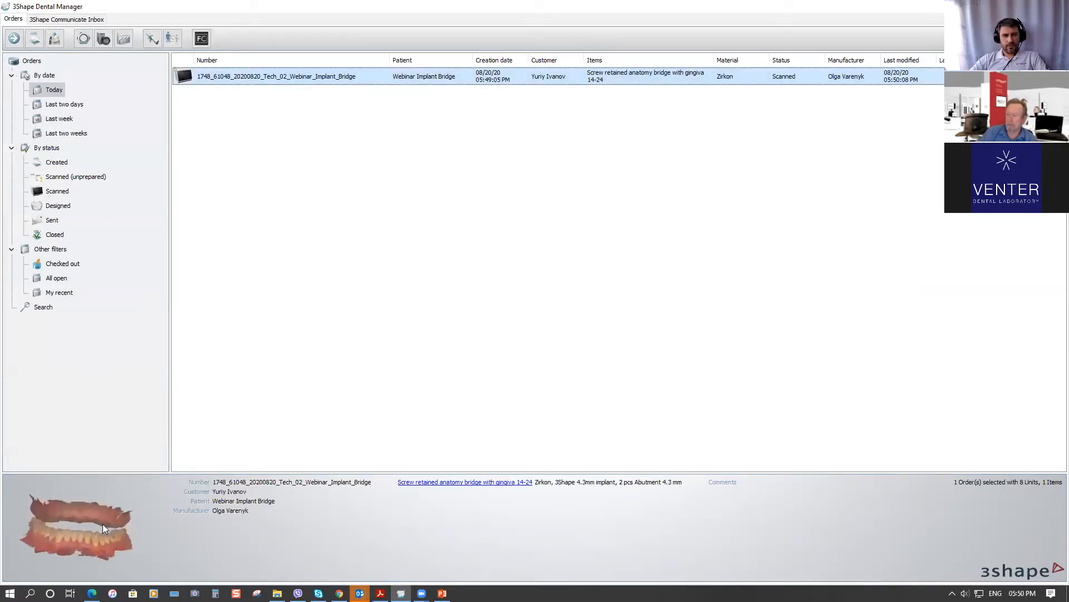
left_click(90, 523)
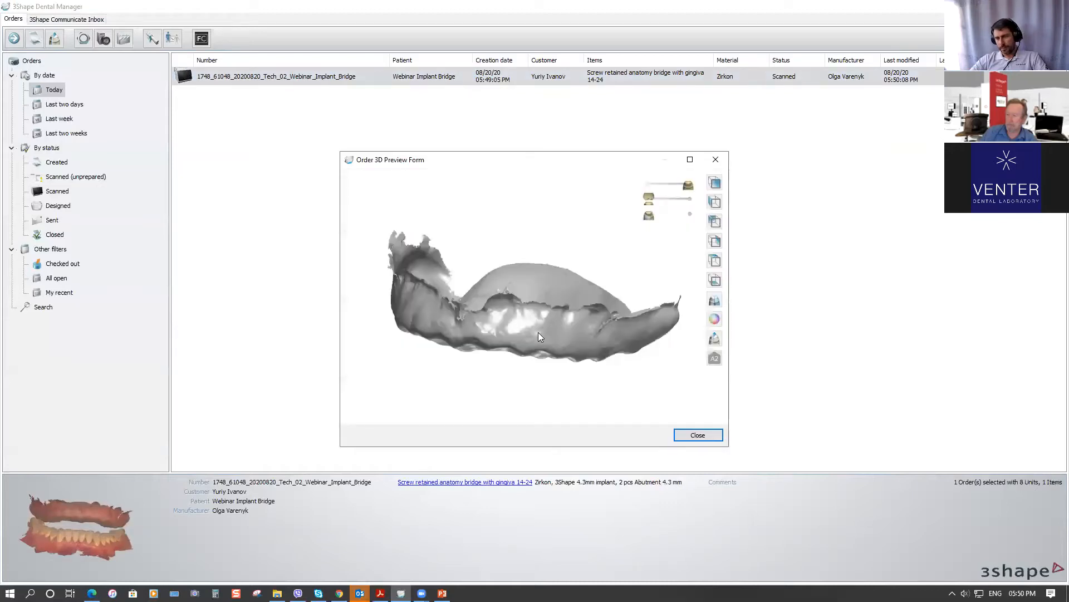
Inspect the order's jaw scans in the 3D preview with their scanned colours shown, and close the preview
right_click_drag(494, 342, 536, 245)
right_click_drag(522, 294, 575, 320)
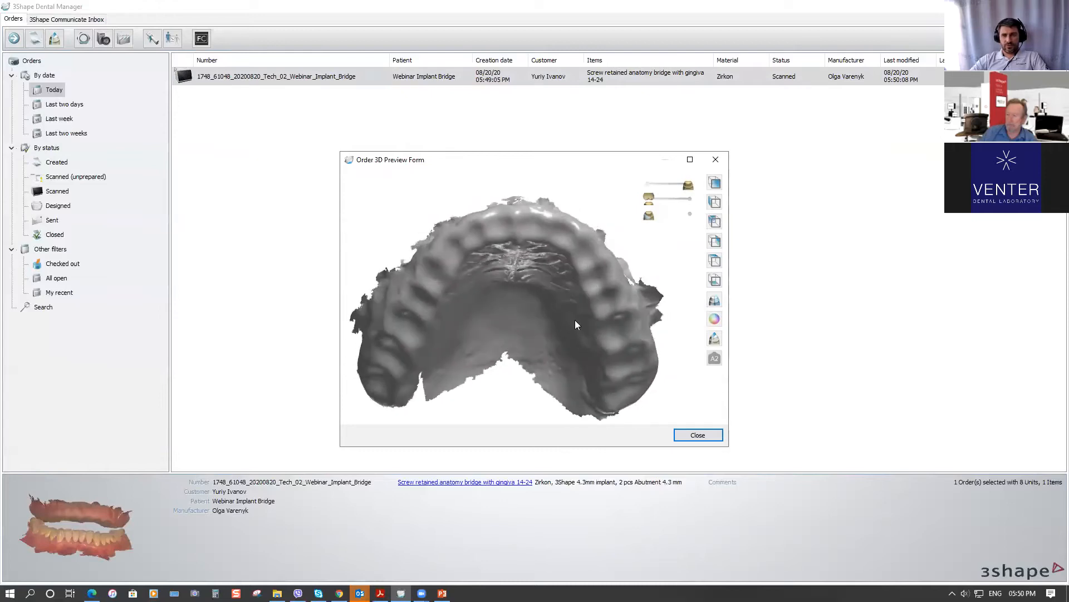
left_click(714, 320)
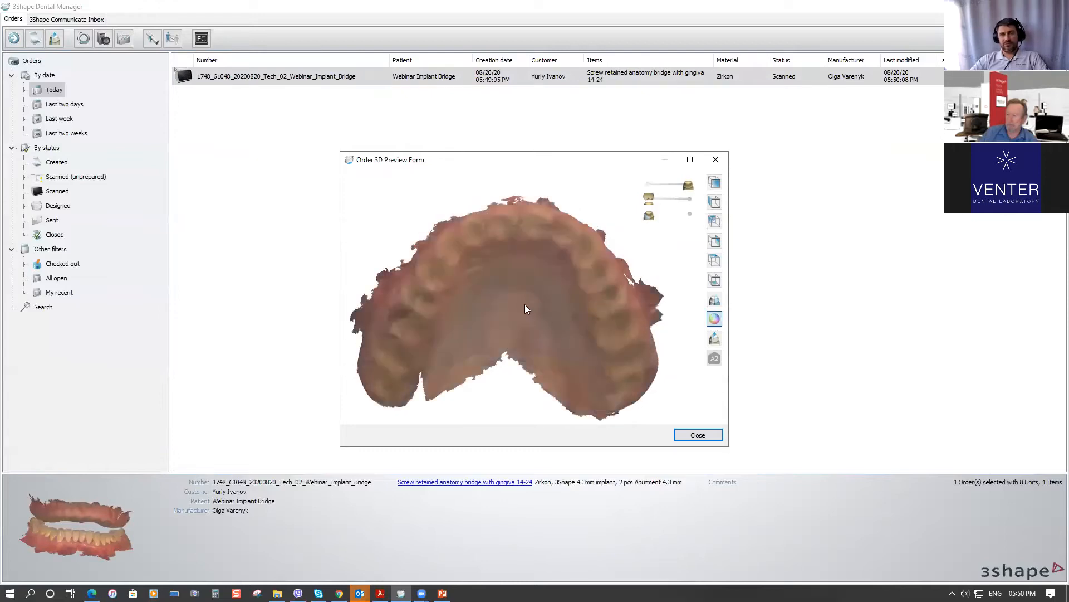
right_click_drag(521, 286, 527, 262)
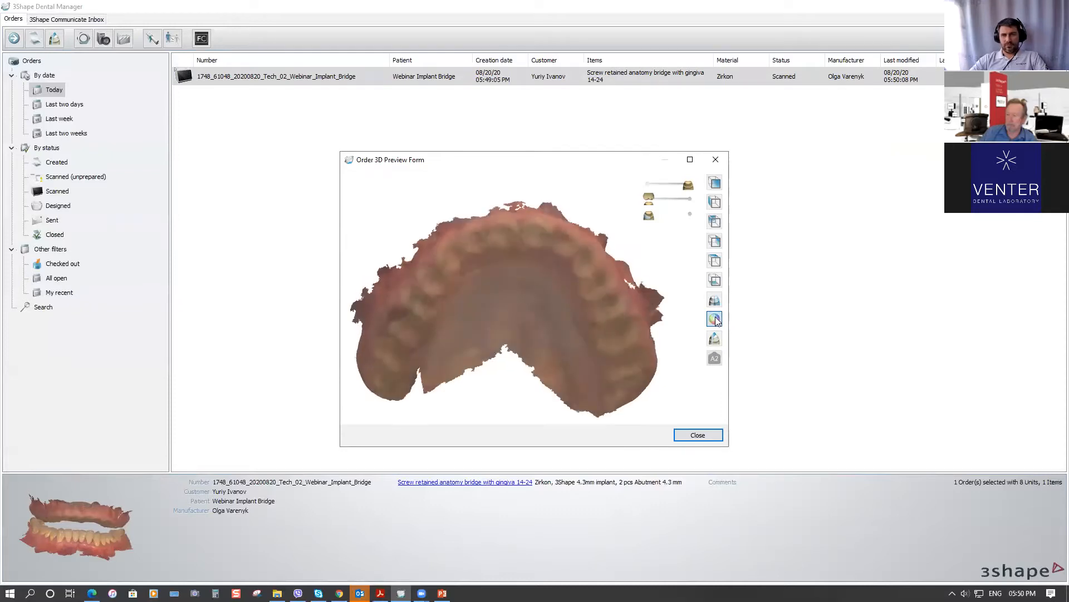
left_click(715, 160)
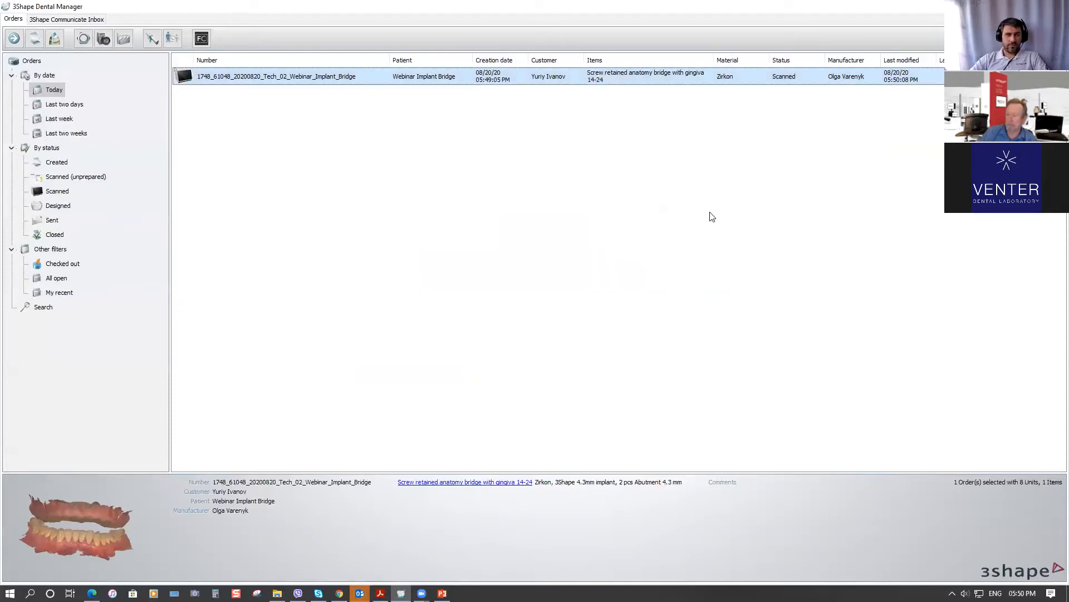
Open the implant bridge order for design and define the occlusal plane with three points on the upper jaw scan
double_click(252, 77)
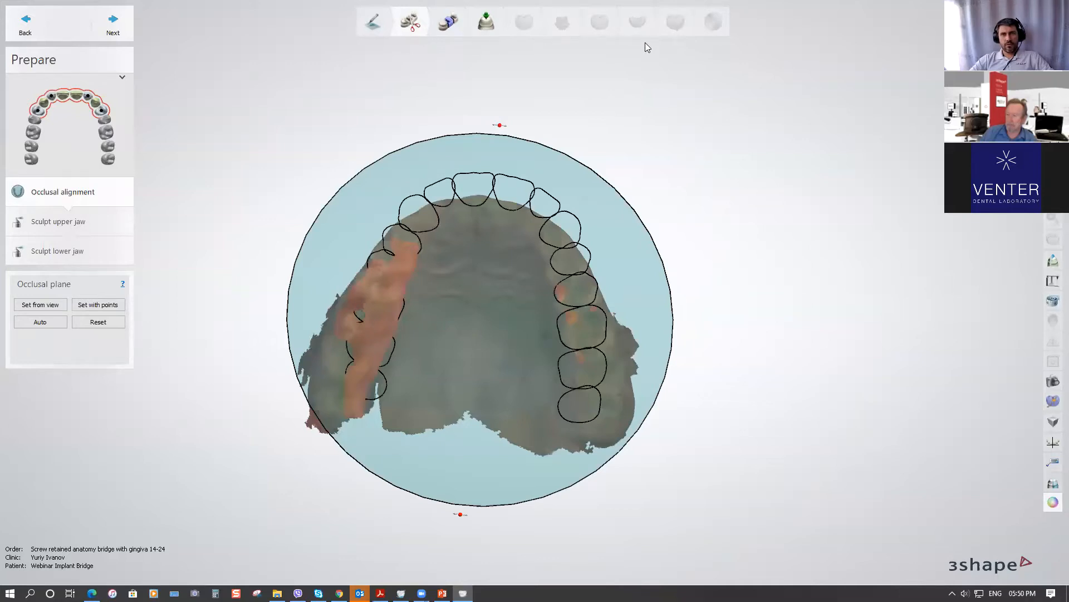
left_click(407, 32)
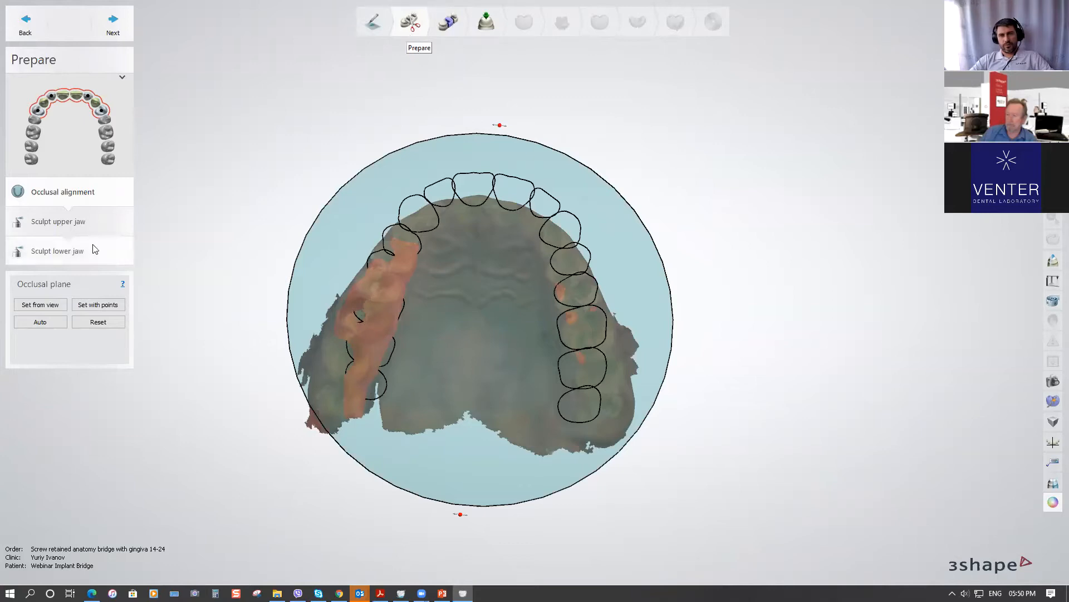
left_click(106, 307)
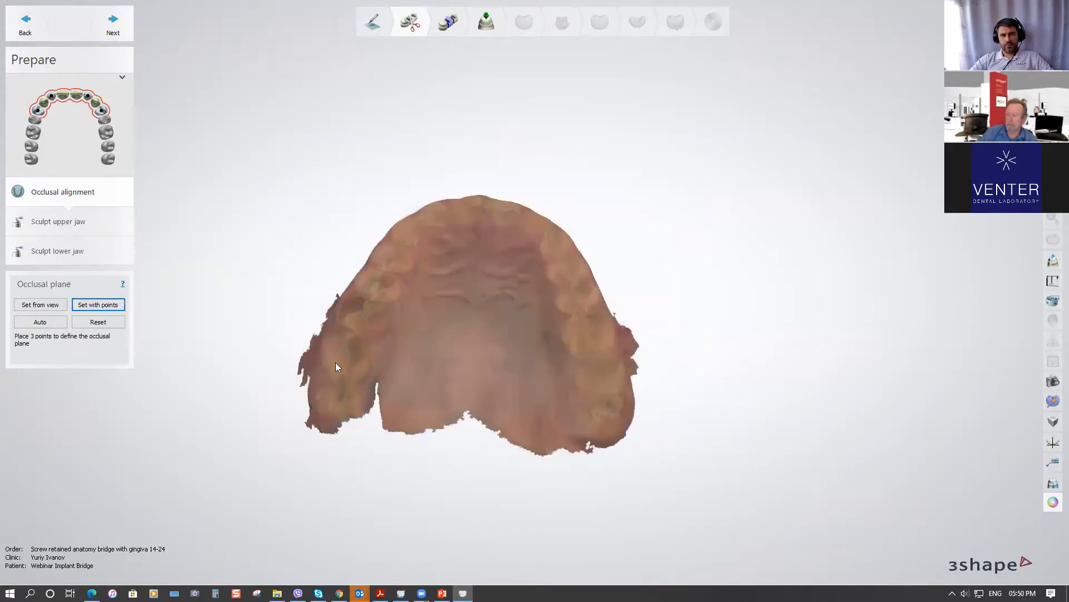
left_click(360, 363)
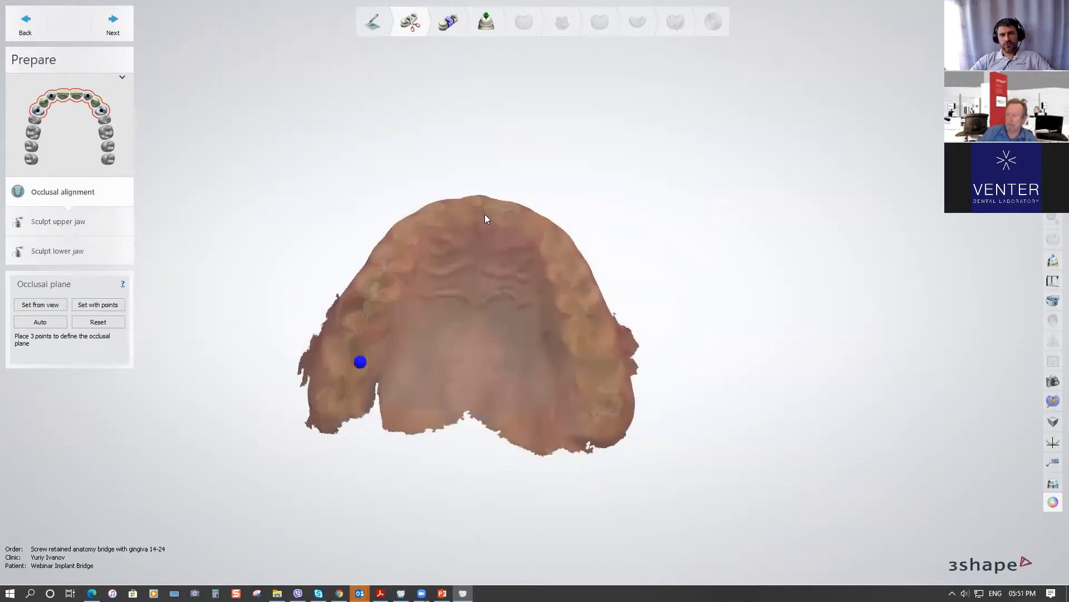
left_click(577, 383)
left_click_drag(482, 318, 484, 315)
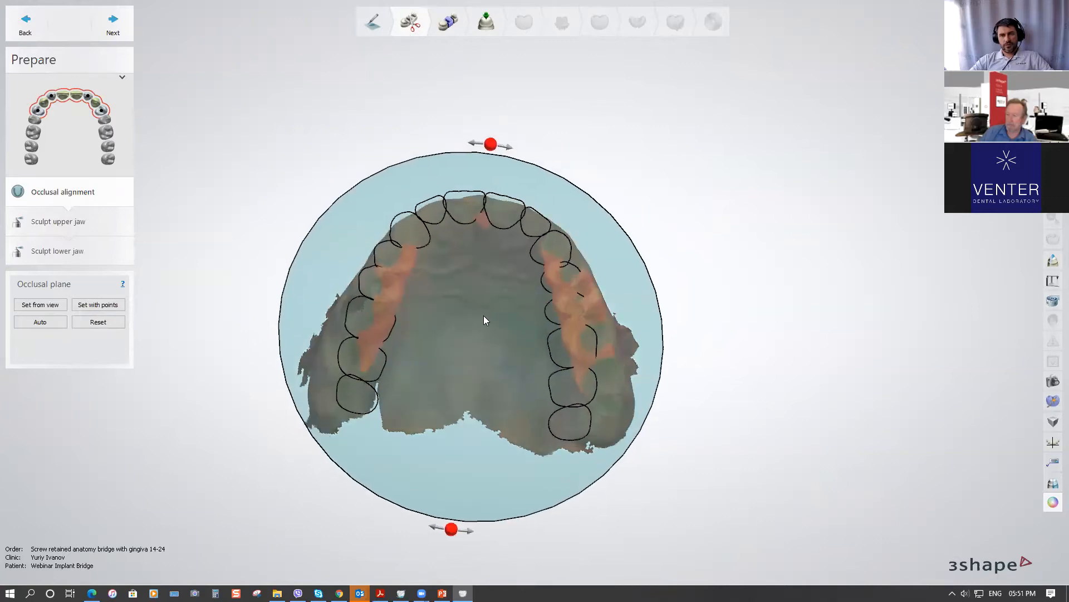
Display the lower jaw and adjust the occlusal plane's height and tilt to align it with the lower teeth
right_click_drag(561, 368, 588, 364)
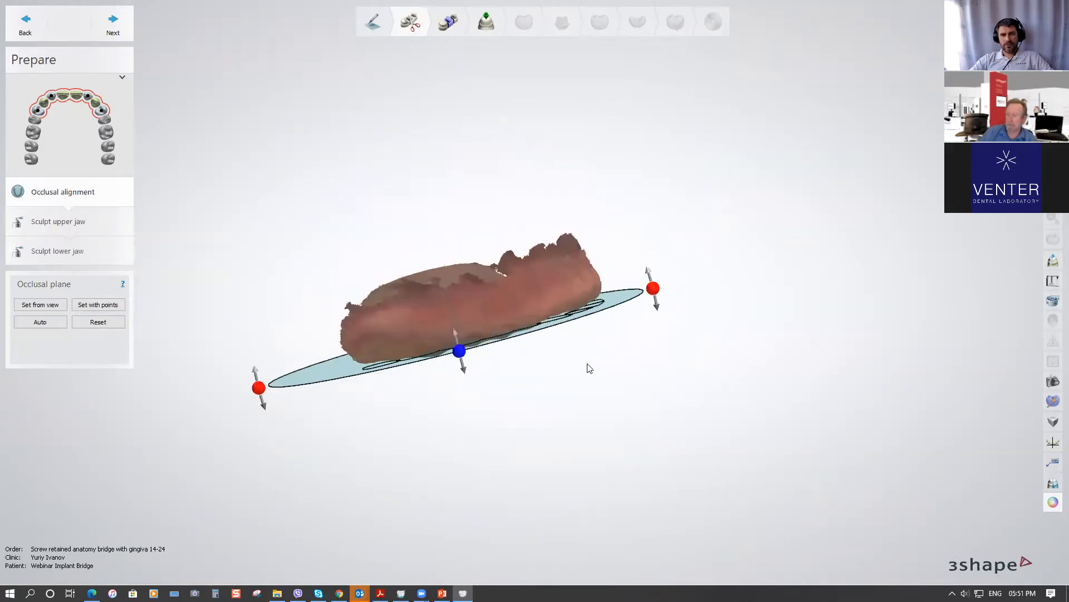
left_click_drag(461, 356, 467, 373)
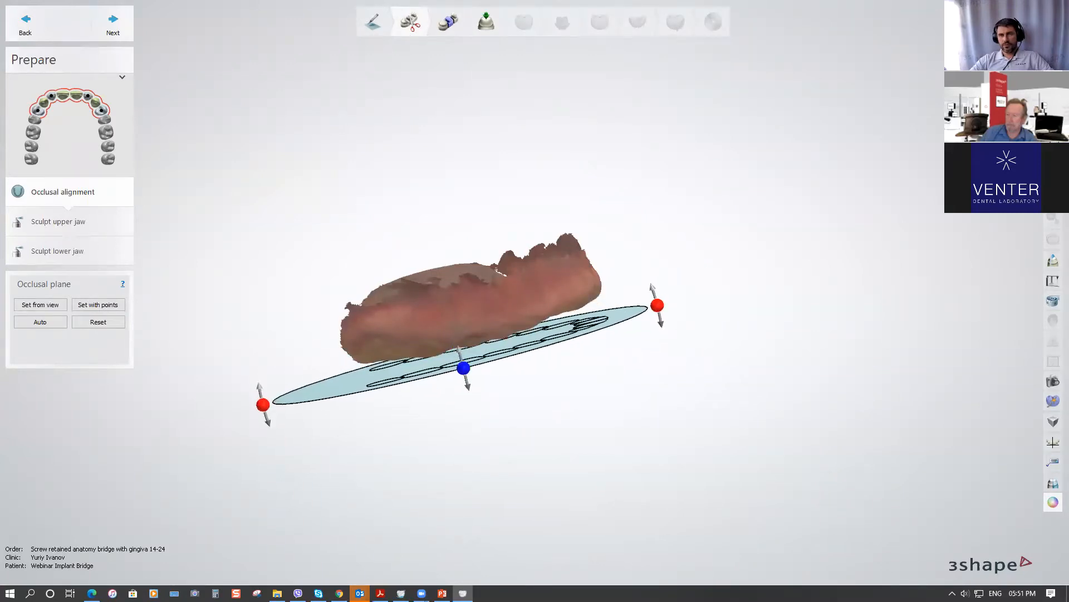
left_click(967, 66)
mouse_move(670, 348)
right_mouse_down()
mouse_move(661, 335)
mouse_move(631, 357)
mouse_move(678, 351)
right_mouse_up()
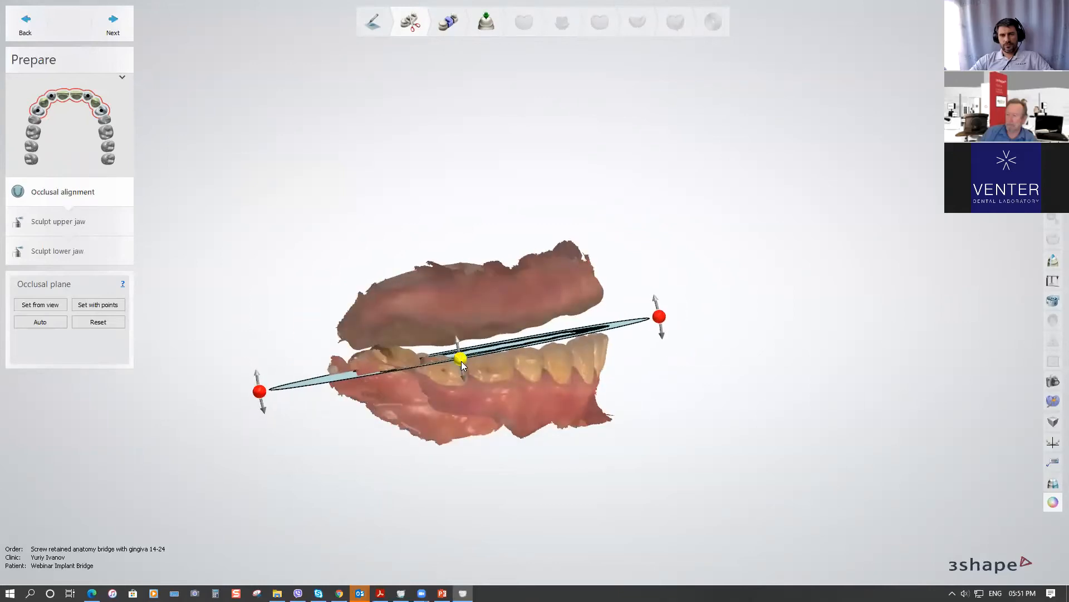
left_click_drag(664, 325, 666, 341)
right_click_drag(648, 337, 602, 342)
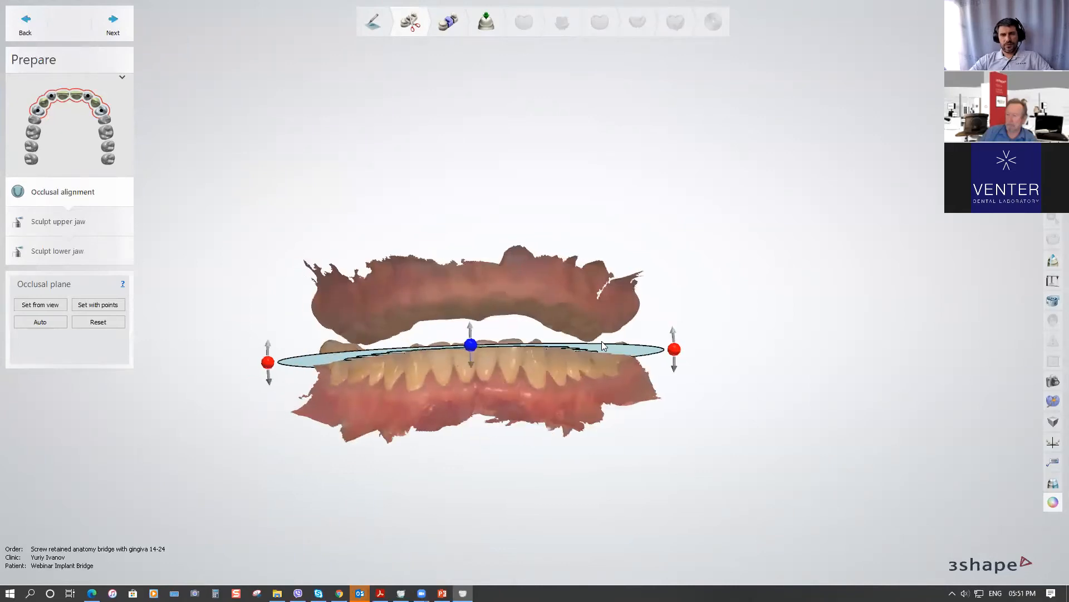
Accept the occlusal alignment and pass through upper and lower jaw sculpting to segmentation, viewing the upper jaw's tooth extraction settings
left_click(113, 33)
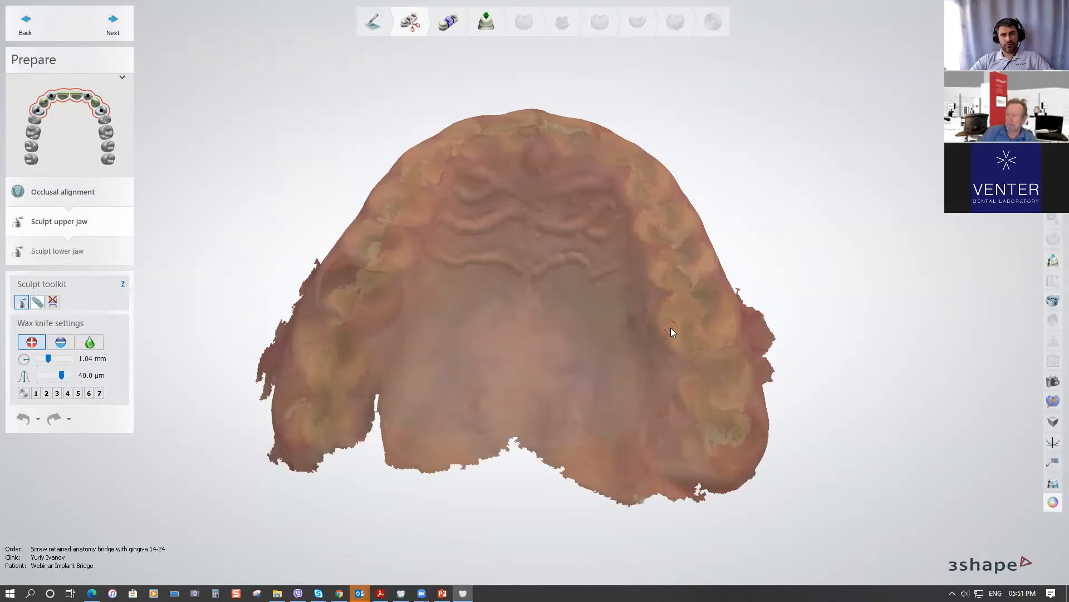
left_click(53, 301)
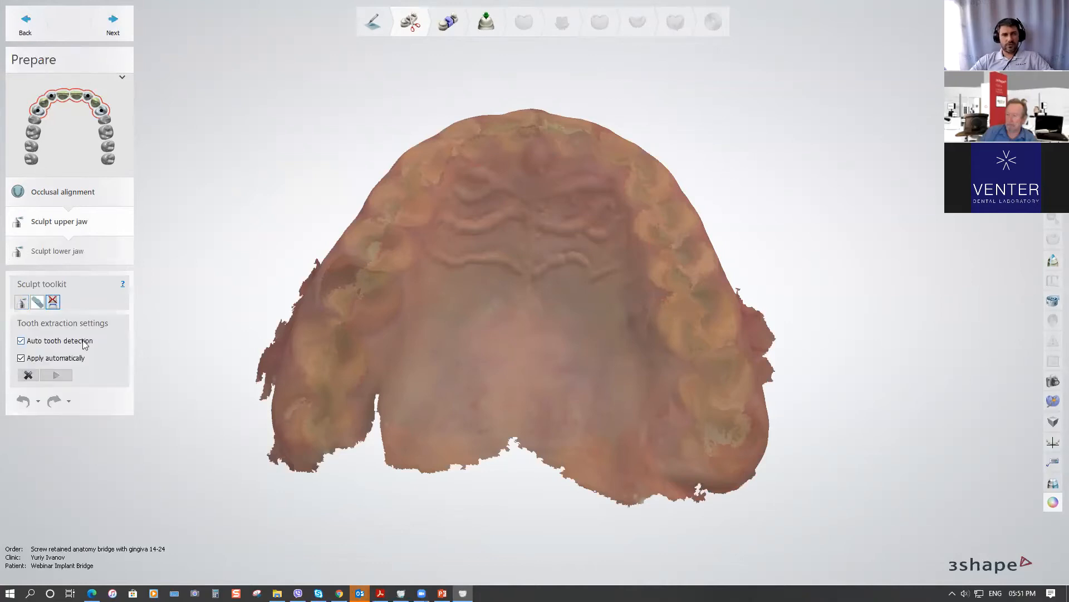
right_click_drag(403, 272, 554, 204)
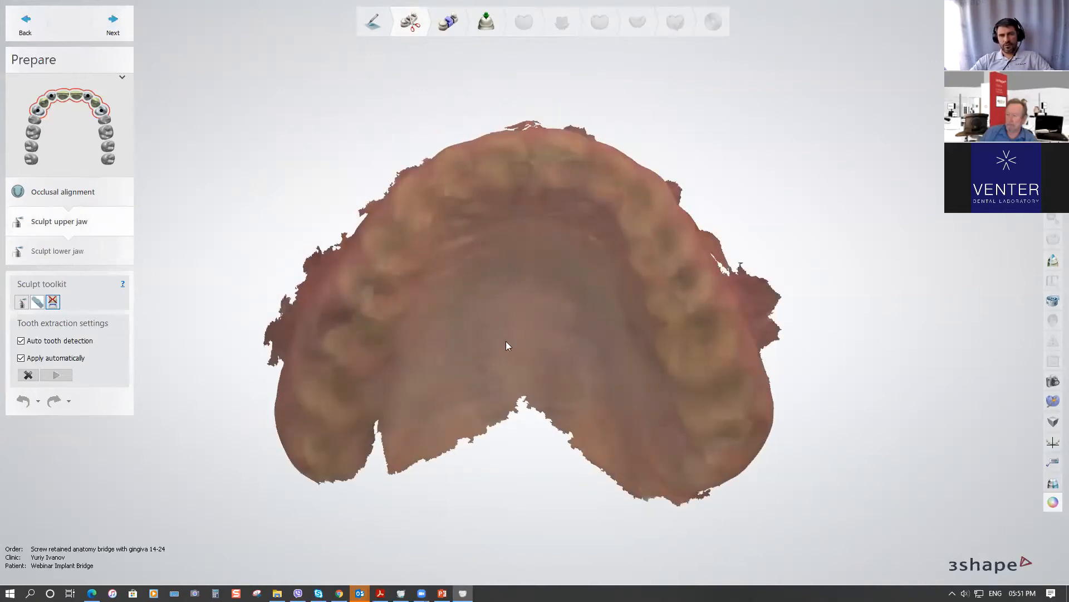
left_click(114, 37)
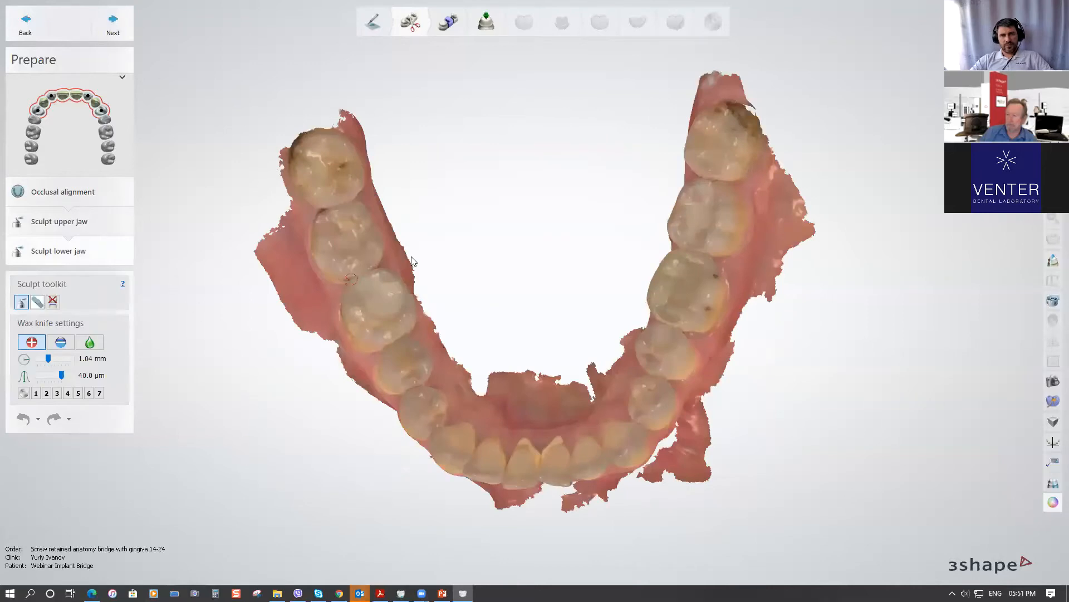
left_click(113, 35)
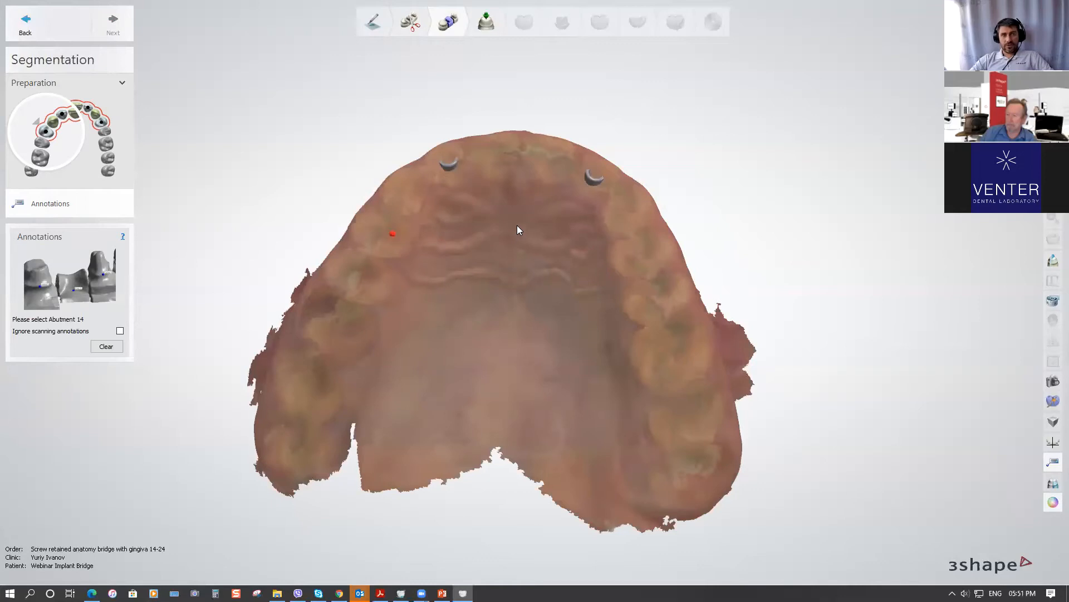
Make the upper jaw scan translucent and examine the implant positions beneath it
mouse_move(517, 225)
right_mouse_down()
mouse_move(518, 255)
mouse_move(519, 234)
right_mouse_up()
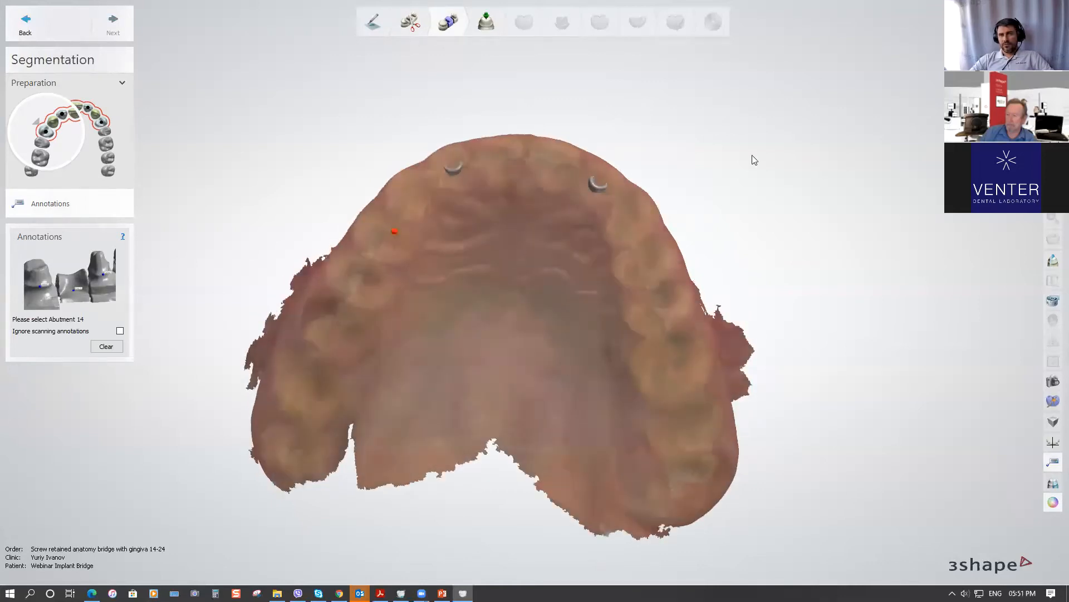
left_click(1002, 73)
right_click_drag(513, 287, 518, 289)
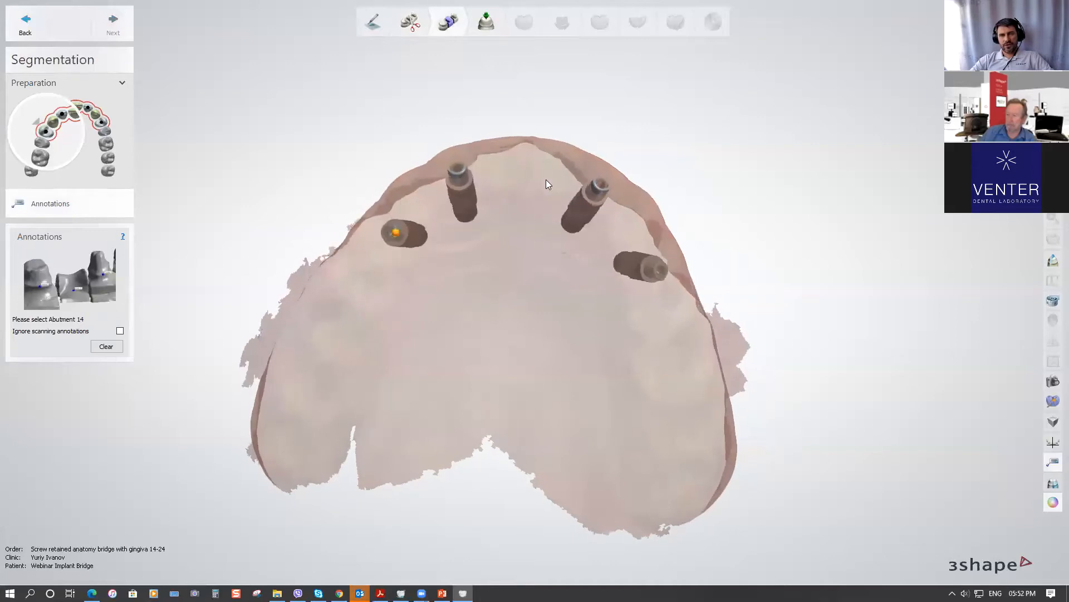
right_click_drag(511, 252, 506, 242)
right_click_drag(520, 192, 612, 191)
right_click_drag(508, 215, 503, 213)
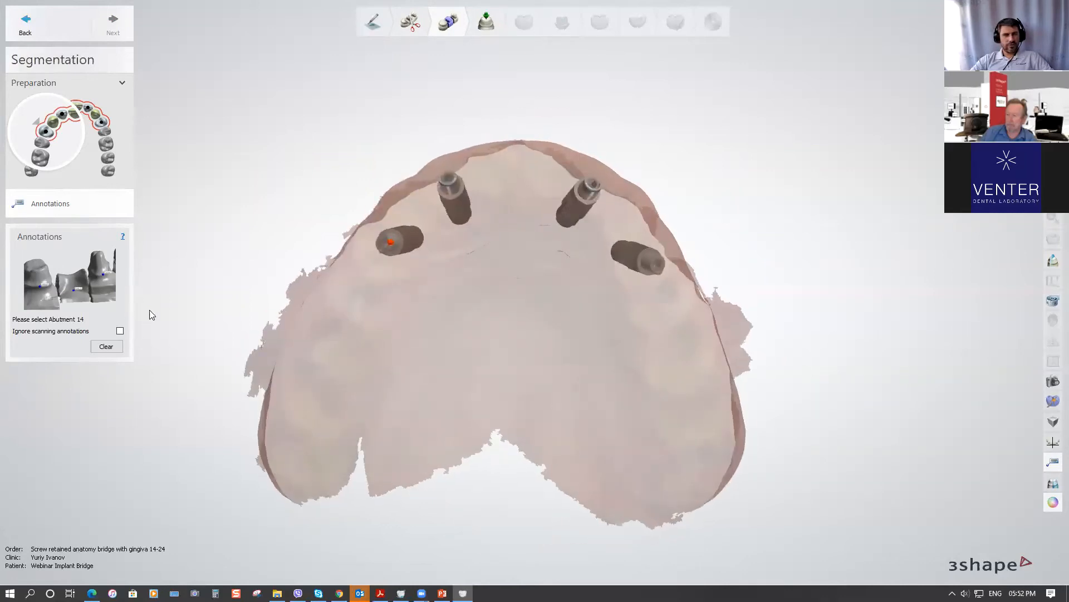
Annotate abutments 14, 12, 22 and 24 and crown pontics 13, 11, 21 and 23 on the upper jaw, and proceed to the directions stage
left_click(378, 240)
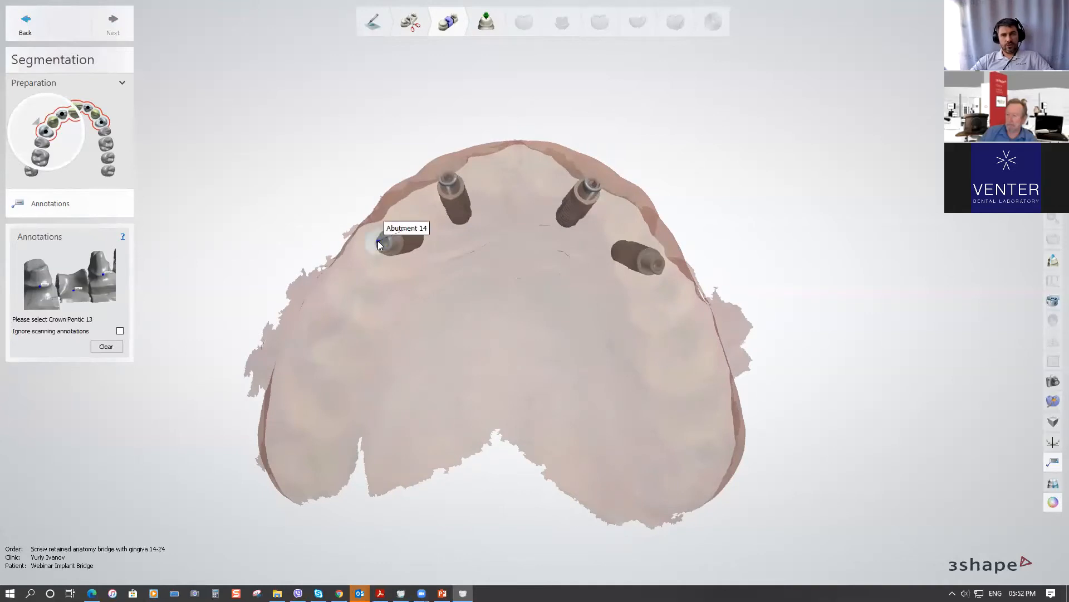
left_click(409, 210)
left_click(446, 176)
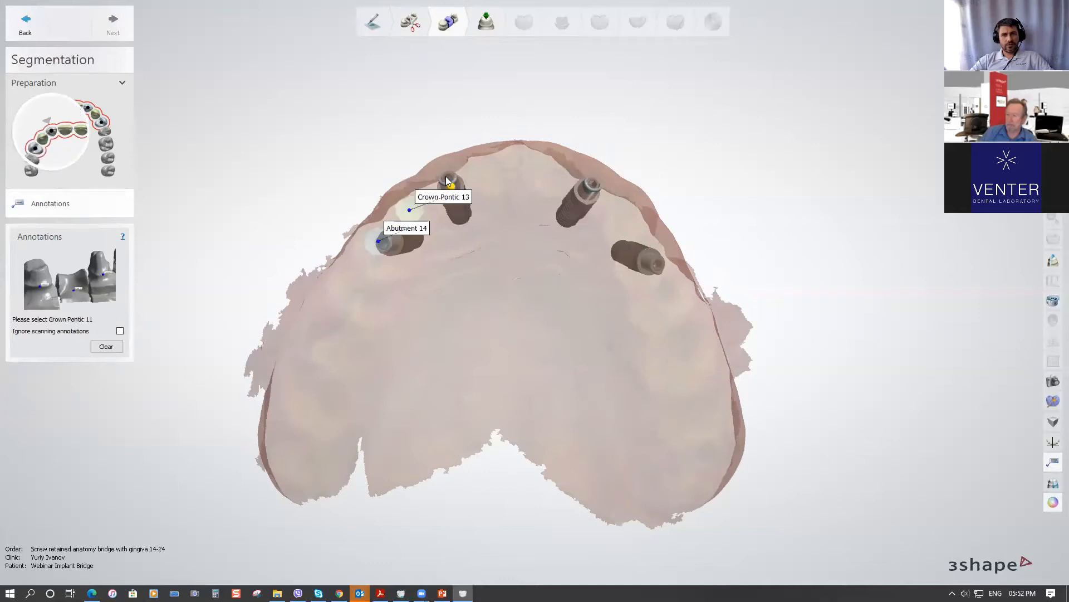
left_click(486, 171)
left_click(540, 175)
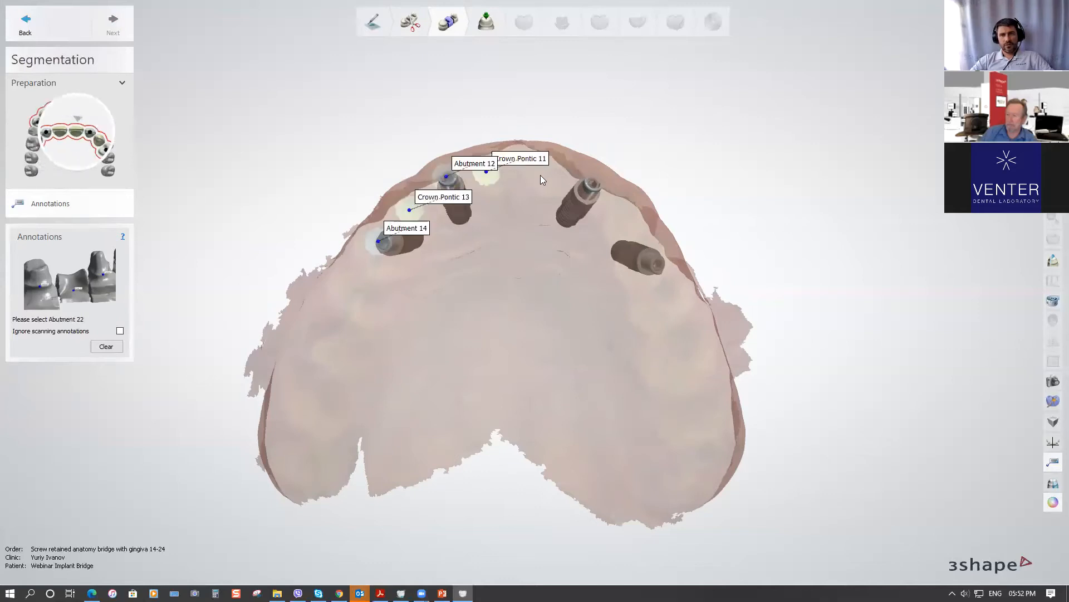
left_click(592, 188)
left_click(616, 219)
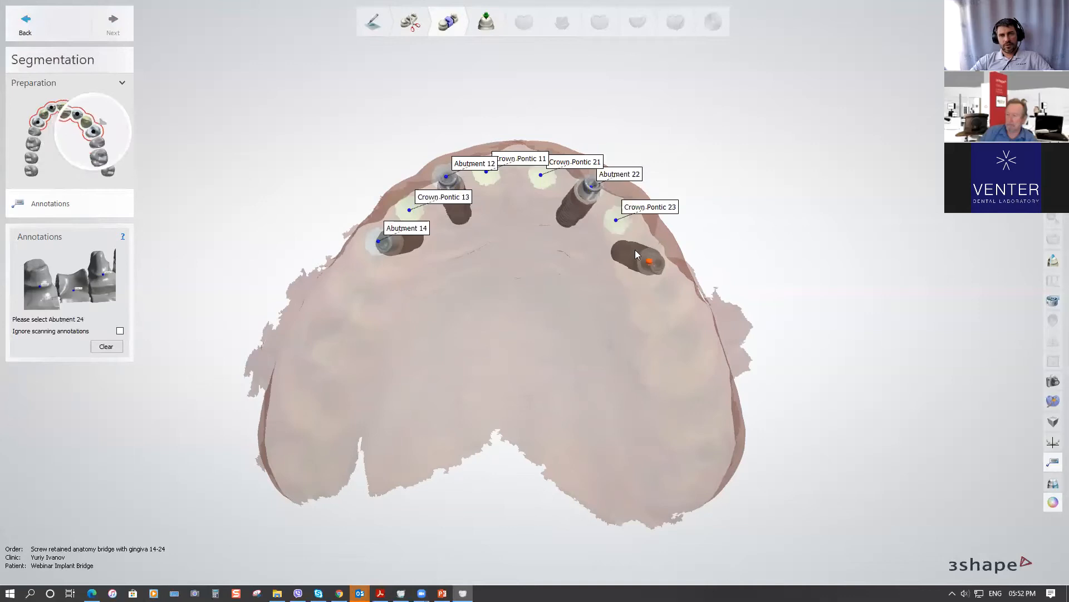
left_click(652, 259)
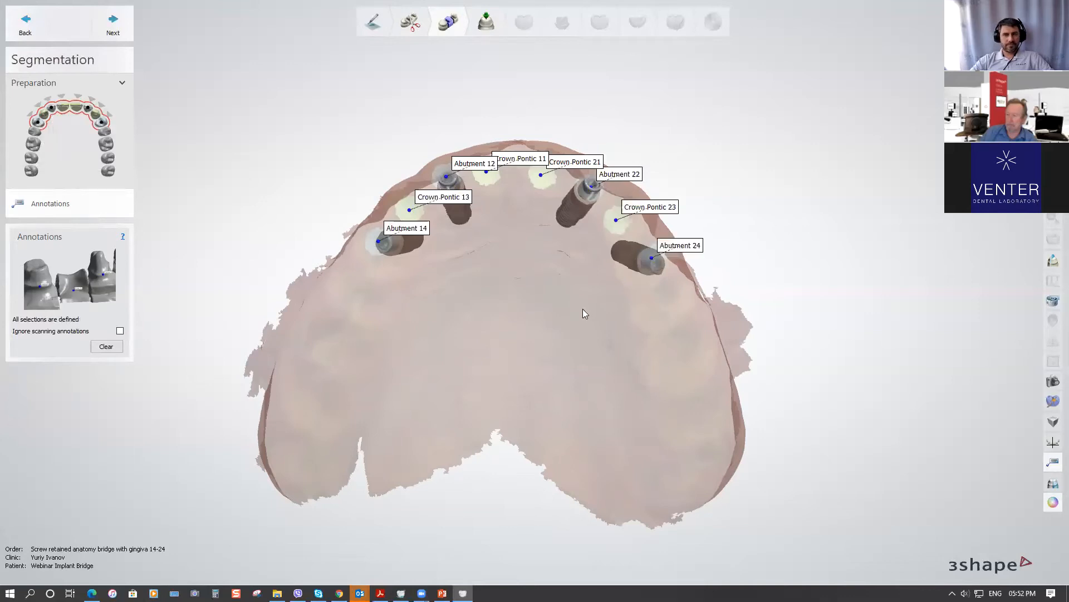
left_click(113, 23)
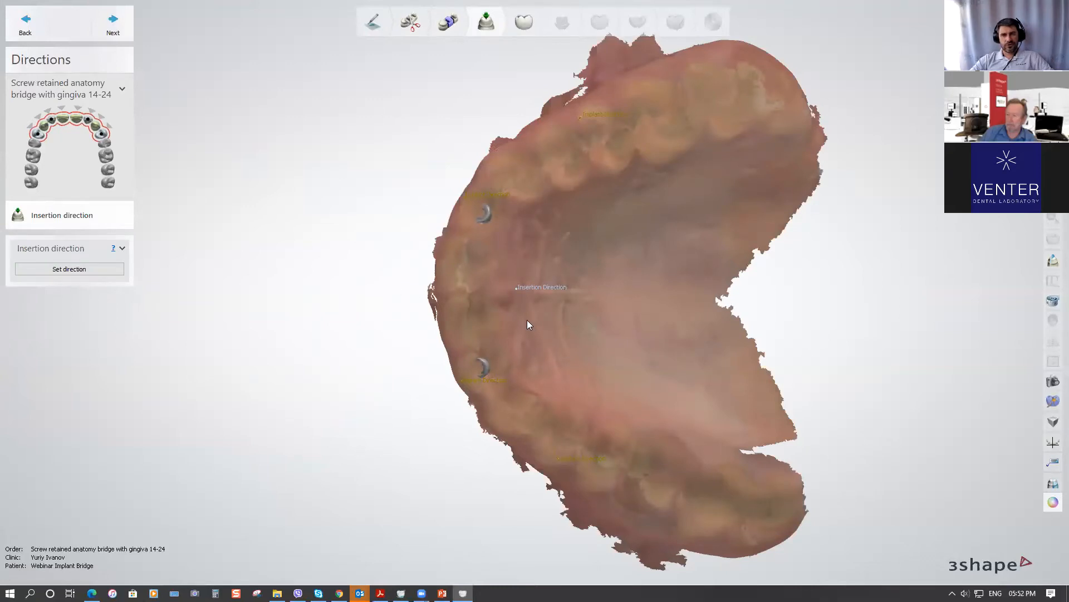
Check the bridge's insertion direction against the implant directions, accept it and proceed to the anatomy pre-design
right_click_drag(555, 352, 558, 206)
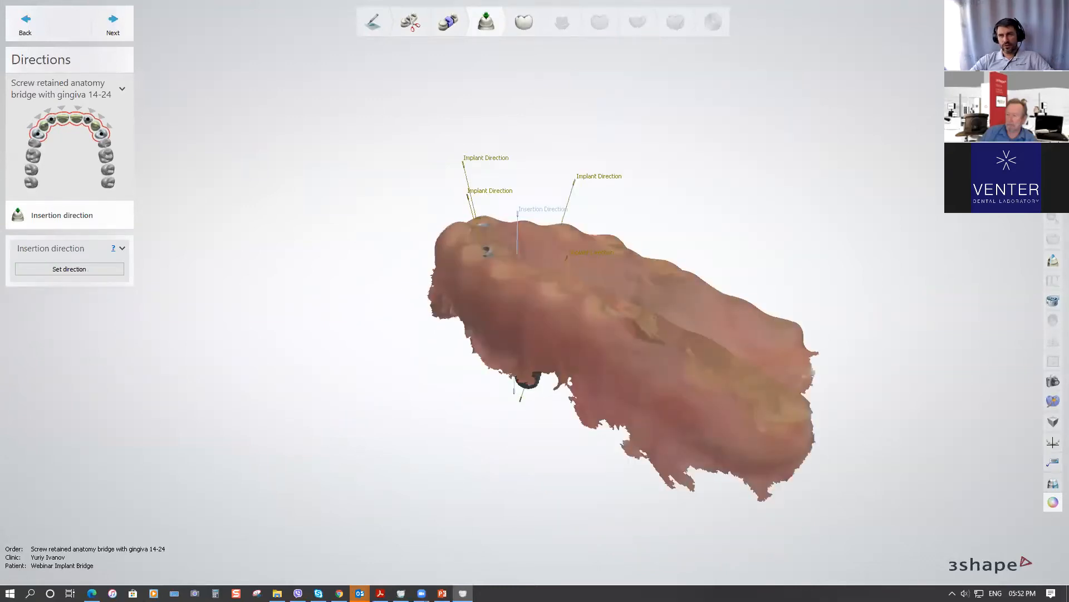
right_click_drag(687, 214, 587, 262)
right_click_drag(497, 255, 228, 136)
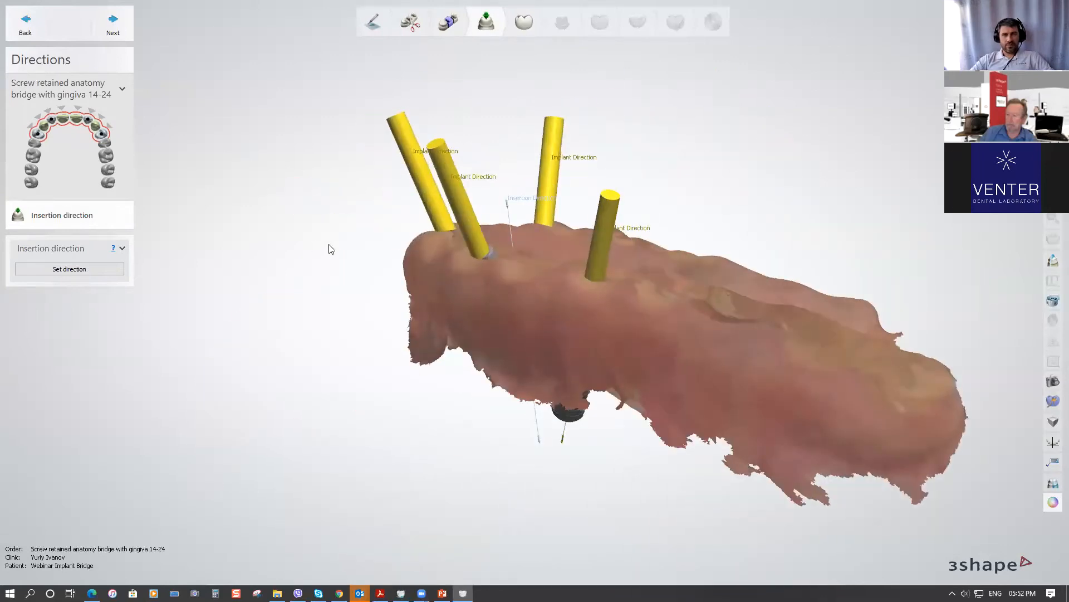
left_click(114, 28)
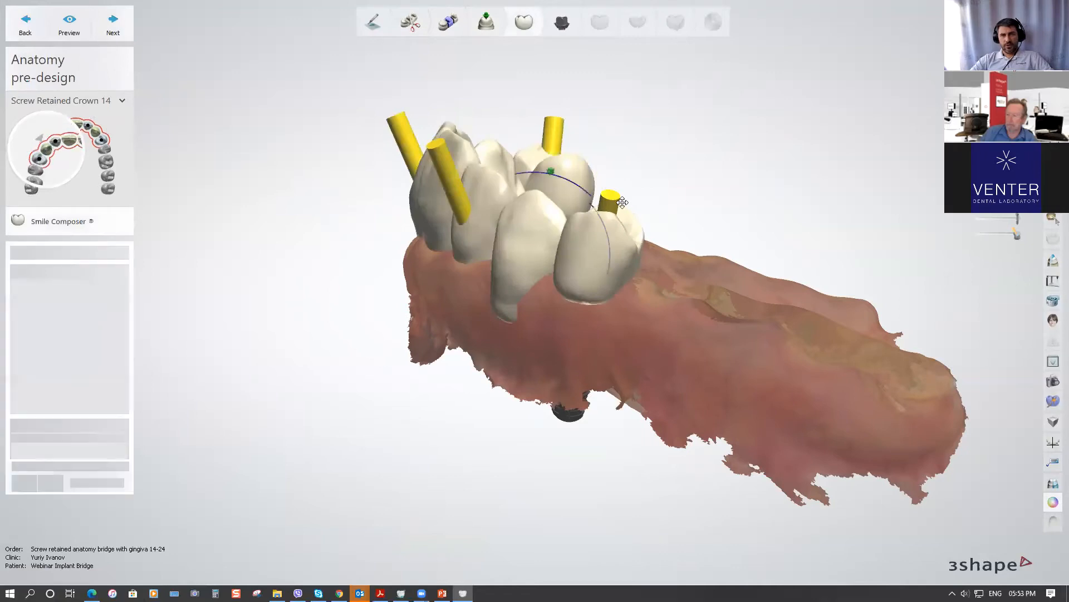
Hide the yellow implant direction cylinders and examine the proposed bridge teeth from the occlusal and front sides
left_click(976, 234)
right_click_drag(614, 191, 511, 250)
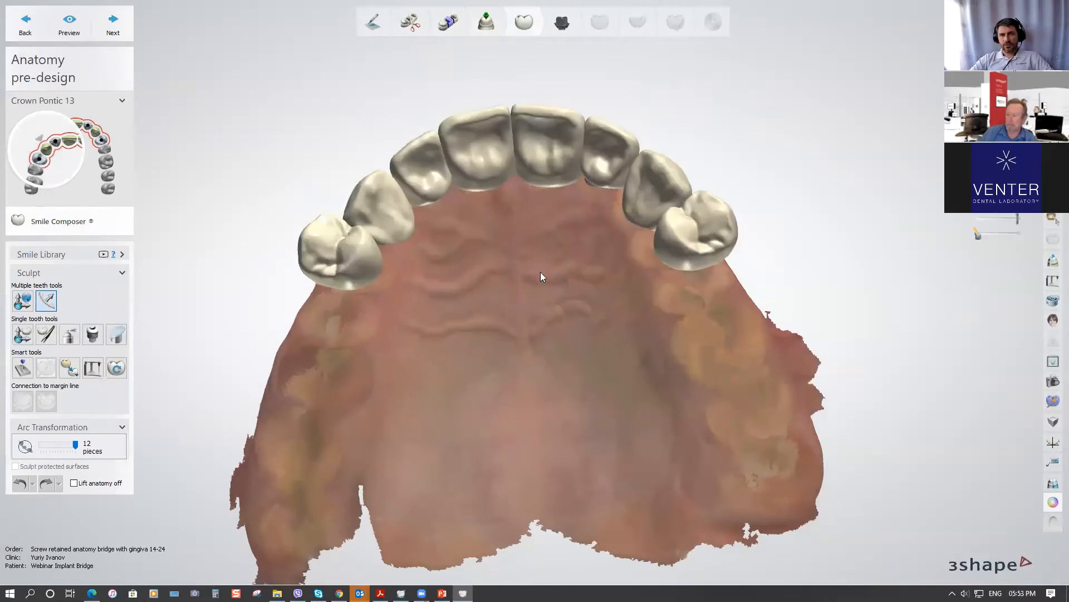
right_click_drag(535, 313, 546, 311)
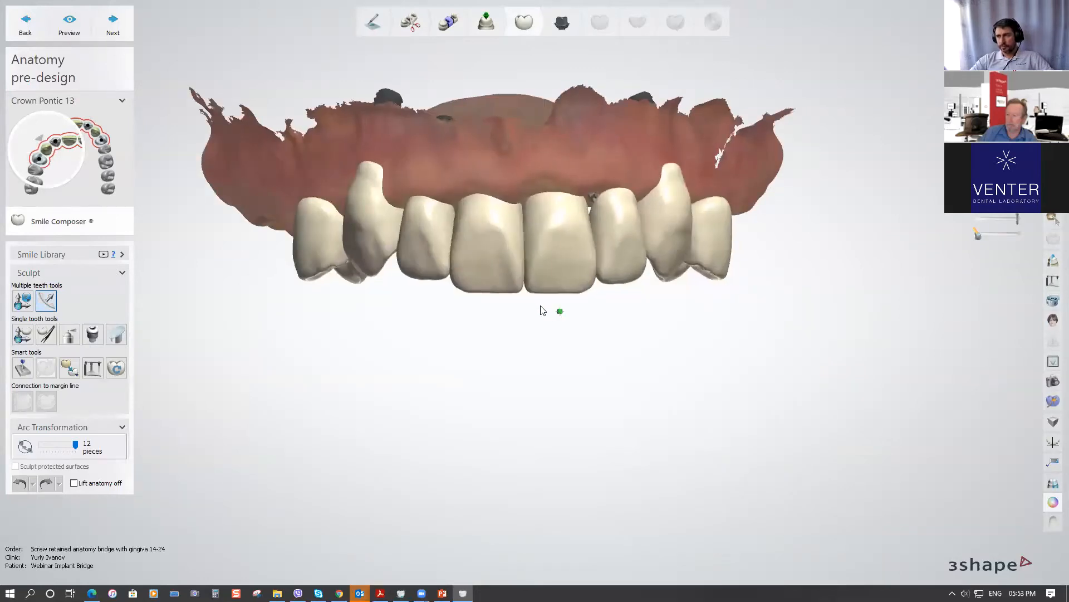
middle_click_drag(520, 322, 494, 347)
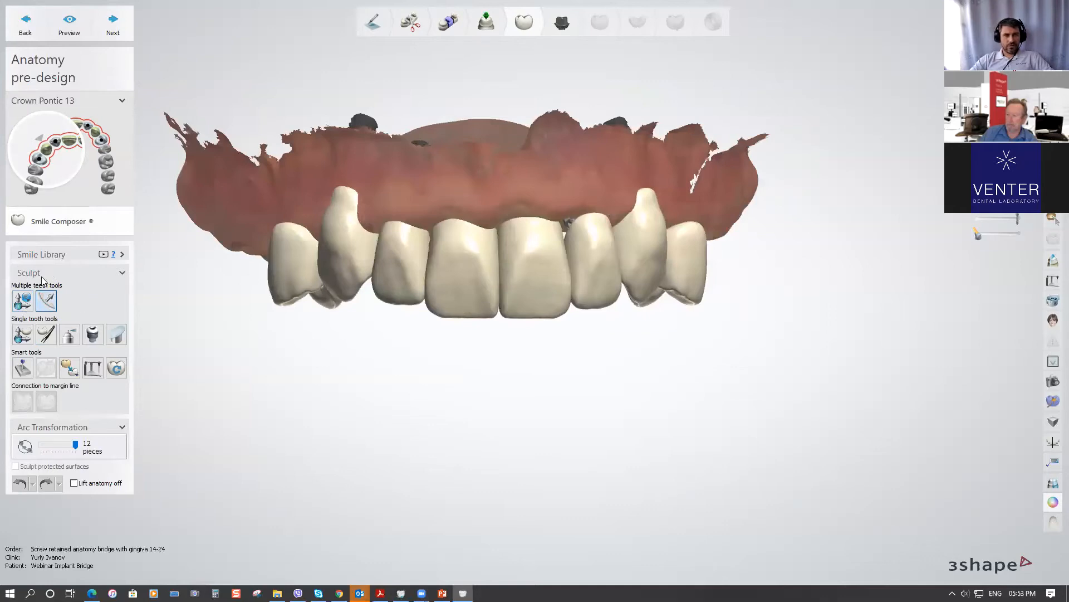
Browse the smile library's tooth sets, including VITA, priti, Quint, Heraeus, FAB and IGP, and close it keeping the current teeth
left_click(96, 256)
left_click(76, 287)
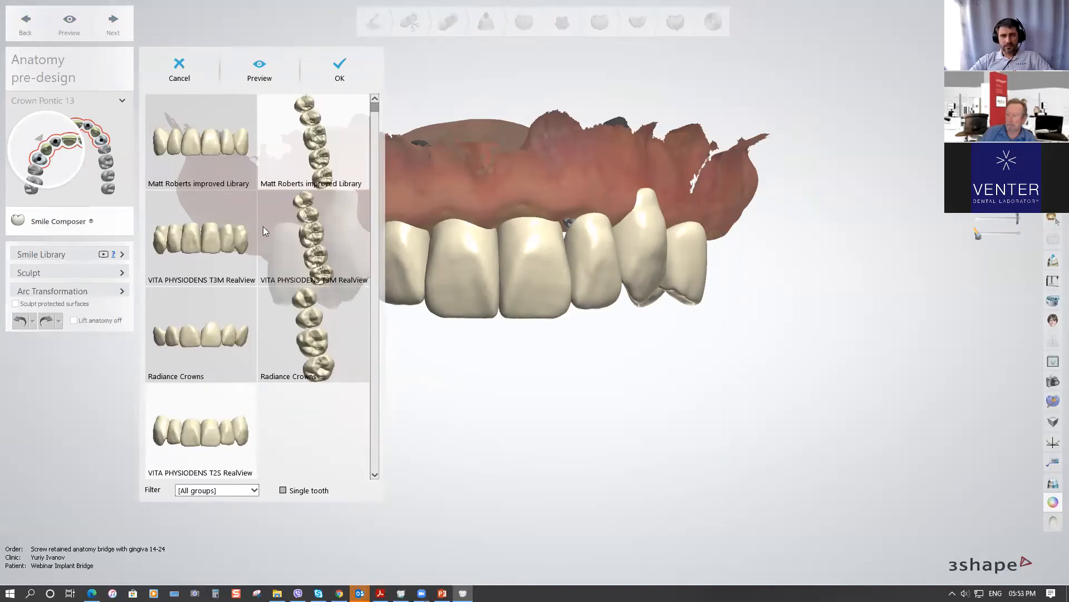
scroll(276, 240, "down", 3)
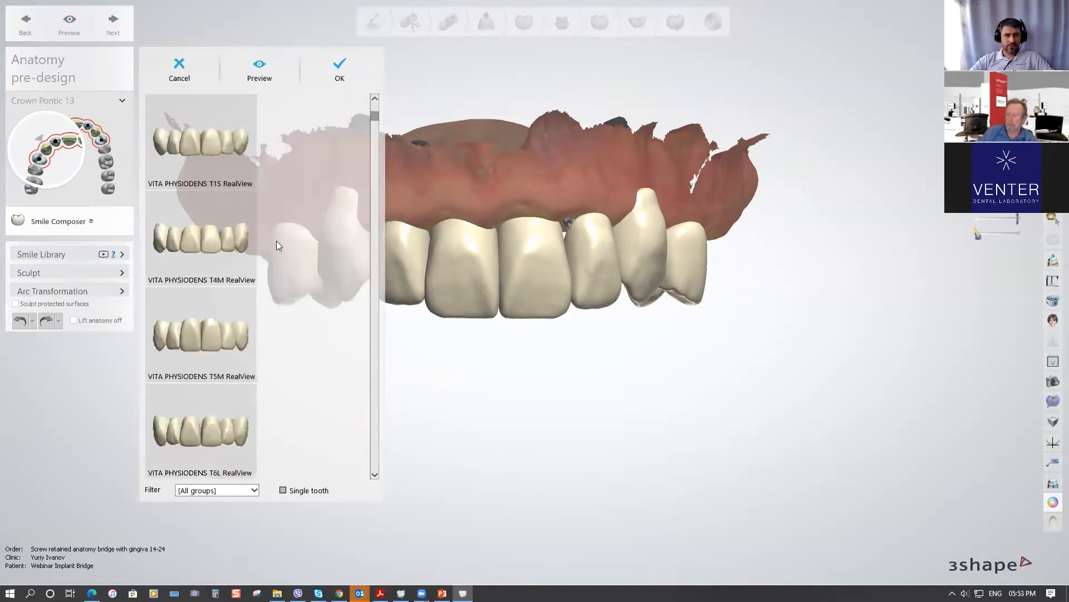
scroll(276, 243, "down", 5)
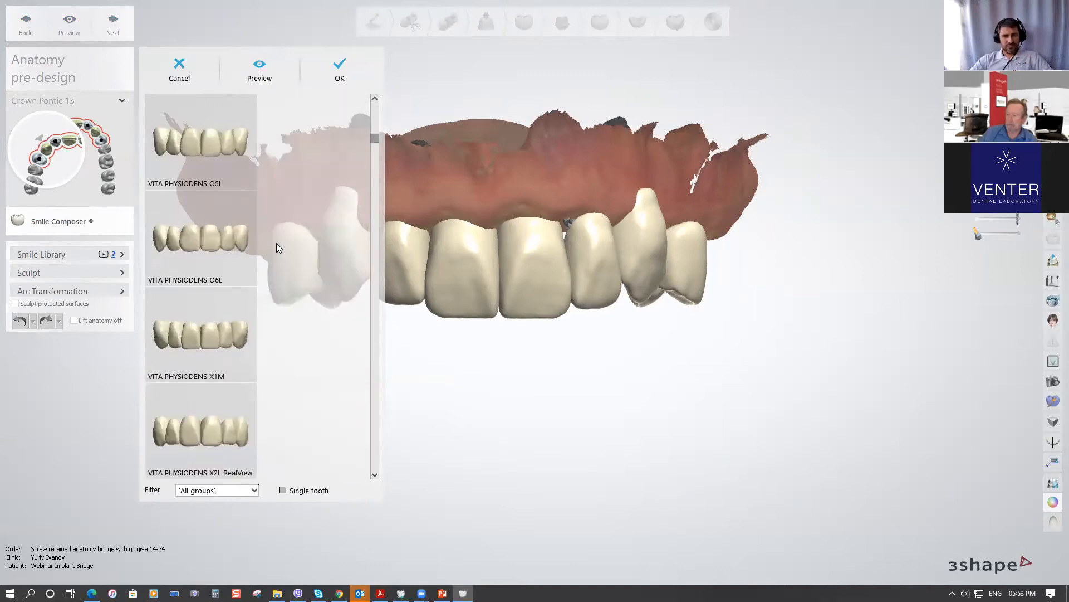
scroll(277, 243, "down", 10)
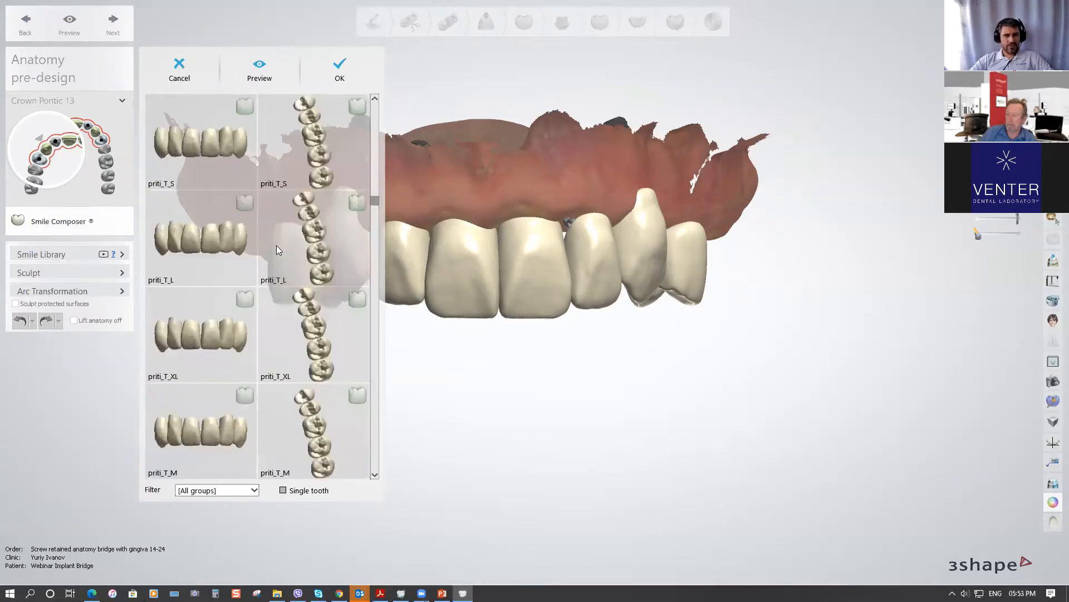
scroll(276, 245, "down", 8)
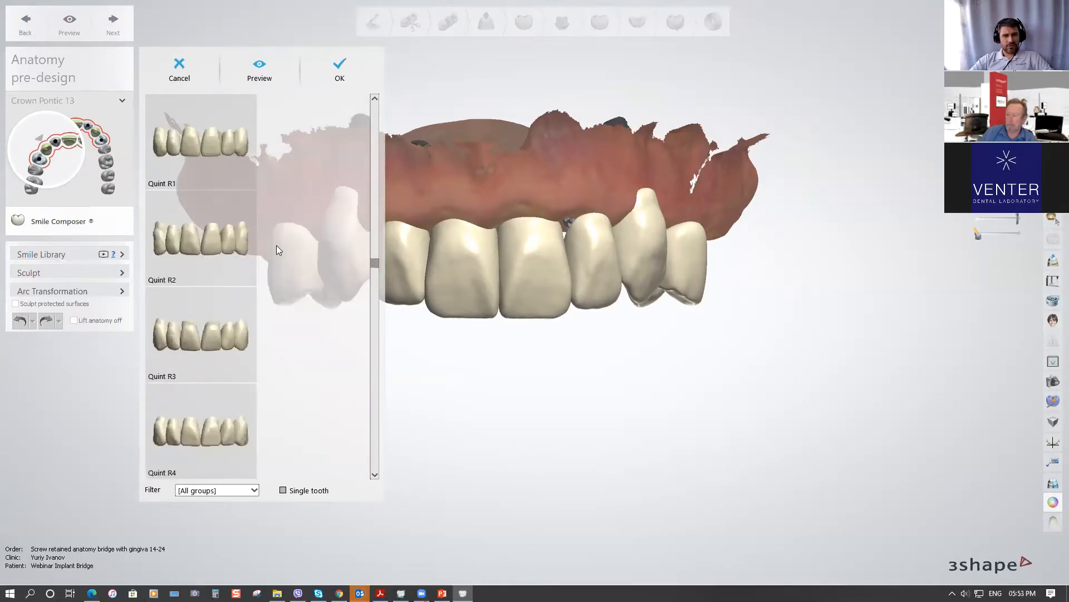
scroll(276, 252, "down", 8)
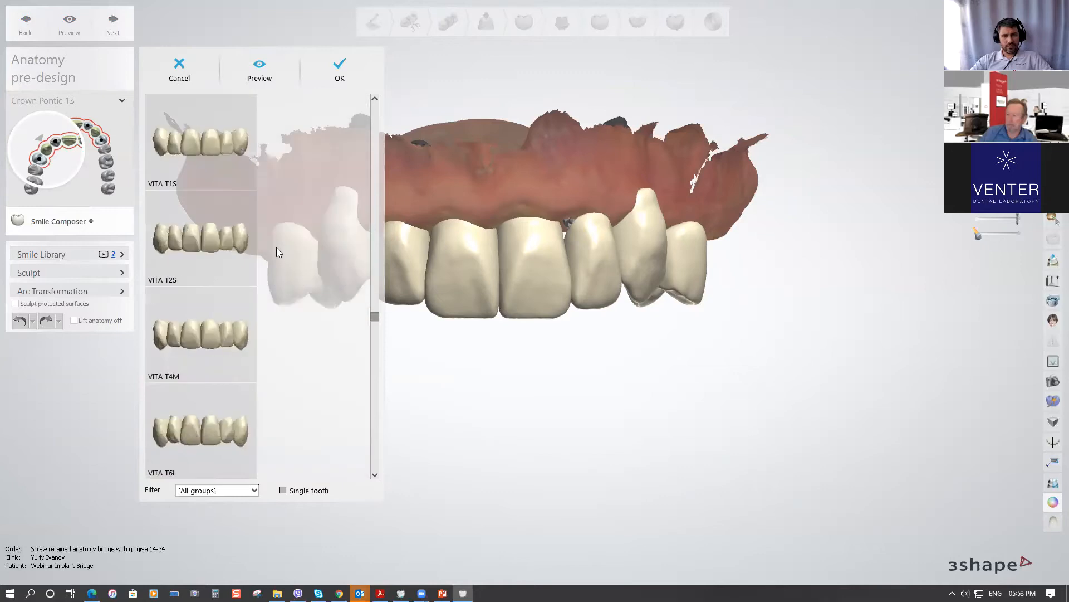
scroll(277, 249, "down", 8)
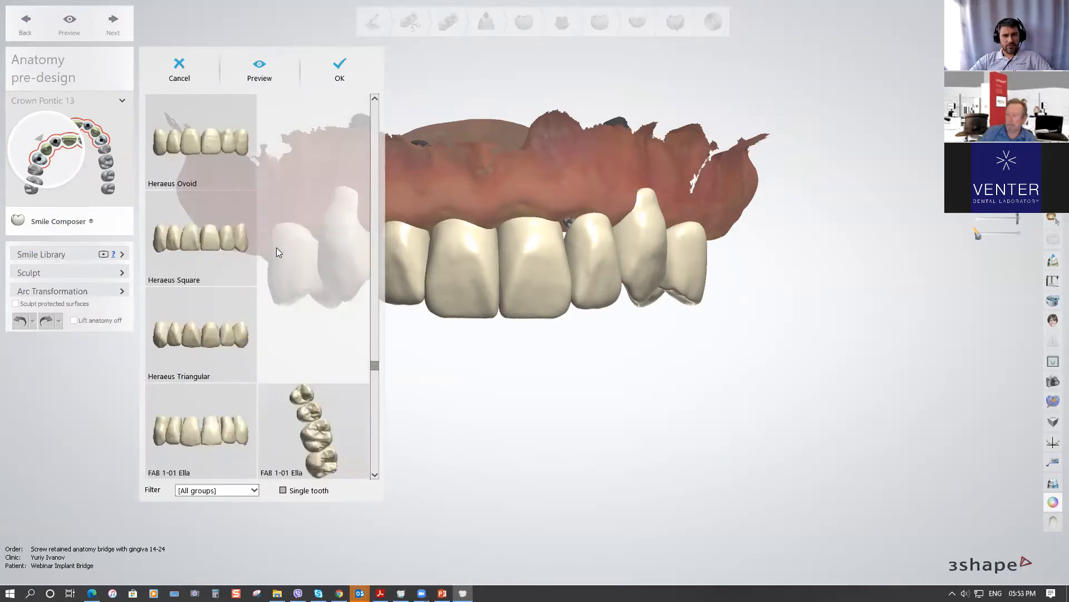
scroll(277, 252, "down", 10)
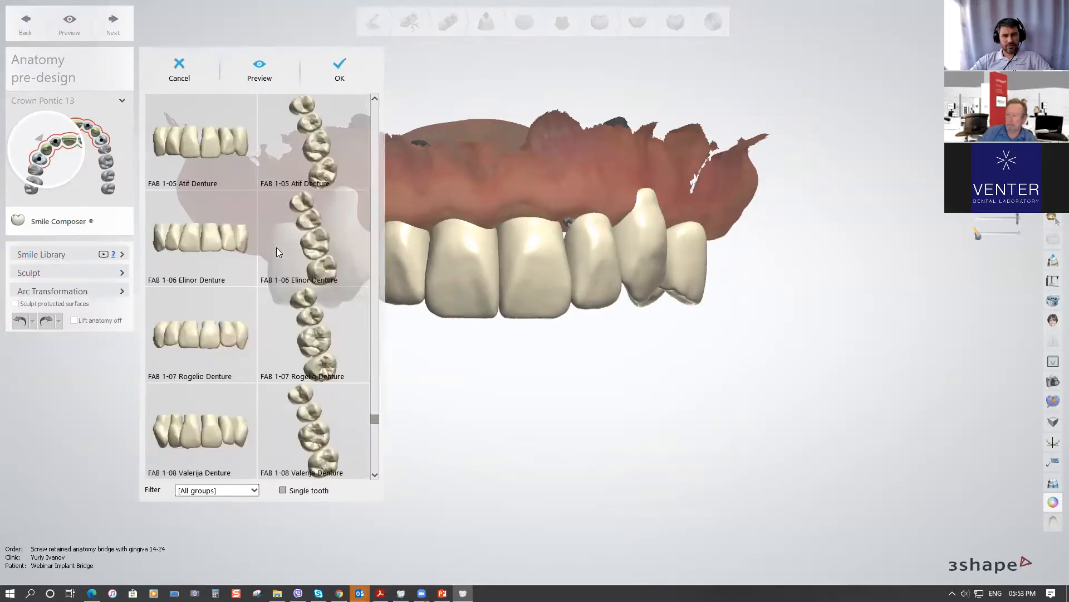
scroll(276, 251, "down", 5)
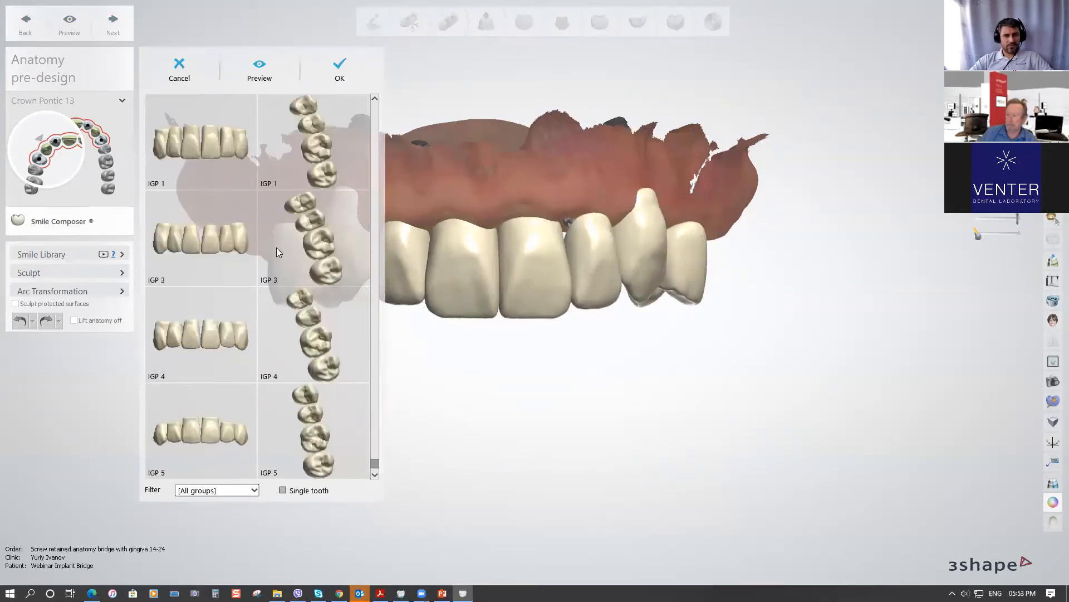
scroll(276, 247, "up", 5)
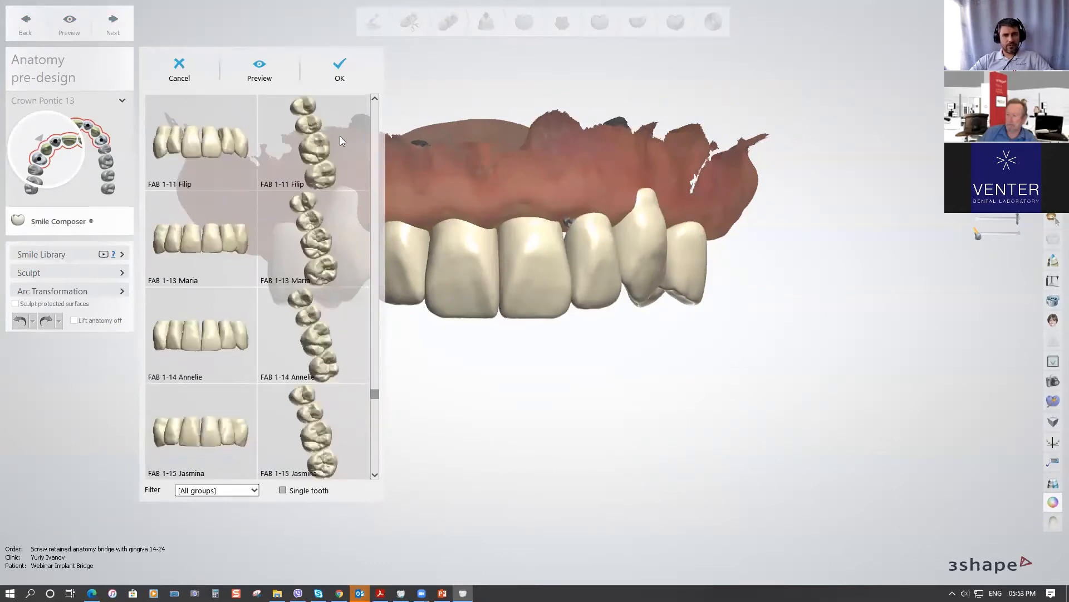
right_click_drag(560, 342, 583, 236)
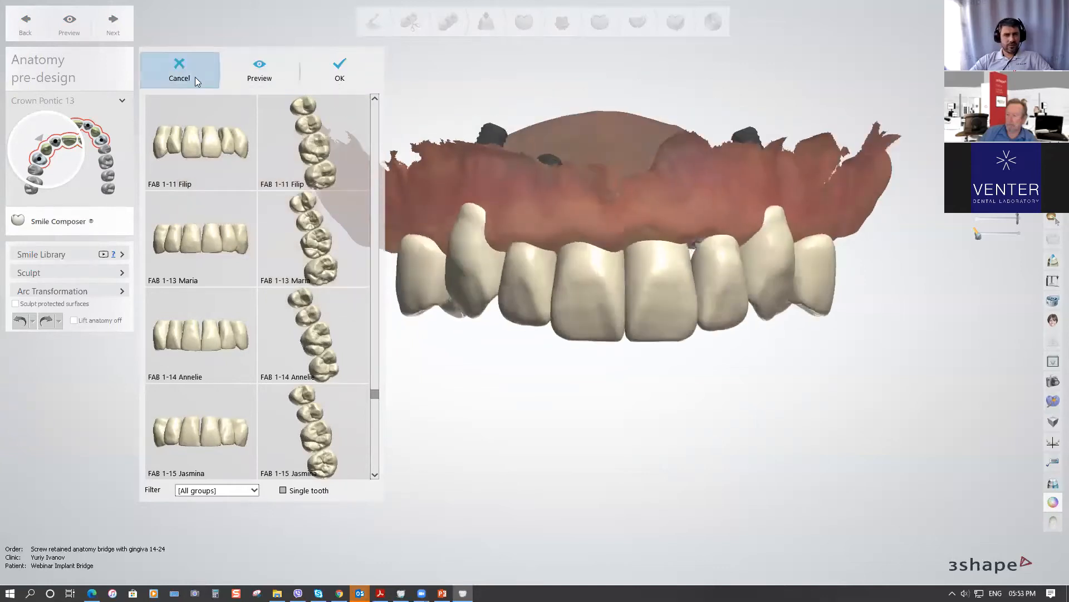
left_click(179, 68)
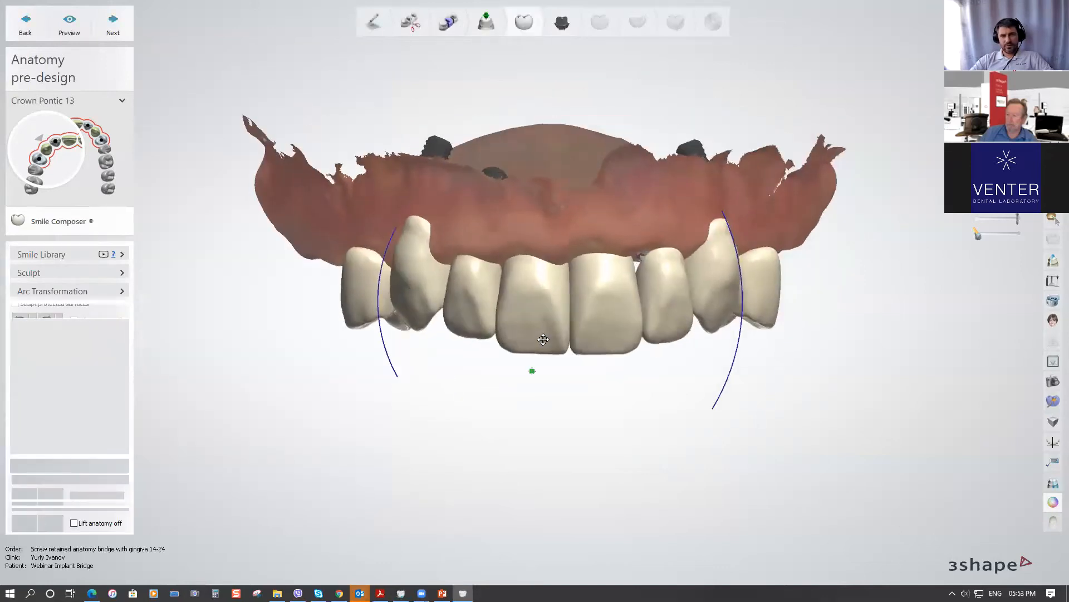
Reposition all bridge teeth together as one group, fitting them to the upper jaw from the front, side and occlusal directions
left_click(23, 341)
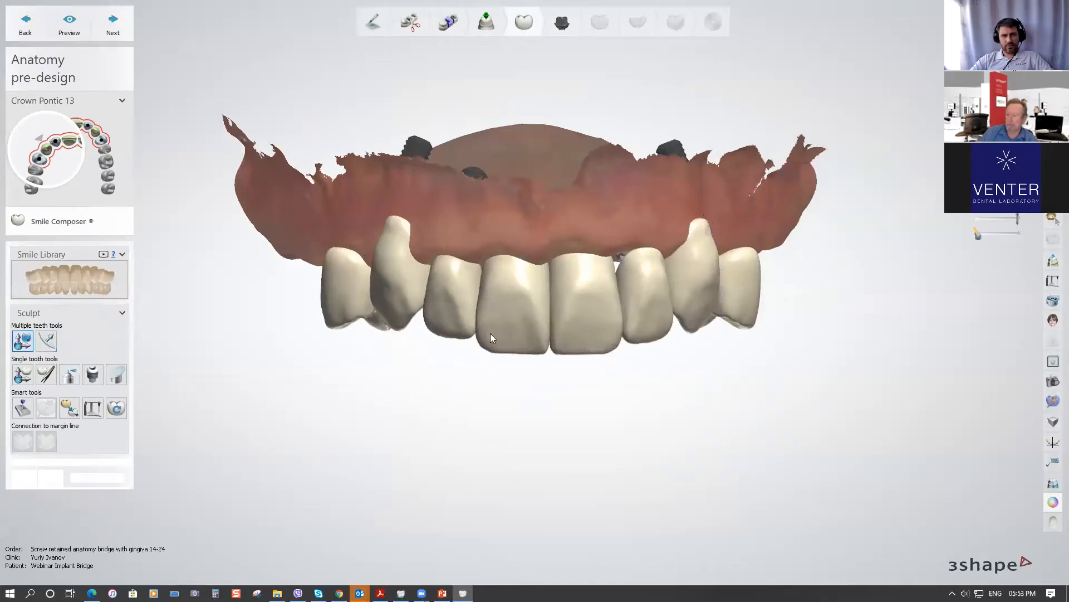
right_click_drag(601, 311, 594, 334)
left_click_drag(410, 305, 406, 319)
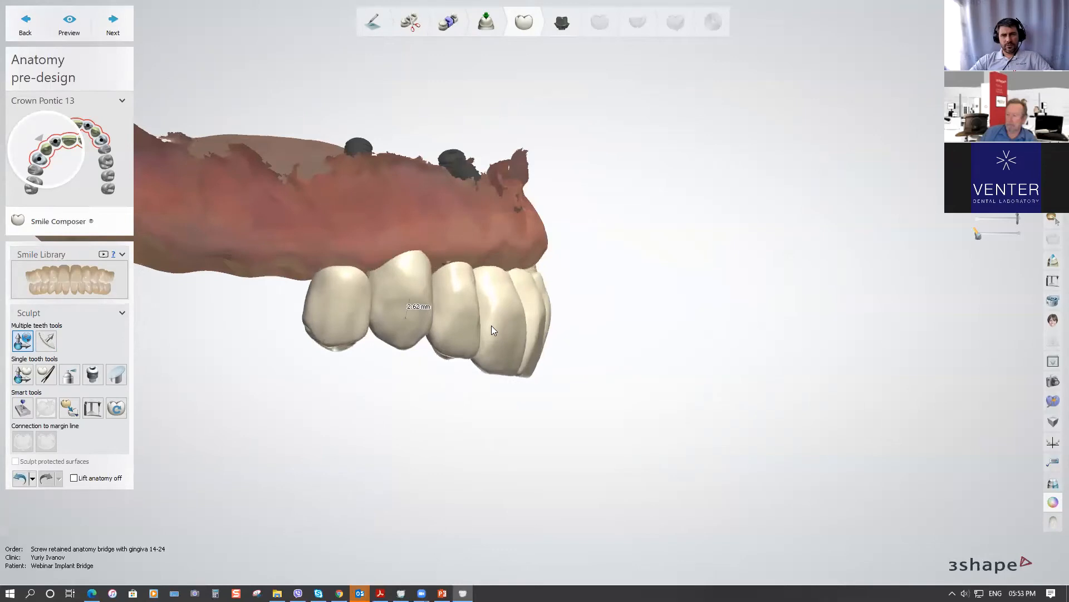
right_click_drag(420, 279, 456, 264)
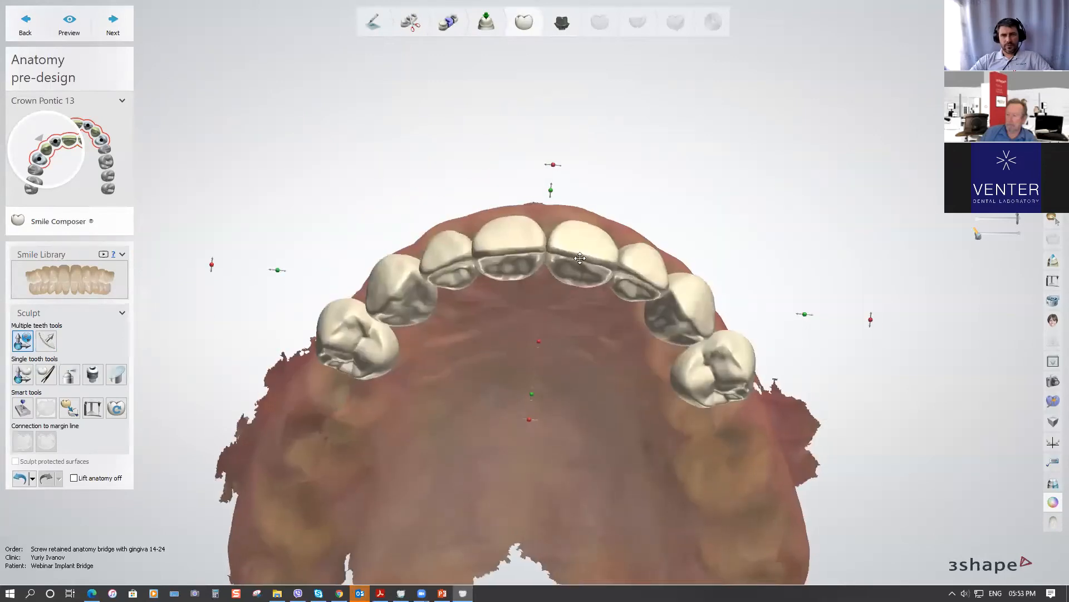
right_click_drag(581, 246, 435, 220)
left_click_drag(373, 183, 389, 170)
left_click_drag(473, 226, 462, 247)
right_click_drag(516, 232, 522, 299)
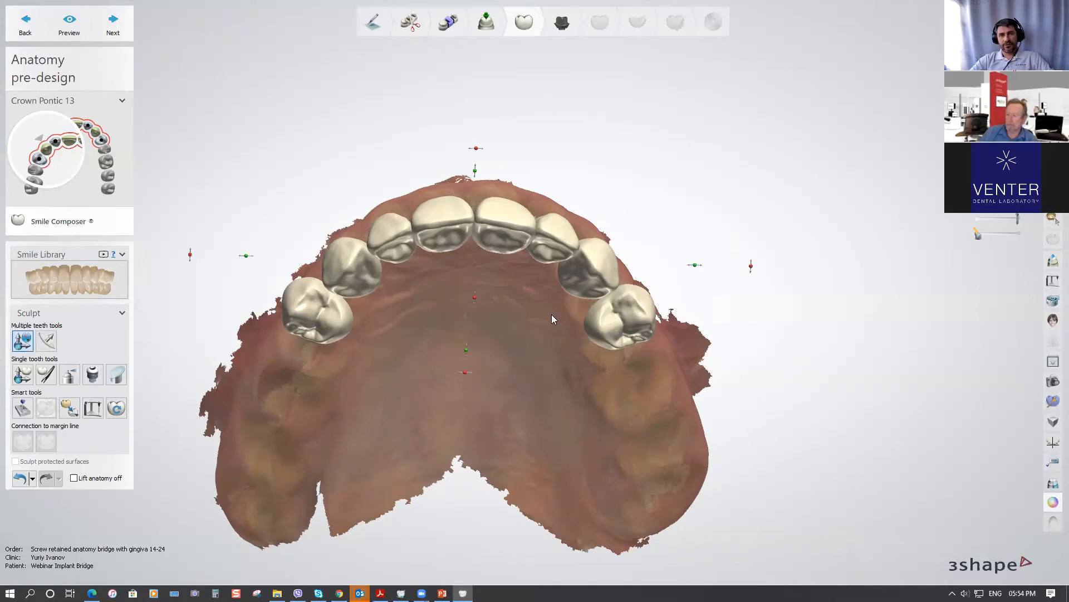
right_click_drag(607, 165, 671, 157)
left_click_drag(446, 250, 446, 242)
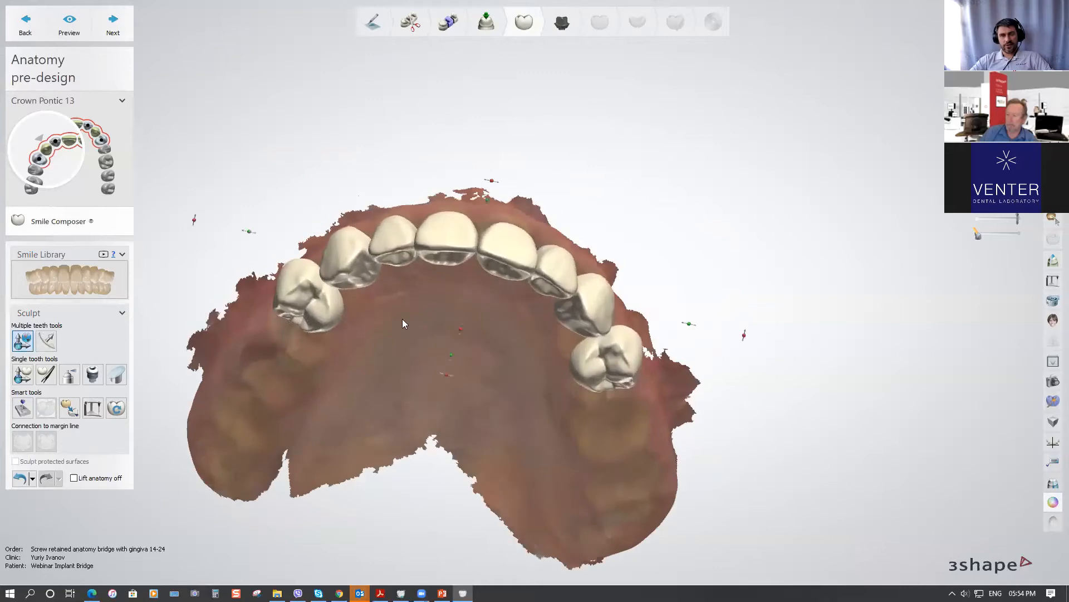
Load the patient's face scan DCM file as an additional scan
left_click(1052, 402)
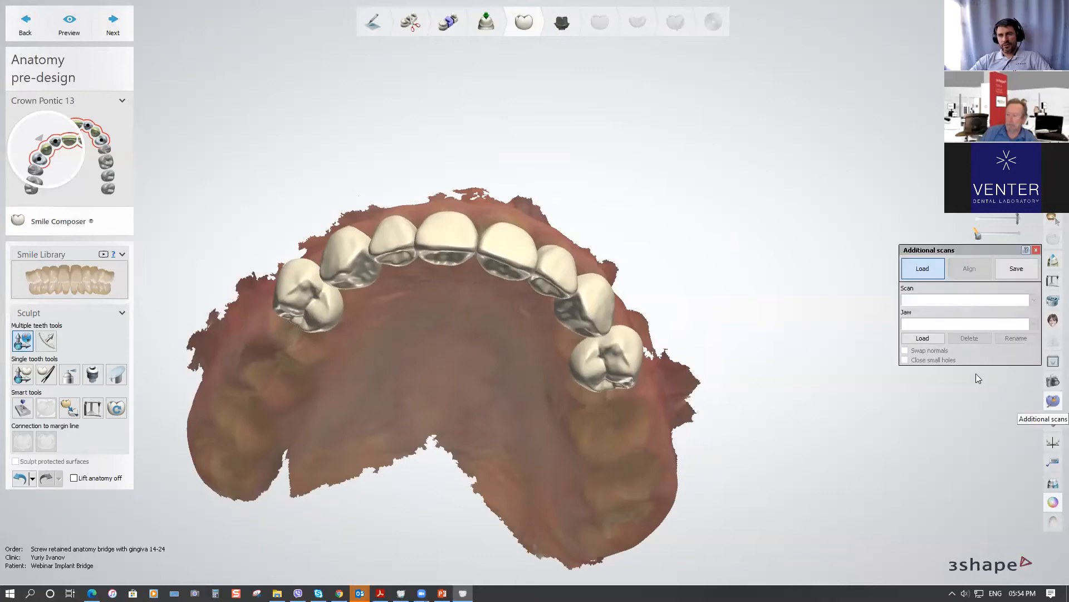
left_click(931, 342)
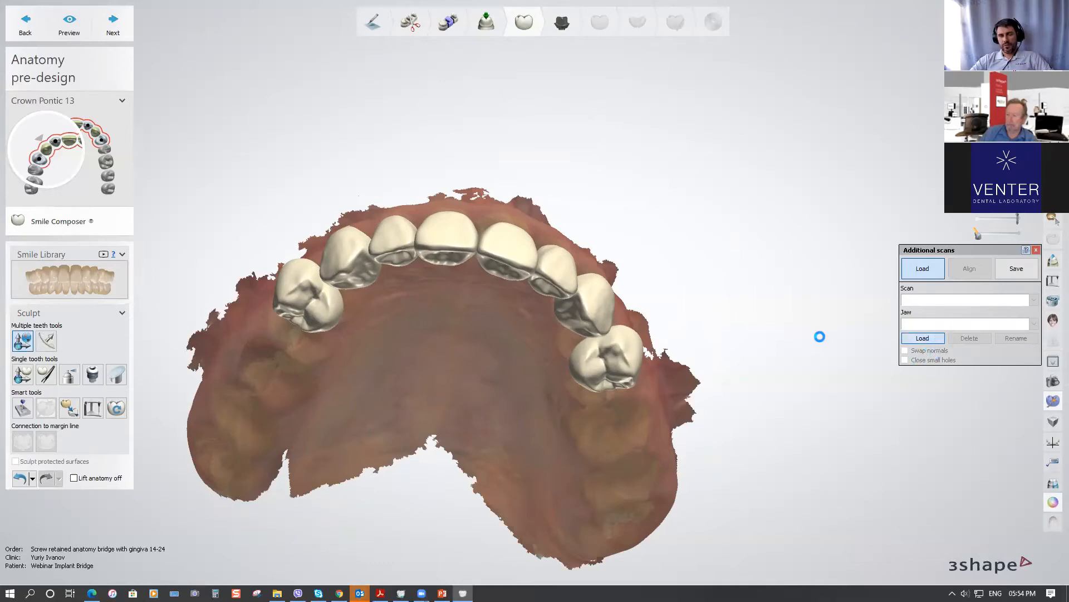
left_click(479, 192)
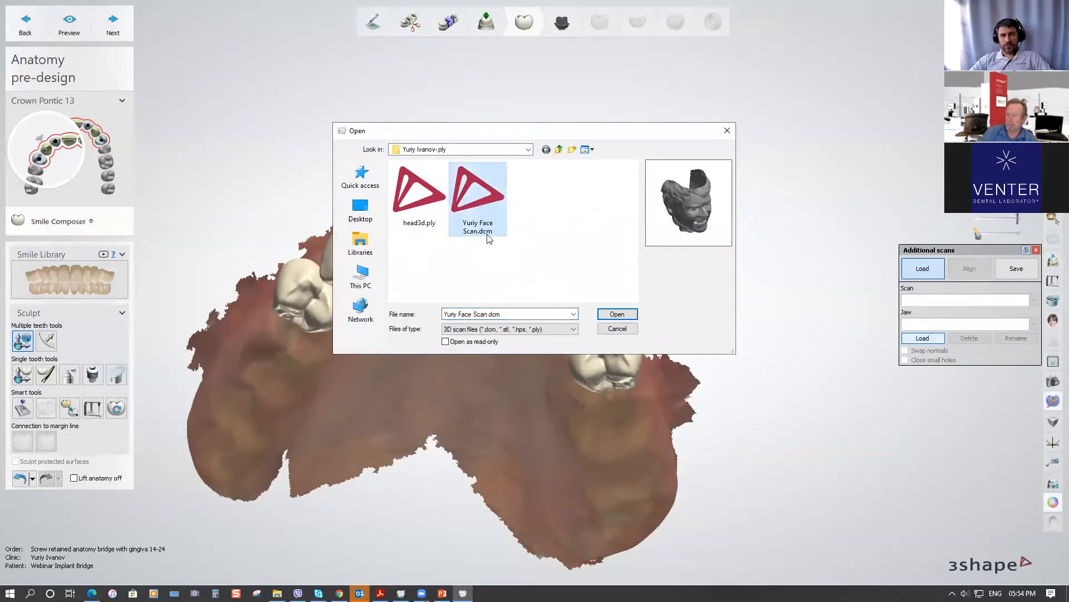
left_click(617, 314)
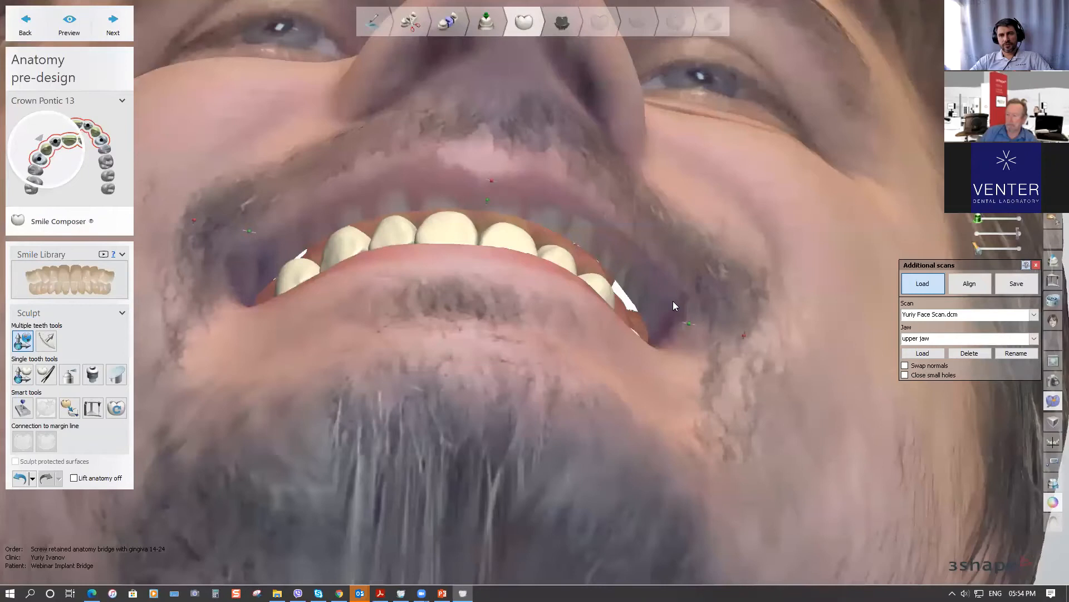
Examine the proposed teeth inside the smile of the face scan from the front and at an angle, and close the additional scans window
scroll(649, 303, "down", 5)
right_click_drag(569, 281, 546, 313)
scroll(528, 307, "up", 3)
middle_click_drag(528, 308, 500, 356)
right_click_drag(500, 355, 498, 355)
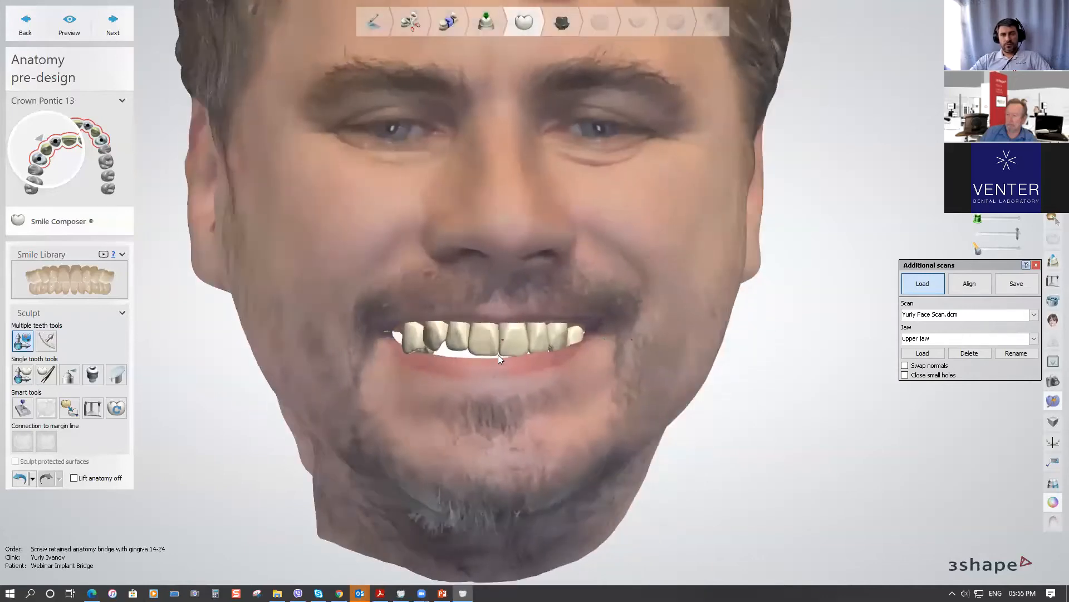
right_click_drag(548, 379, 500, 392)
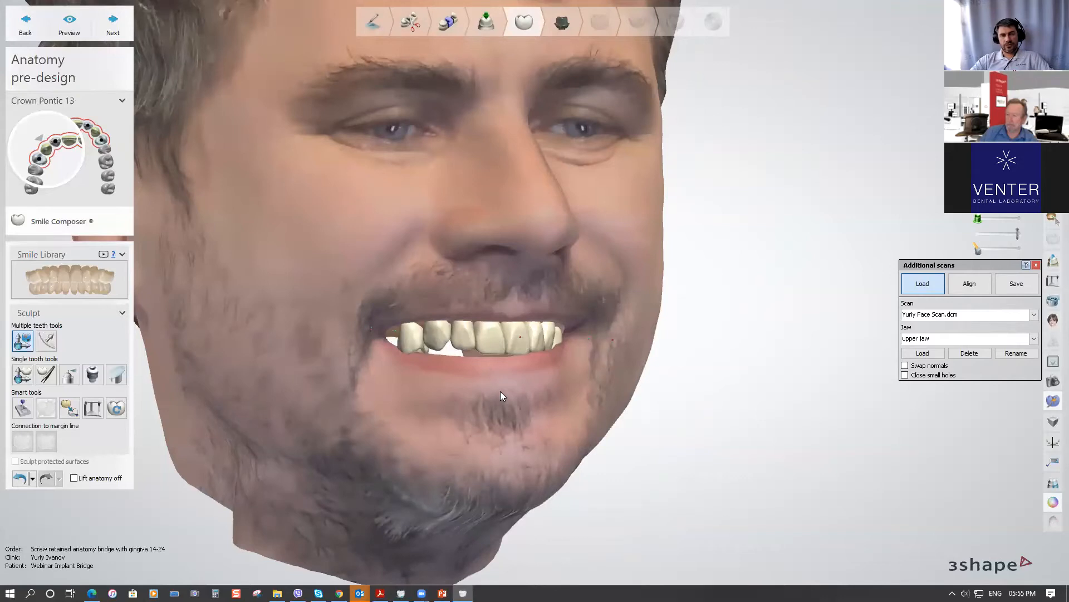
left_click(1036, 265)
right_click_drag(672, 356, 596, 409)
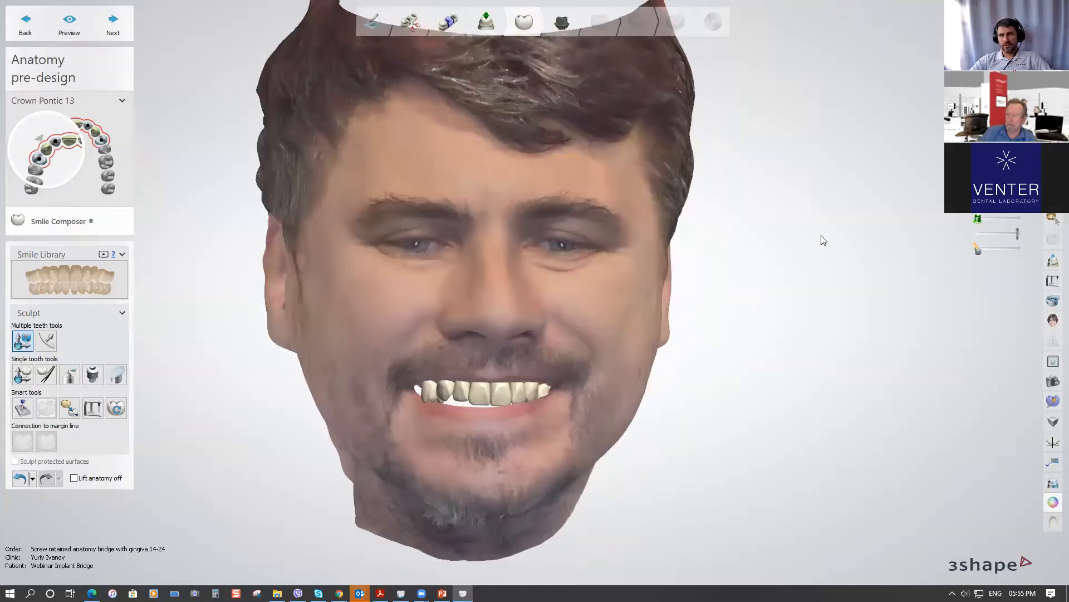
Compare the face scan without and with its texture colours, and examine the front teeth against the lips in profile and frontally
left_click(1053, 504)
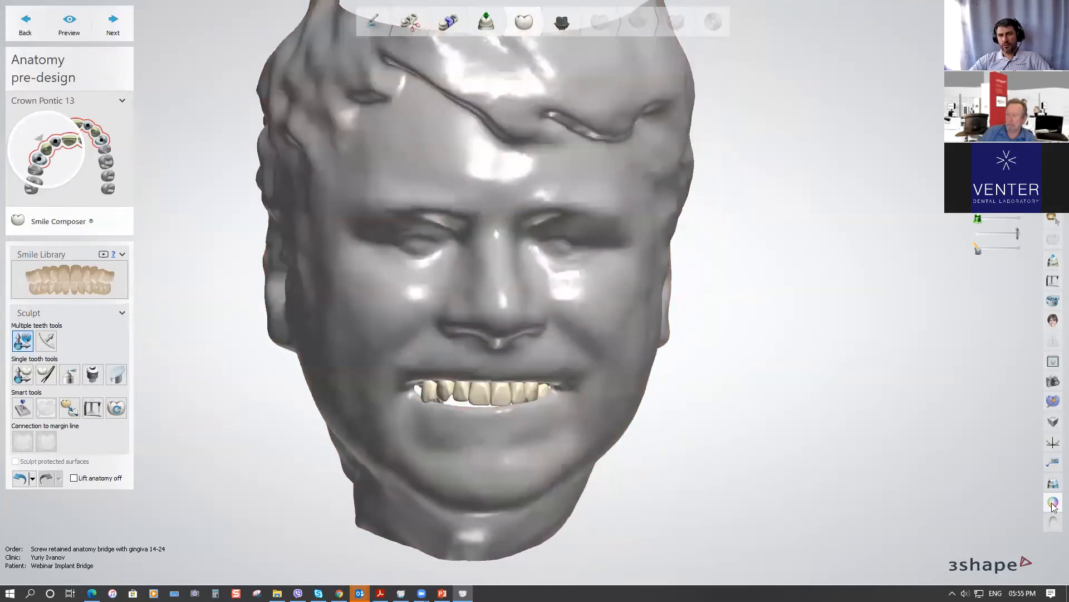
right_click_drag(694, 408, 771, 358)
scroll(590, 406, "up", 2)
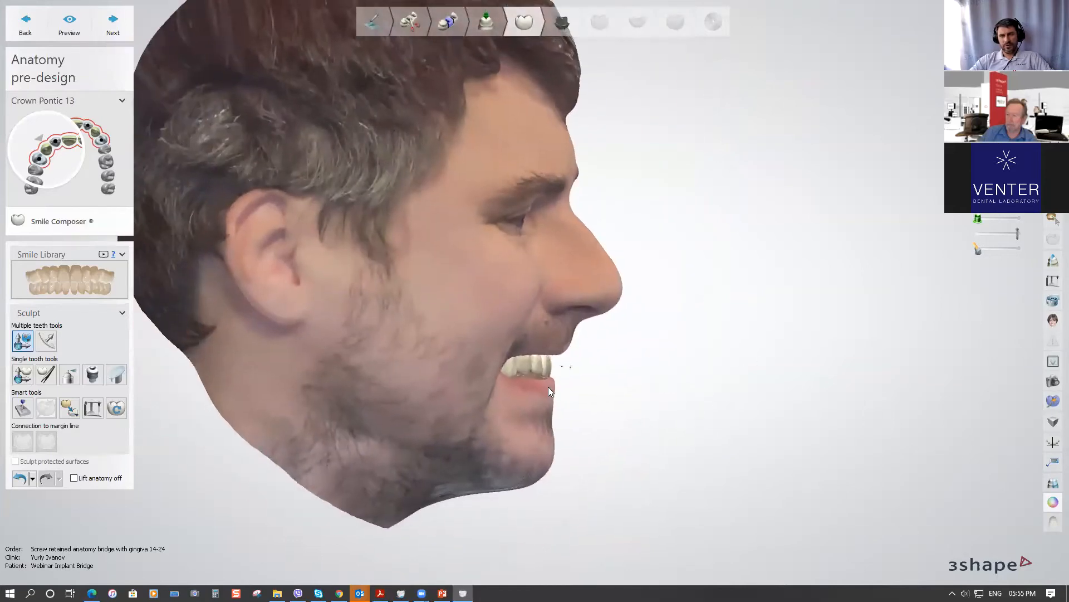
scroll(548, 387, "up", 2)
scroll(557, 387, "up", 2)
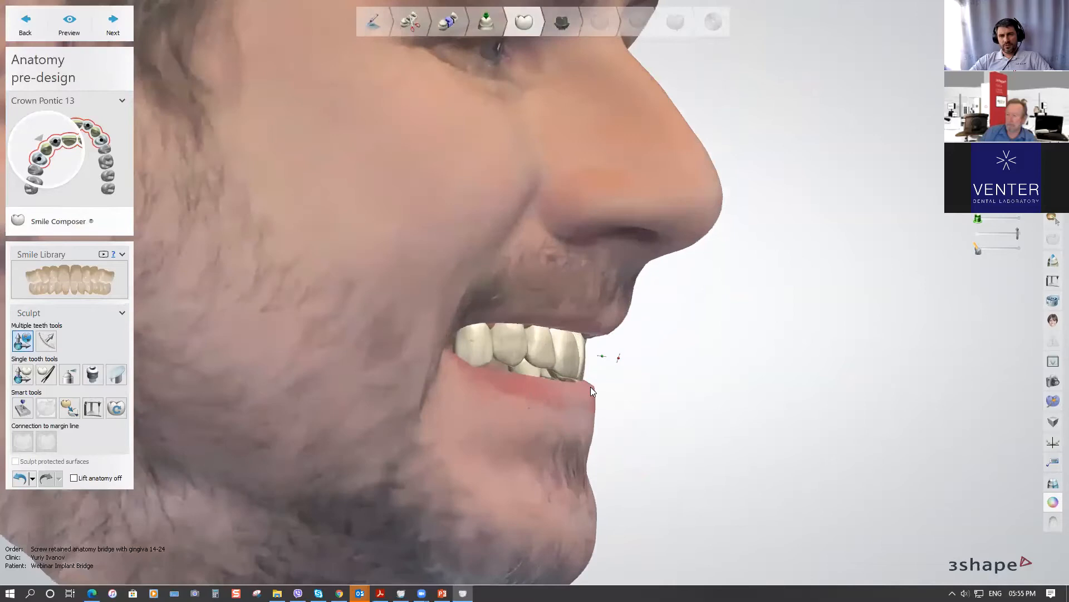
right_click_drag(505, 386, 484, 383)
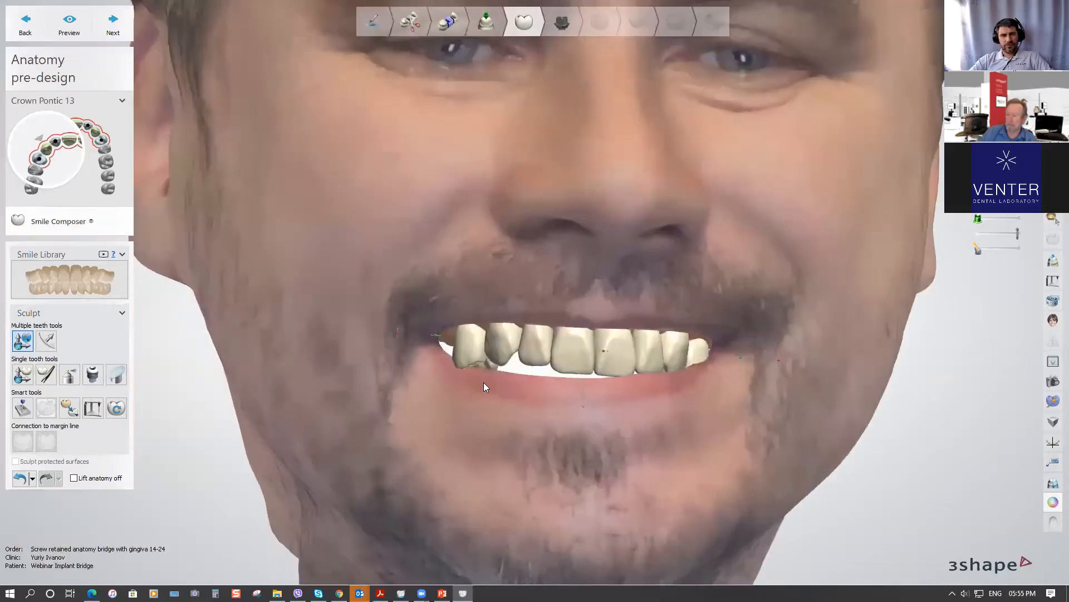
Adjust the canine and first premolar individually within the smile, using single-tooth transformation with symmetric design
left_click(22, 375)
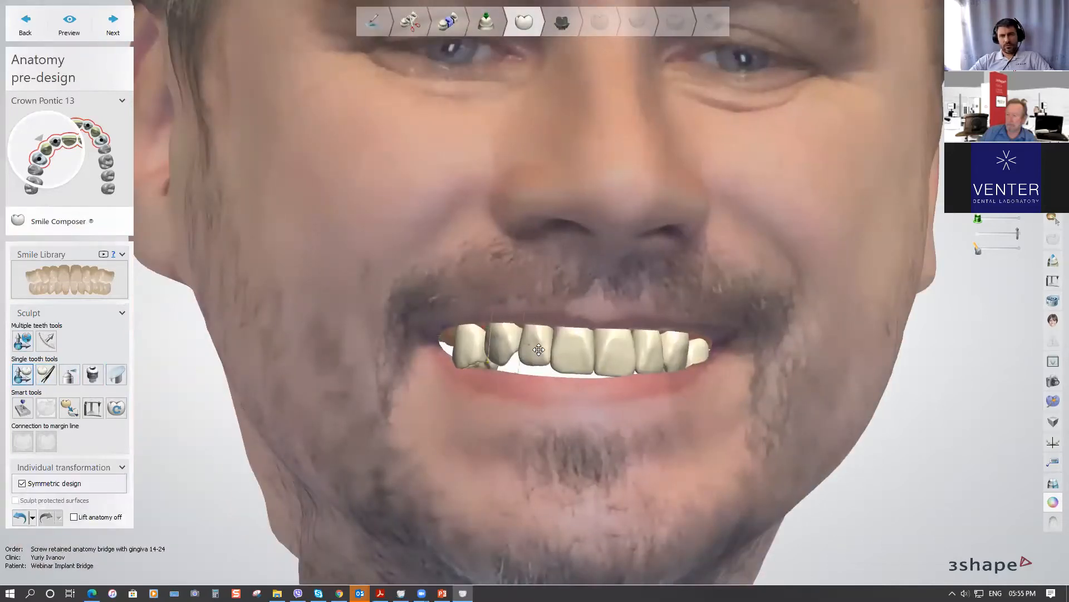
right_click_drag(603, 314, 583, 311)
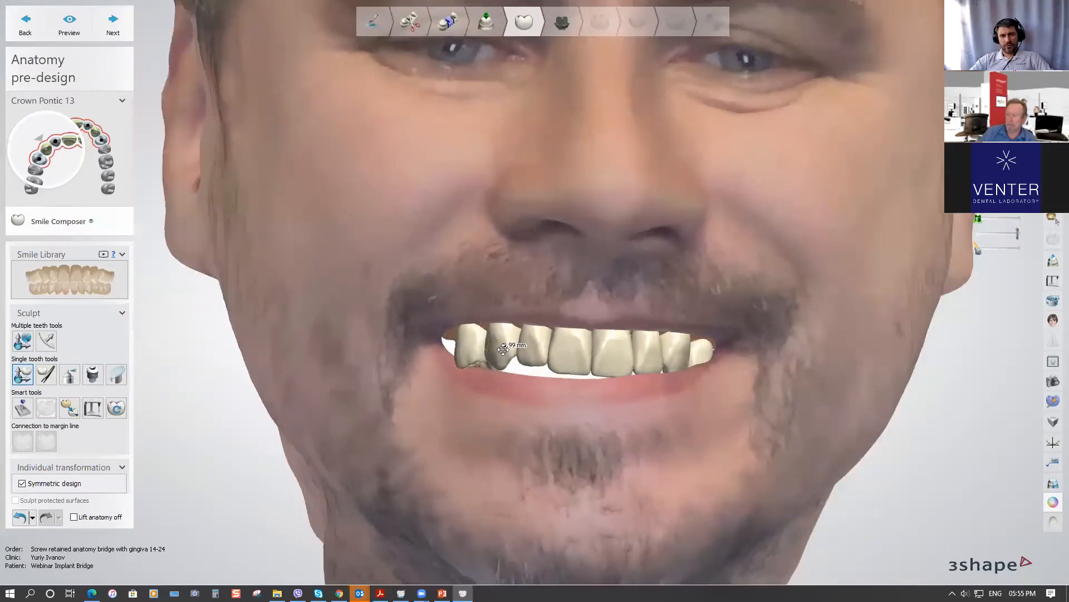
left_click(474, 349)
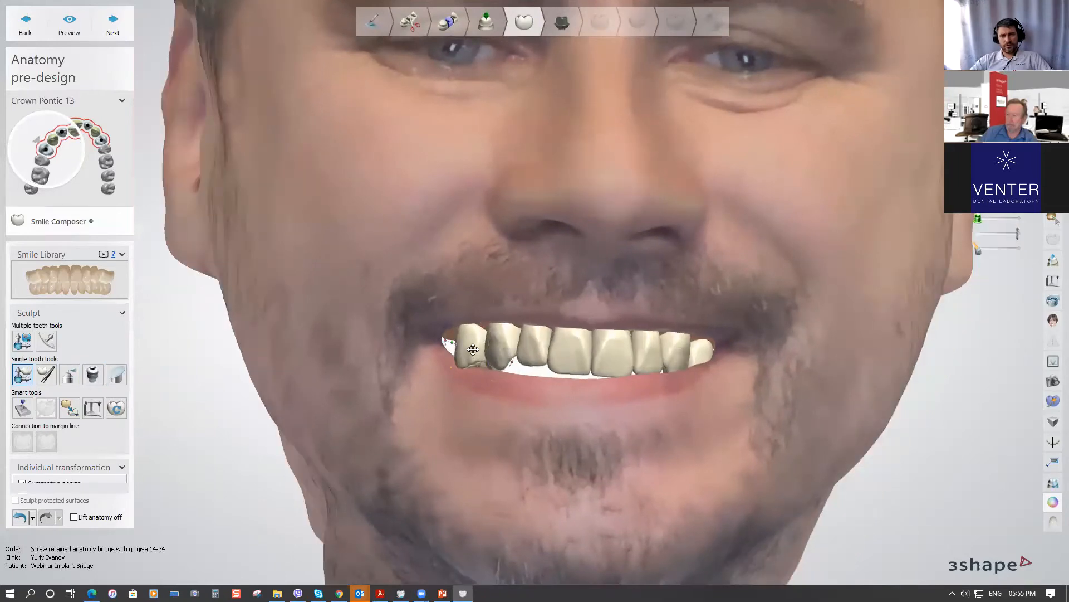
right_click(559, 346)
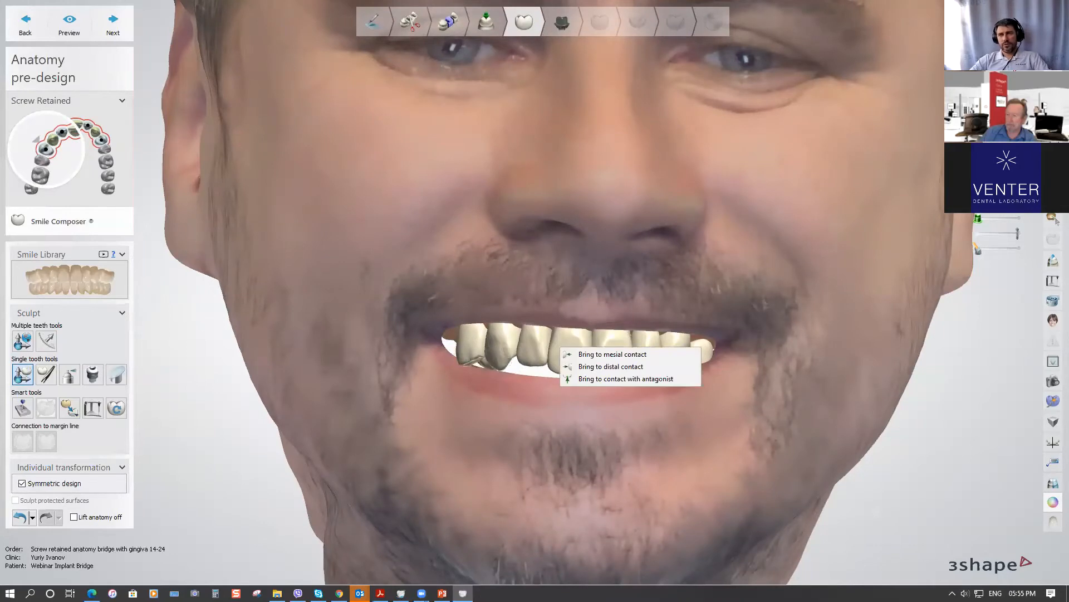
Reposition crown 14 and canine pontic 13 individually along the arch in the occlusal view
left_click(644, 251)
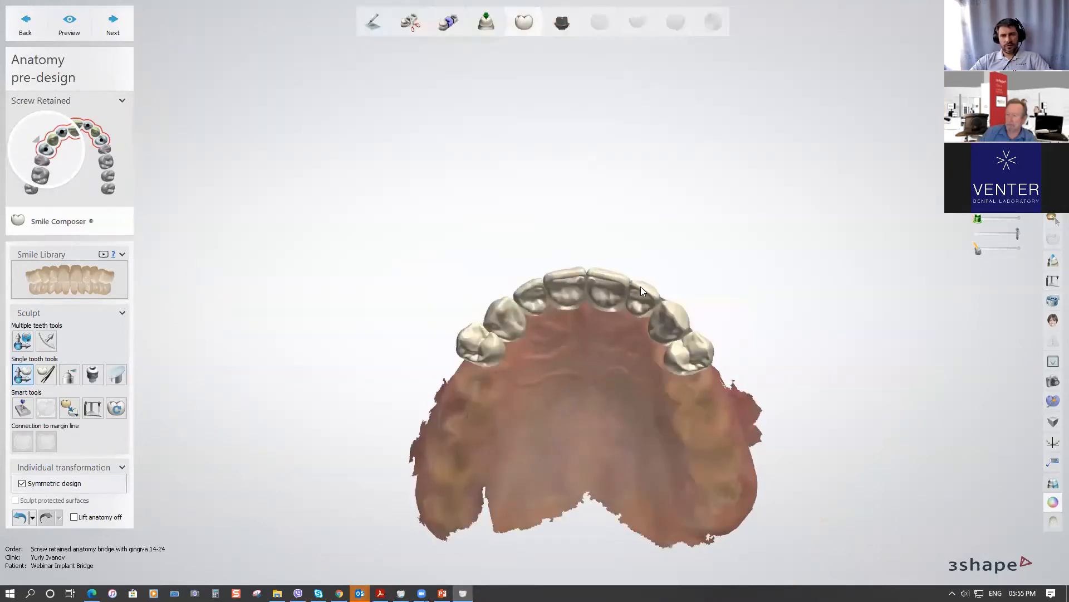
scroll(487, 334, "up", 3)
left_click_drag(446, 296, 451, 301)
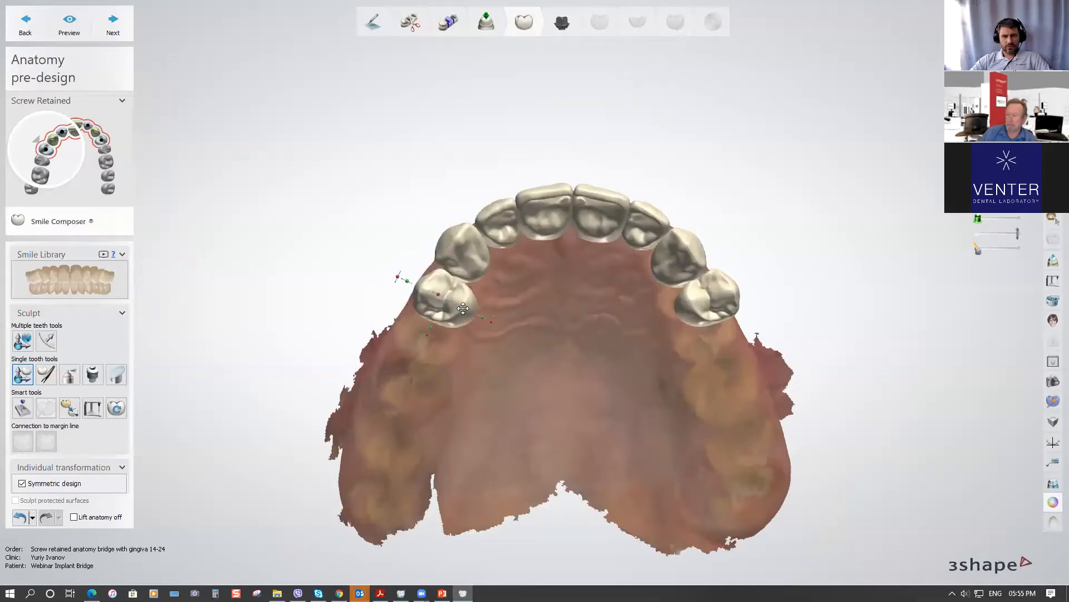
scroll(509, 285, "up", 3)
scroll(515, 298, "up", 2)
left_click_drag(391, 341, 388, 339)
left_click(410, 246)
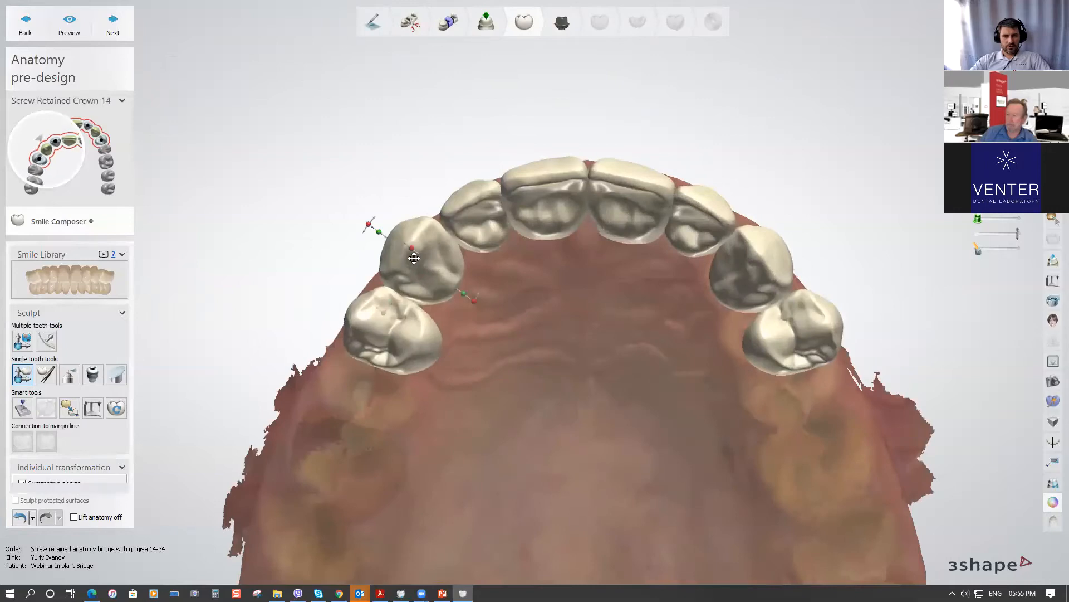
left_click_drag(420, 253, 421, 263)
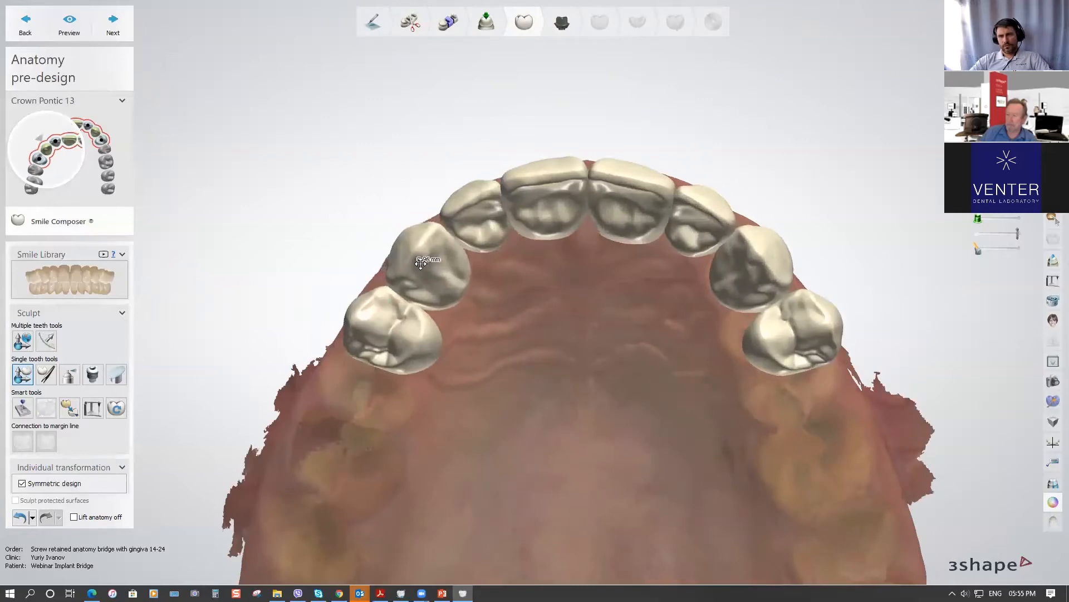
Shift canine pontic 23 and crown 24 toward the palate to even out the opposite side of the arch
left_click(759, 277)
left_click_drag(759, 277, 754, 286)
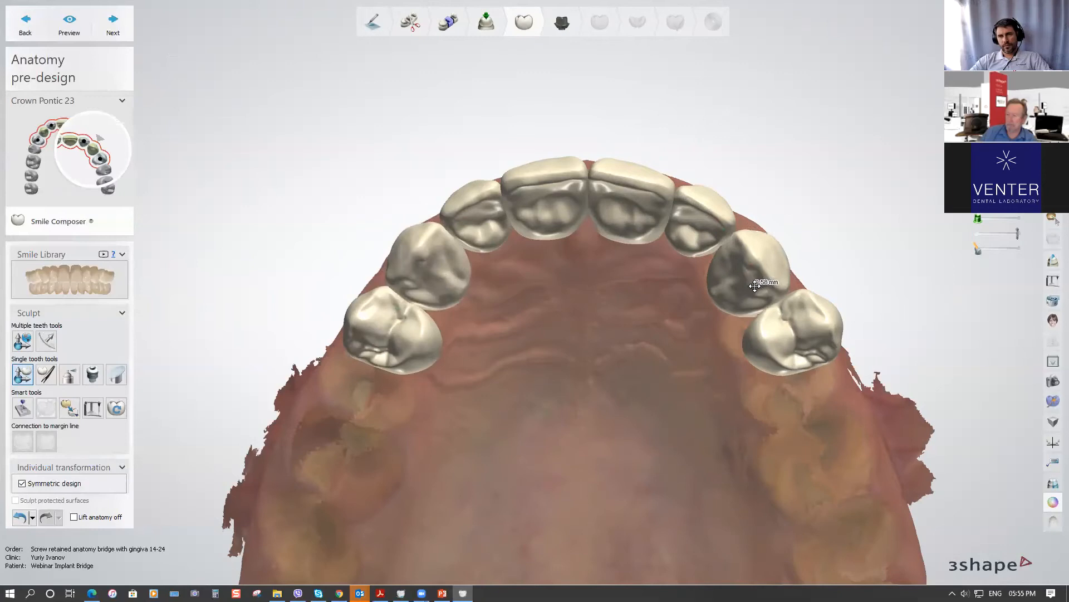
left_click(790, 335)
left_click_drag(800, 335, 779, 340)
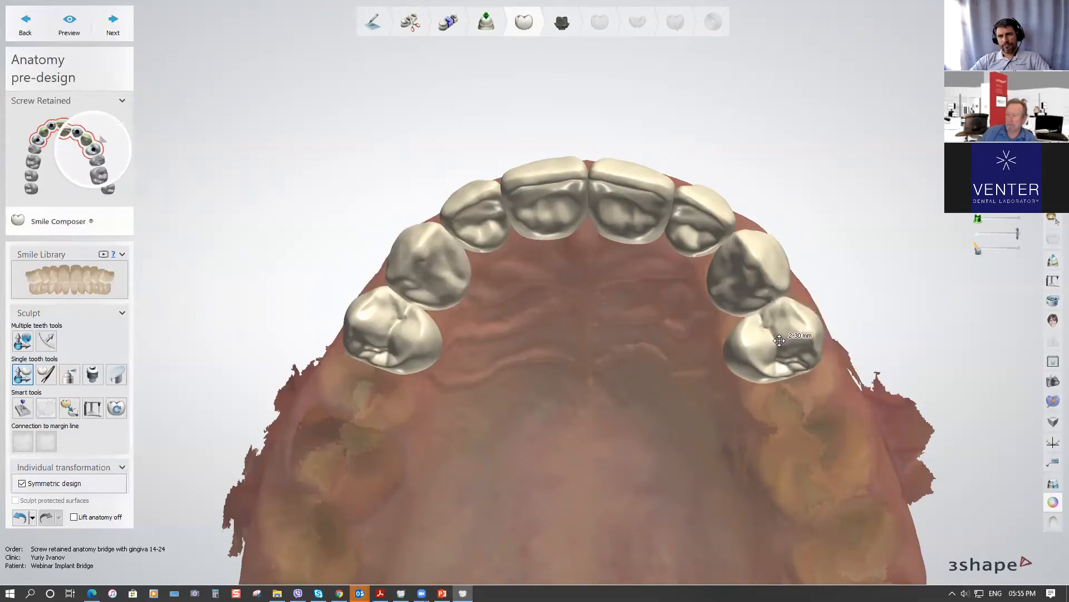
Lower the lateral incisors 12 and 22 individually toward the opposing teeth, working from the front with the lower jaw shown
key("t")
right_click_drag(747, 228, 694, 296)
right_click_drag(708, 289, 642, 336)
left_click(476, 311)
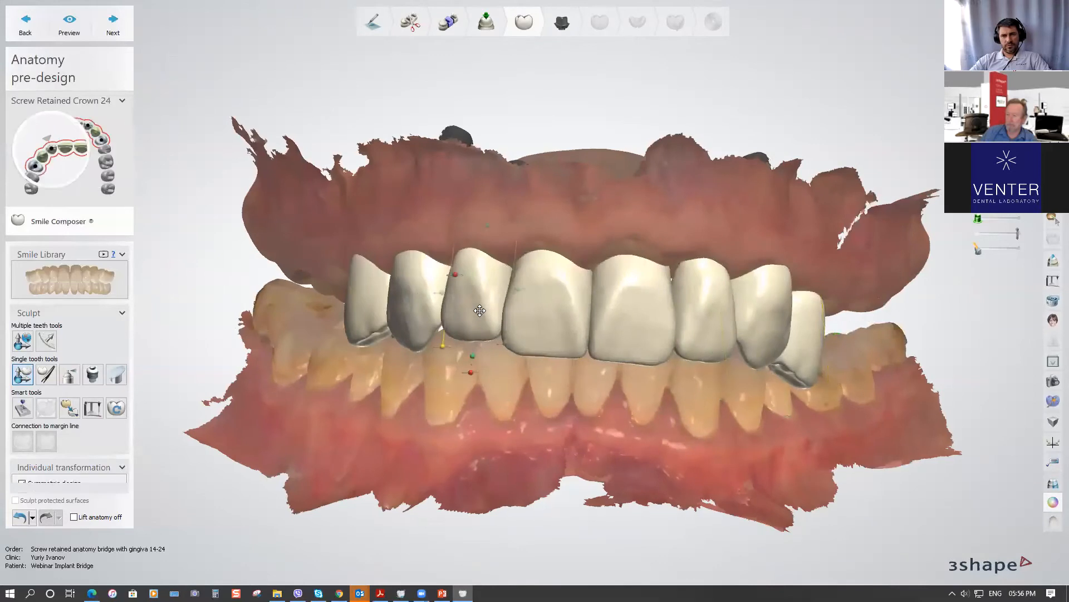
left_click_drag(476, 311, 476, 314)
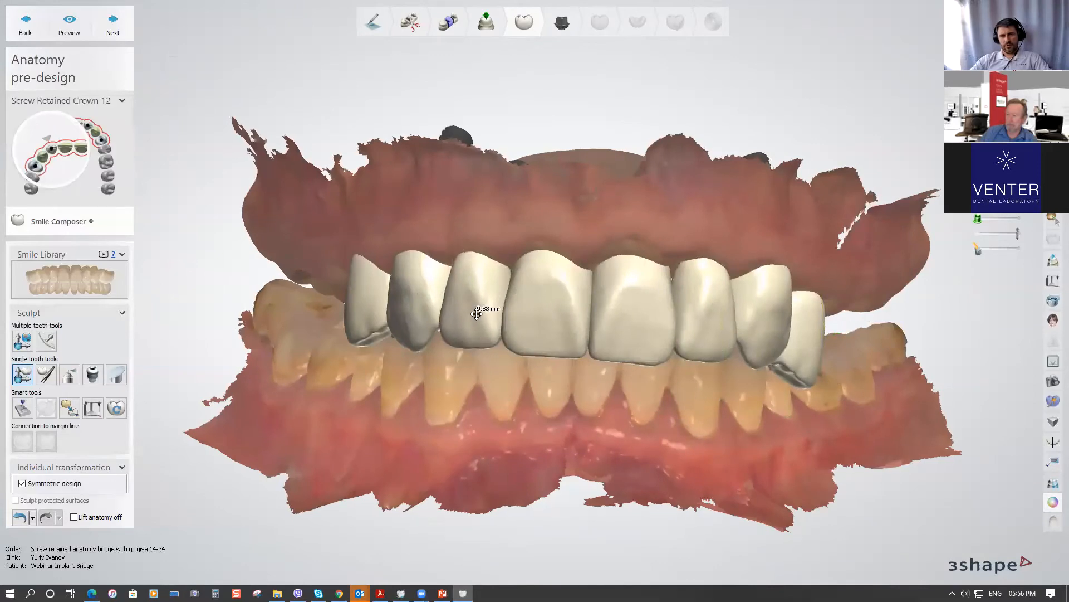
right_click_drag(695, 299, 693, 296)
left_click(693, 333)
left_click_drag(694, 334, 692, 337)
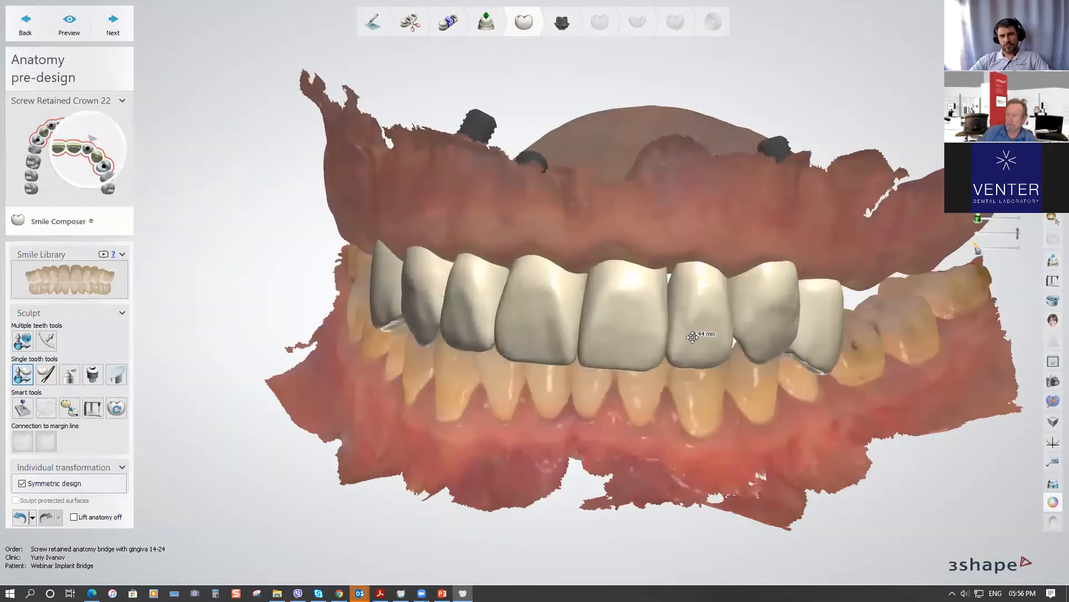
right_click_drag(689, 320, 722, 321)
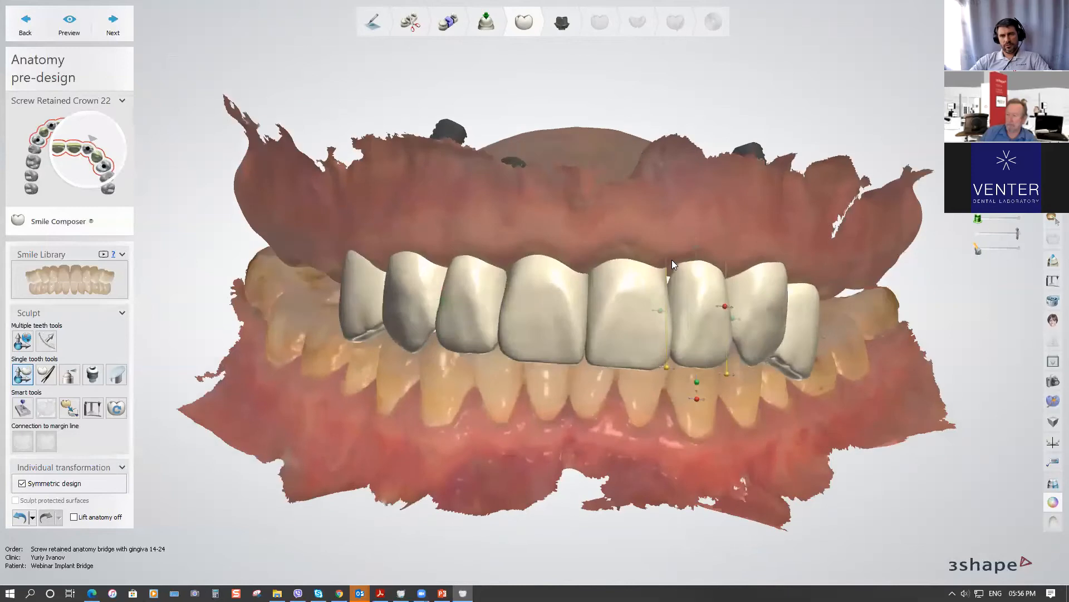
Rotate and shift the whole tooth arrangement slightly to align it with the smile of the face scan
left_click(25, 341)
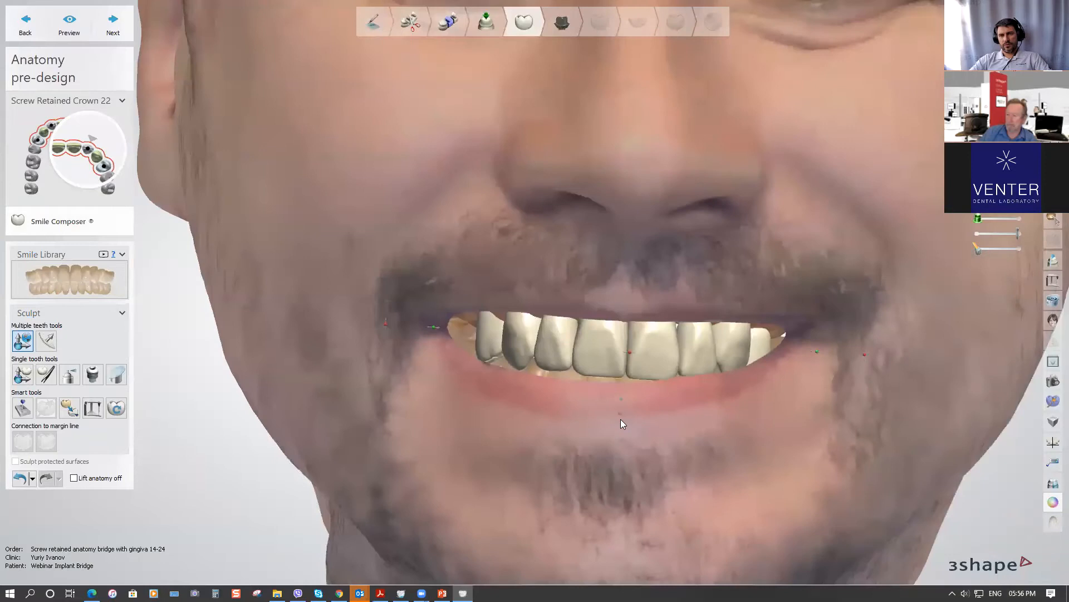
left_click_drag(619, 413, 622, 413)
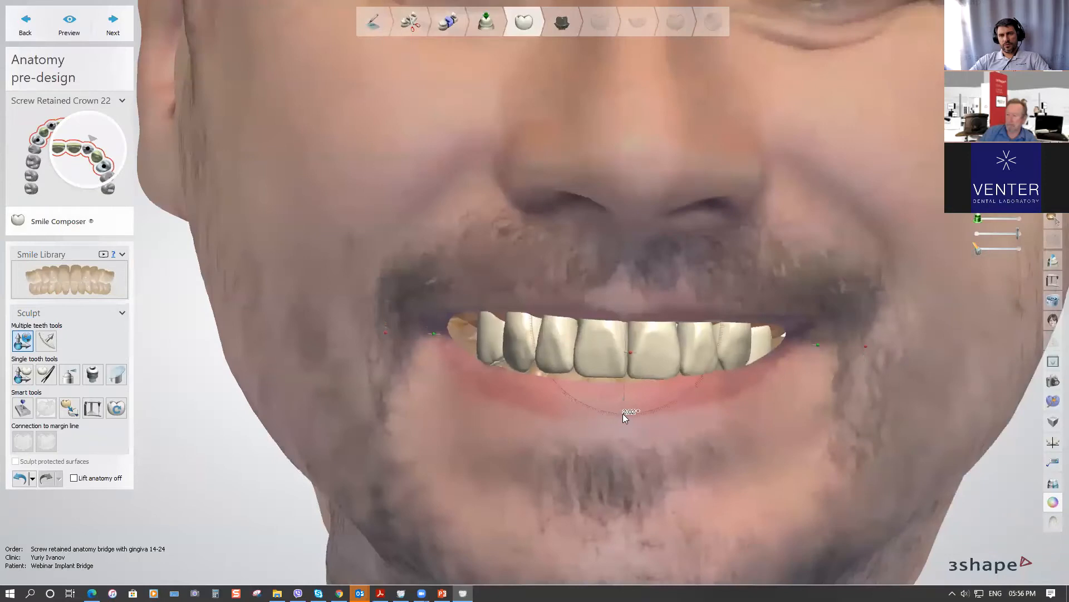
scroll(709, 304, "down", 3)
right_click_drag(646, 301, 628, 301)
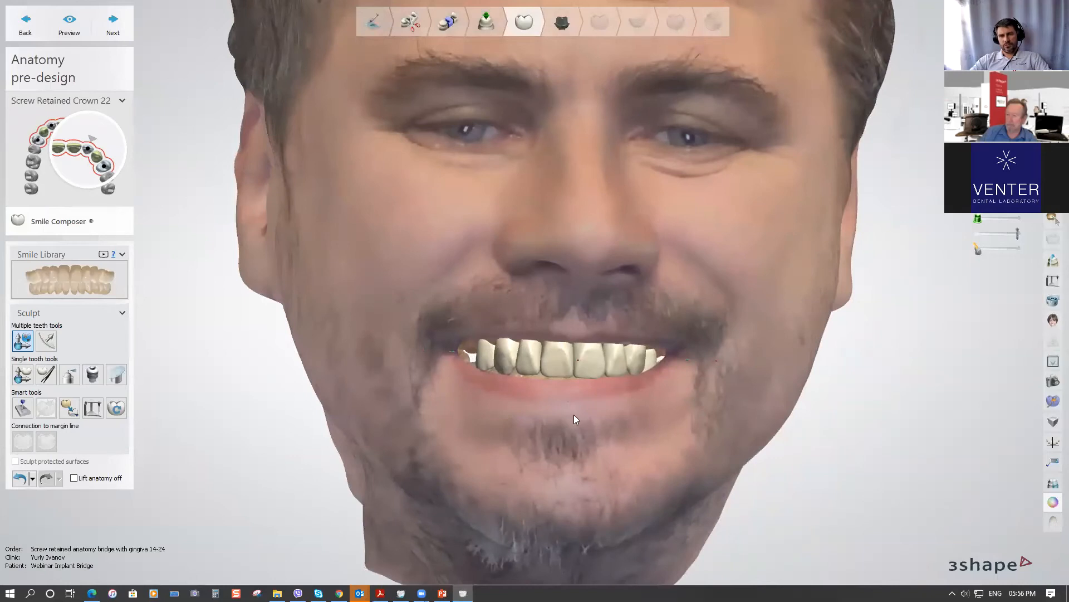
scroll(573, 414, "up", 3)
left_click_drag(564, 379, 566, 373)
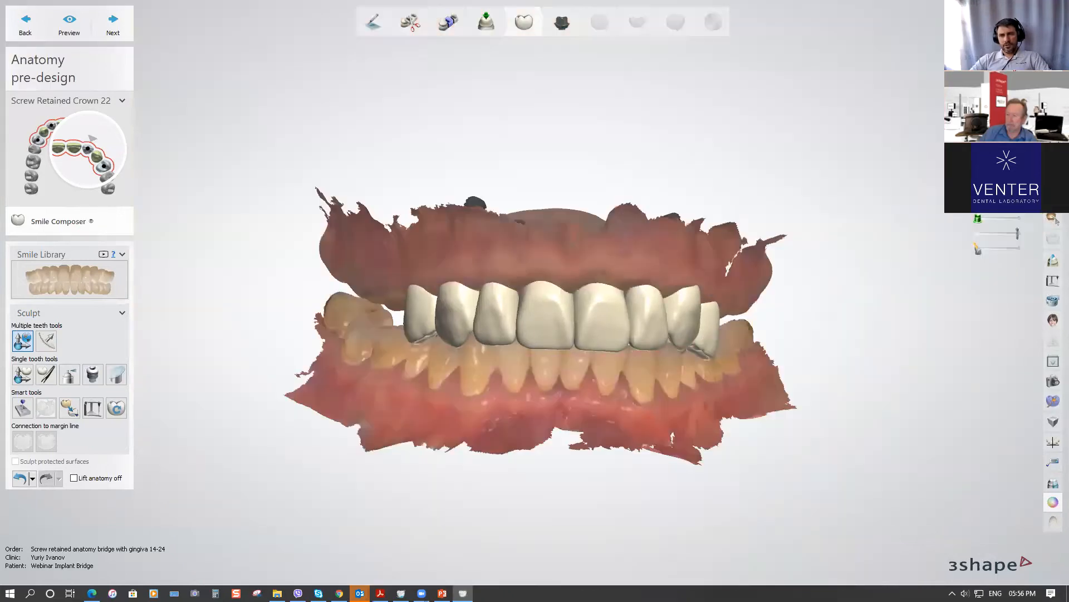
Adjust the inclination of central incisors 11 and 21 individually in the occlusal view, guided by the antagonist intersection outlines
scroll(611, 348, "down", 1)
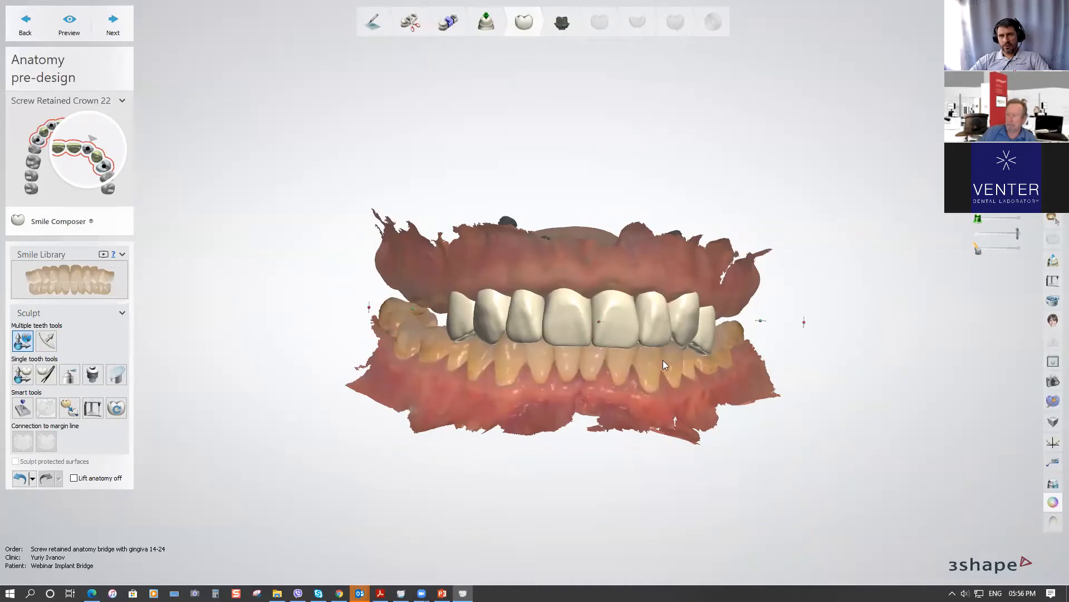
left_click(652, 374, "ctrl")
right_click_drag(649, 374, 640, 229)
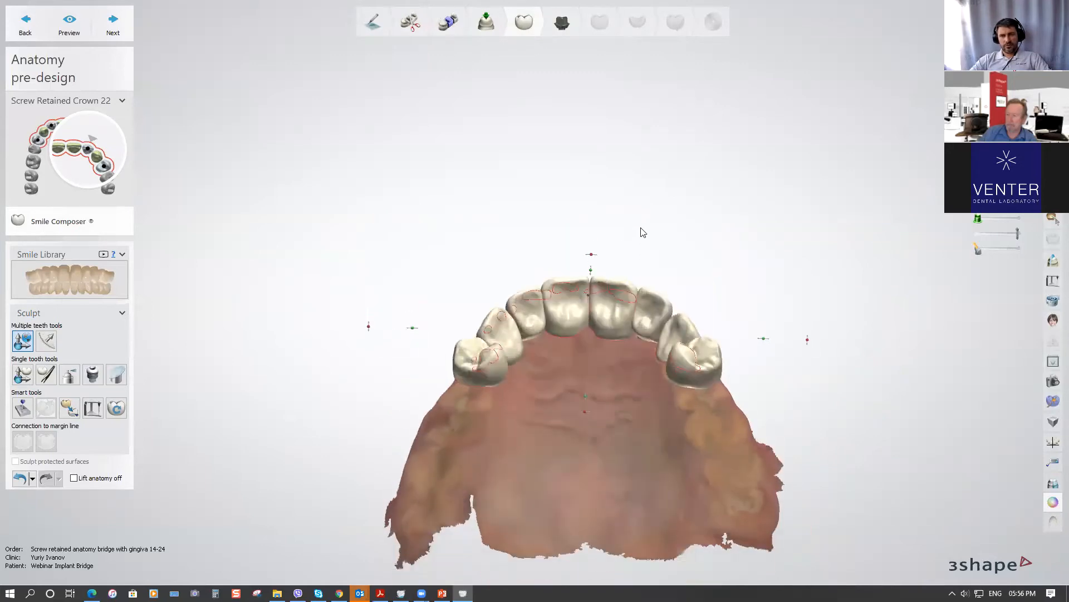
scroll(600, 314, "up", 2)
scroll(582, 334, "up", 3)
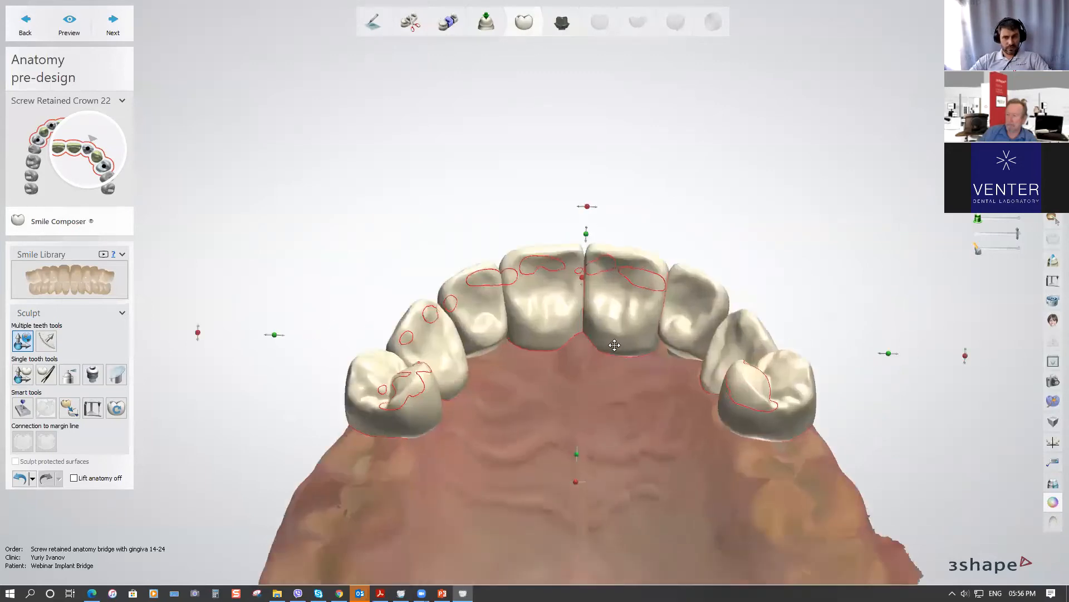
scroll(581, 285, "down", 2)
scroll(583, 313, "up", 2)
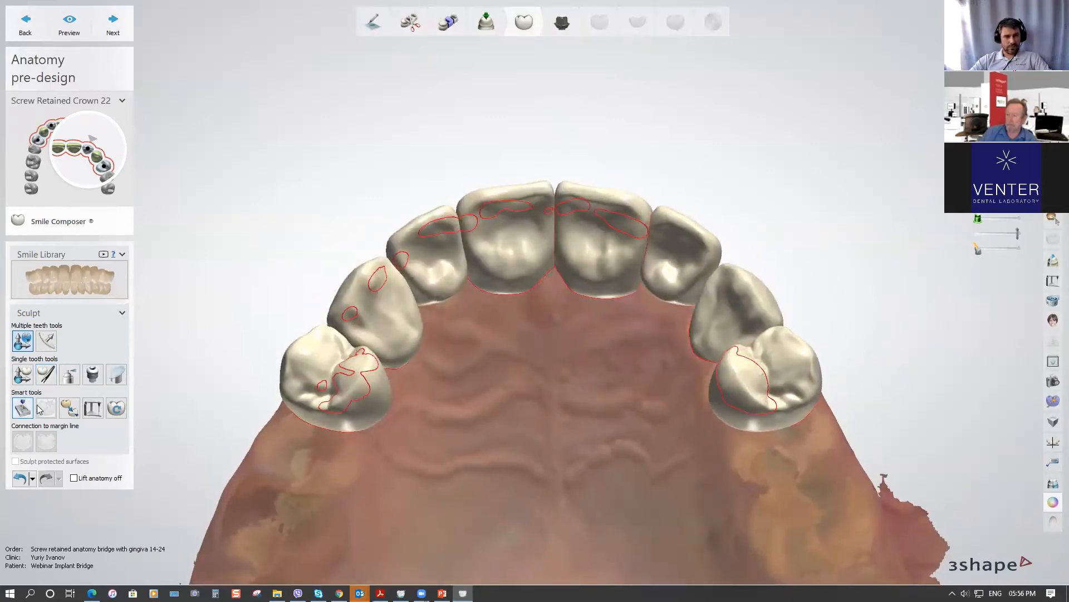
left_click(23, 373)
left_click(486, 226)
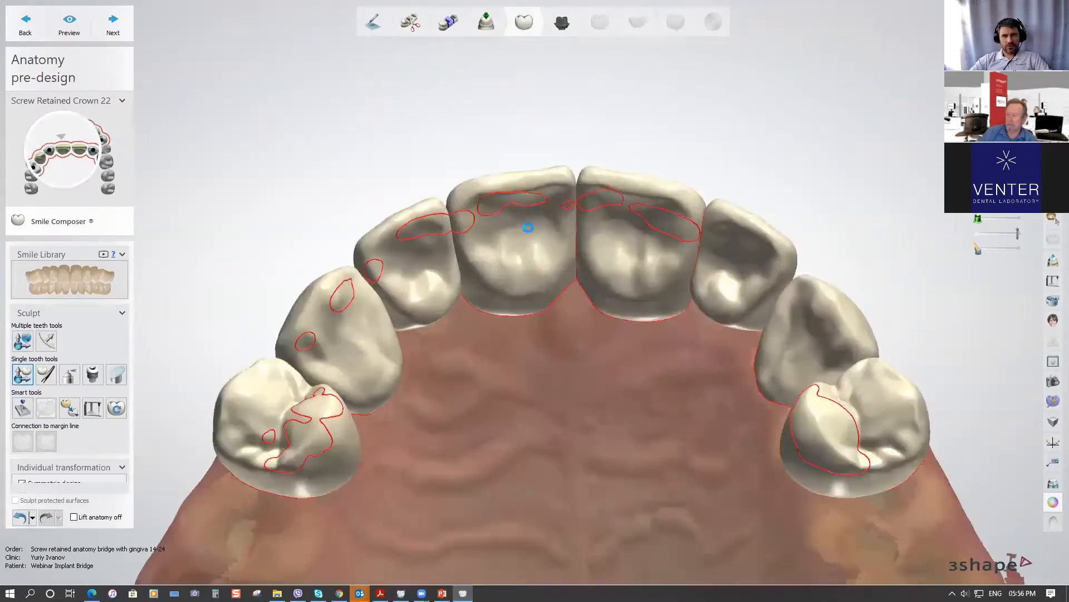
left_click_drag(511, 190, 513, 187)
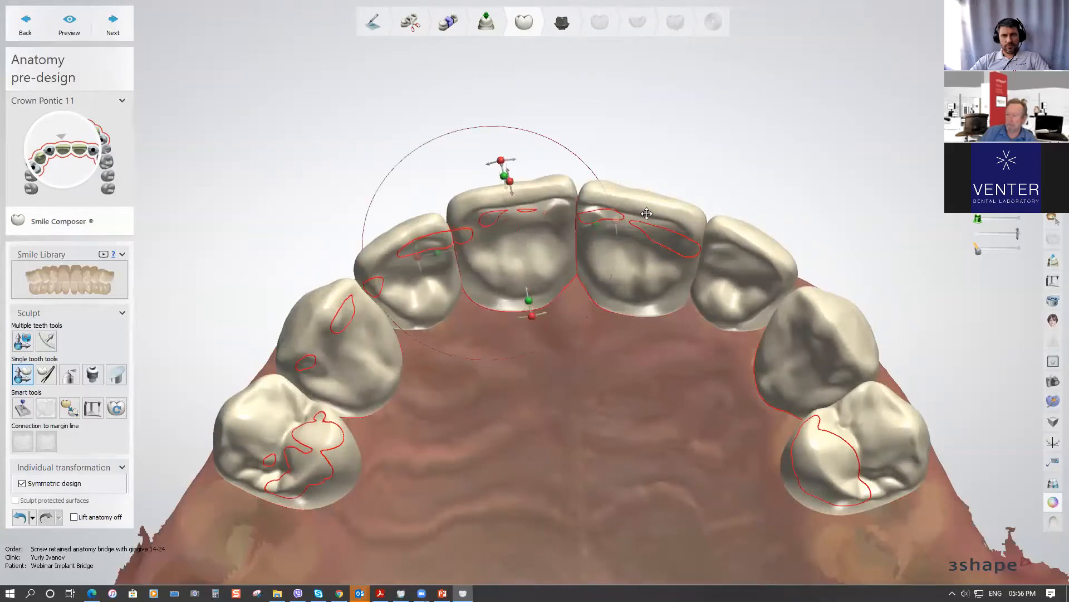
left_click(613, 219)
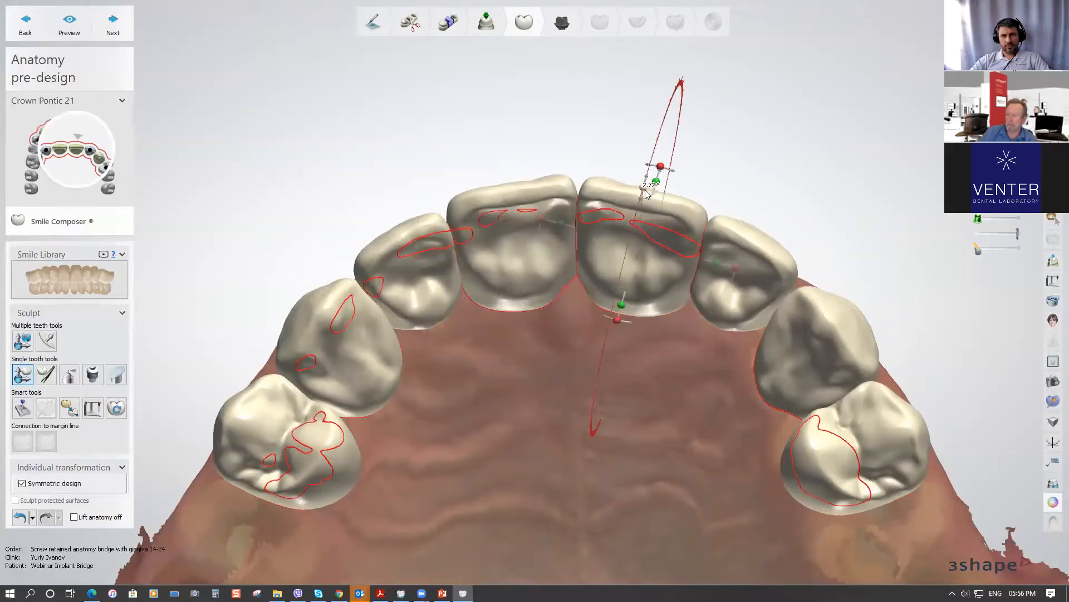
Reposition and rotate the lateral incisors 12 and 22 individually in the occlusal view
left_click(428, 251)
left_click_drag(480, 236, 477, 229)
left_click_drag(405, 240, 403, 235)
left_click_drag(747, 263, 751, 273)
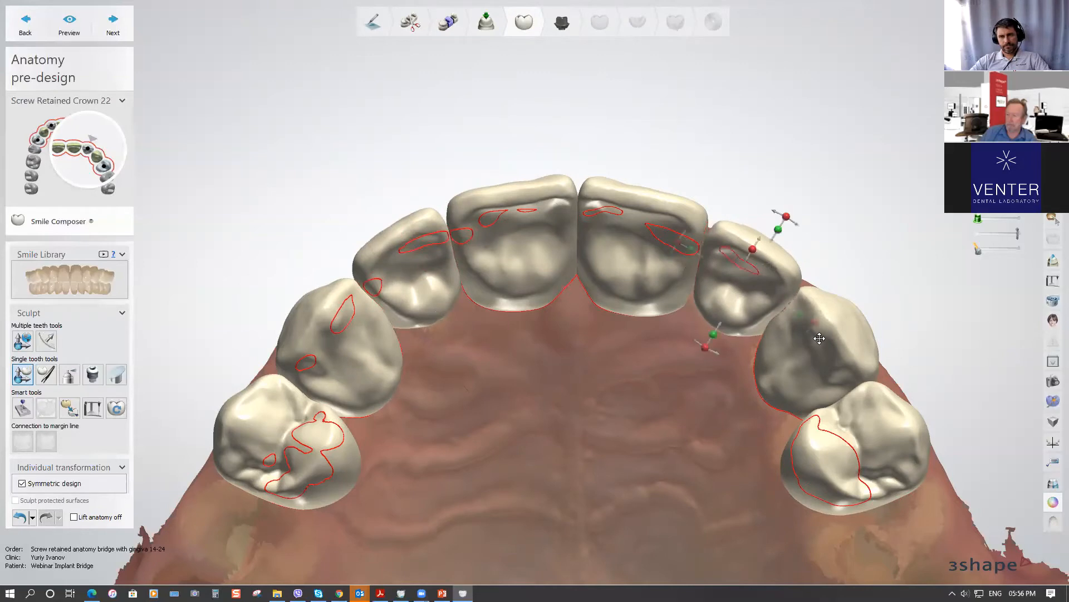
Tilt crown 14 by about 9° and crown 24 by about 10°, each viewed from the palatal side
left_click(290, 465)
right_click_drag(395, 403, 414, 348)
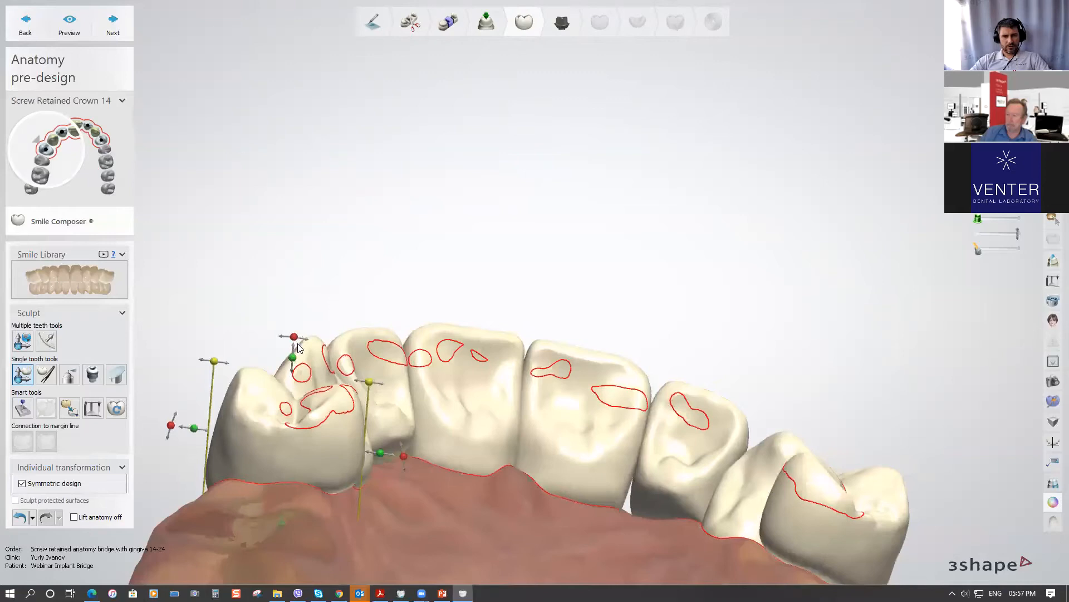
left_click_drag(303, 339, 314, 349)
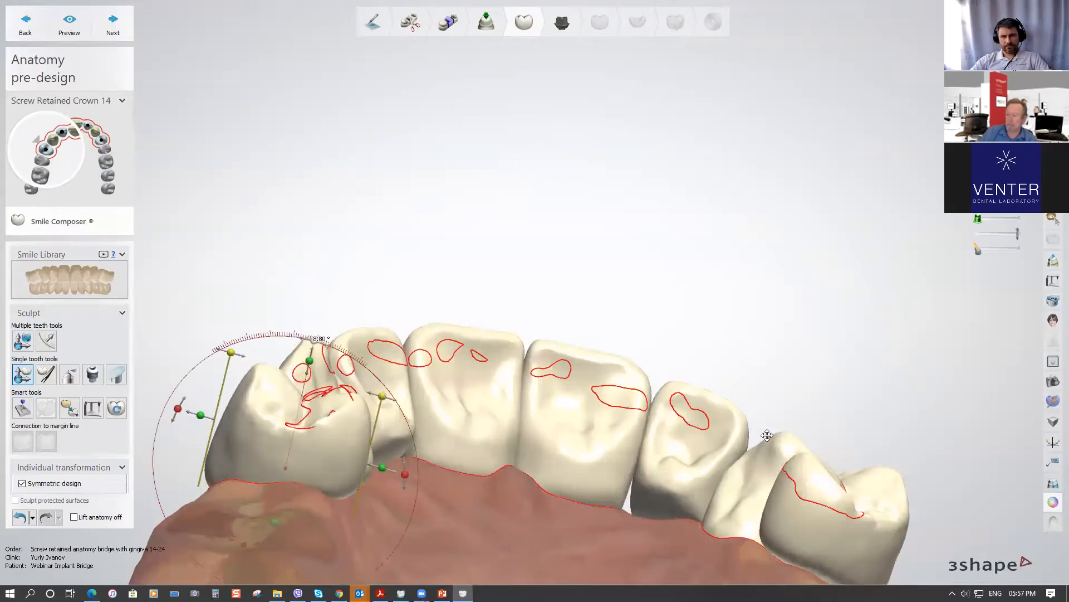
right_click_drag(797, 442, 769, 432)
left_click(802, 470)
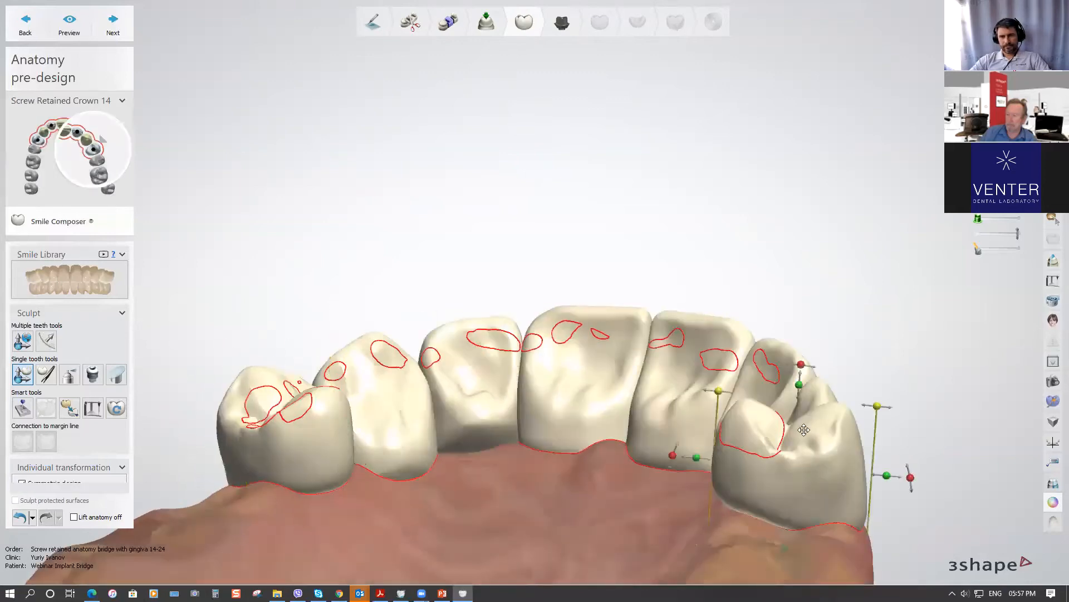
left_click_drag(804, 368, 782, 369)
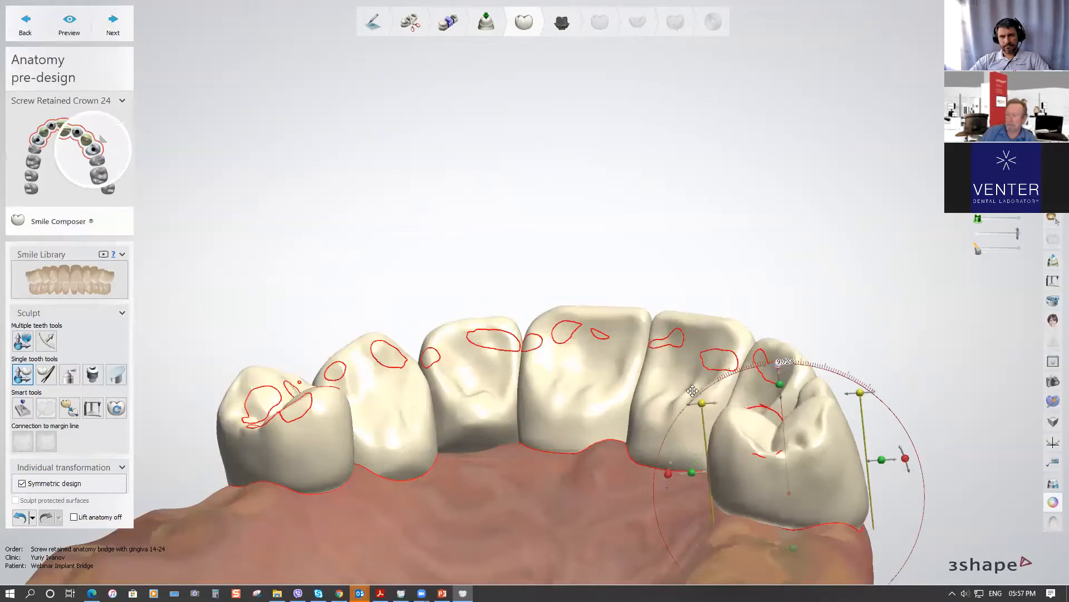
Adapt all the bridge teeth to the antagonist with a distance of 0.00 mm
scroll(612, 415, "down", 5)
right_click_drag(616, 437, 608, 473)
left_click(23, 410)
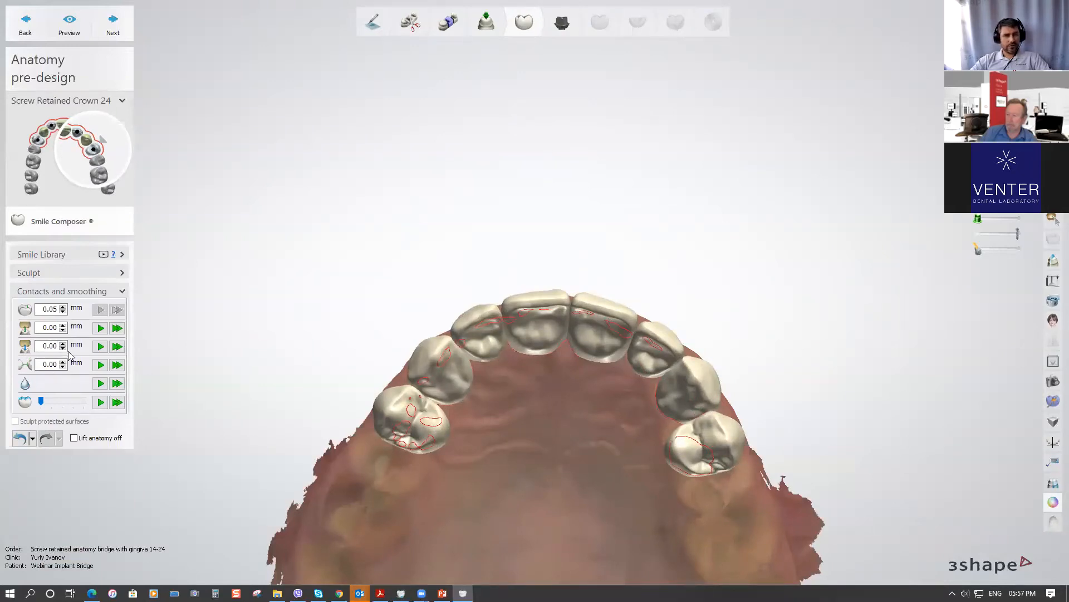
left_click(117, 328)
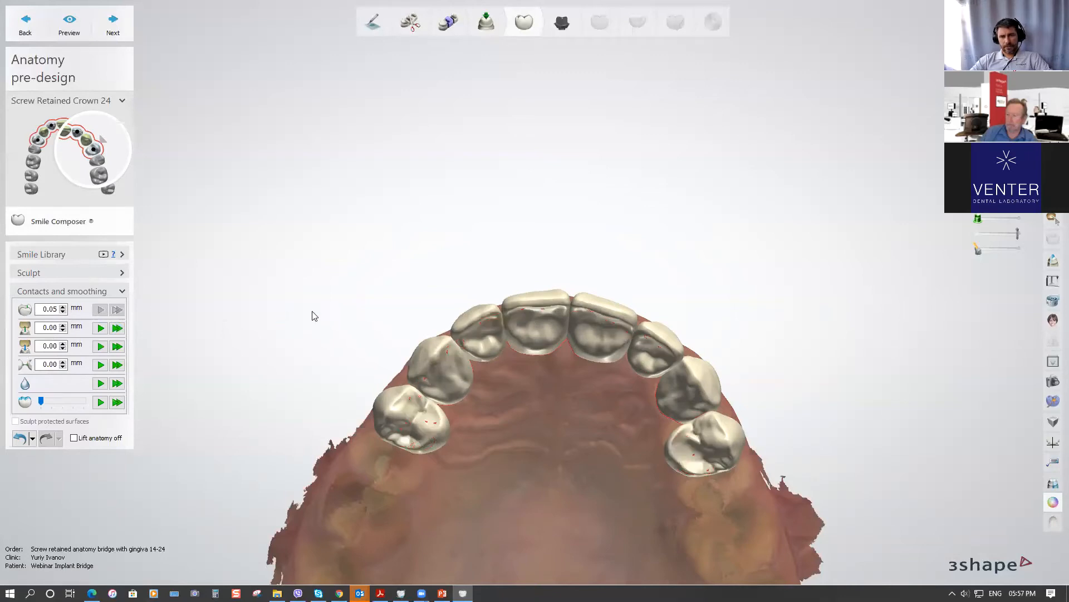
Sculpt the palatal cusp of crown 24 with the wax knife, and return to the contacts and smoothing tool
left_click(66, 272)
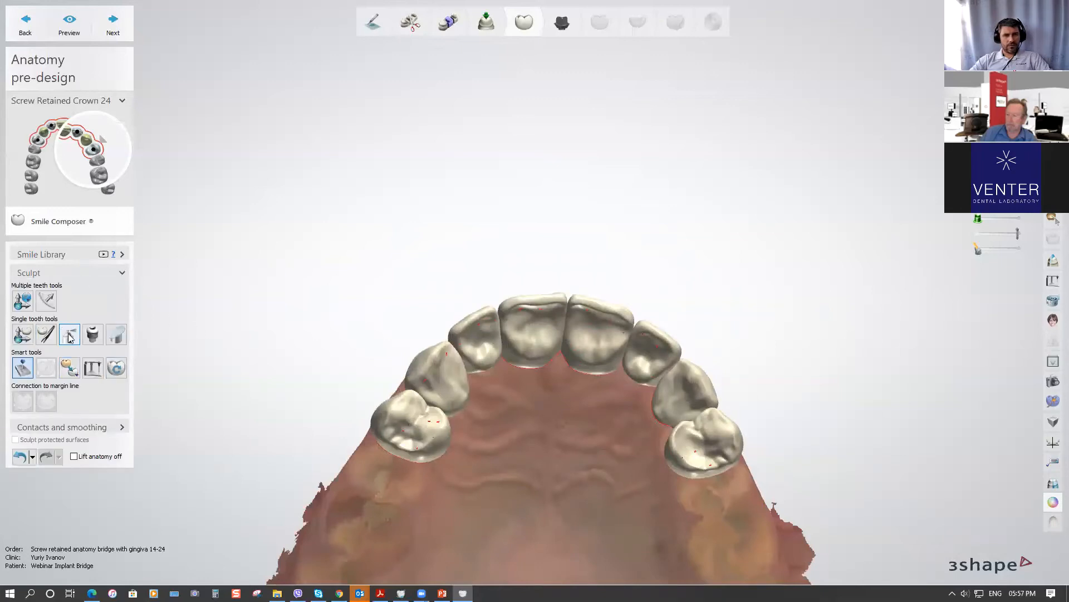
left_click(70, 335)
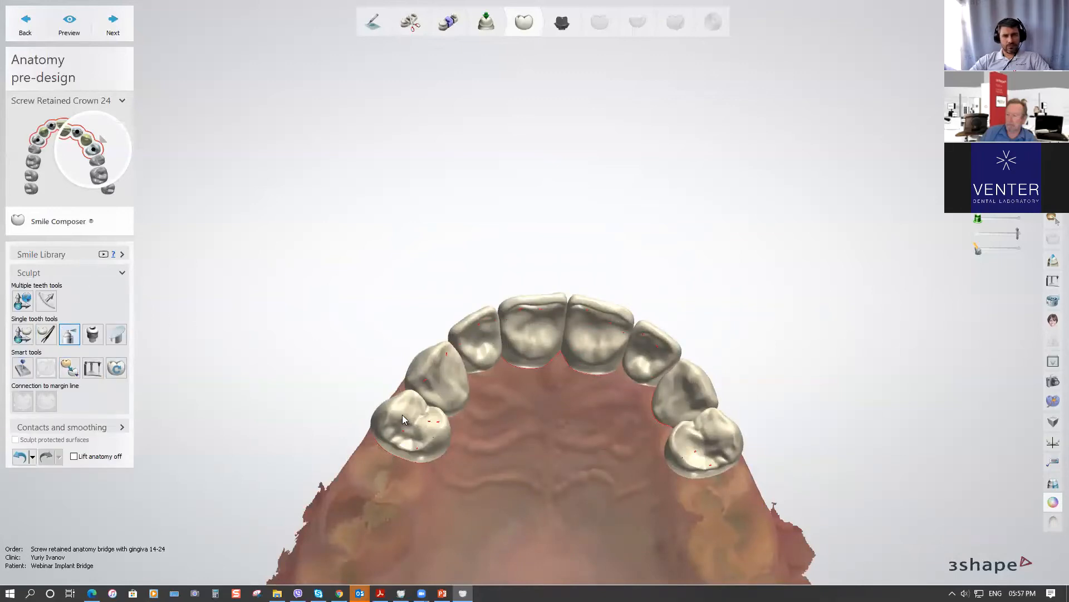
middle_click_drag(626, 462, 629, 373)
scroll(638, 385, "up", 5)
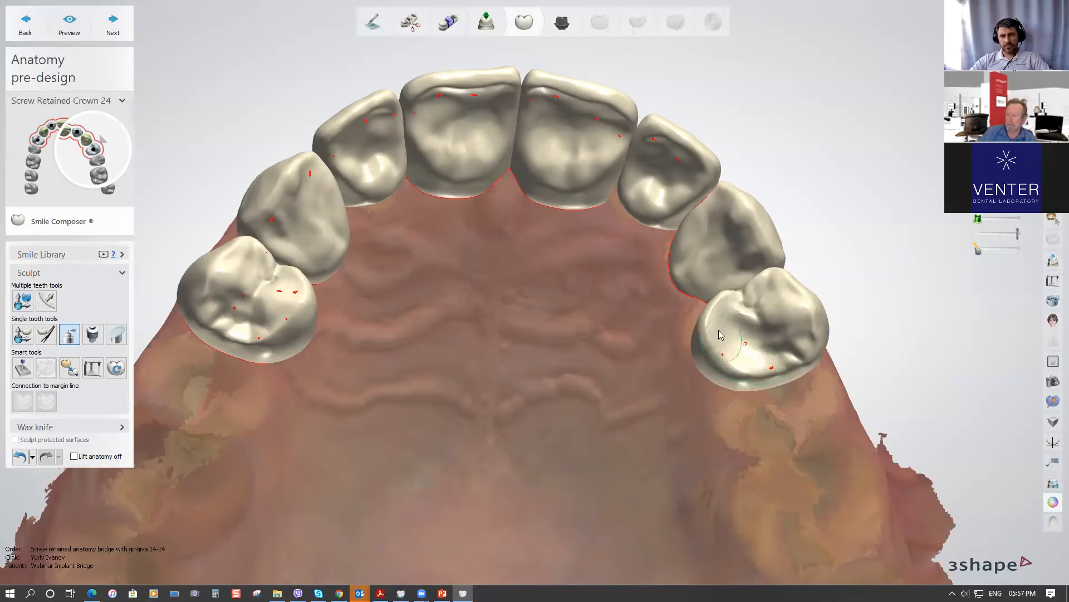
left_click_drag(727, 295, 713, 300)
right_click_drag(713, 300, 725, 313)
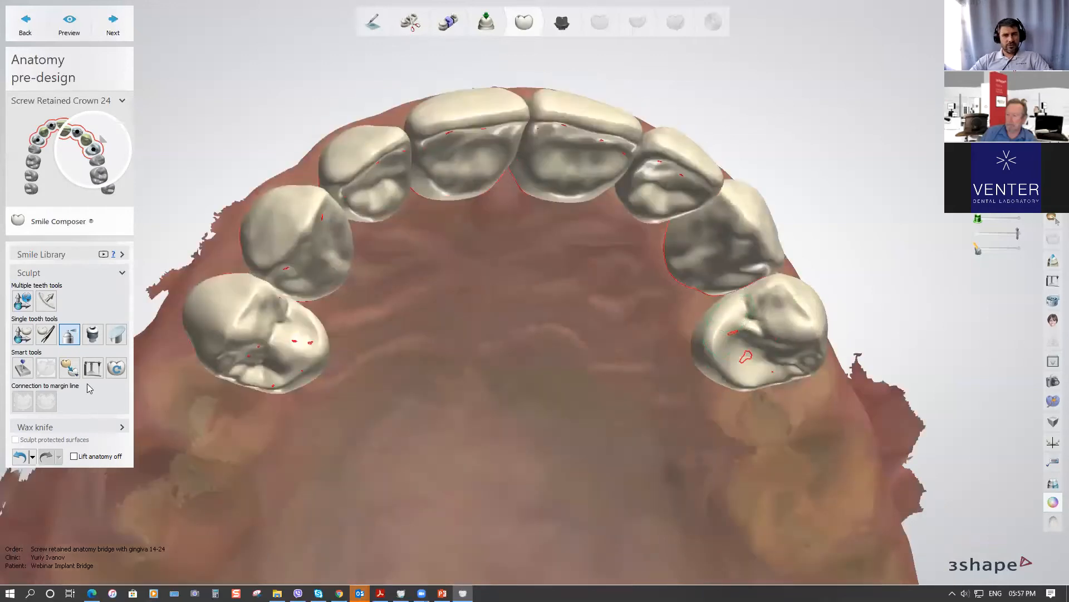
left_click(22, 367)
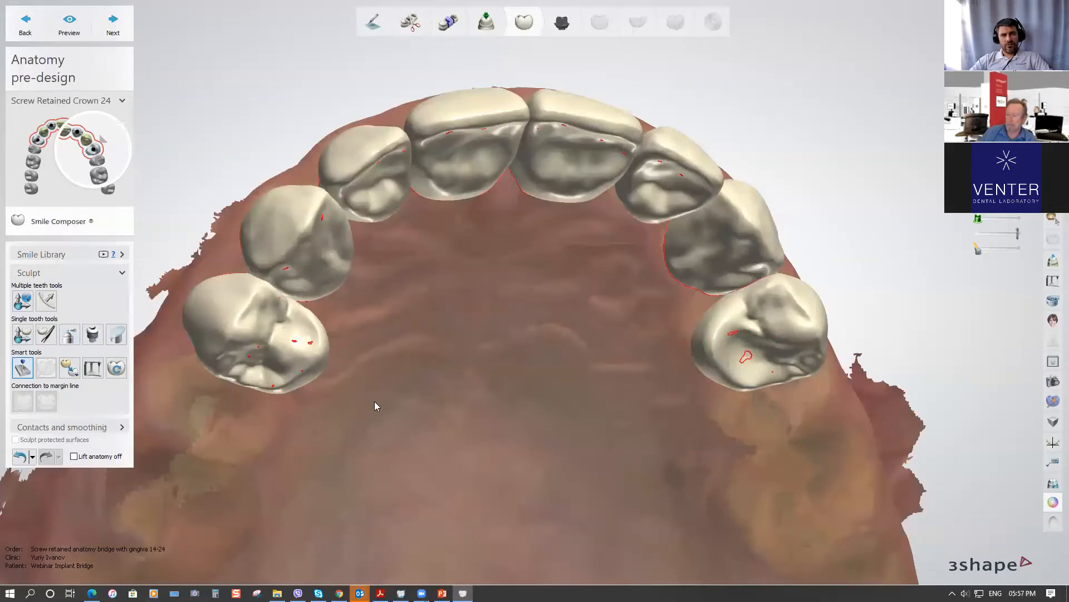
Hide the jaw scans and examine the bridge teeth and their margins relative to the implants
key("space")
right_click_drag(439, 342, 500, 322)
scroll(467, 232, "up", 5)
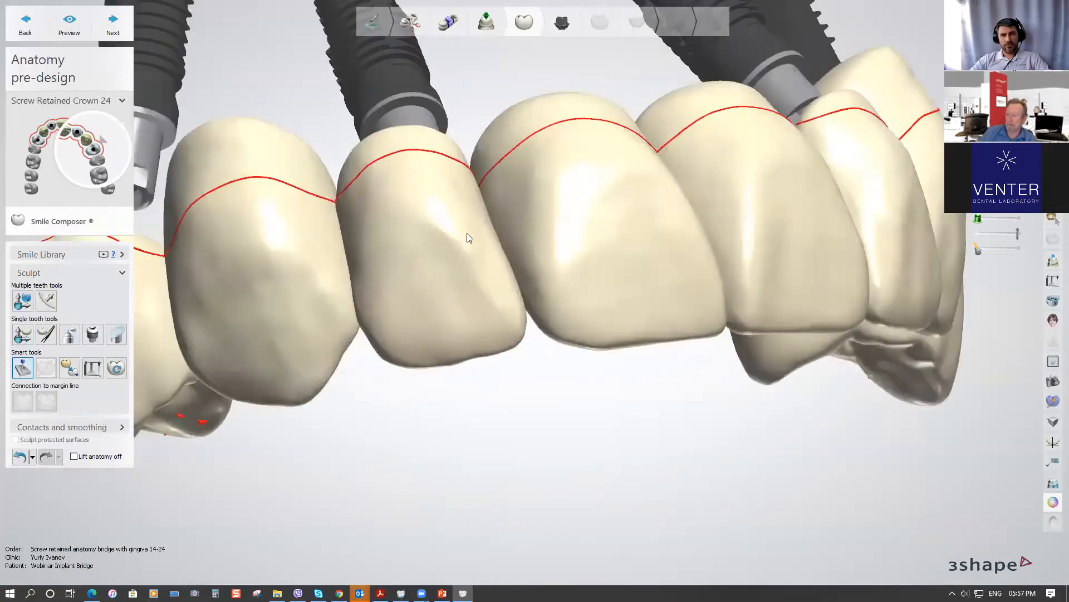
scroll(478, 355, "down", 4)
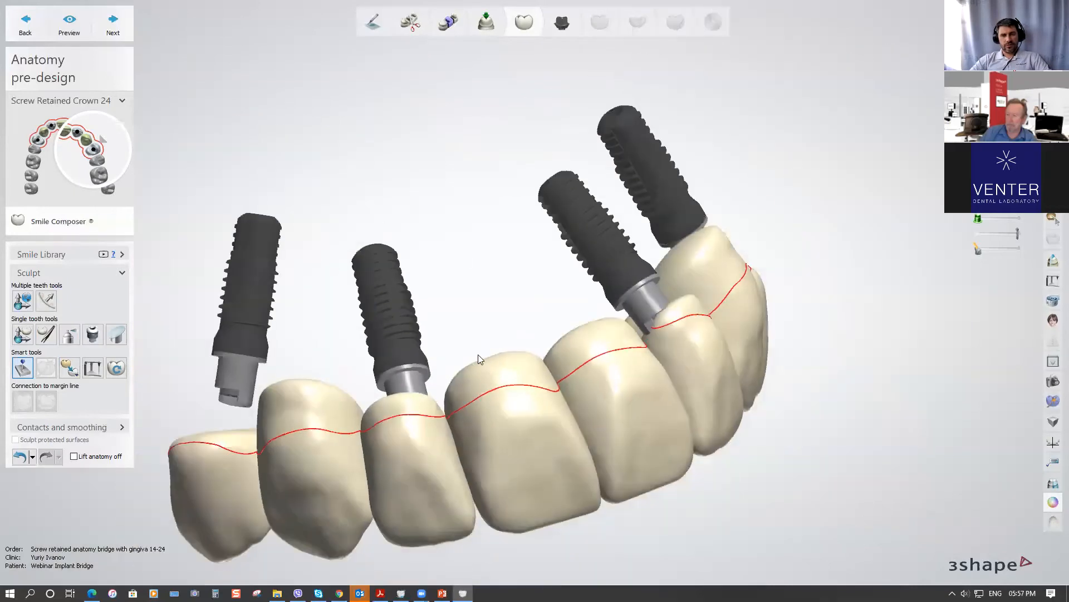
Adapt all the bridge teeth to their neighbouring teeth with a distance of 0.00 mm, and show the jaw scan again
right_click_drag(489, 398, 464, 345)
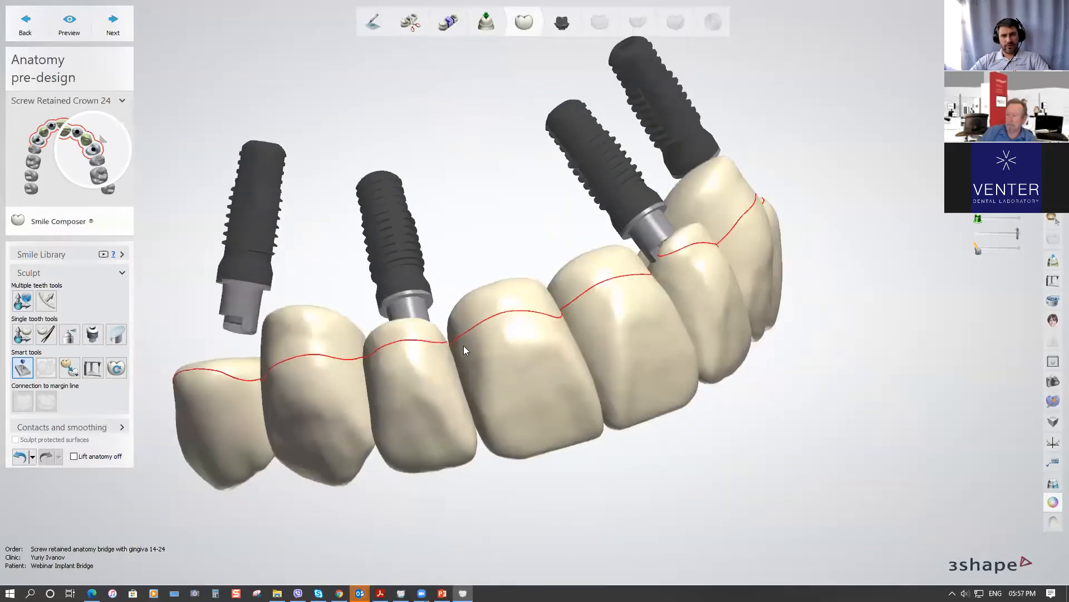
scroll(453, 339, "up", 2)
middle_click_drag(454, 339, 564, 341)
scroll(563, 340, "up", 2)
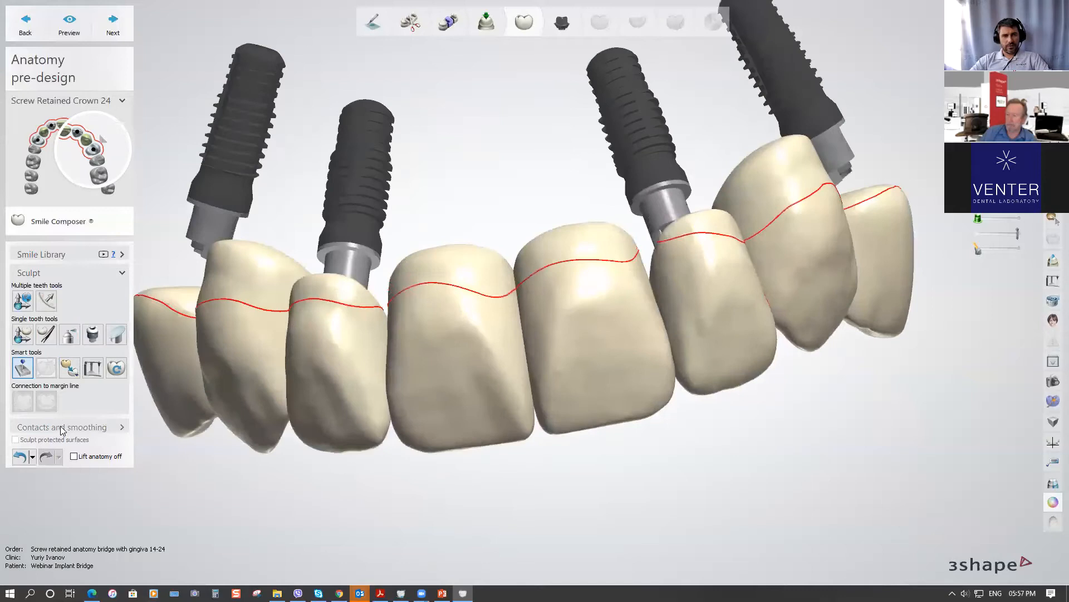
left_click(62, 428)
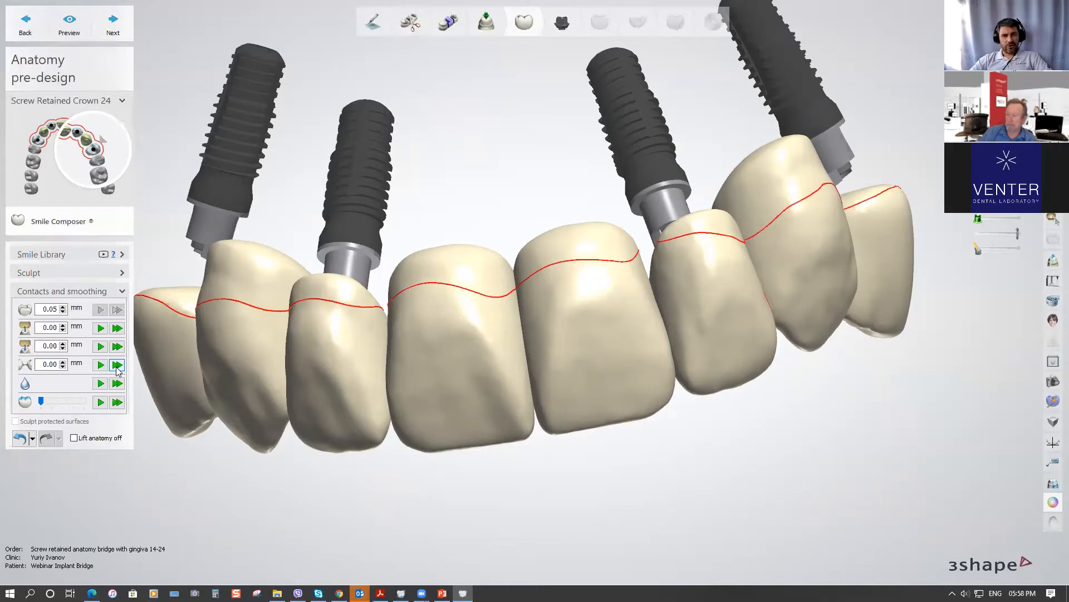
left_click(117, 365)
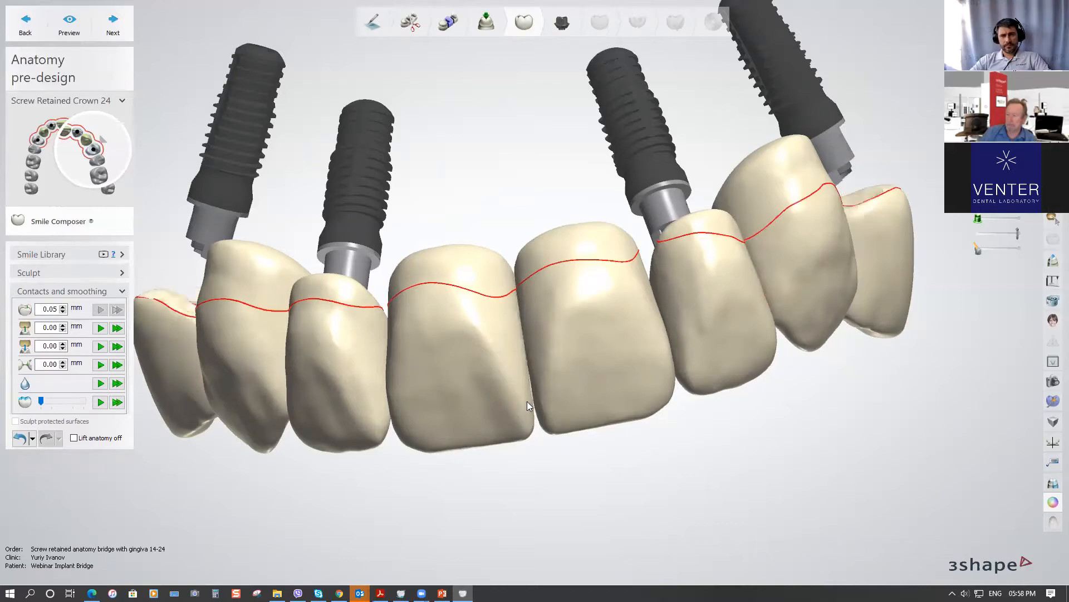
right_click_drag(517, 359, 376, 400)
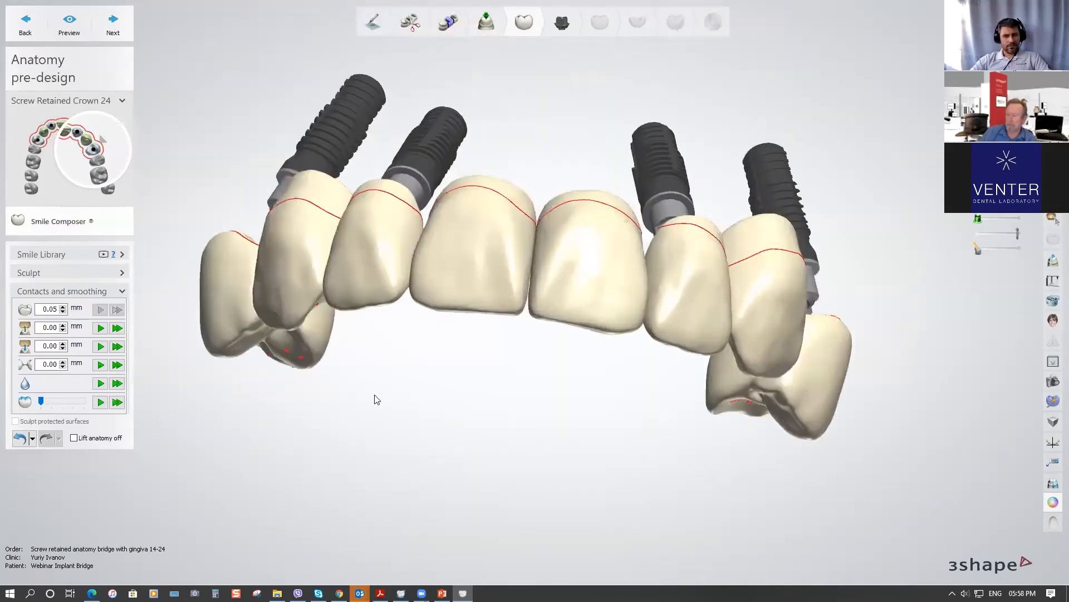
key("space")
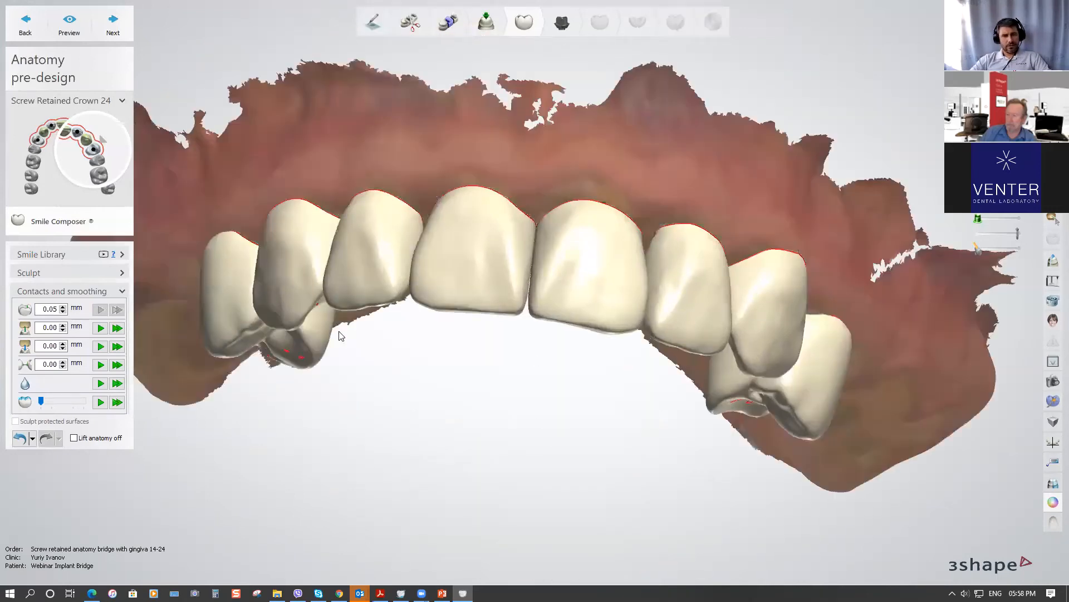
Proceed to the abutment design and raise the emergence margin of abutment 14 to just below the gingiva surface
left_click(114, 27)
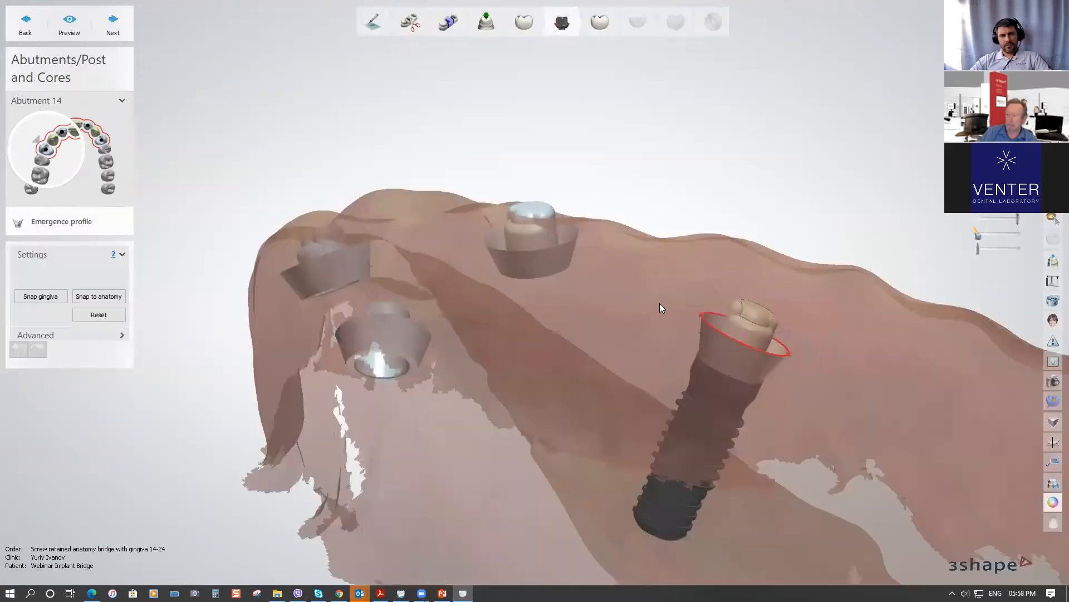
middle_click_drag(646, 302, 513, 257)
right_click_drag(513, 251, 530, 256)
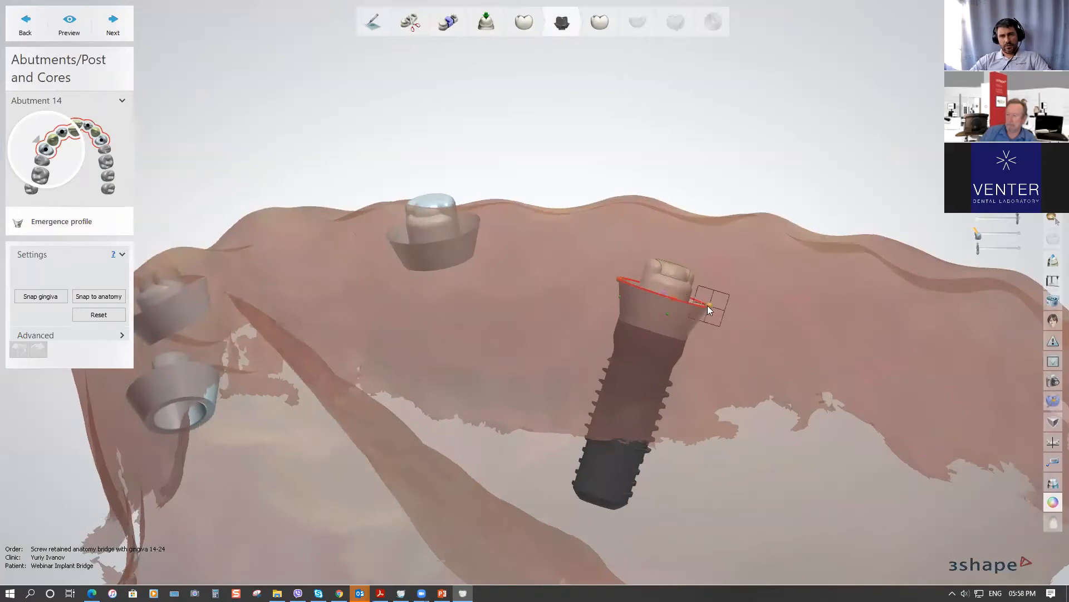
left_click_drag(707, 305, 730, 252)
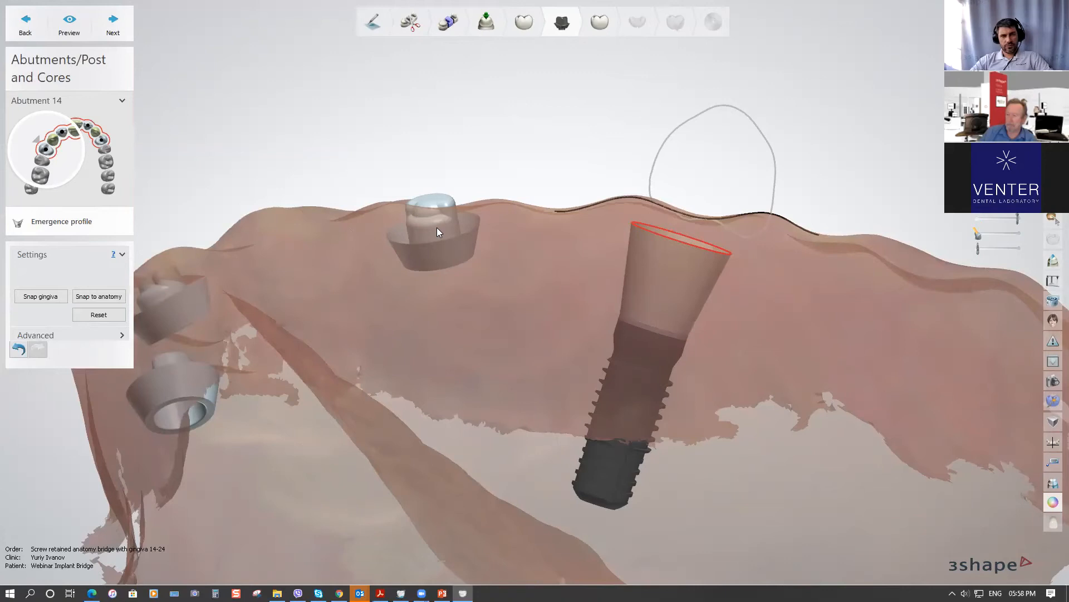
right_click_drag(536, 168, 441, 221)
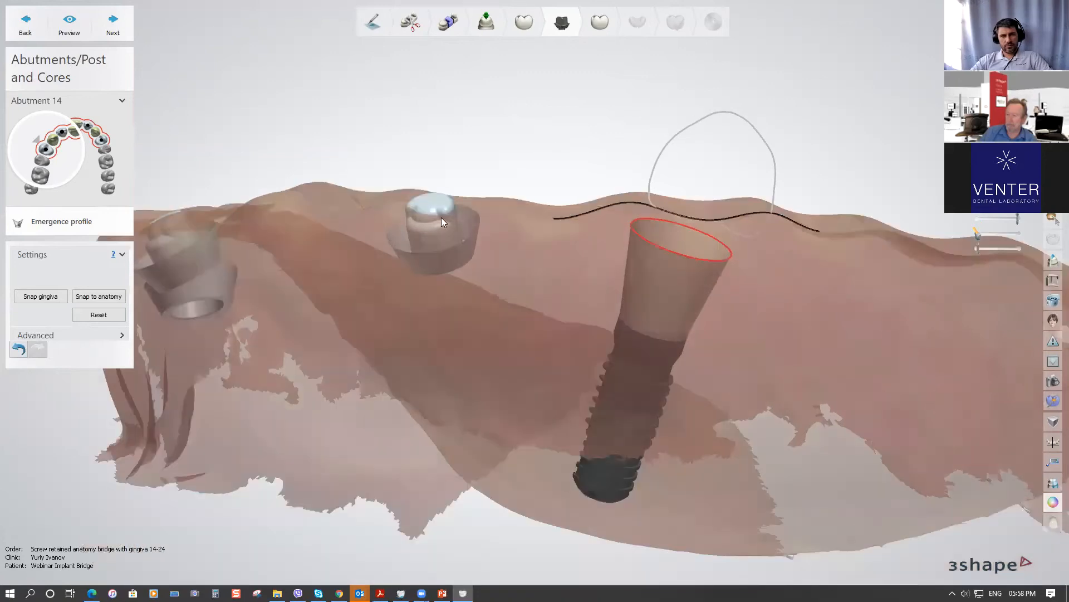
Raise the emergence margins of abutments 12 and 22 towards the gingiva surface
left_click(437, 209)
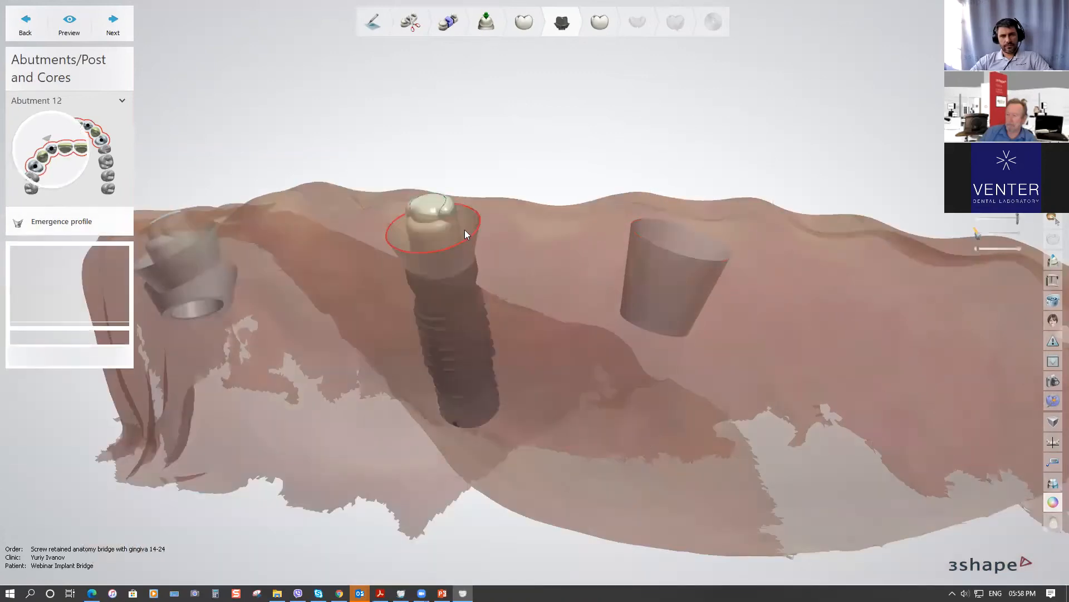
right_click_drag(537, 227, 549, 192)
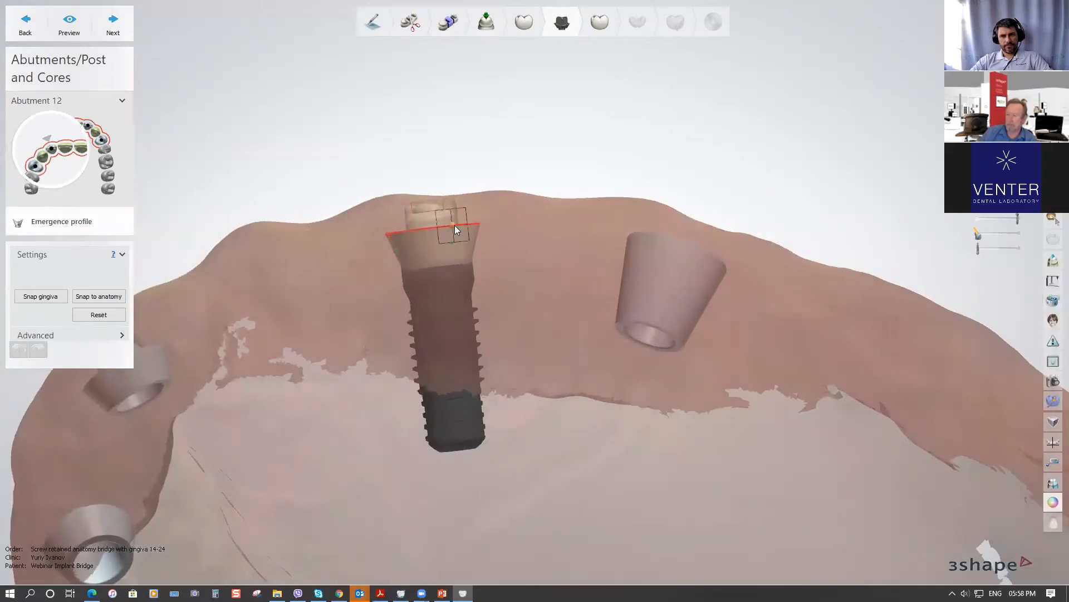
left_click_drag(455, 225, 454, 218)
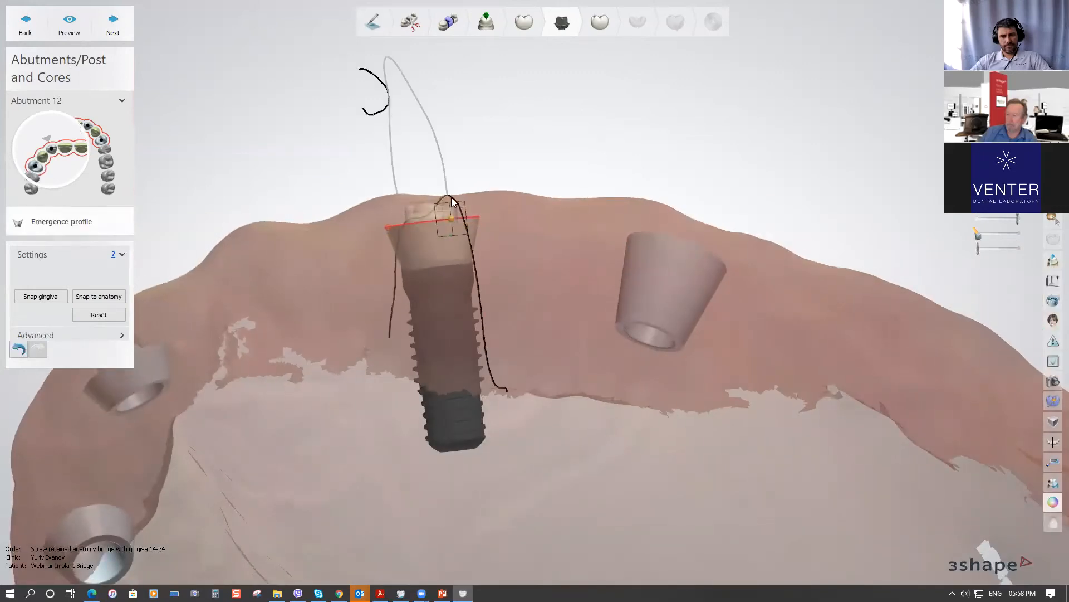
right_click_drag(348, 234, 372, 294)
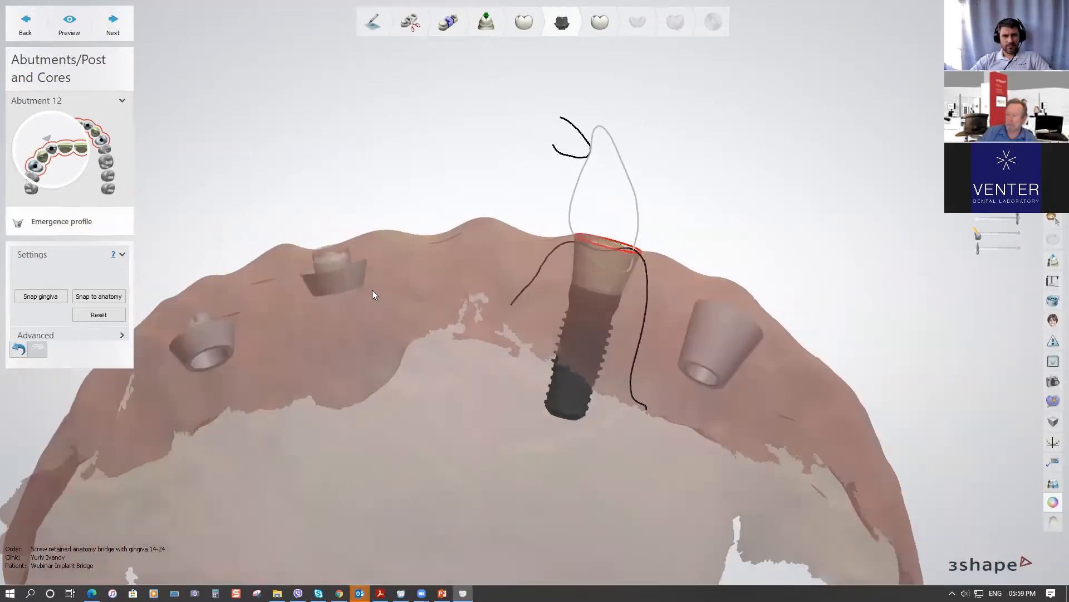
double_click(337, 260)
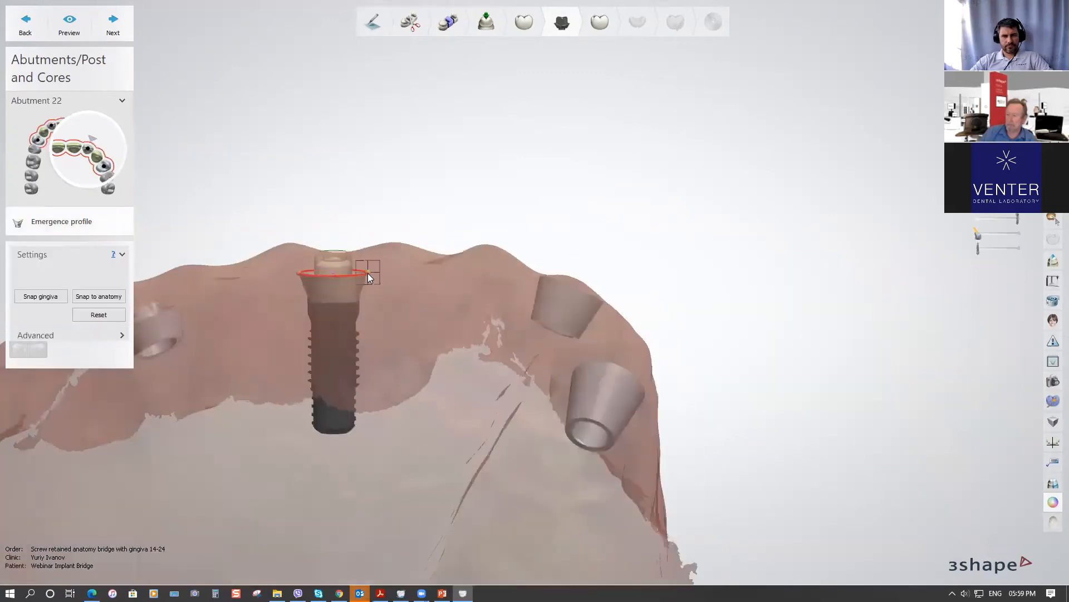
left_click_drag(368, 273, 368, 252)
Raise the emergence margin of abutment 24 towards the gingiva surface
right_click_drag(394, 286, 566, 318)
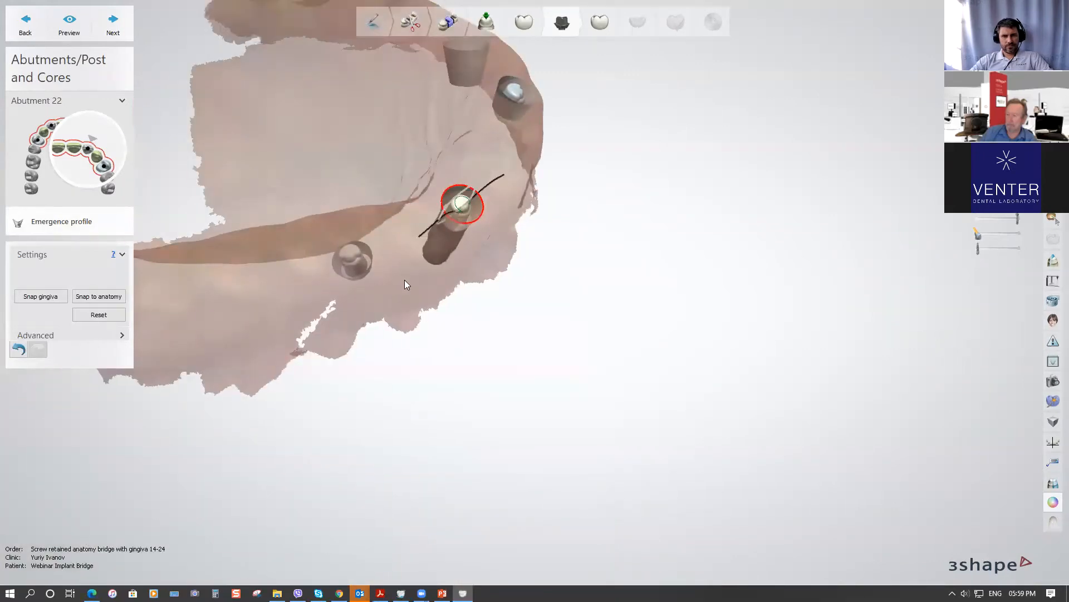
right_click_drag(405, 278, 392, 369, "ctrl")
scroll(392, 370, "up", 3)
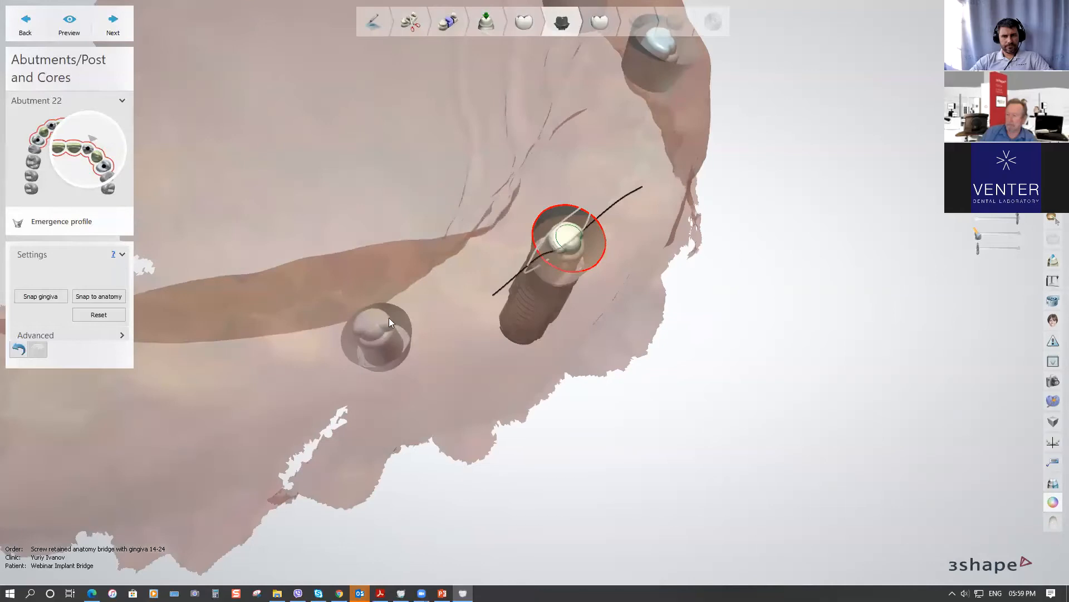
left_click(389, 318)
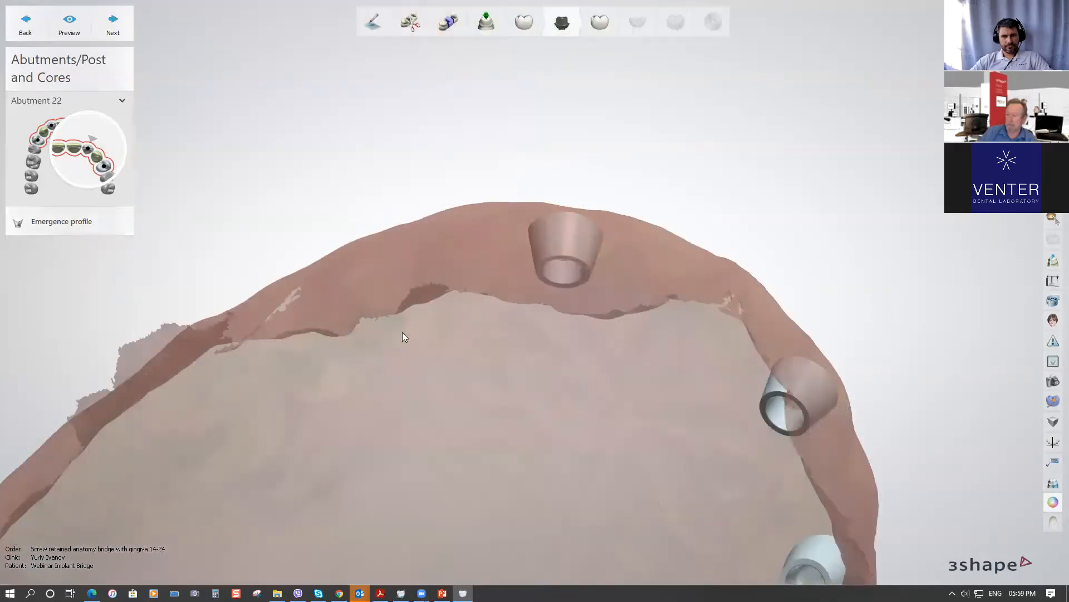
left_click(403, 328)
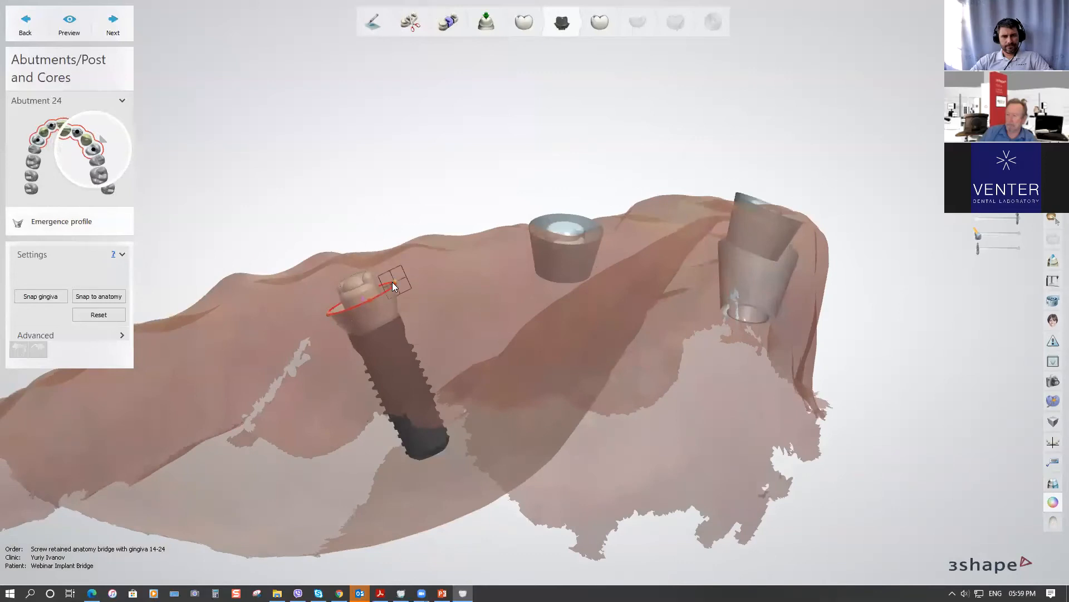
left_click_drag(392, 282, 382, 253)
scroll(523, 199, "down", 3)
right_click_drag(523, 199, 273, 224)
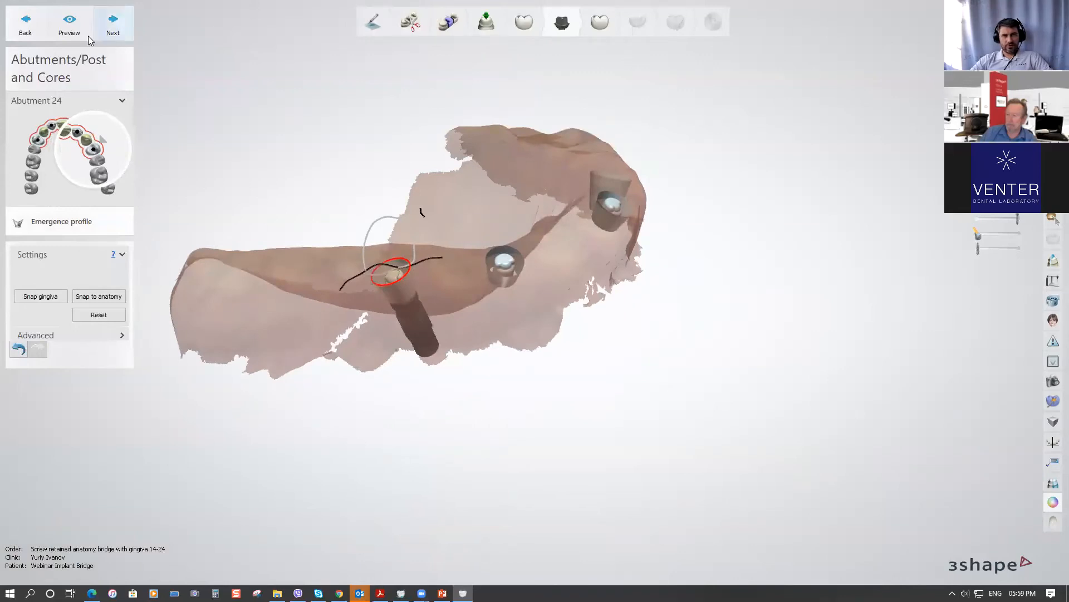
Proceed to the anatomy design and check the bridge teeth against the gingiva and the implants
left_click(114, 29)
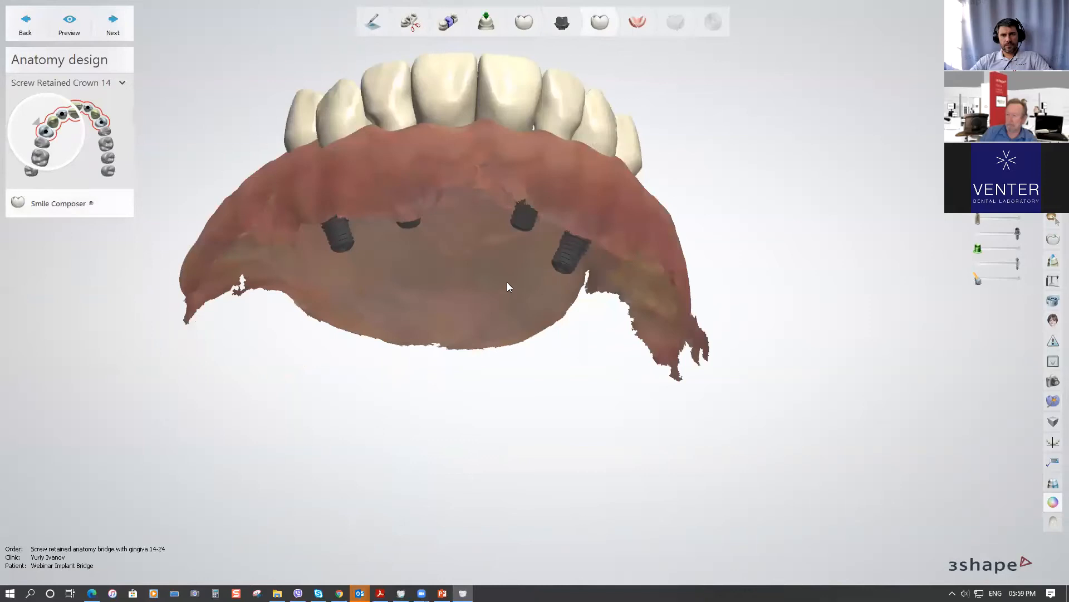
middle_click_drag(451, 344, 462, 330)
right_click_drag(462, 331, 483, 244)
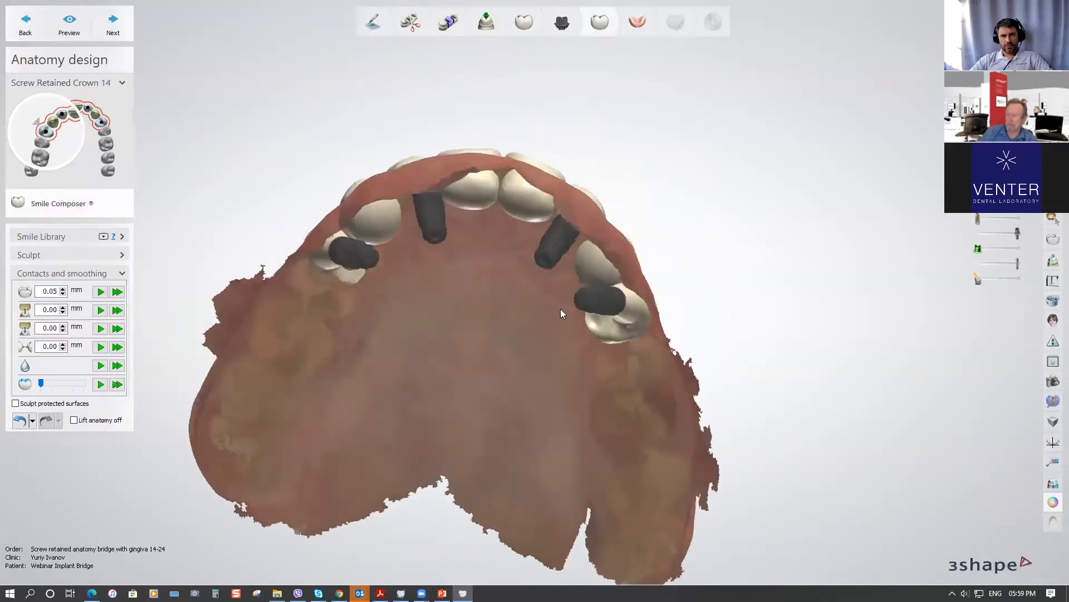
scroll(560, 309, "up", 3)
middle_click_drag(525, 311, 525, 347)
scroll(335, 344, "down", 3)
right_click_drag(380, 313, 378, 370)
middle_click_drag(384, 370, 393, 307)
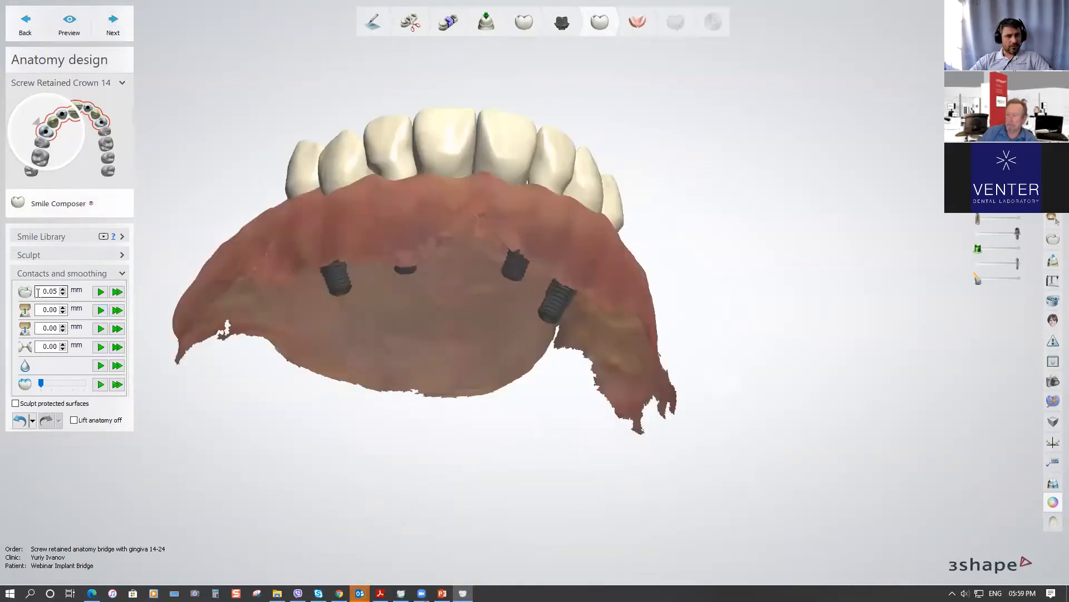
Adapt all the pontics, starting from pontic 23, to the gingiva with a distance of 0.10 mm
left_click(344, 165)
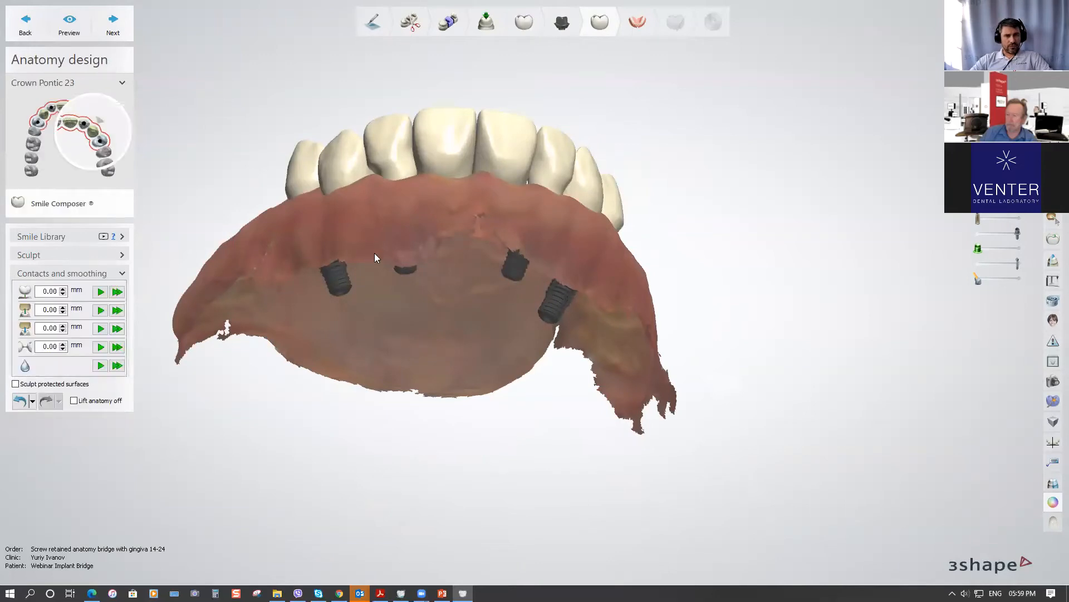
right_click_drag(344, 223, 169, 297)
left_click(55, 255)
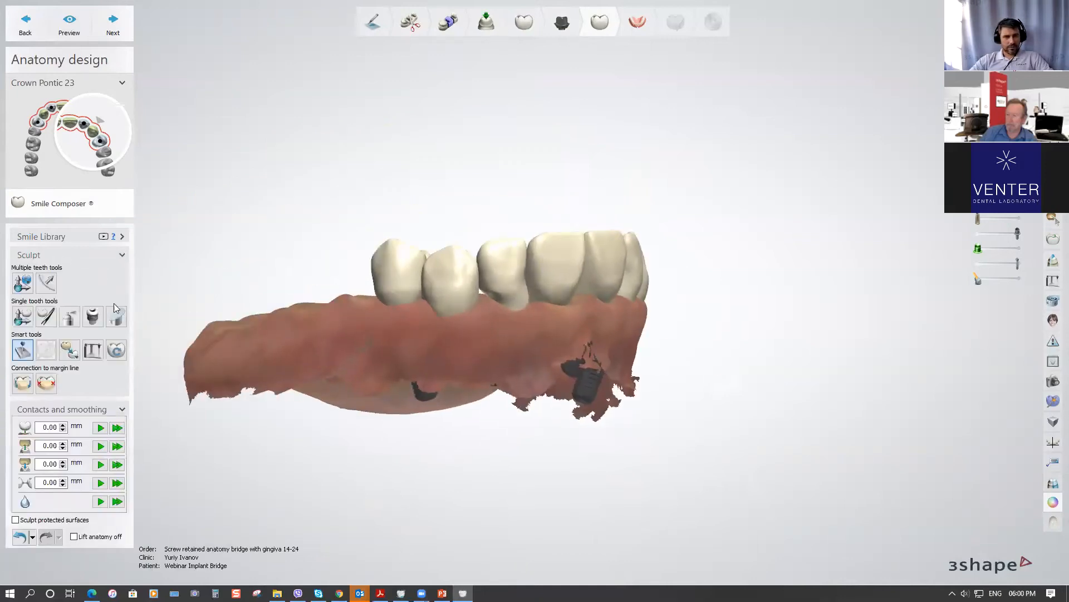
mouse_move(455, 283)
left_mouse_down()
mouse_move(454, 273)
mouse_move(462, 278)
left_mouse_up()
scroll(451, 276, "up", 2)
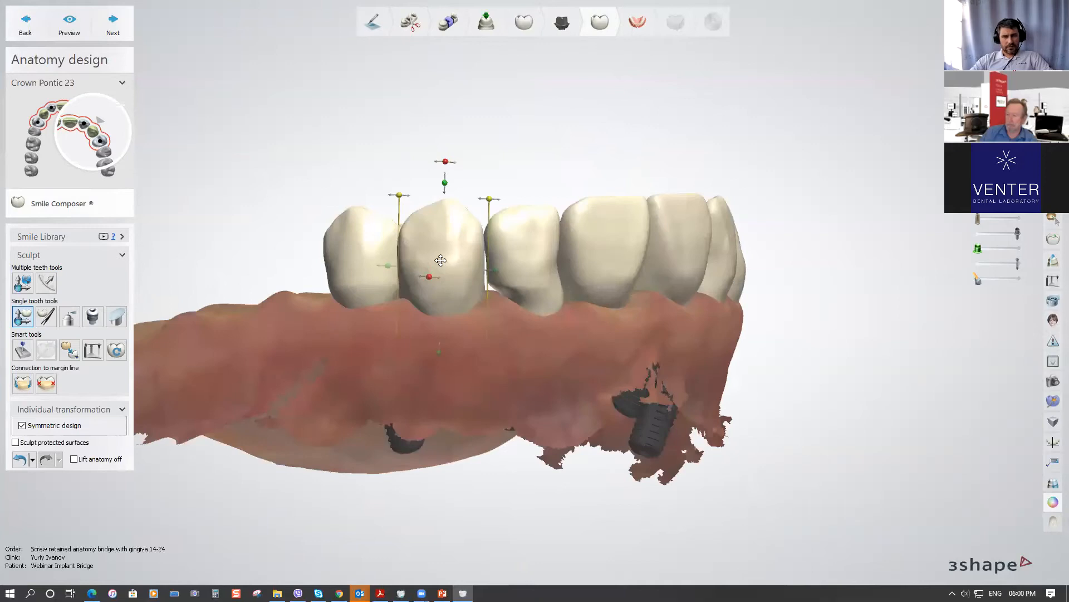
left_click(23, 350)
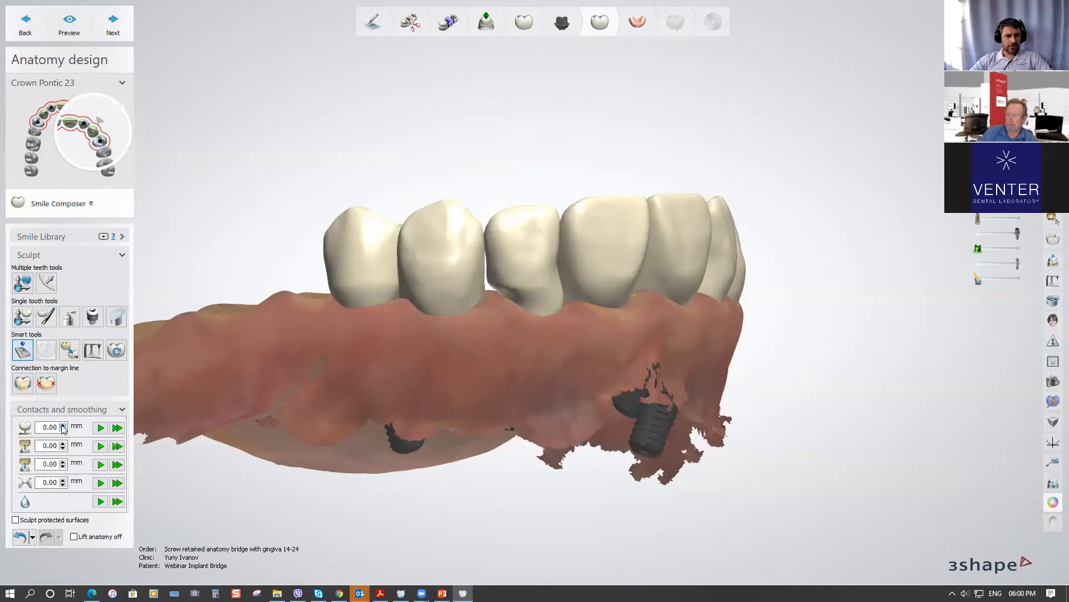
left_click(62, 425)
left_click(117, 428)
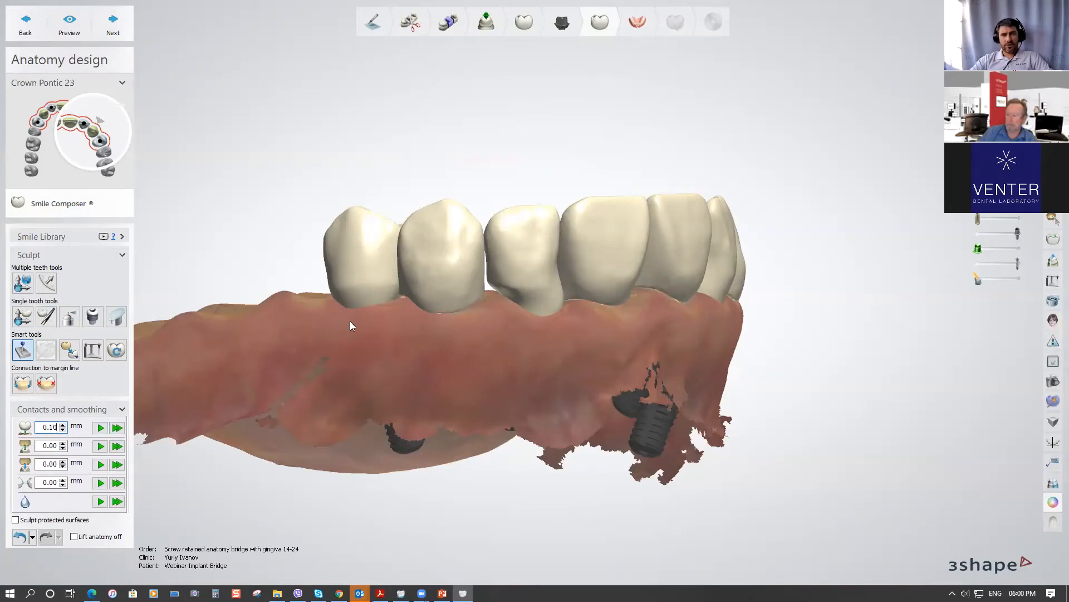
right_click_drag(609, 341, 541, 343)
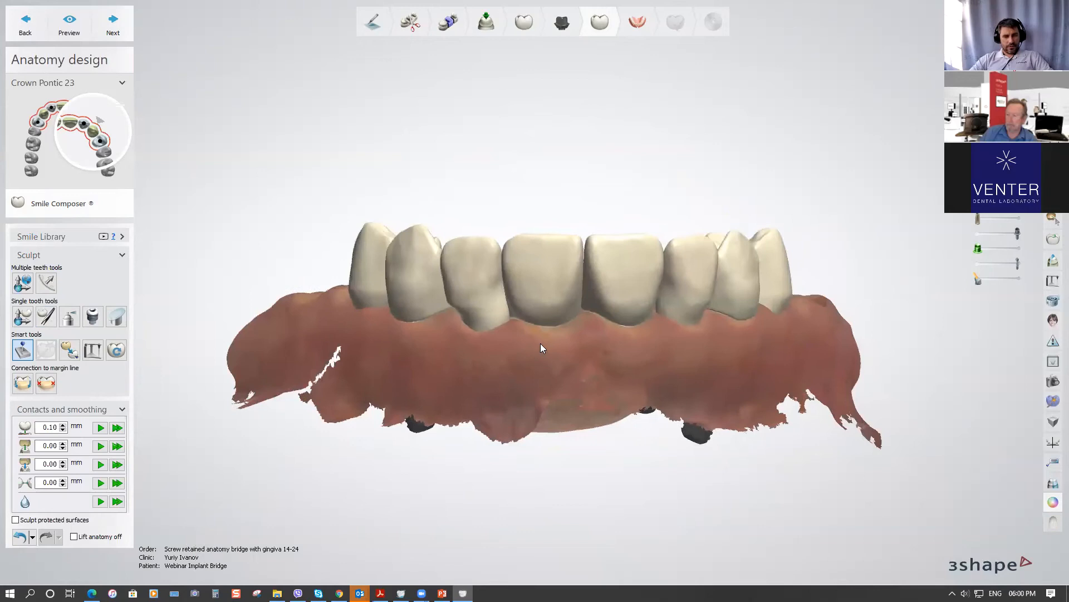
Hide the jaw scan and smooth the base of crown 14 beside its implant using the wax knife at 1.88 mm
key("p")
scroll(564, 345, "up", 3)
right_click_drag(659, 301, 799, 360)
right_click_drag(640, 284, 623, 432)
scroll(691, 331, "up", 1)
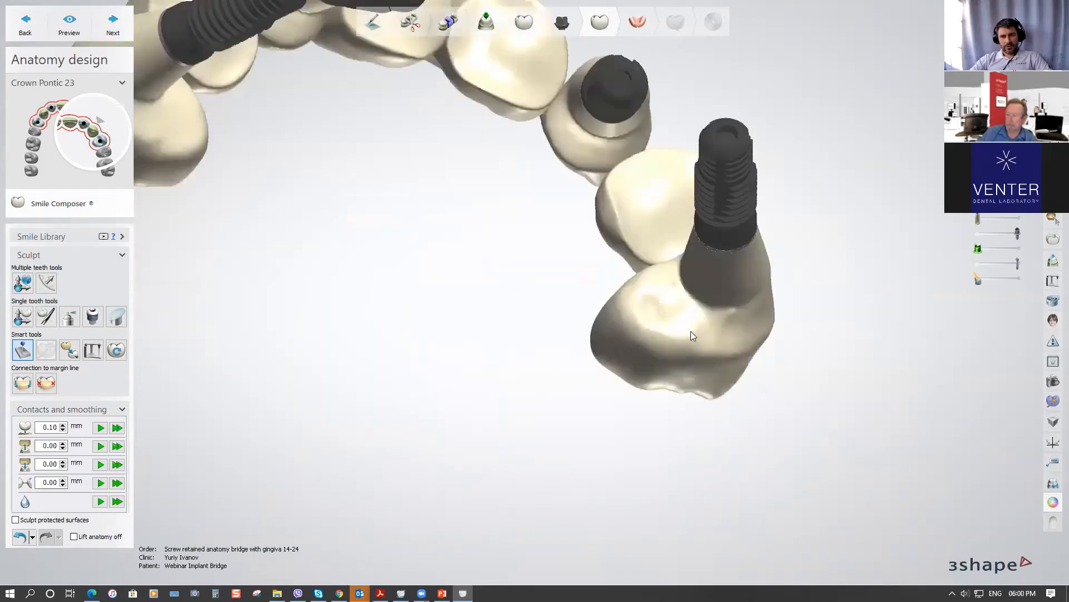
scroll(687, 327, "up", 2)
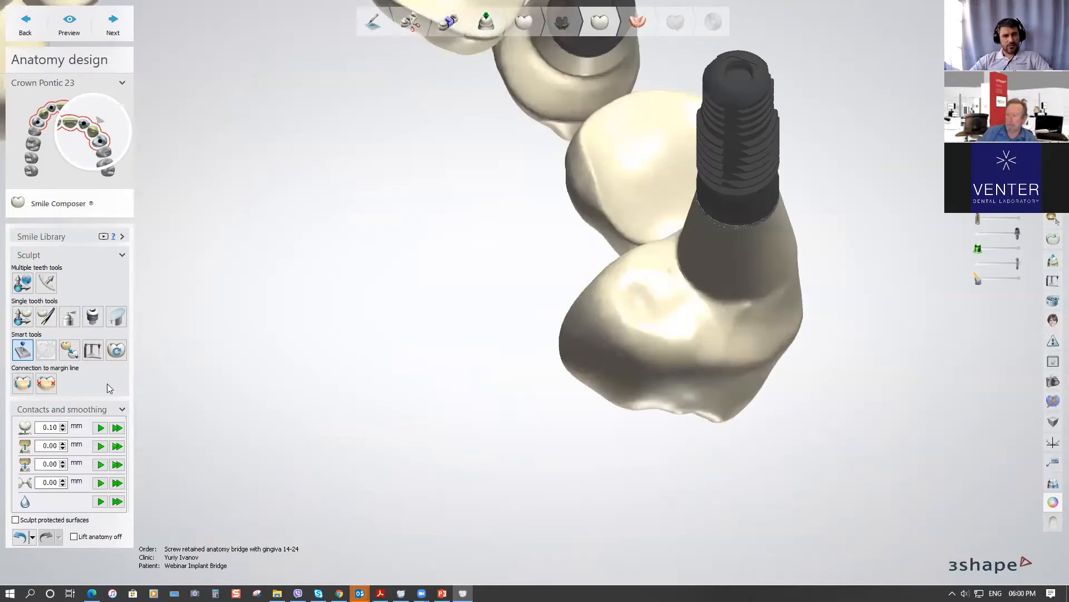
left_click(69, 316)
mouse_move(646, 317)
left_mouse_down()
mouse_move(678, 298)
mouse_move(746, 318)
left_mouse_up()
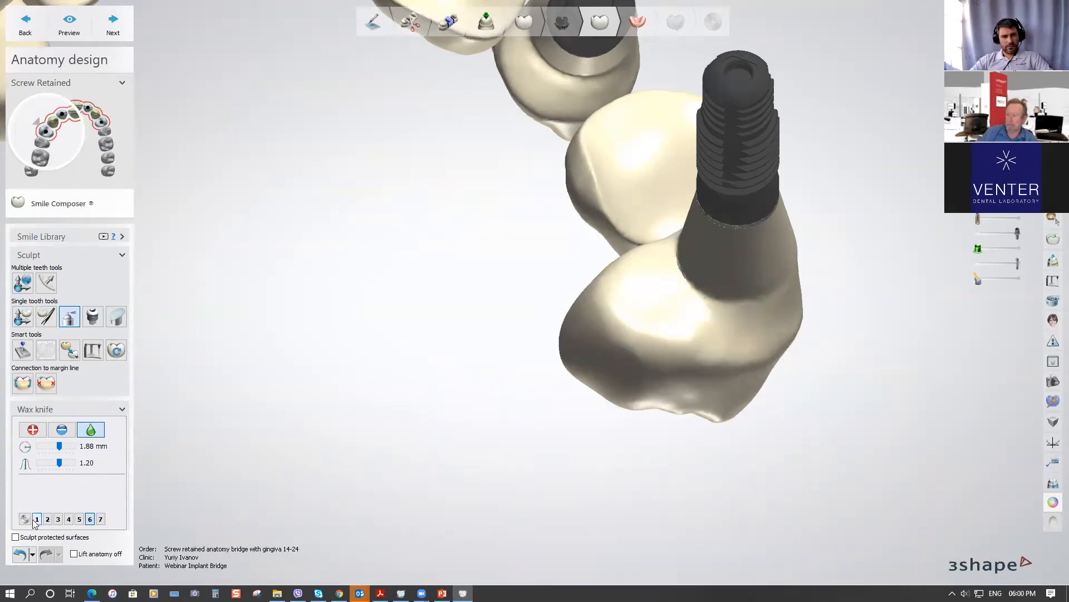
Allow sculpting of protected surfaces and smooth the transition between the base of crown 14 and its implant emergence profile
mouse_move(716, 315)
left_mouse_down()
mouse_move(680, 268)
mouse_move(695, 310)
left_mouse_up()
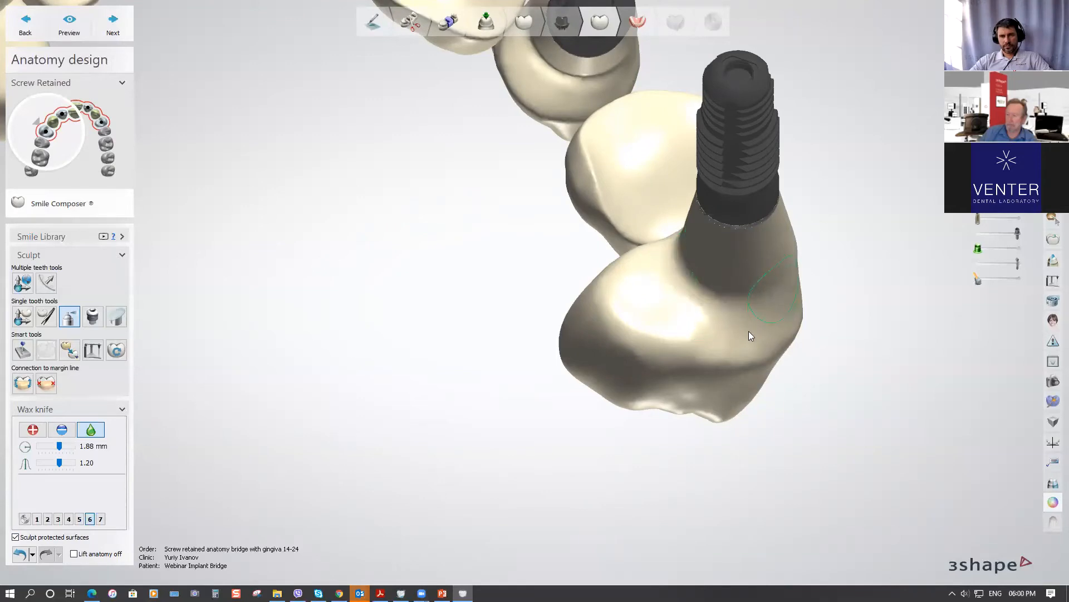
right_click_drag(647, 312, 681, 232)
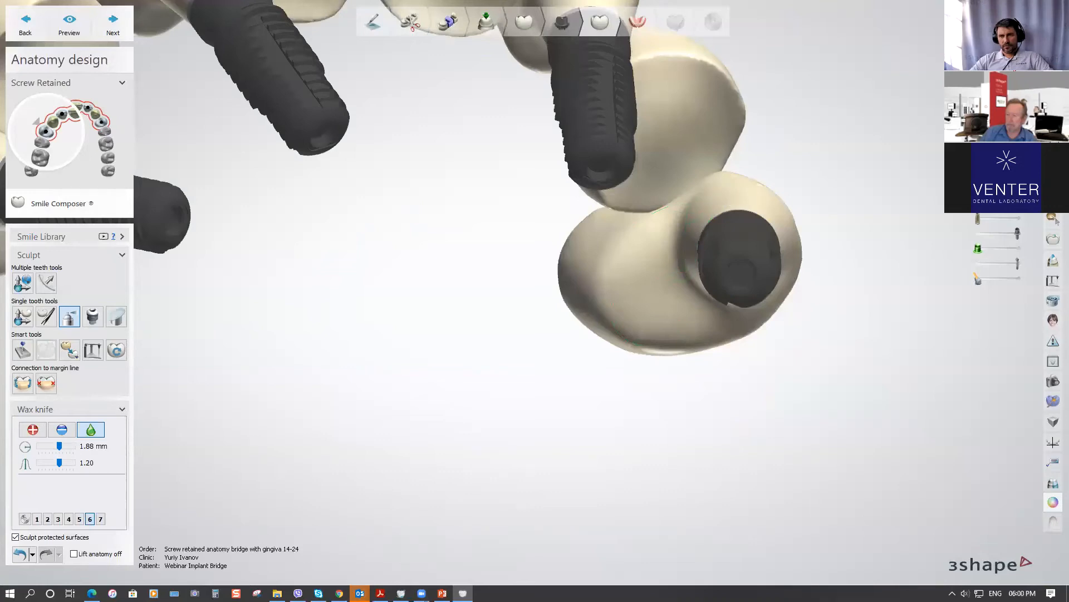
right_click_drag(771, 233, 637, 244)
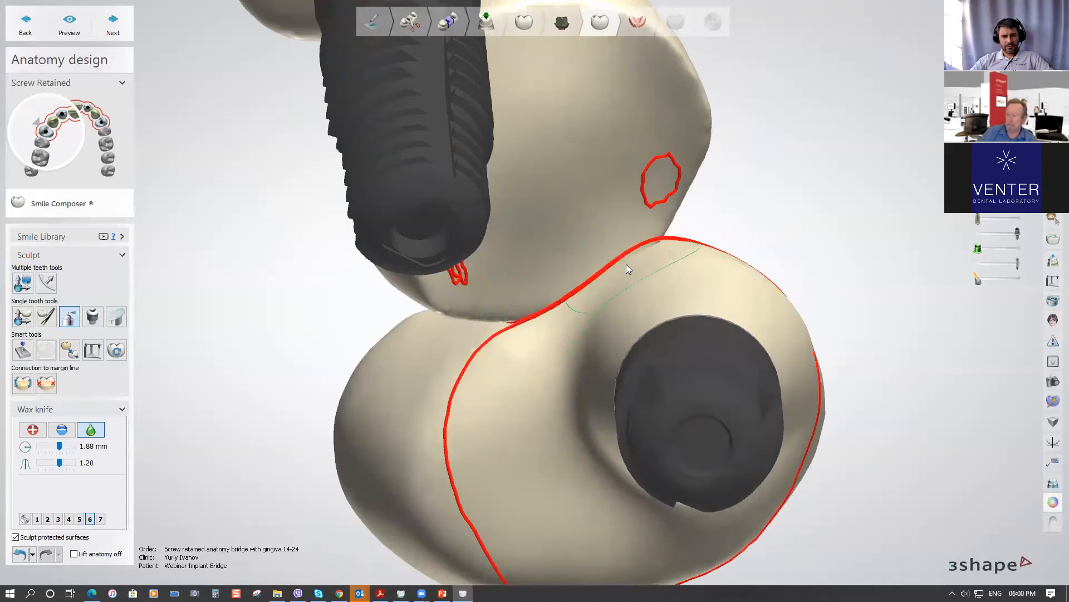
Smooth the junction between crown 14 and pontic 13 and the adjoining edges of pontic 13's base
key("2")
mouse_move(624, 265)
left_mouse_down()
mouse_move(517, 329)
mouse_move(591, 302)
left_mouse_up()
mouse_move(592, 302)
right_mouse_down()
mouse_move(636, 291)
mouse_move(643, 275)
mouse_move(625, 273)
right_mouse_up()
right_click_drag(569, 294, 594, 268)
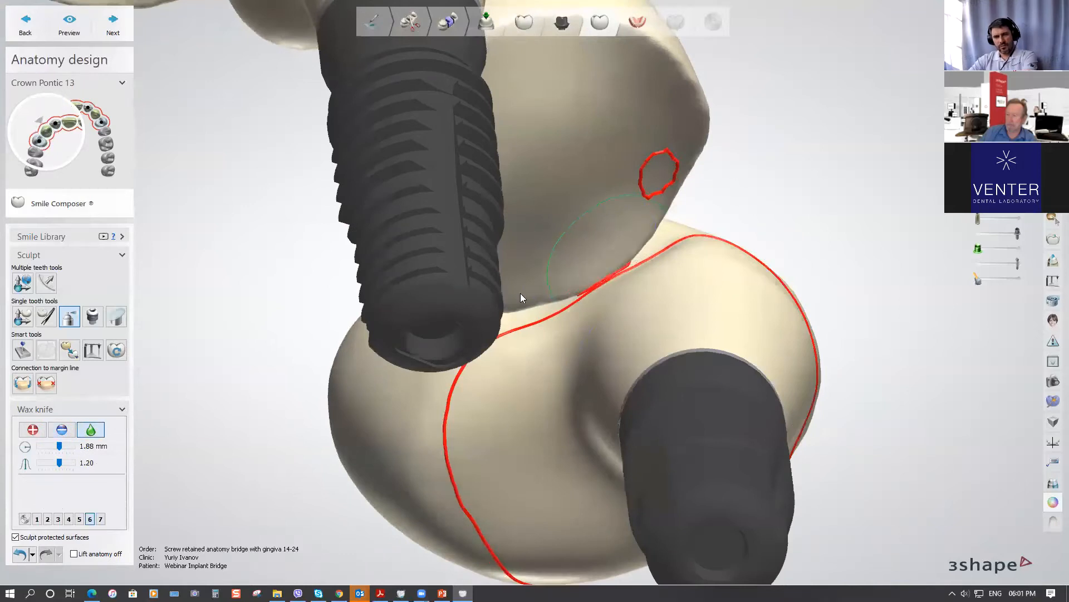
mouse_move(647, 223)
right_mouse_down()
mouse_move(585, 241)
mouse_move(477, 236)
mouse_move(476, 159)
right_mouse_up()
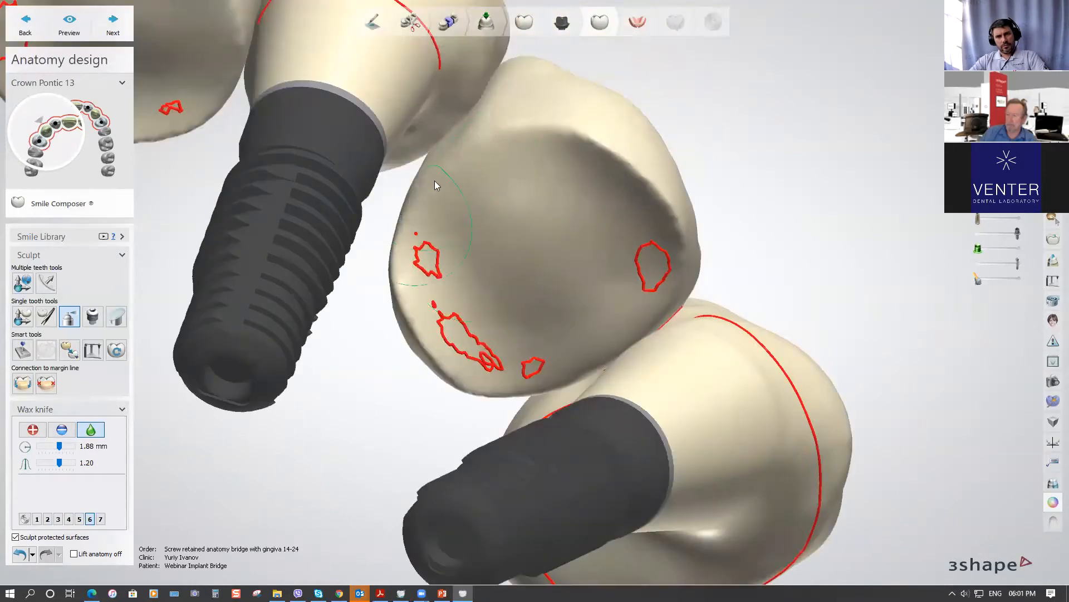
right_click_drag(517, 212, 601, 281)
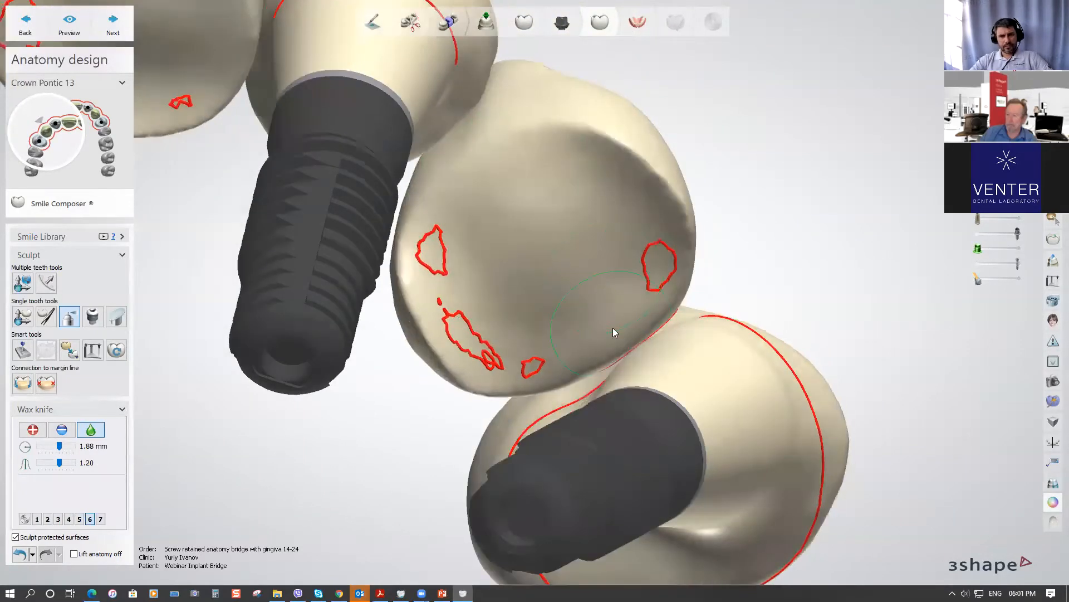
mouse_move(645, 324)
right_mouse_down()
mouse_move(649, 287)
mouse_move(737, 451)
right_mouse_up()
Smooth the base of crown 14 and the emergence area of crown 12 beside its implant
left_click(749, 501)
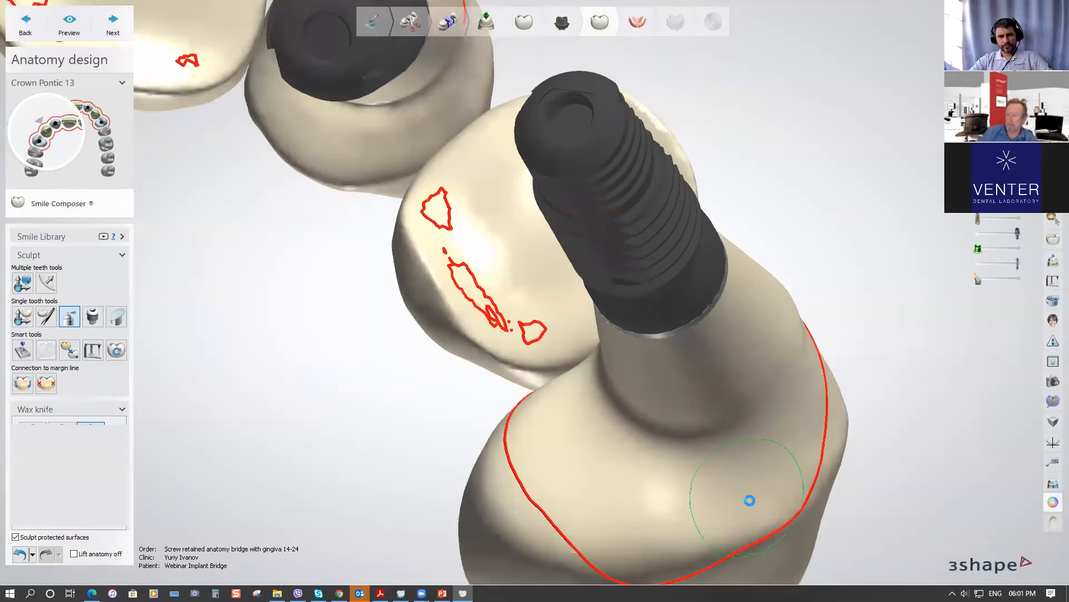
mouse_move(596, 325)
right_mouse_down()
mouse_move(530, 303)
mouse_move(486, 381)
right_mouse_up()
left_click(486, 381)
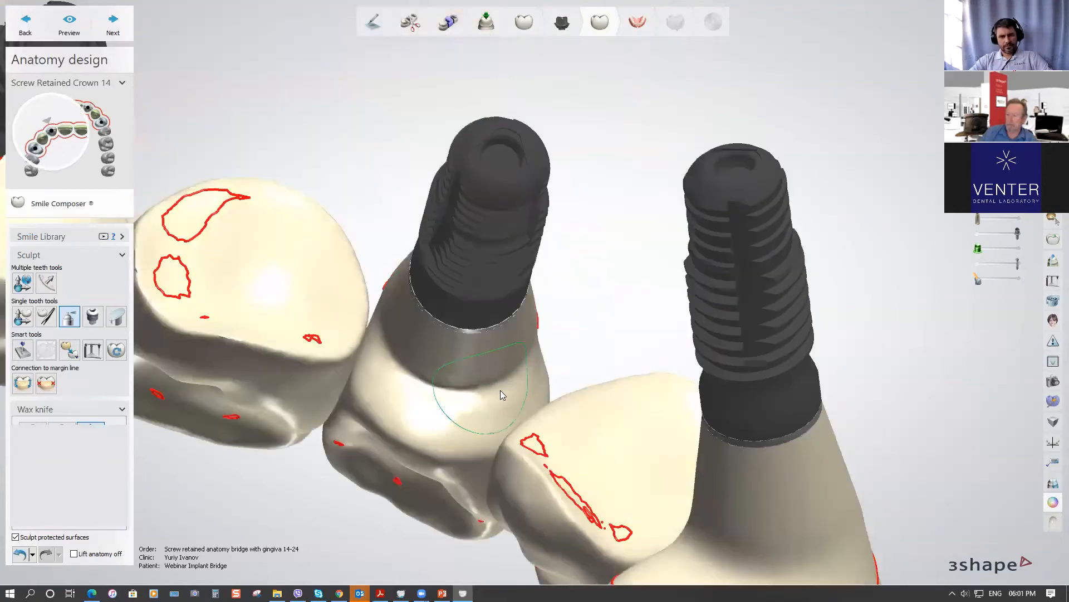
middle_click_drag(500, 390, 579, 336)
left_click_drag(568, 320, 503, 234)
mouse_move(515, 290)
left_mouse_down()
mouse_move(540, 350)
mouse_move(505, 345)
mouse_move(655, 247)
left_mouse_up()
mouse_move(656, 251)
right_mouse_down()
mouse_move(626, 307)
mouse_move(541, 175)
right_mouse_up()
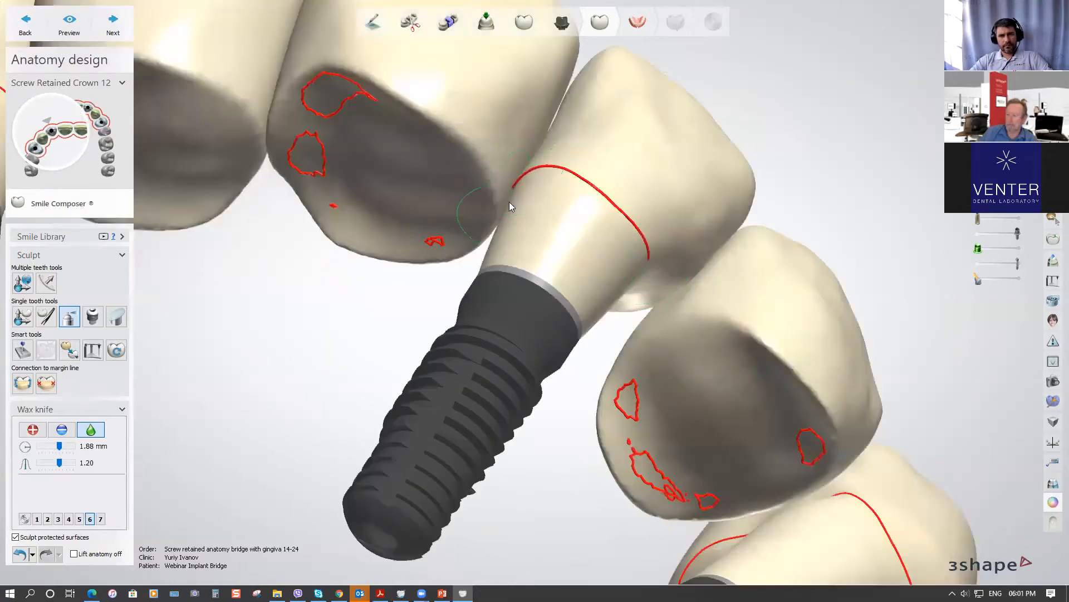
Smooth the side edges of pontics 11 and 21 with the 1.88 mm wax knife
left_click(483, 196)
left_click_drag(489, 209, 486, 159)
left_click_drag(269, 167, 269, 120)
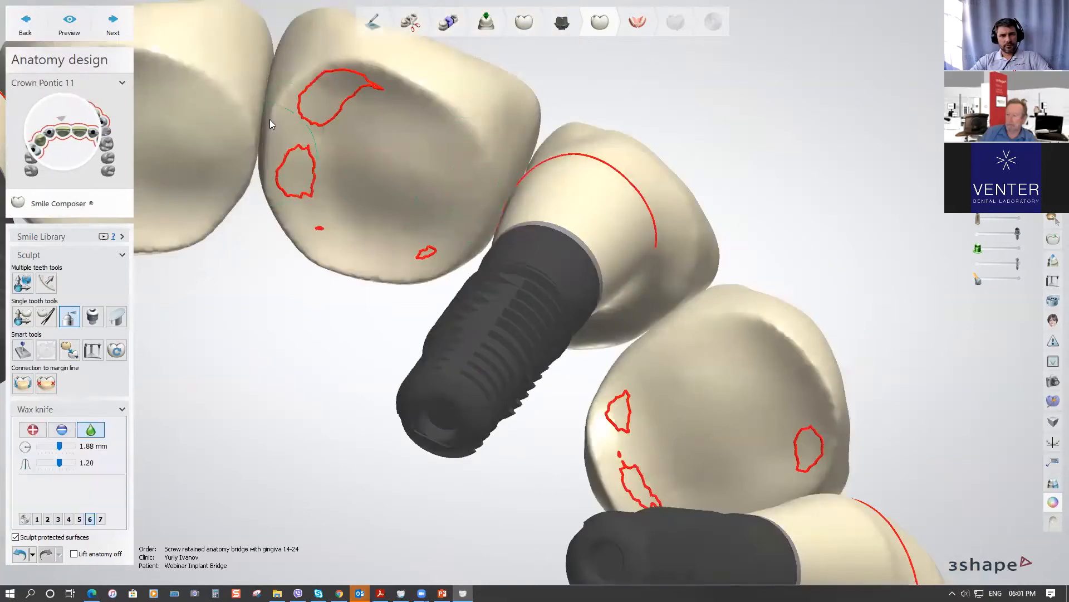
left_click(231, 167)
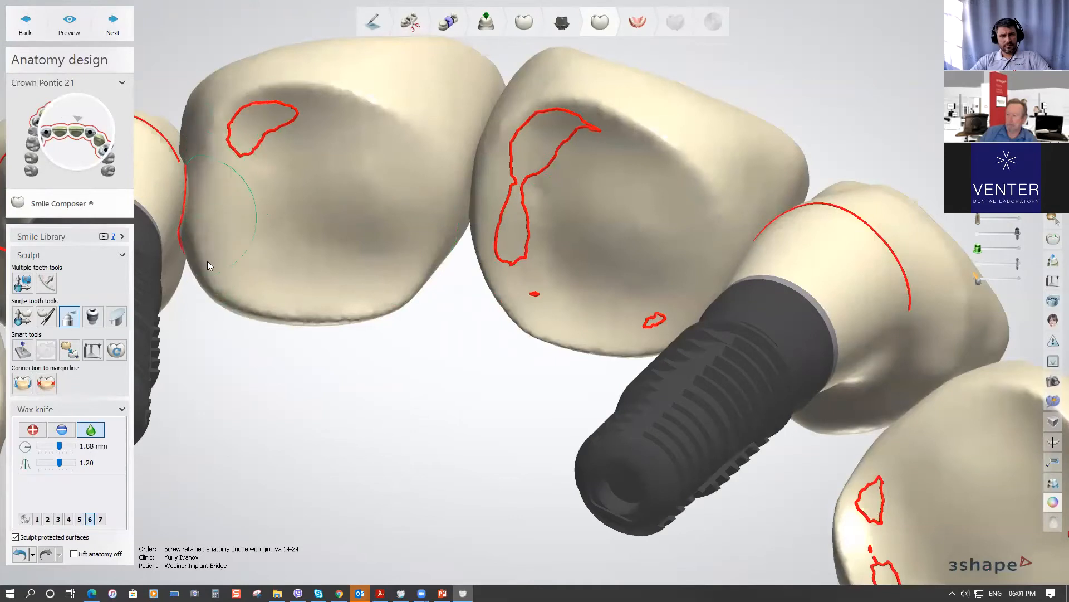
left_click_drag(203, 166, 315, 217)
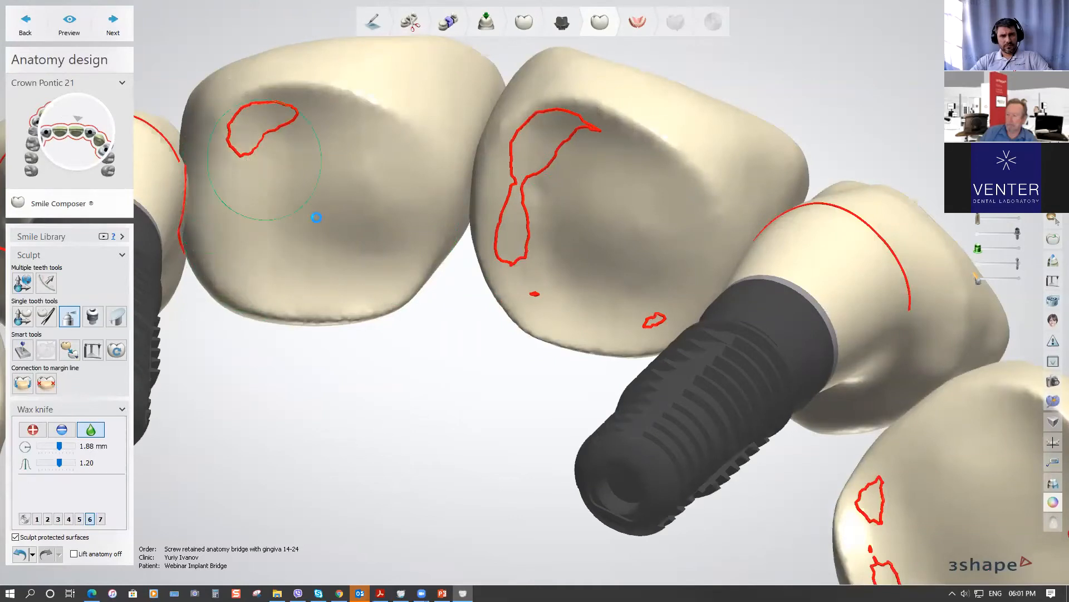
Smooth the emergence surfaces of crown 22 facing pontics 21 and 23
middle_click_drag(289, 231, 442, 204)
right_click_drag(442, 204, 438, 219)
left_click(329, 225)
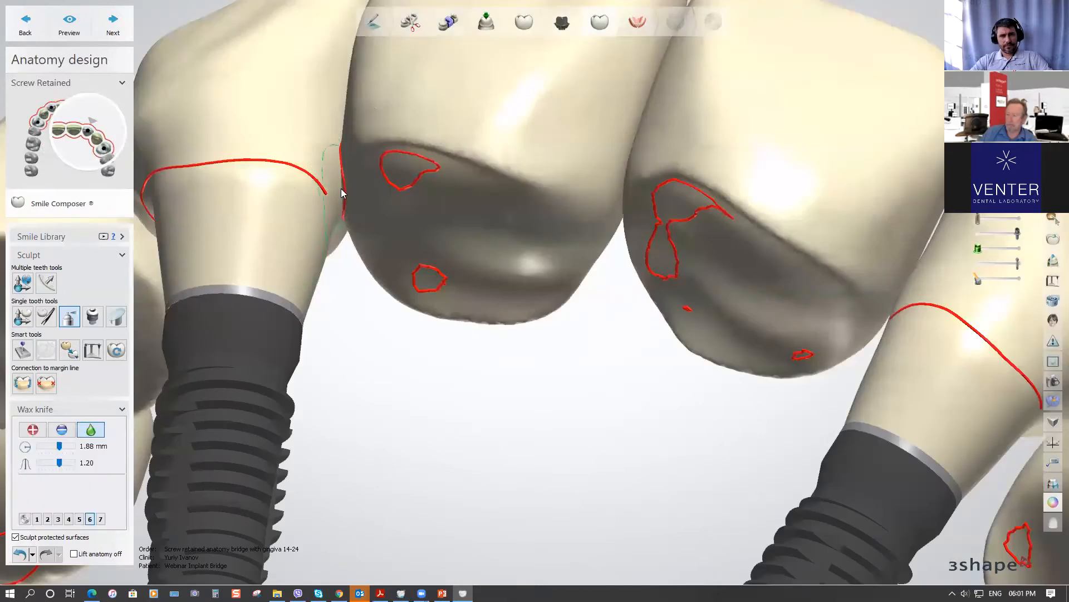
mouse_move(349, 203)
right_mouse_down()
mouse_move(340, 179)
mouse_move(328, 232)
mouse_move(303, 203)
mouse_move(362, 234)
mouse_move(317, 221)
mouse_move(329, 190)
mouse_move(316, 185)
right_mouse_up()
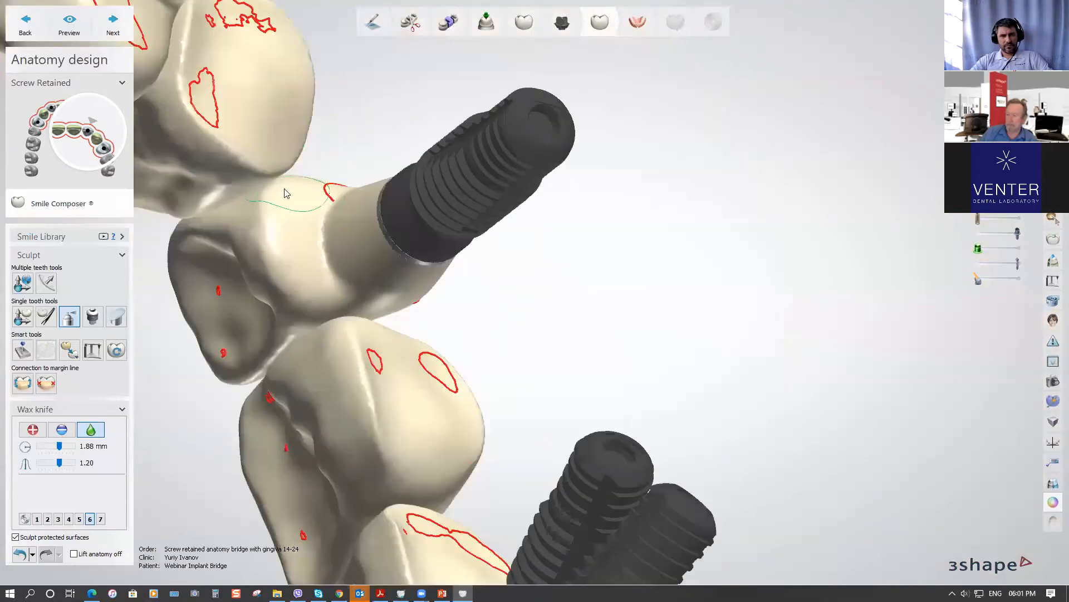
right_click_drag(336, 191, 552, 318)
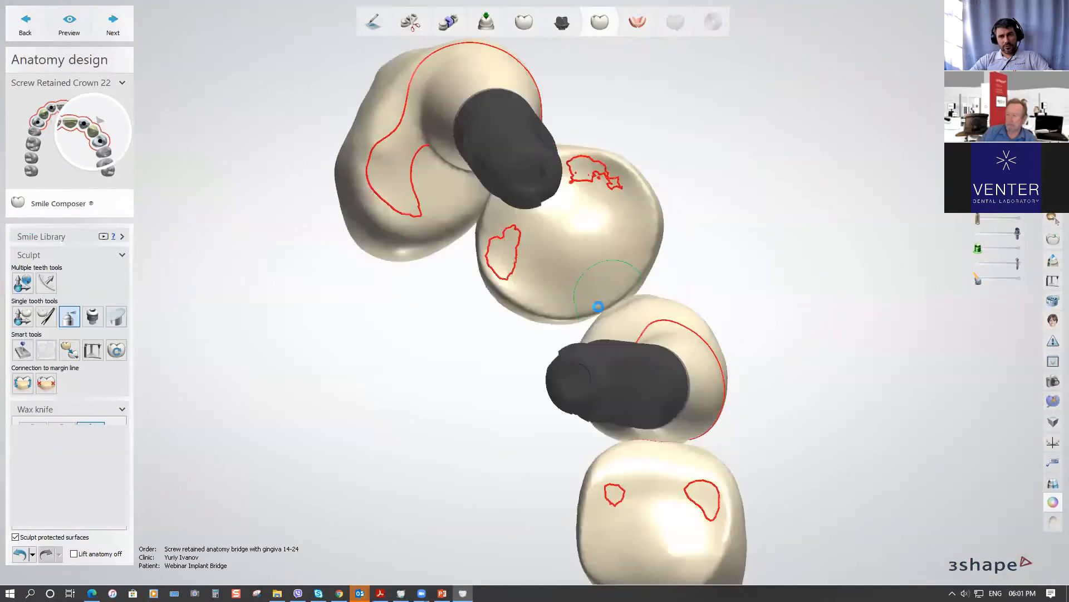
Smooth the edge of pontic 23's base where it meets crown 24
mouse_move(570, 273)
right_mouse_down()
mouse_move(509, 300)
mouse_move(493, 290)
right_mouse_up()
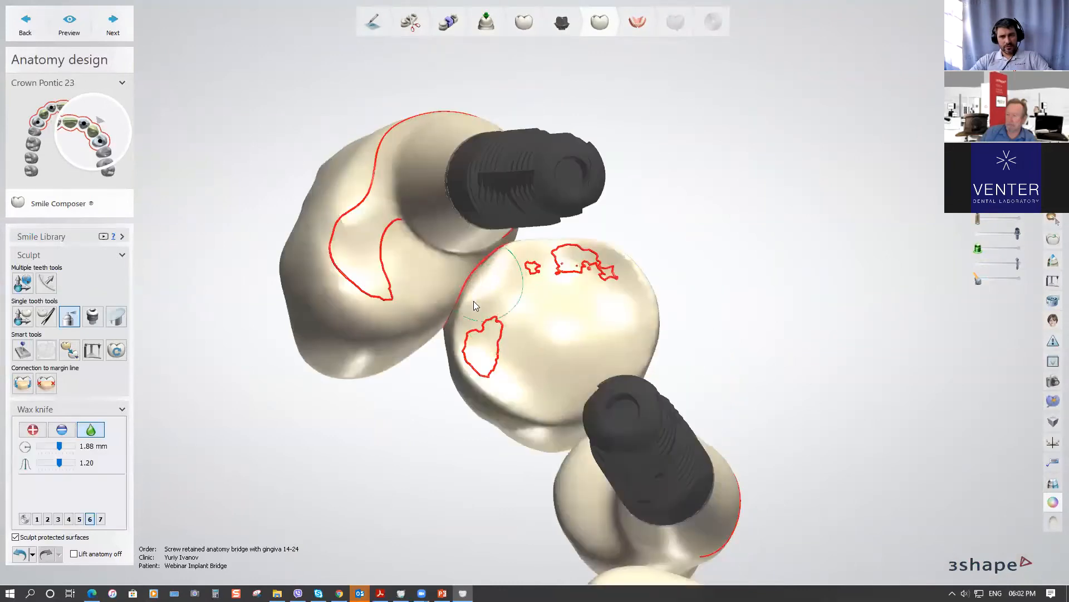
mouse_move(504, 281)
right_mouse_down()
mouse_move(514, 293)
mouse_move(492, 285)
mouse_move(504, 301)
mouse_move(474, 311)
right_mouse_up()
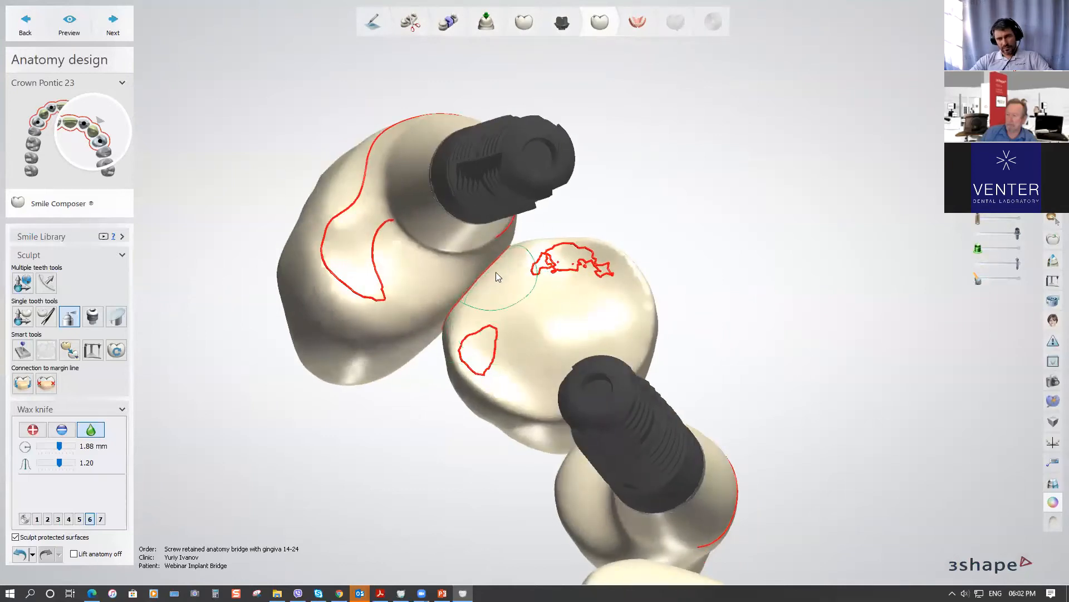
right_click_drag(496, 272, 467, 260)
Smooth the base of crown 24 around its implant and show the jaw scan again to check the teeth
left_click(430, 262)
right_click_drag(476, 315, 483, 322)
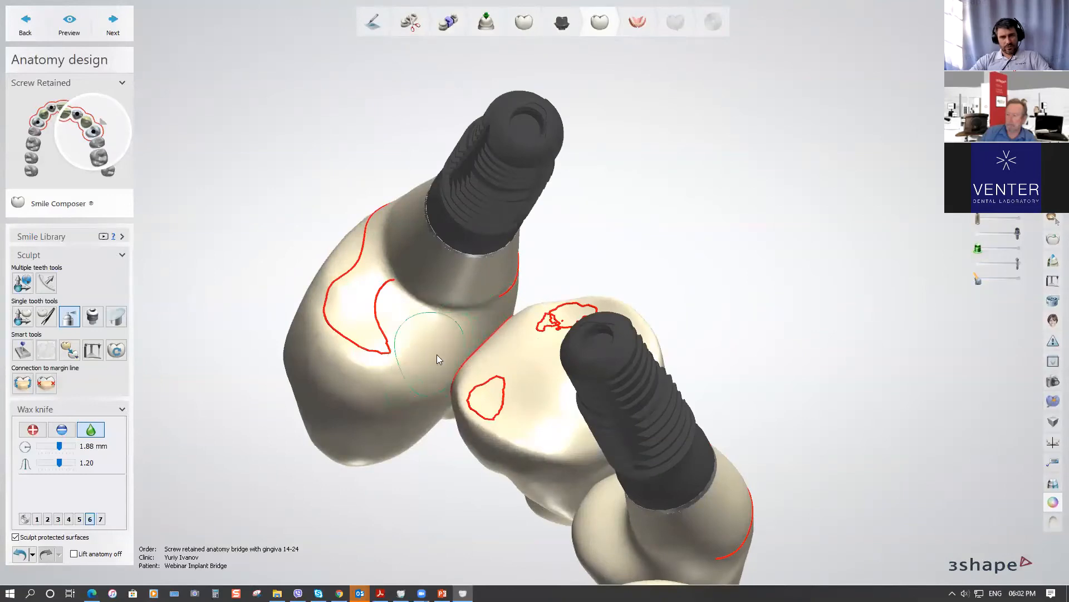
mouse_move(435, 313)
left_mouse_down()
mouse_move(409, 262)
mouse_move(388, 343)
mouse_move(353, 349)
mouse_move(359, 322)
mouse_move(382, 310)
left_mouse_up()
right_click_drag(463, 301, 390, 228)
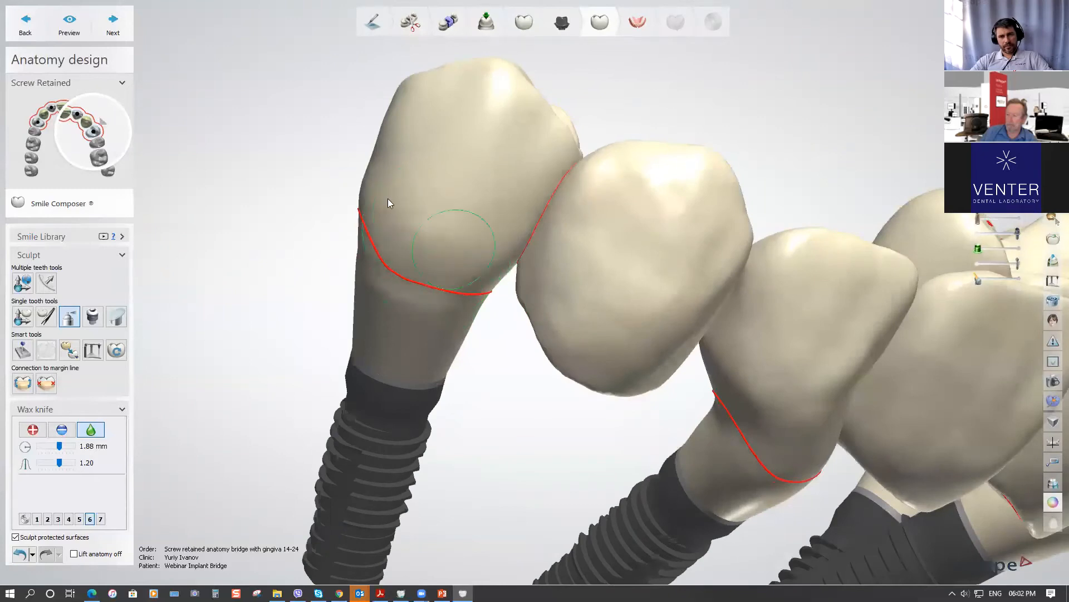
right_click_drag(456, 260, 265, 206)
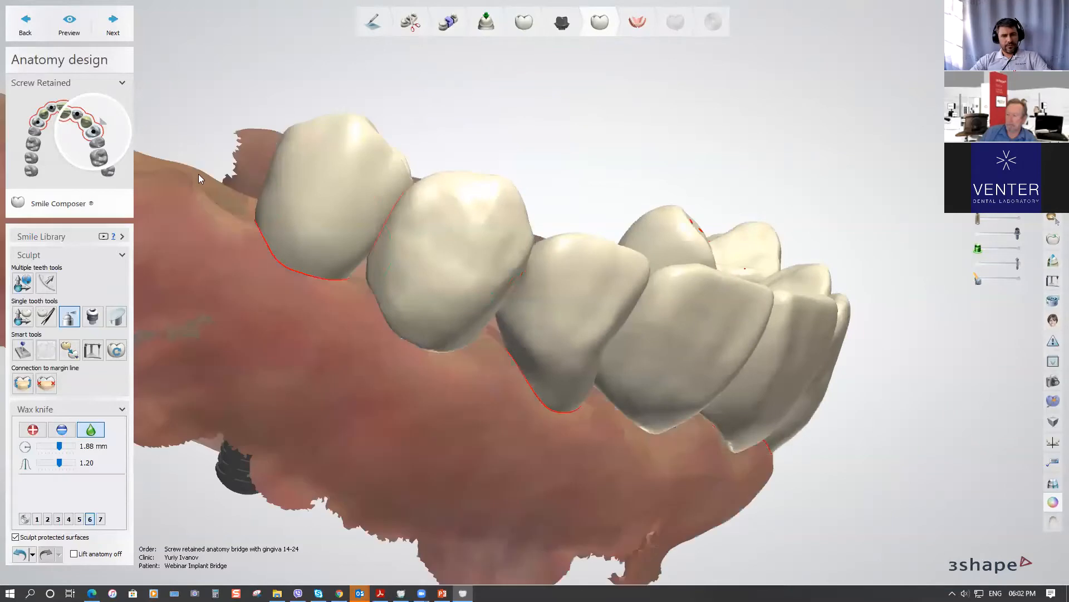
Proceed to the gingiva design and draw the labial part of the gingiva outline, starting at tooth 24 and running towards tooth 14
left_click(116, 33)
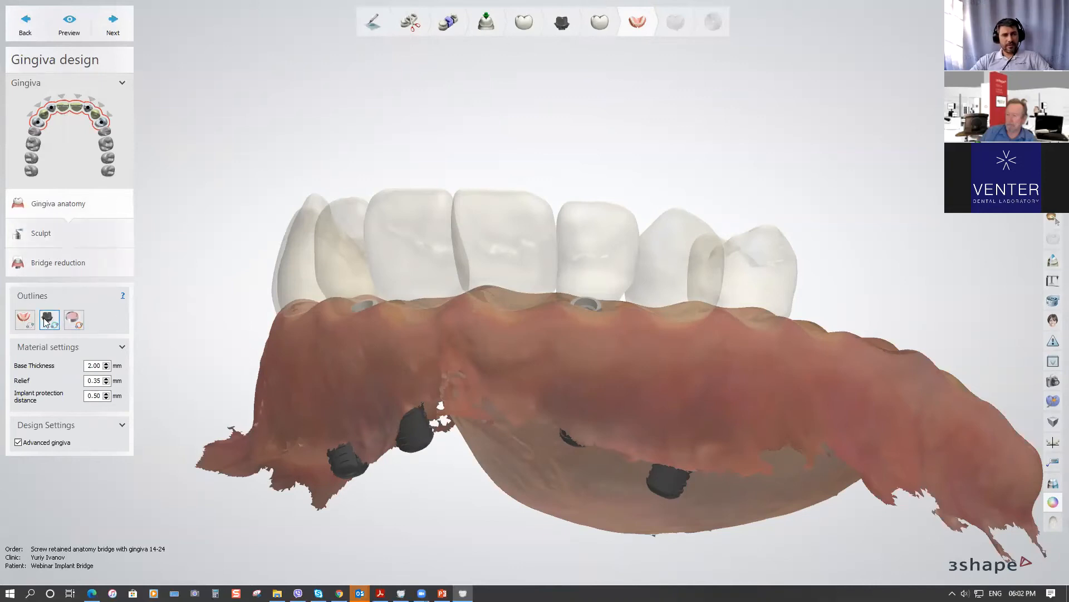
left_click(25, 320)
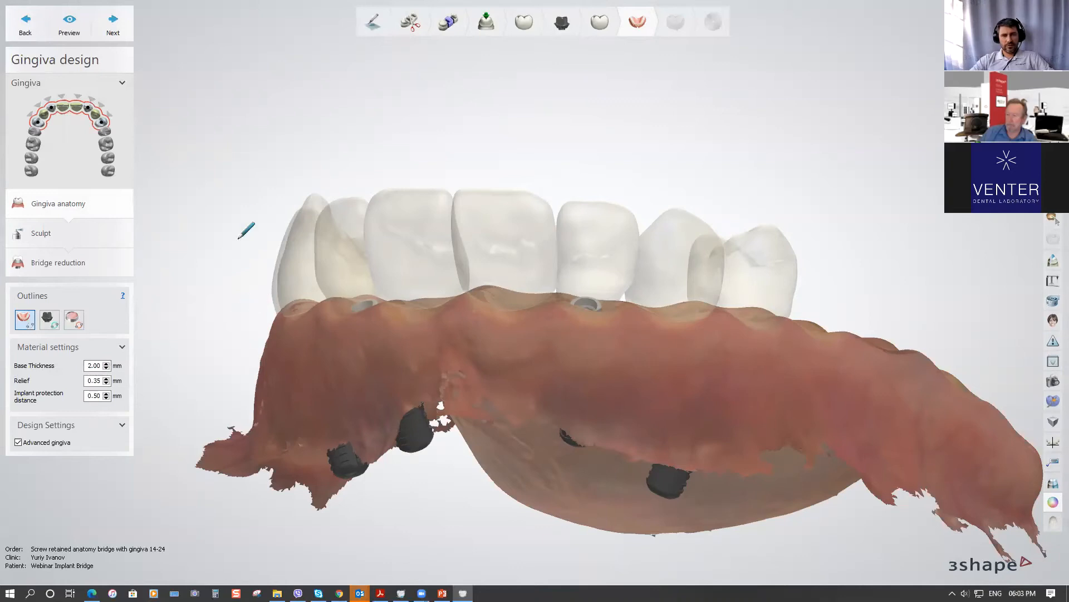
right_click_drag(239, 240, 334, 266)
left_click(269, 230)
left_click(302, 271)
left_click(348, 274)
left_click(383, 289)
left_click(444, 298)
left_click(481, 300)
right_click_drag(515, 305, 440, 293)
left_click(476, 293)
left_click(543, 284)
left_click(606, 285)
left_click(659, 292)
left_click(708, 294)
left_click(774, 300)
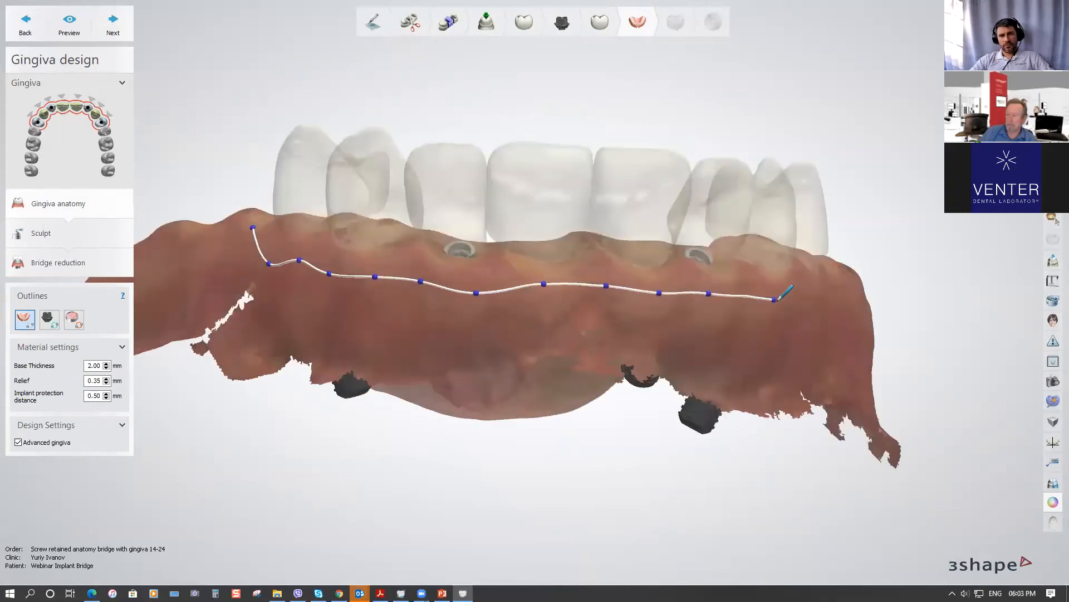
Extend the gingiva outline past tooth 14 and around its distal side onto the palate
right_click_drag(779, 299, 650, 362)
left_click(650, 362)
left_click(709, 320)
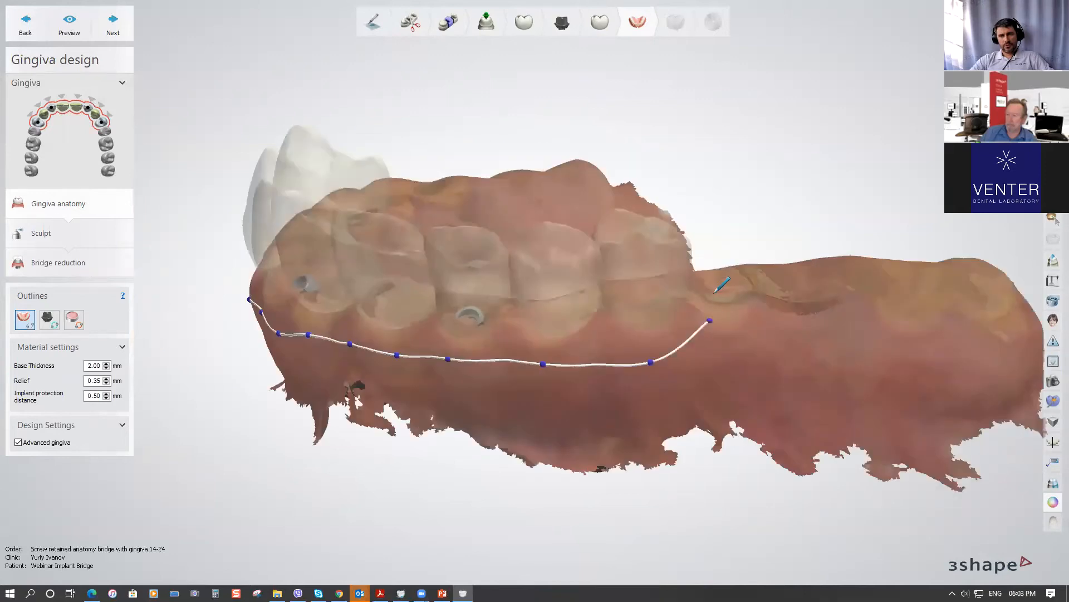
right_click_drag(665, 459, 651, 490)
middle_click_drag(616, 516, 592, 235)
left_click(580, 341)
left_click(559, 284)
Continue the gingiva outline along the palatal side of the bridge from tooth 14 towards tooth 24
left_click(510, 267)
left_click(467, 269)
left_click(395, 276)
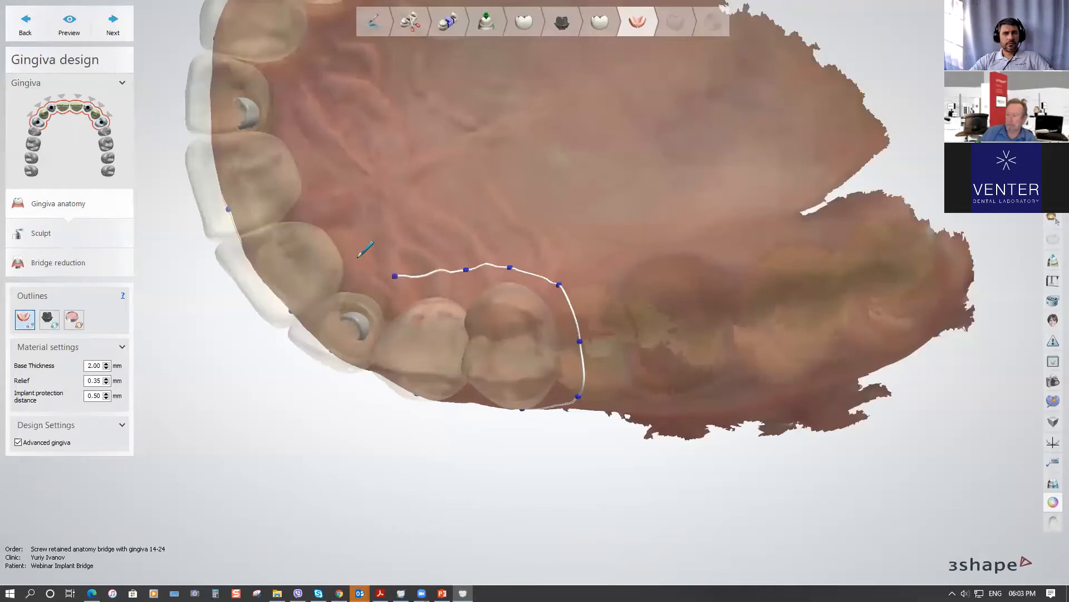
left_click(333, 214)
left_click(308, 152)
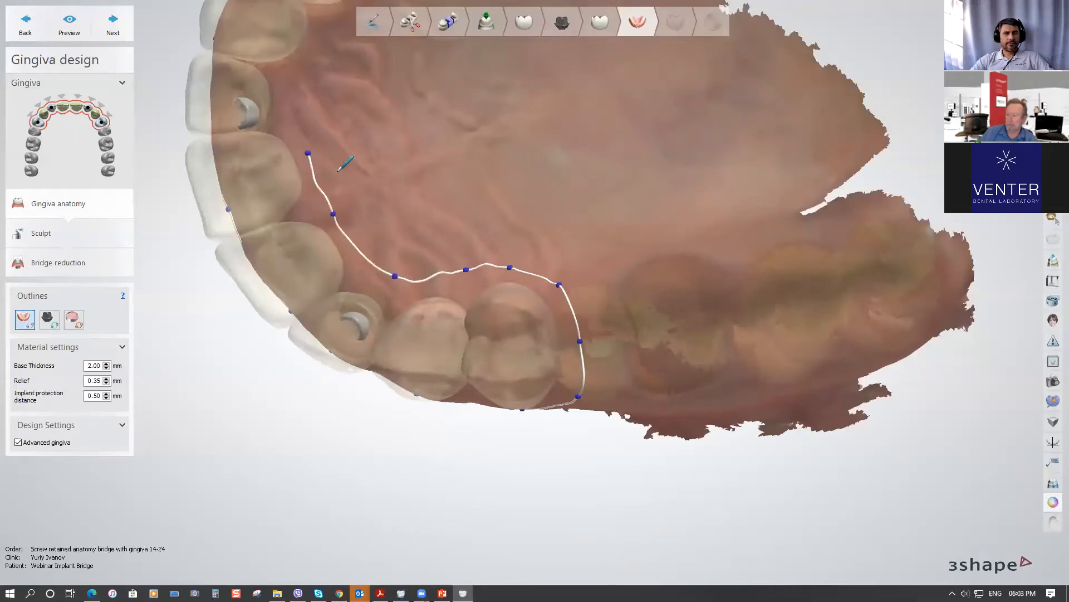
middle_click_drag(338, 171, 295, 255)
right_click_drag(295, 255, 278, 217)
left_click(272, 216)
left_click(324, 153)
left_click(362, 105)
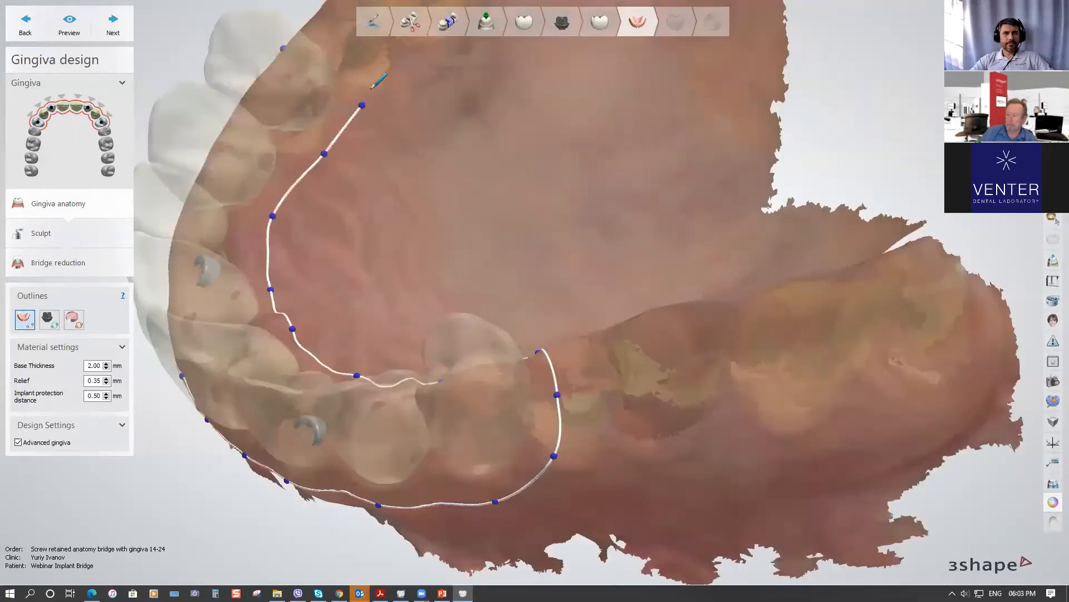
Close the gingiva outline around the distal side of tooth 24 at its starting point
right_click_drag(372, 88, 372, 219)
left_click(362, 206)
left_click(320, 166)
right_click_drag(325, 175, 309, 159)
left_click(304, 164)
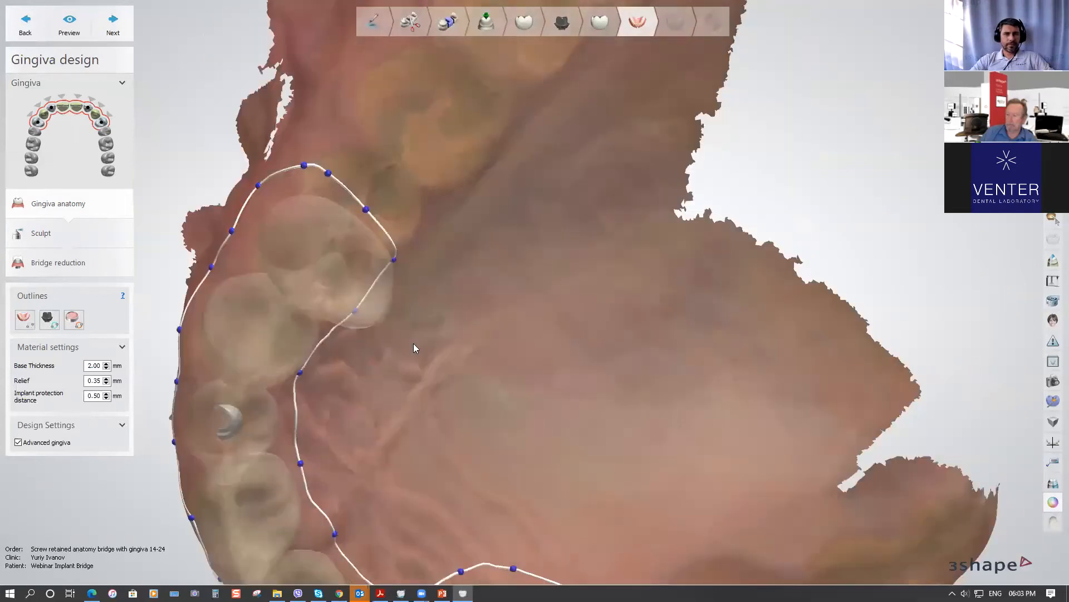
Move the outline points distal and palatal to tooth 24 slightly farther from the teeth to even the curve
right_click_drag(389, 289, 701, 331)
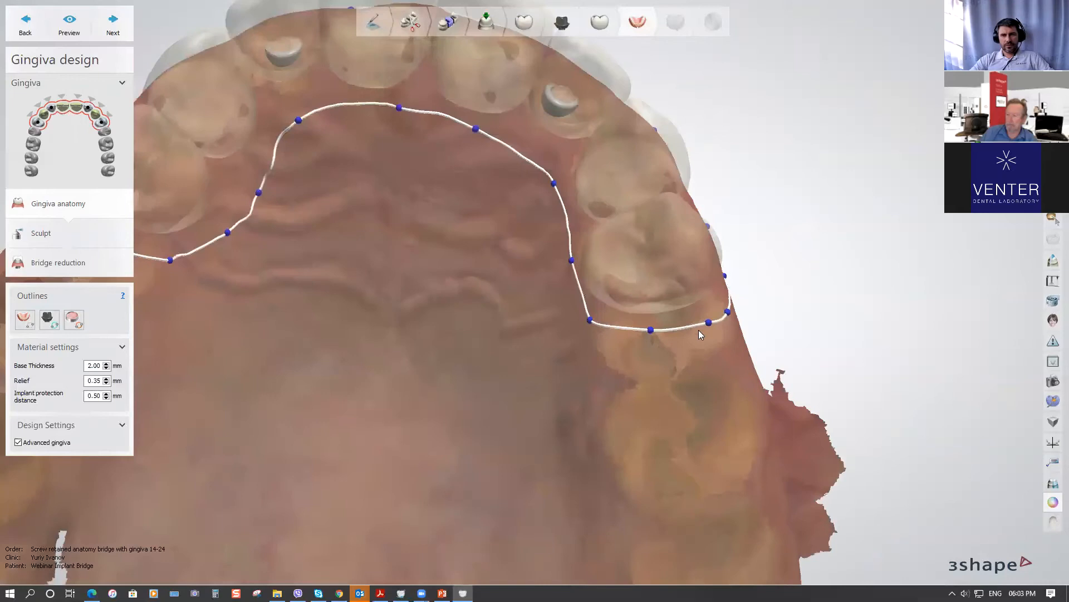
left_click_drag(651, 330, 652, 345)
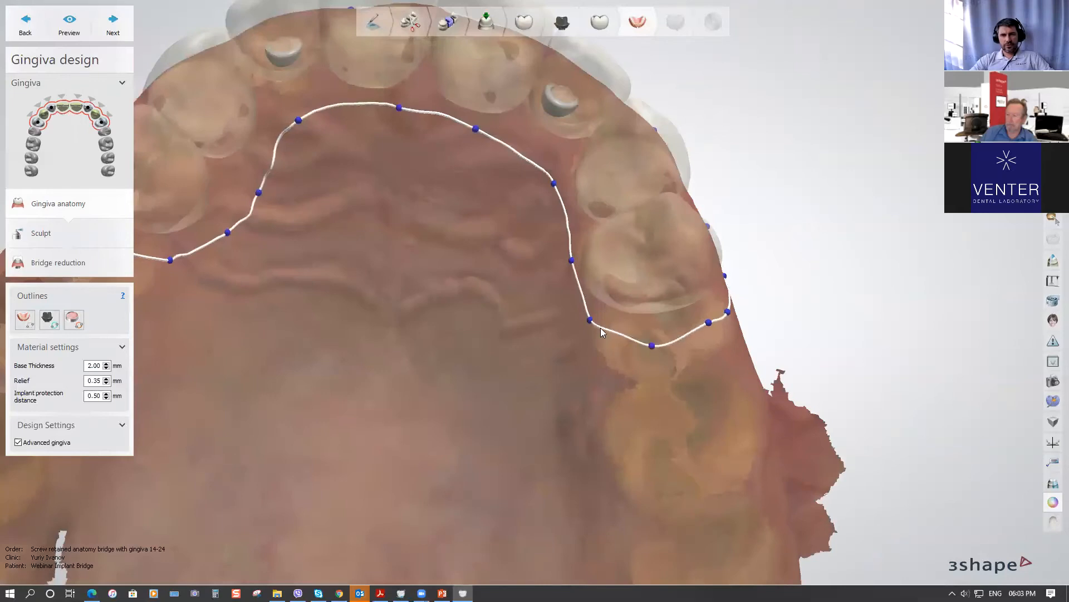
left_click_drag(590, 320, 587, 325)
right_click_drag(590, 304, 579, 276)
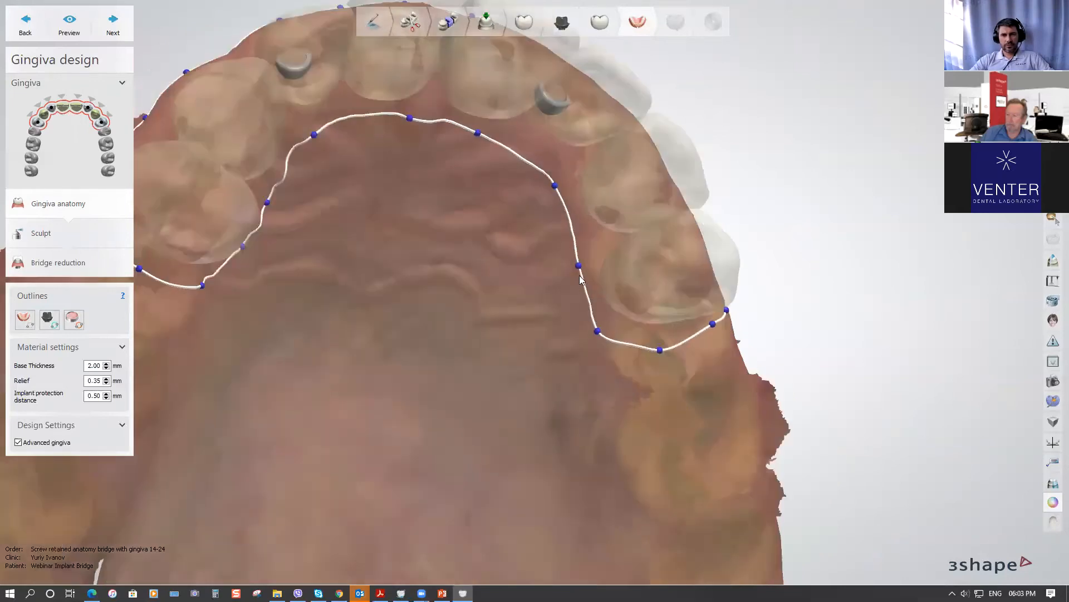
left_click_drag(580, 268, 577, 273)
left_click_drag(557, 191, 556, 195)
Reposition the palatal outline points beside teeth 14 and 13 for a smoother curve
middle_click_drag(356, 247, 437, 354)
right_click_drag(437, 354, 363, 399)
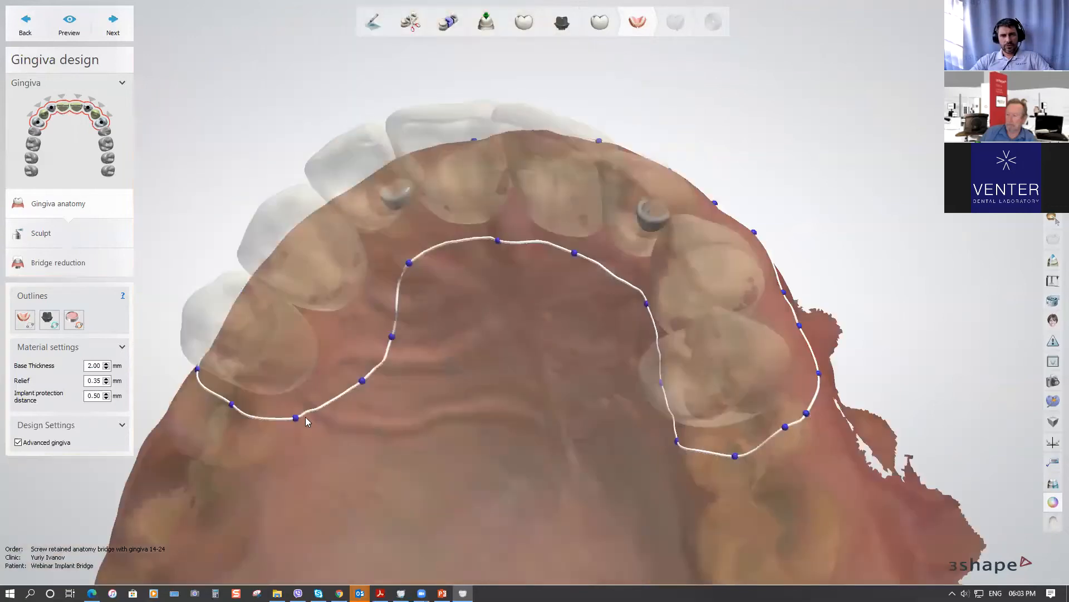
left_click_drag(296, 418, 295, 428)
left_click_drag(363, 382, 350, 387)
left_click_drag(392, 337, 380, 324)
Shift the palatal outline points behind the central incisors slightly away from the teeth
right_click_drag(409, 267, 468, 265)
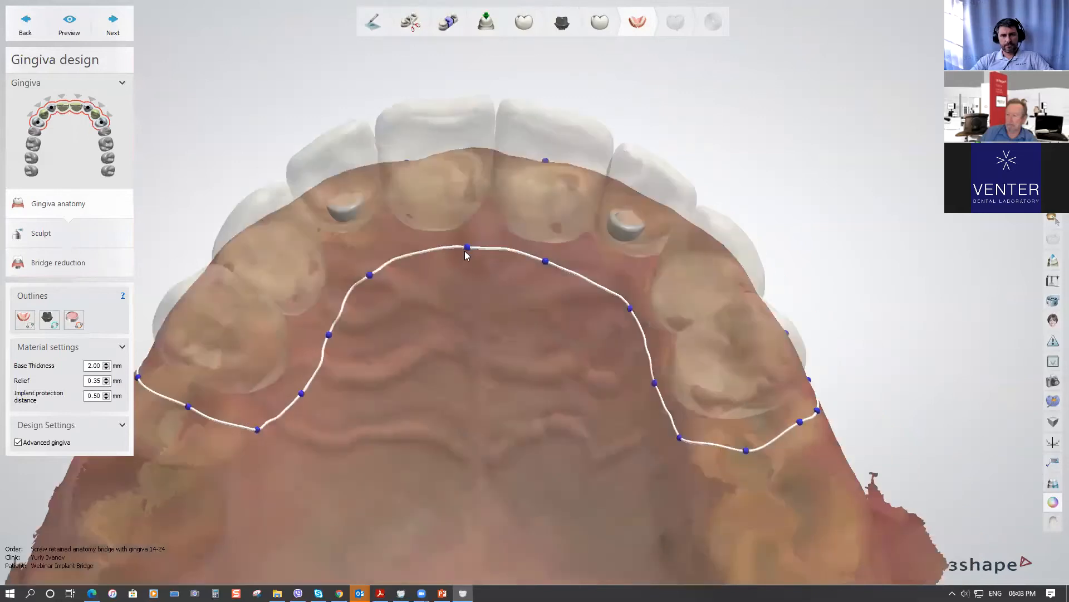
left_click_drag(467, 259, 469, 262)
left_click_drag(545, 261, 539, 272)
Raise the labial gingiva outline points above teeth 11 and 21 and adjust the point between the central incisors
scroll(418, 342, "down", 2)
right_click_drag(441, 458, 390, 374)
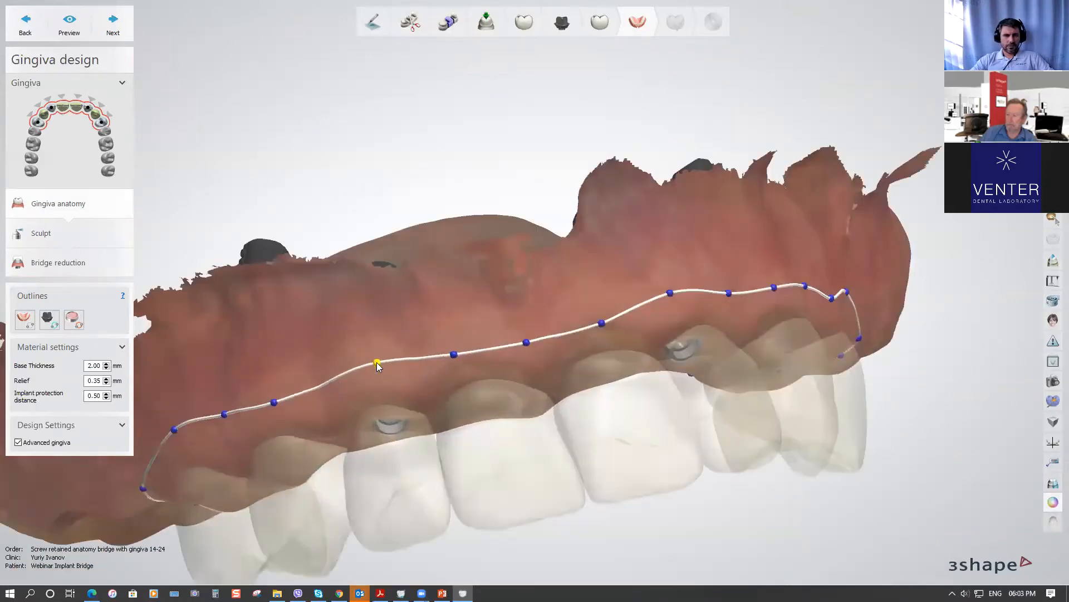
right_click_drag(299, 415, 340, 372)
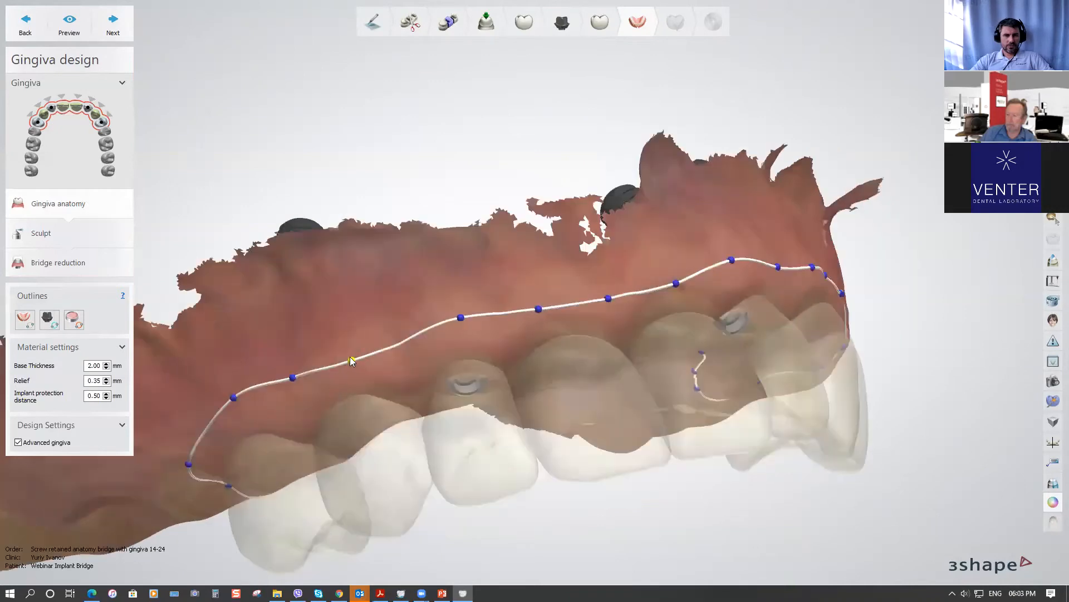
right_click_drag(530, 342, 428, 334)
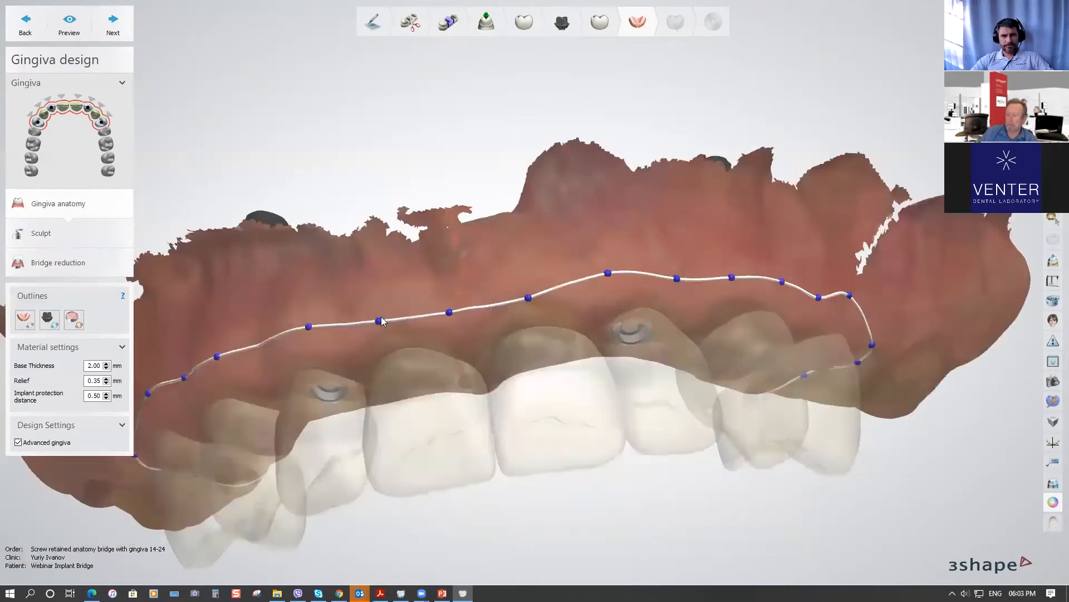
left_click_drag(380, 313, 381, 309)
left_click_drag(449, 312, 463, 313)
left_click_drag(530, 302, 528, 291)
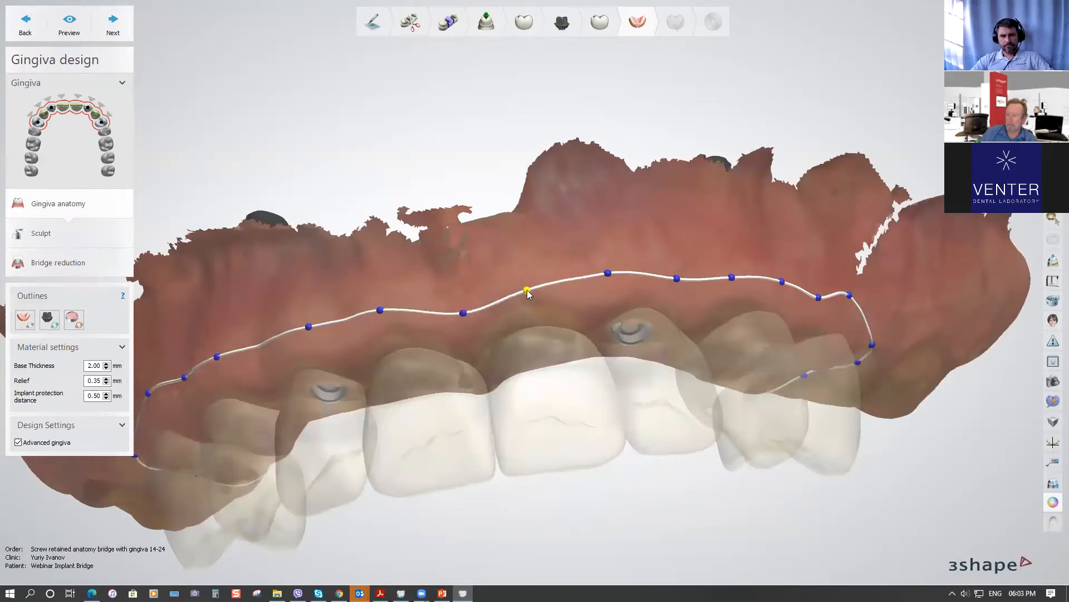
right_click_drag(527, 290, 558, 346)
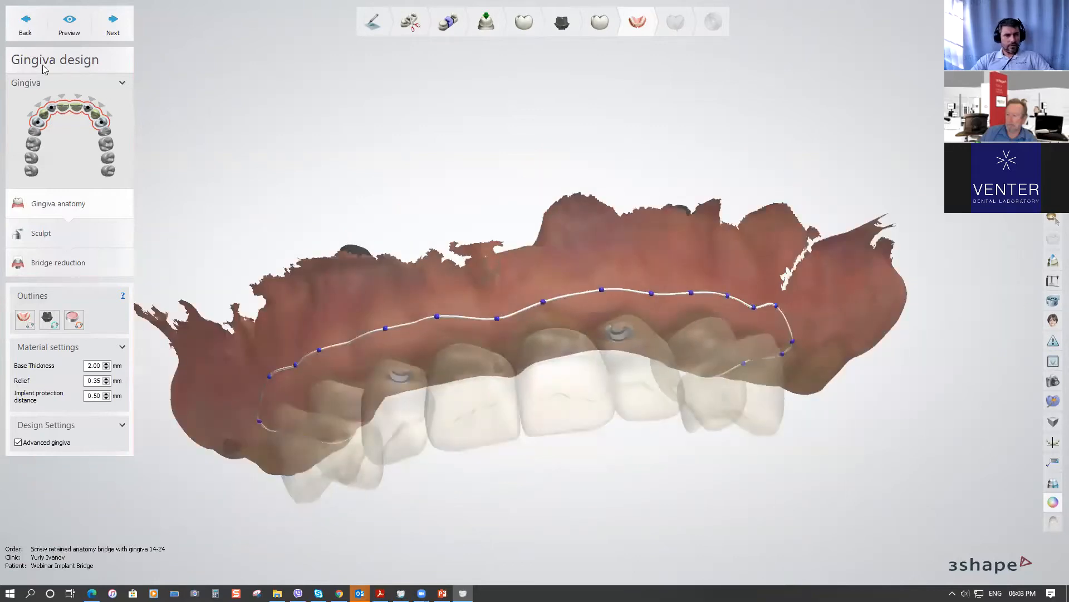
Generate a preview of the artificial gingiva from the finished outline and inspect it from the labial side
left_click(70, 25)
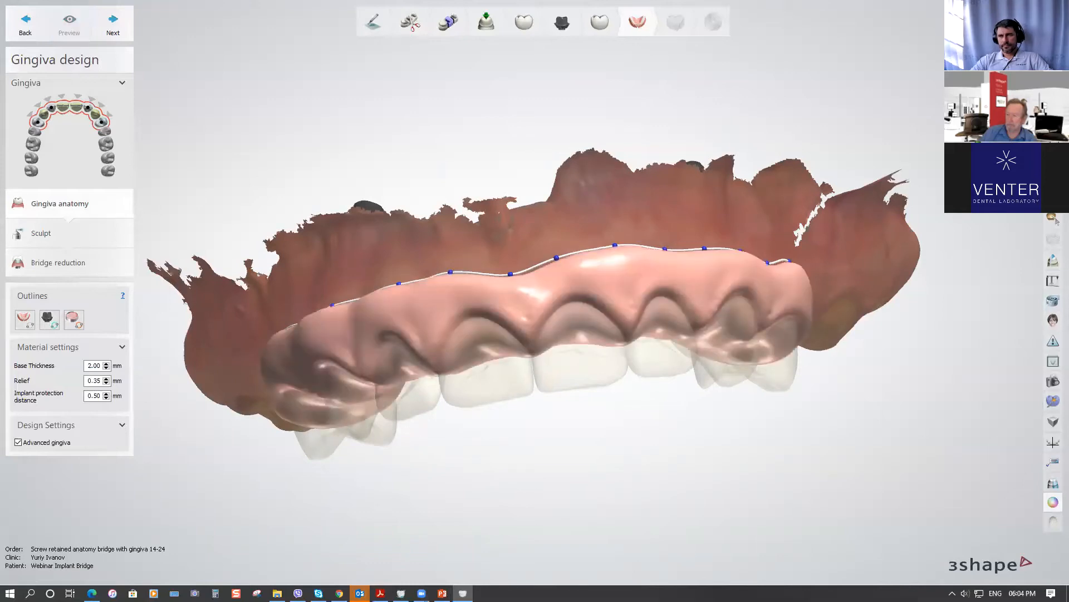
right_click_drag(511, 347, 625, 260)
scroll(527, 302, "up", 4)
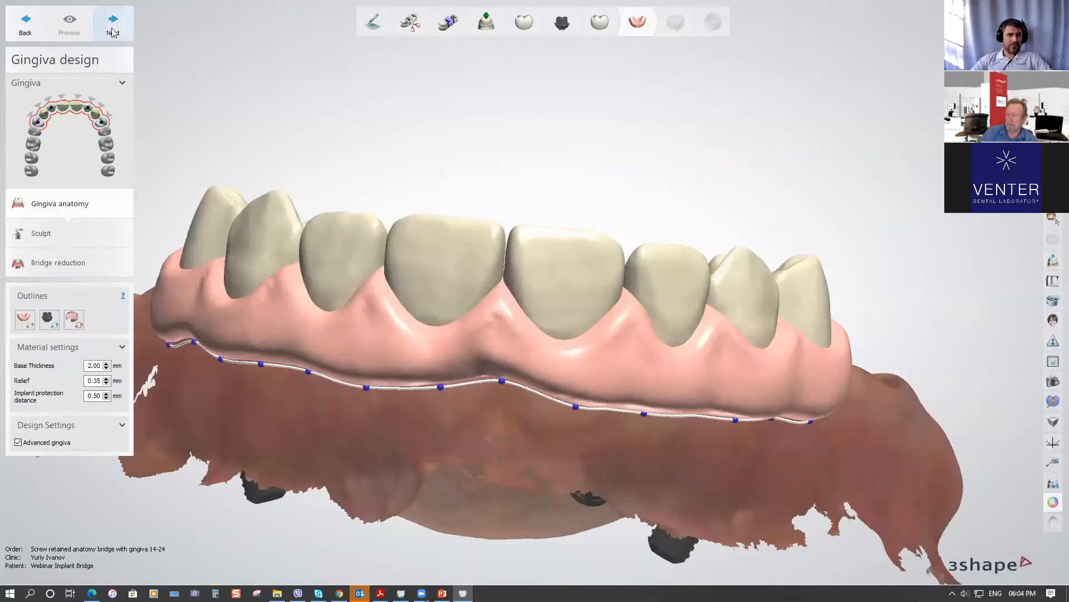
Start sculpting the gingiva and morph the labial margins at teeth 13 and 12 back to expose more of the tooth necks
left_click(73, 234)
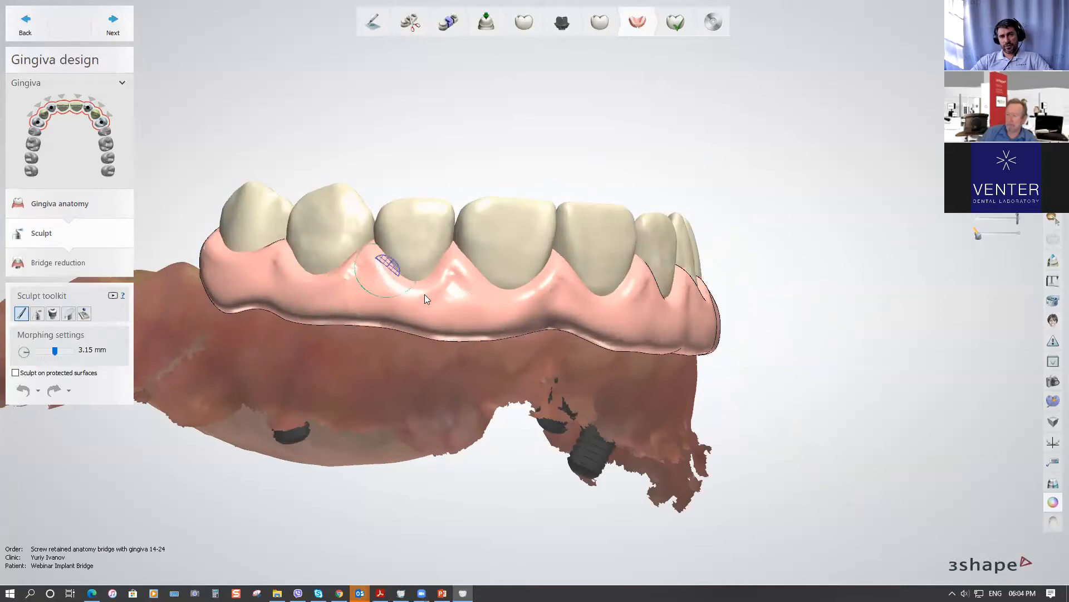
right_click_drag(599, 292, 559, 310)
scroll(559, 311, "up", 5)
mouse_move(623, 322)
right_mouse_down()
mouse_move(602, 295)
mouse_move(698, 340)
right_mouse_up()
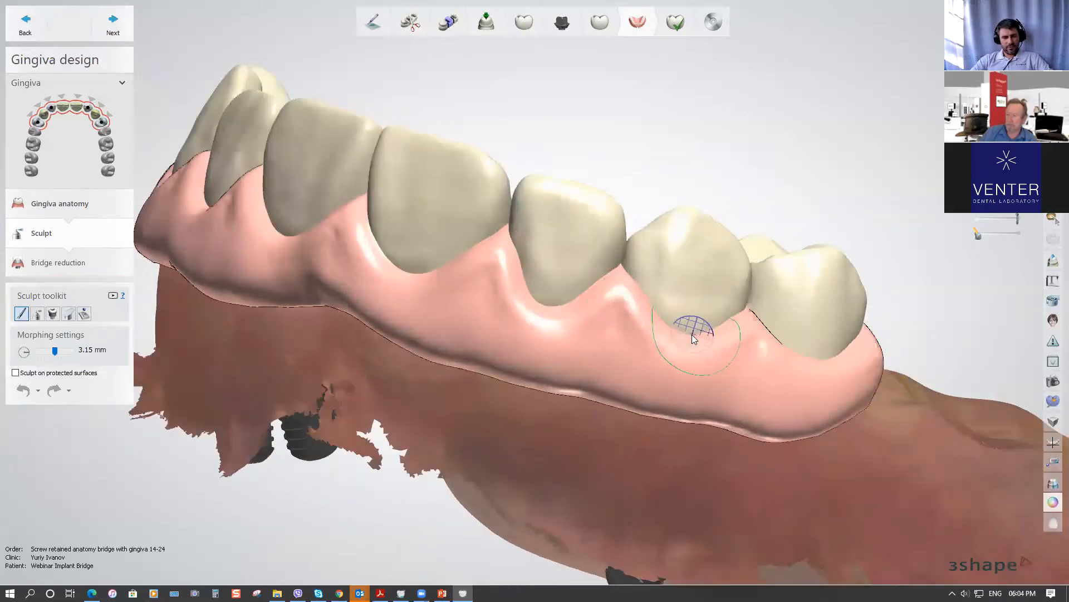
left_click_drag(694, 338, 694, 384)
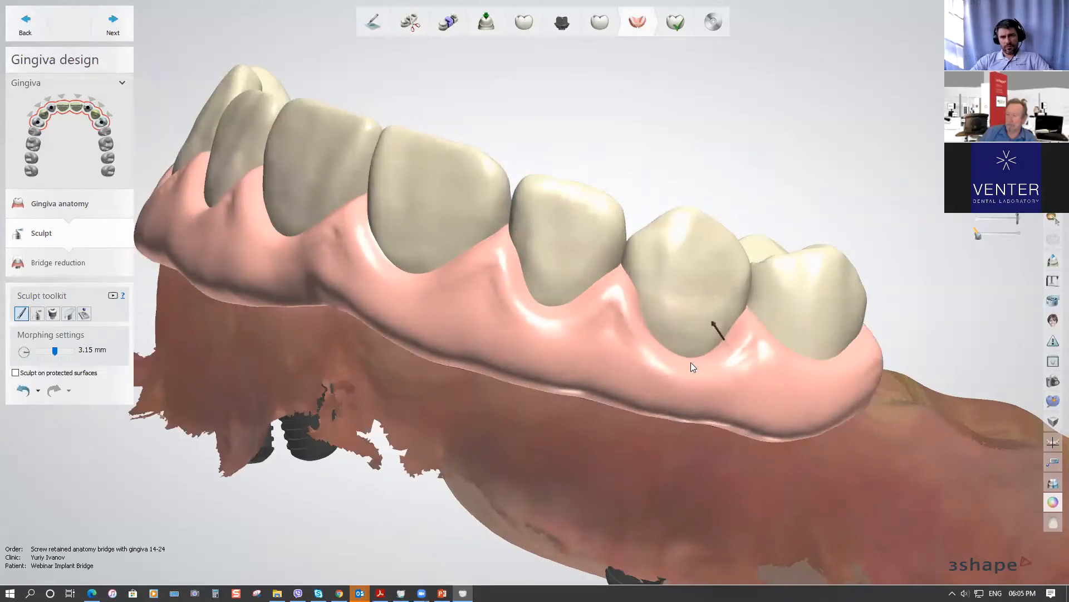
left_click_drag(683, 355, 684, 375)
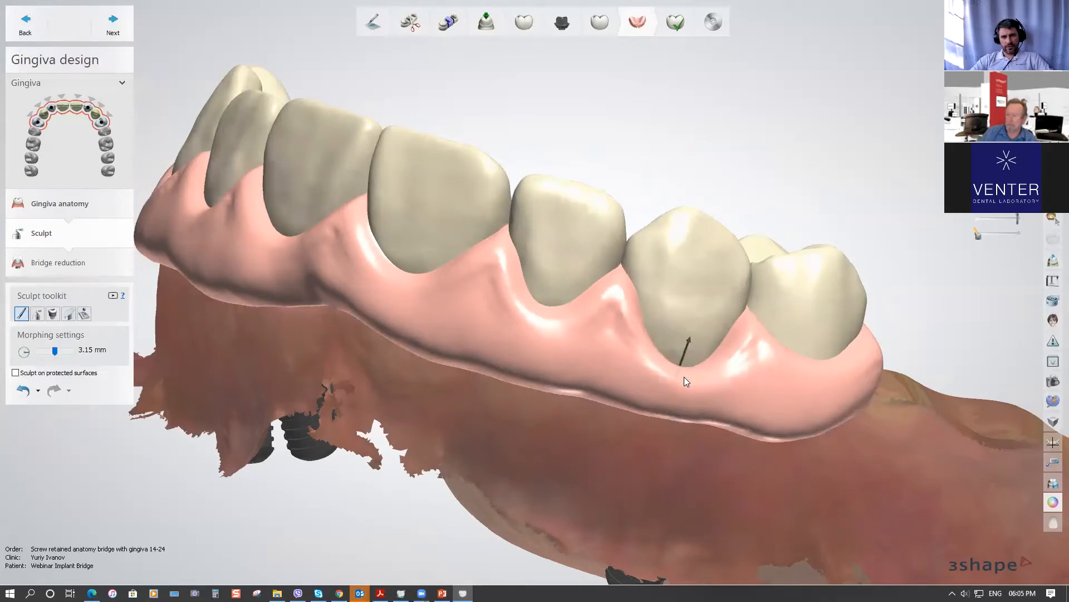
left_click_drag(562, 302, 564, 328)
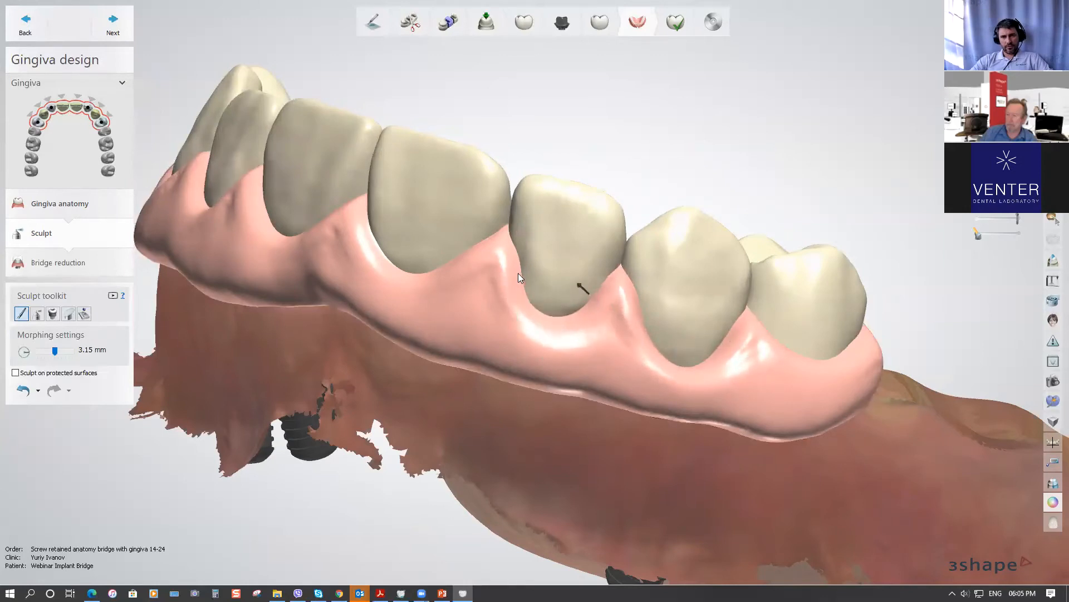
Morph the labial gingival margins at teeth 11 and 21 away from the incisal edges, rounding their contours
right_click_drag(578, 266, 592, 273)
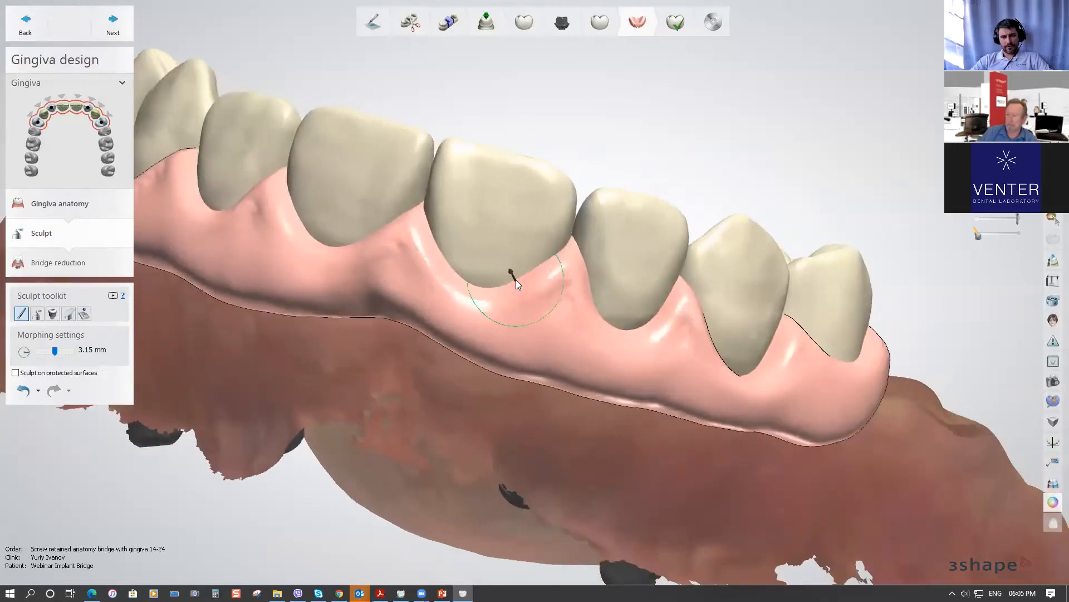
mouse_move(516, 280)
left_mouse_down()
mouse_move(518, 299)
mouse_move(477, 295)
mouse_move(472, 318)
left_mouse_up()
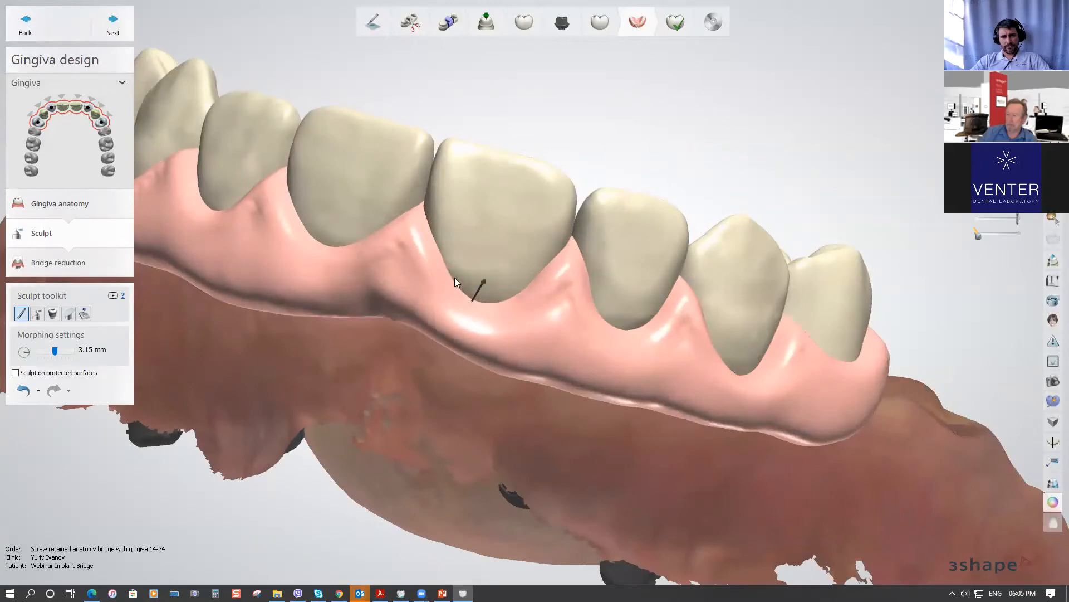
mouse_move(434, 260)
left_mouse_down()
mouse_move(438, 287)
mouse_move(470, 306)
mouse_move(520, 294)
mouse_move(519, 307)
left_mouse_up()
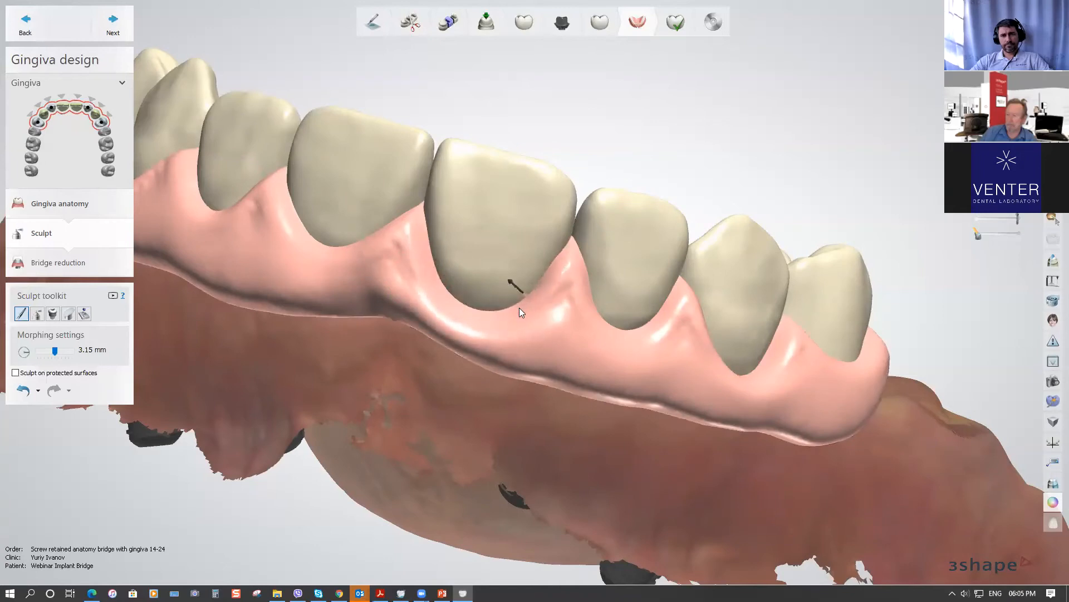
right_click_drag(500, 262, 432, 293)
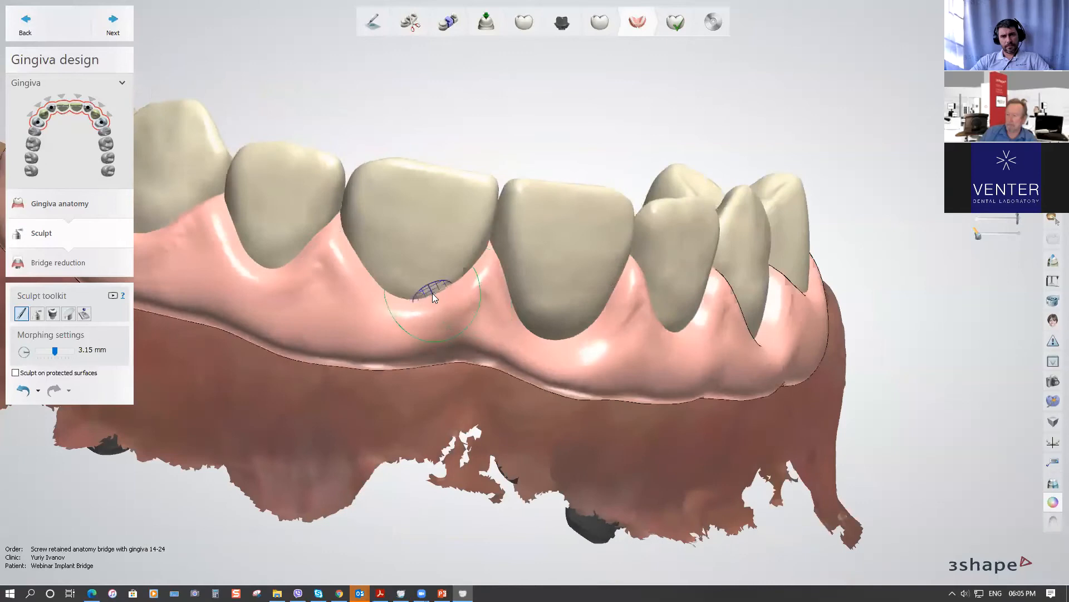
mouse_move(436, 304)
left_mouse_down()
mouse_move(439, 329)
mouse_move(449, 307)
left_mouse_up()
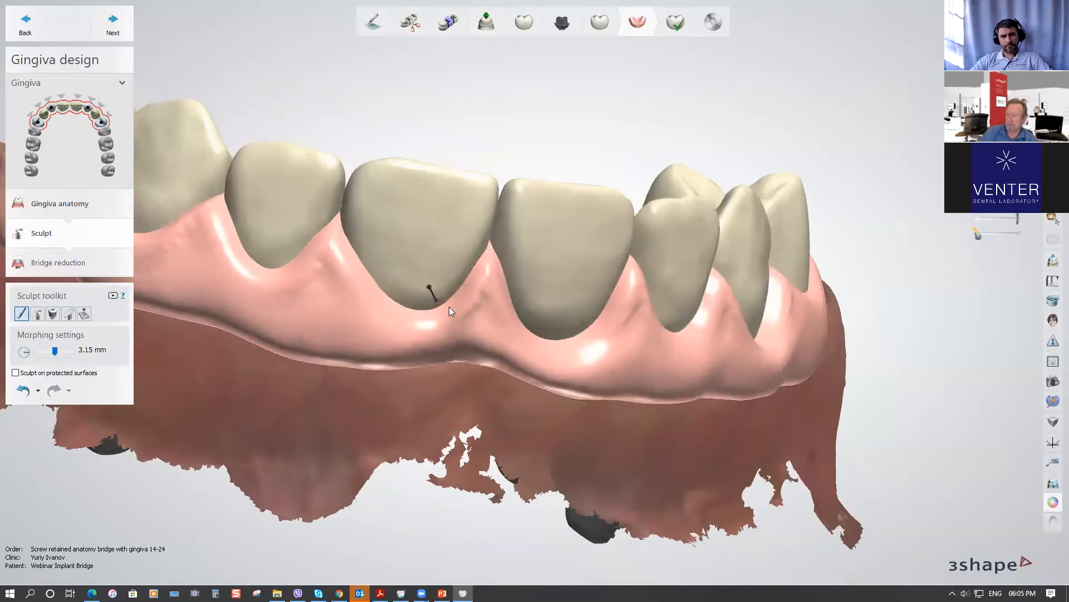
left_click_drag(381, 316, 362, 279)
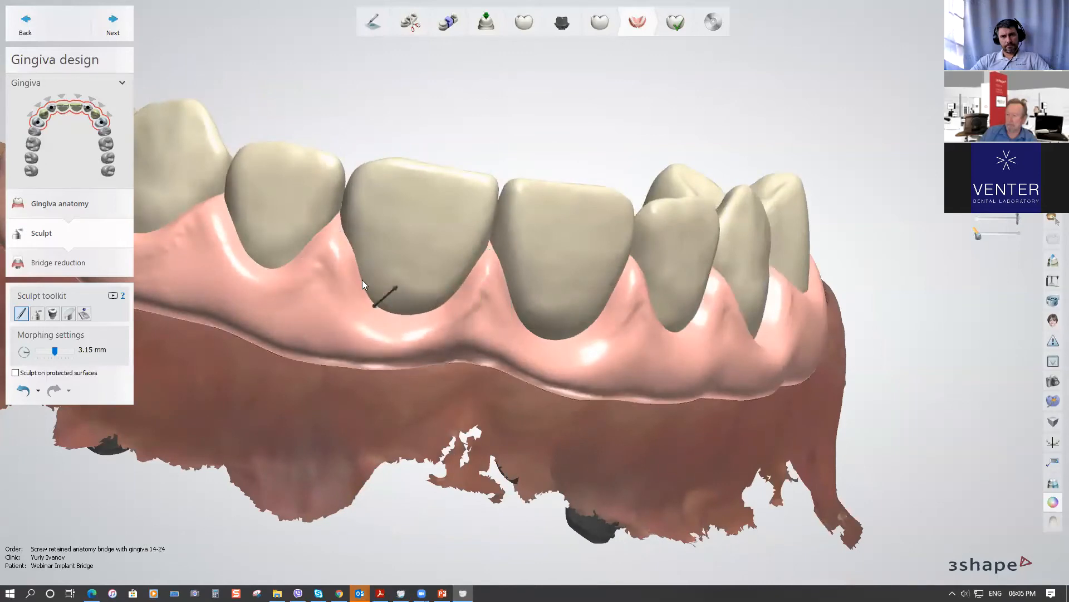
right_click_drag(402, 271, 397, 275)
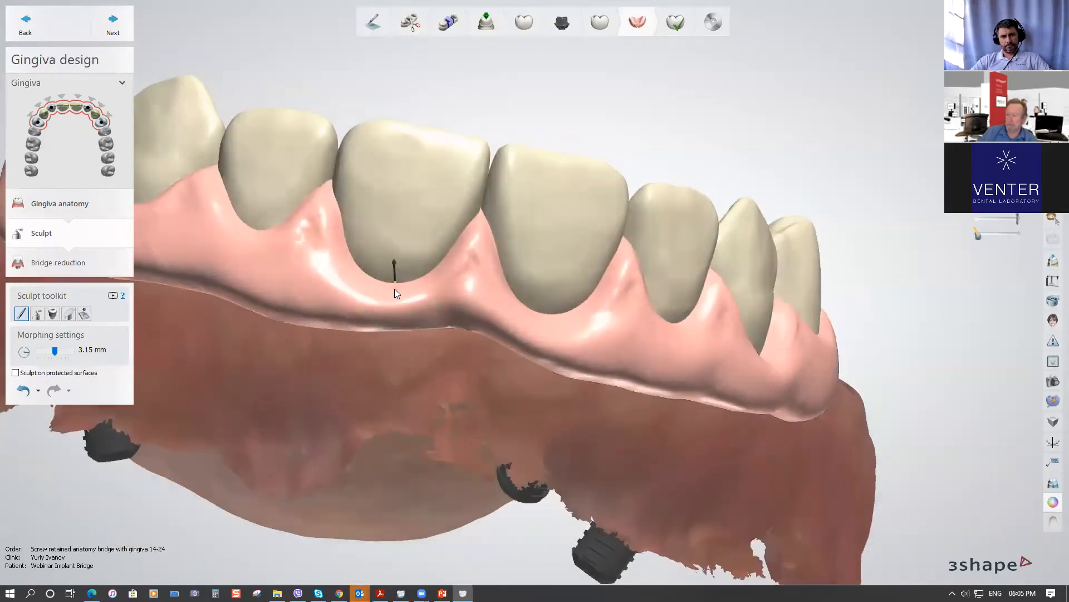
Morph the labial gingiva around teeth 22 and 23 to lengthen the visible crowns and shape the papillae beside tooth 22
right_click_drag(479, 247, 444, 277)
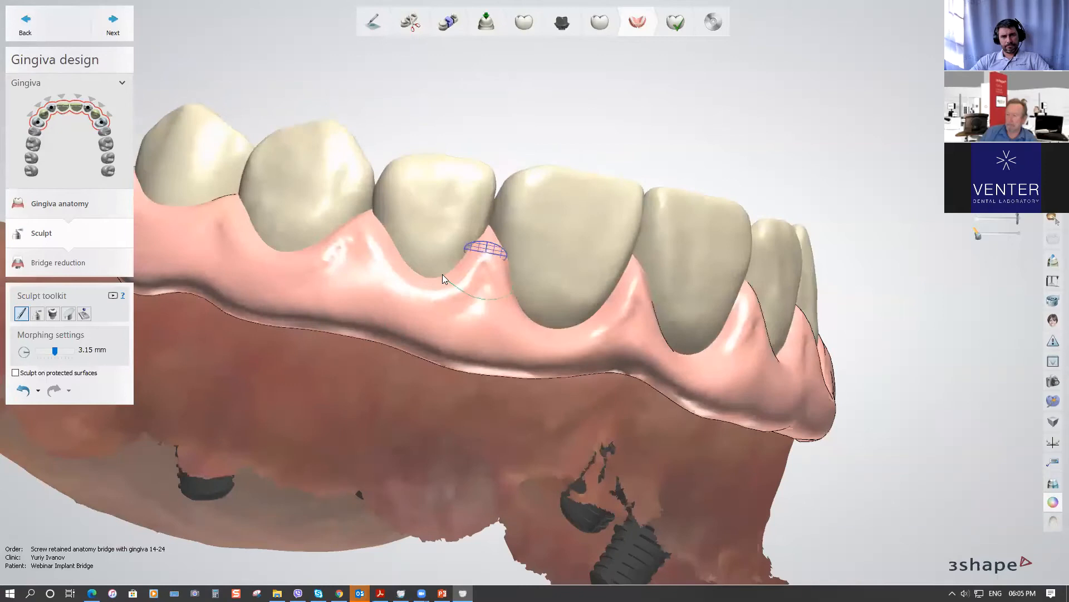
left_click_drag(421, 302, 421, 312)
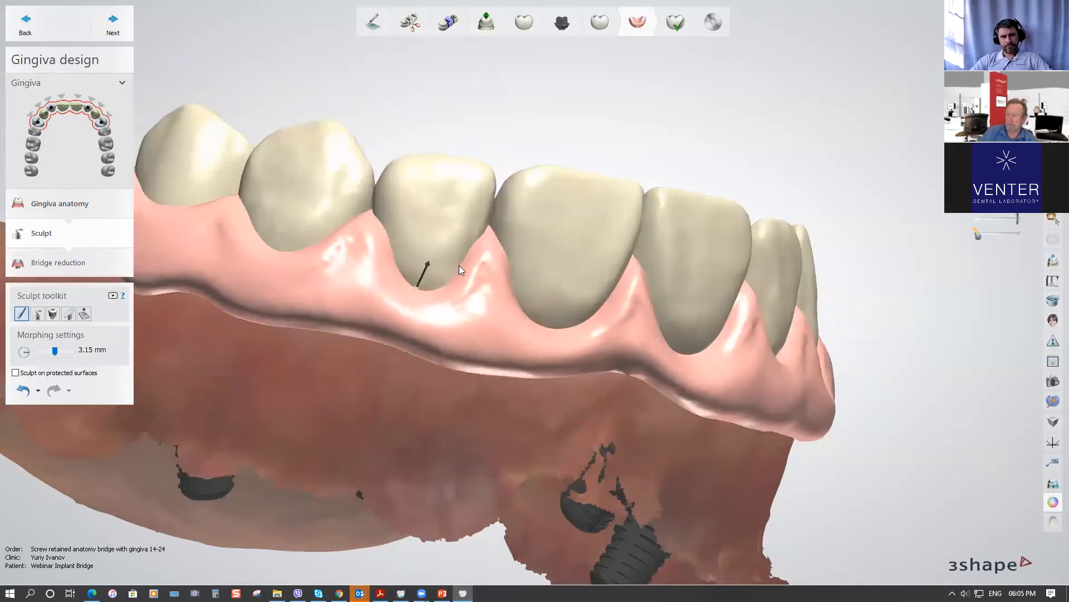
left_click_drag(497, 247, 492, 265)
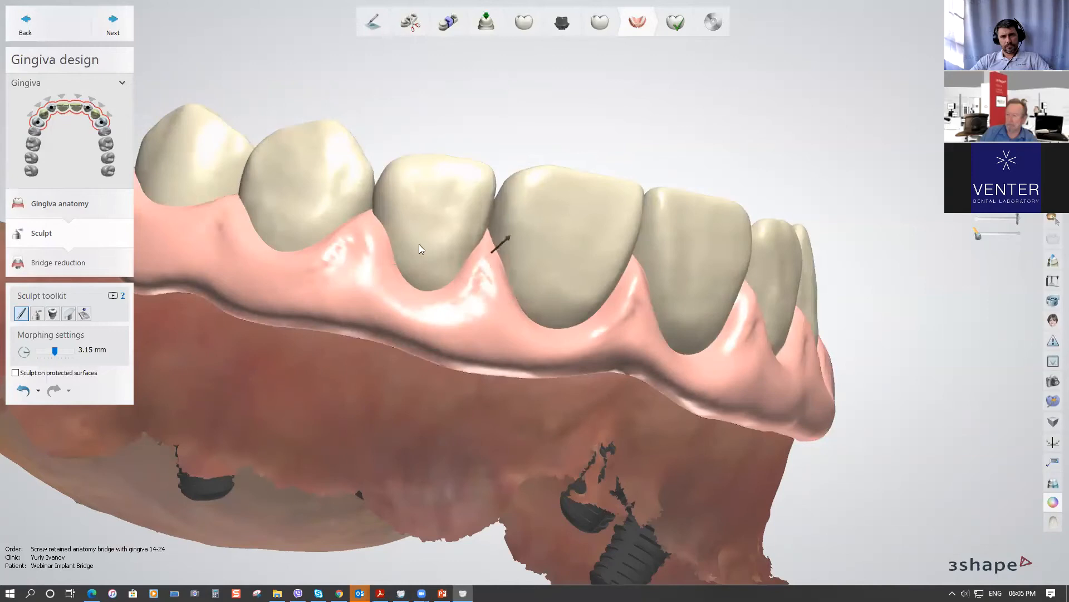
mouse_move(340, 235)
left_mouse_down()
mouse_move(280, 268)
mouse_move(278, 289)
mouse_move(266, 270)
left_mouse_up()
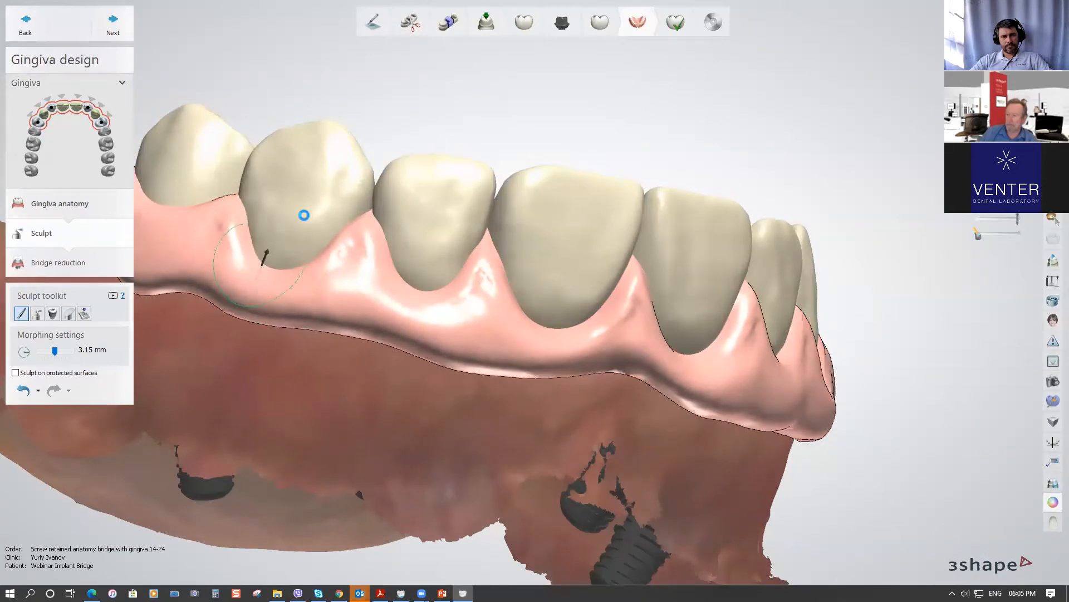
right_click_drag(454, 172, 450, 201)
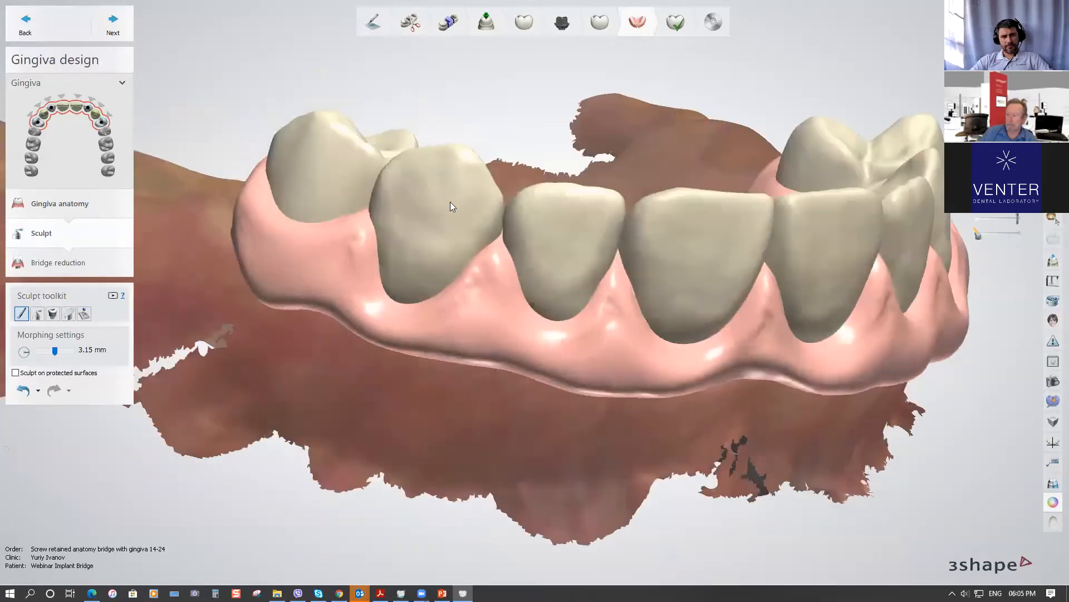
left_click_drag(369, 279, 423, 277)
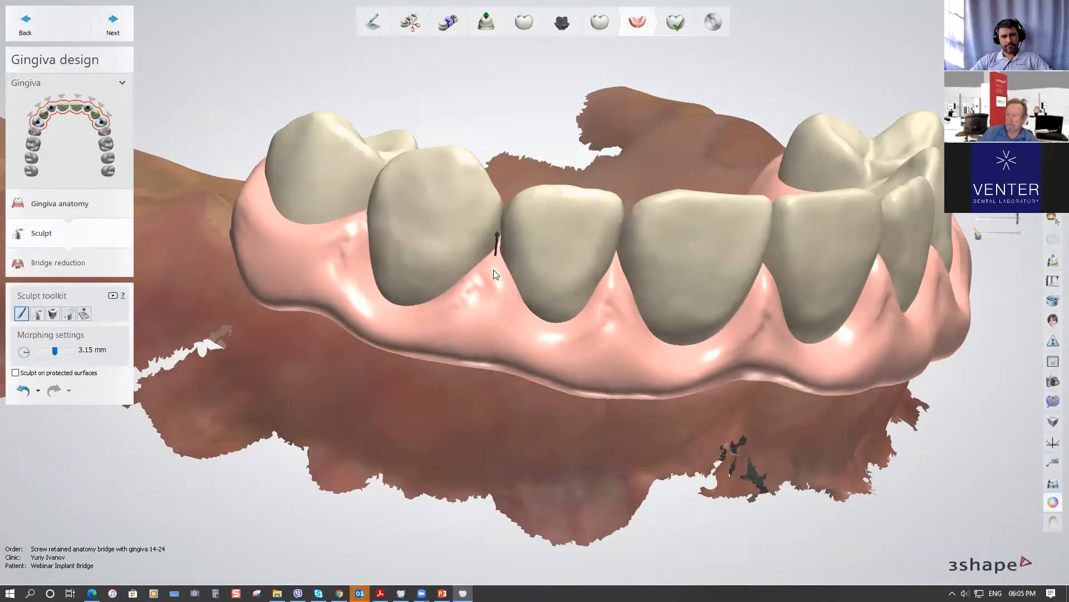
Morph the gingival margin back along the buccal and distal sides of tooth 24
left_click_drag(293, 224, 288, 268)
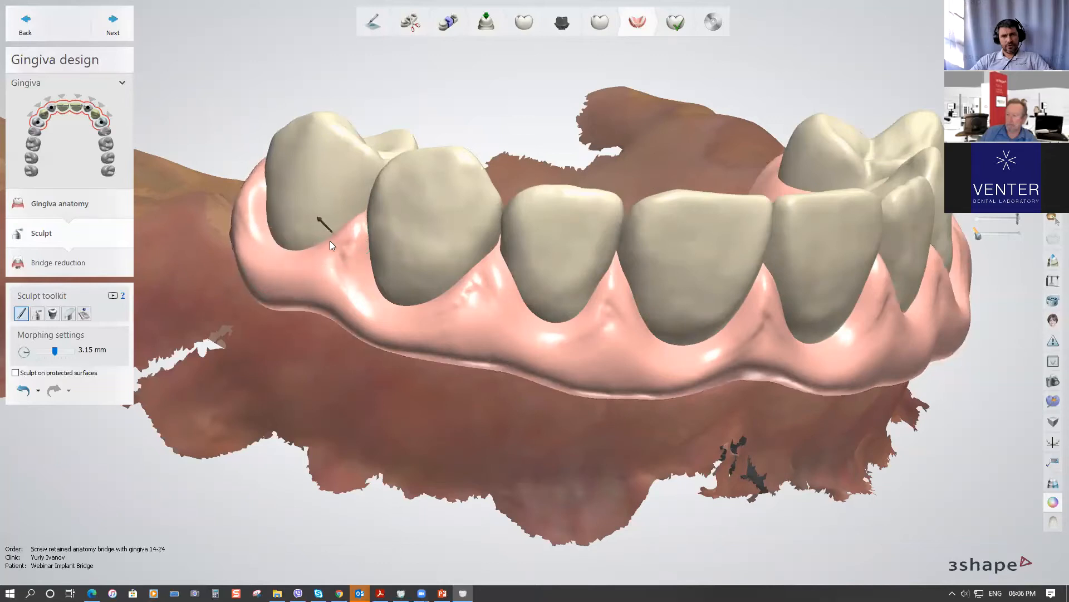
right_click_drag(306, 189, 355, 206)
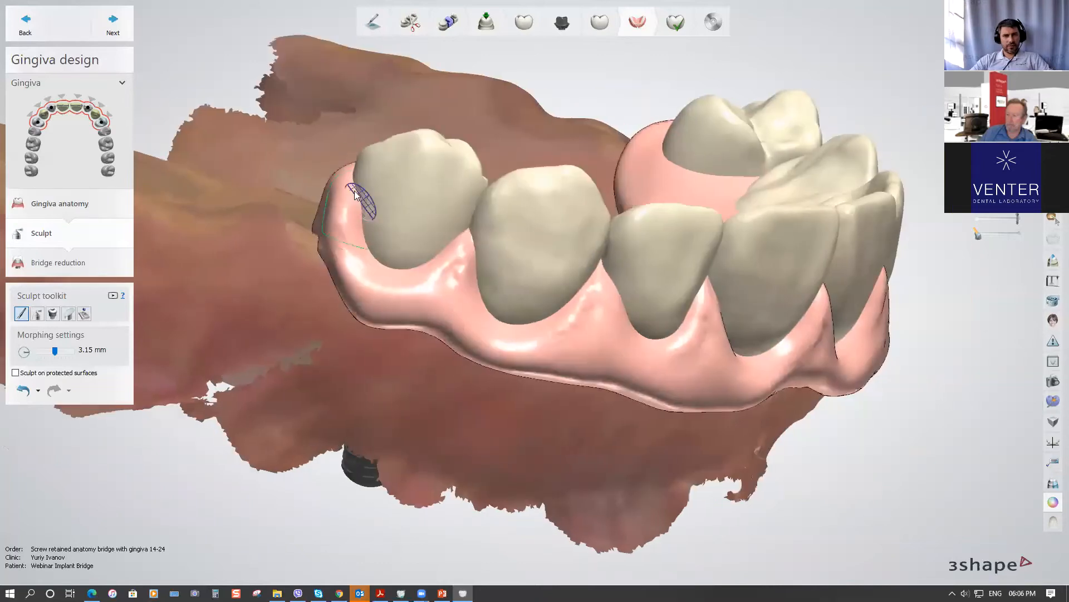
mouse_move(351, 179)
left_mouse_down()
mouse_move(349, 199)
mouse_move(365, 199)
mouse_move(349, 226)
mouse_move(385, 226)
left_mouse_up()
Reshape the labial papillae between the incisors and between teeth 12 and 13
mouse_move(467, 241)
right_mouse_down()
mouse_move(367, 183)
mouse_move(596, 228)
mouse_move(458, 239)
right_mouse_up()
scroll(432, 224, "up", 3)
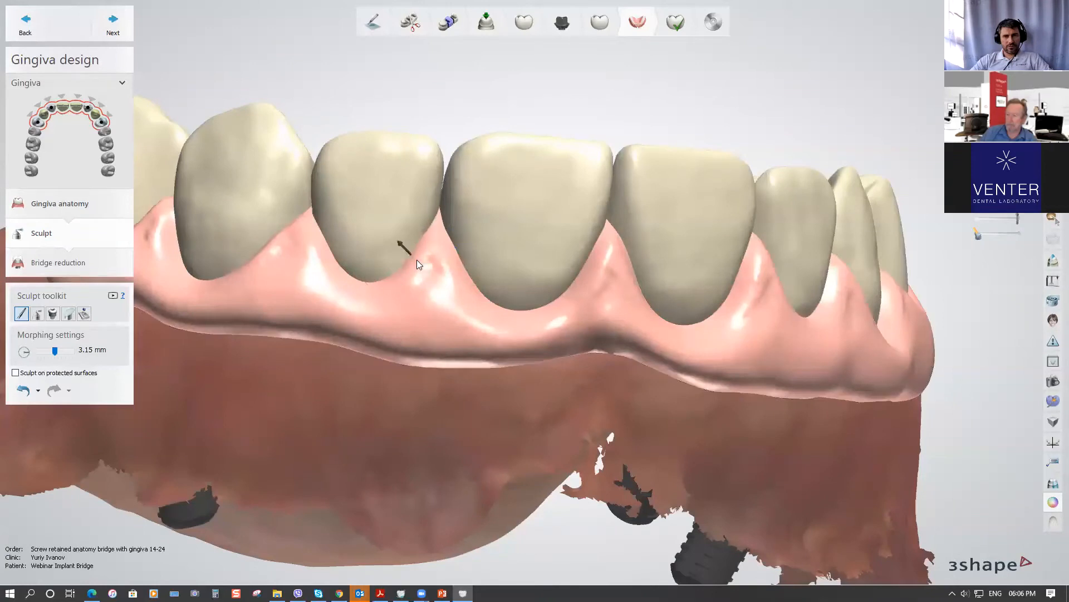
right_click_drag(525, 222, 496, 220)
left_click_drag(500, 245, 508, 269)
right_click_drag(583, 228, 613, 239)
left_click_drag(635, 283, 639, 258)
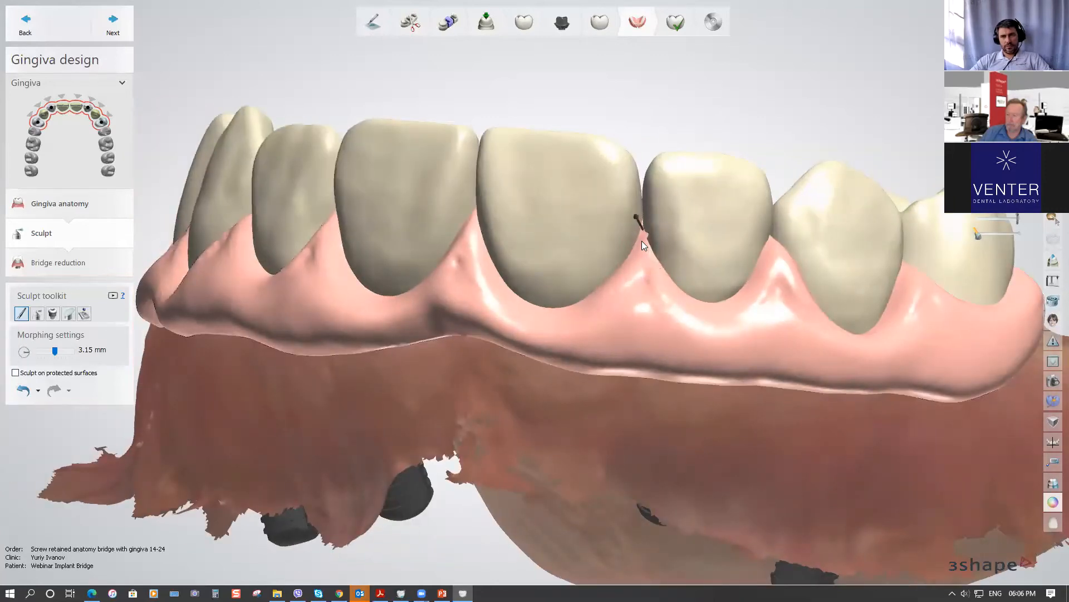
right_click_drag(660, 231, 697, 247)
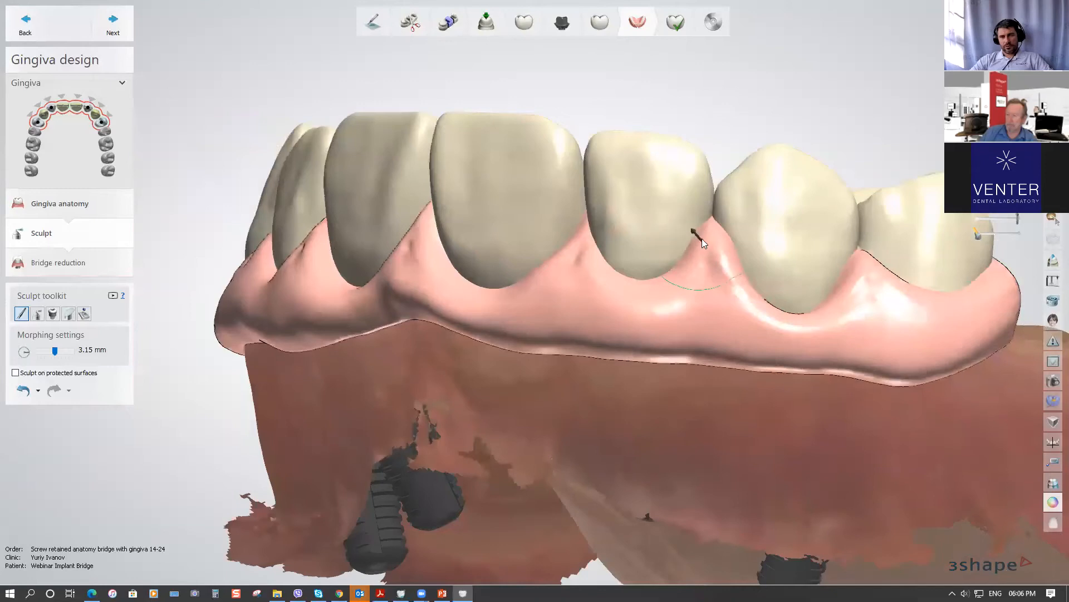
left_click_drag(729, 259, 721, 280)
Morph the gingival margin back on the buccal and distal sides of tooth 14
mouse_move(595, 237)
right_mouse_down()
mouse_move(715, 271)
mouse_move(675, 314)
right_mouse_up()
left_click_drag(644, 362, 641, 389)
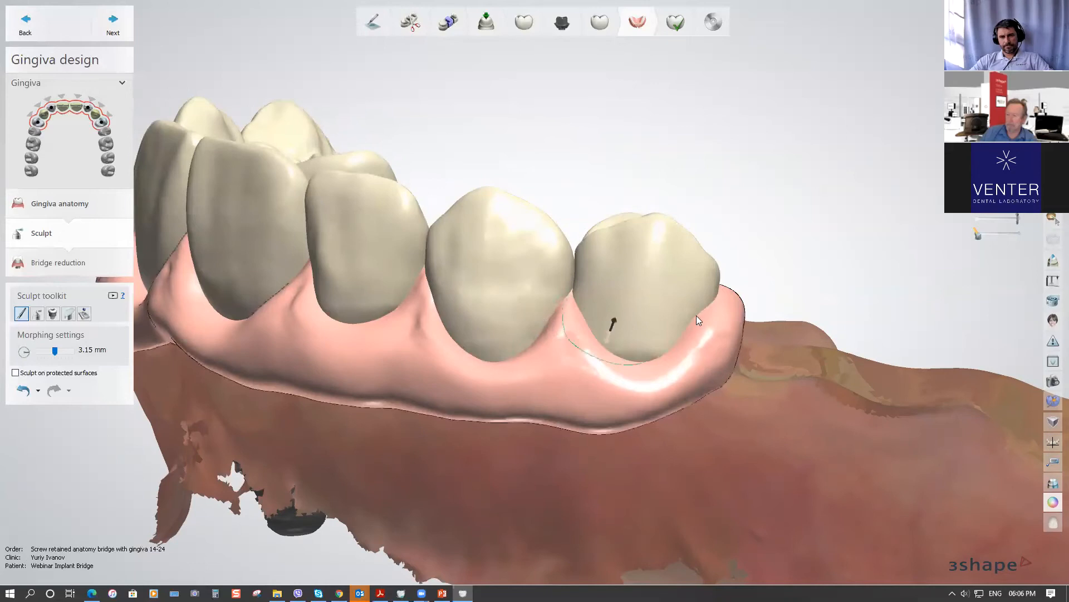
right_click_drag(602, 279, 540, 319)
scroll(655, 182, "up", 3)
right_click_drag(655, 183, 330, 287)
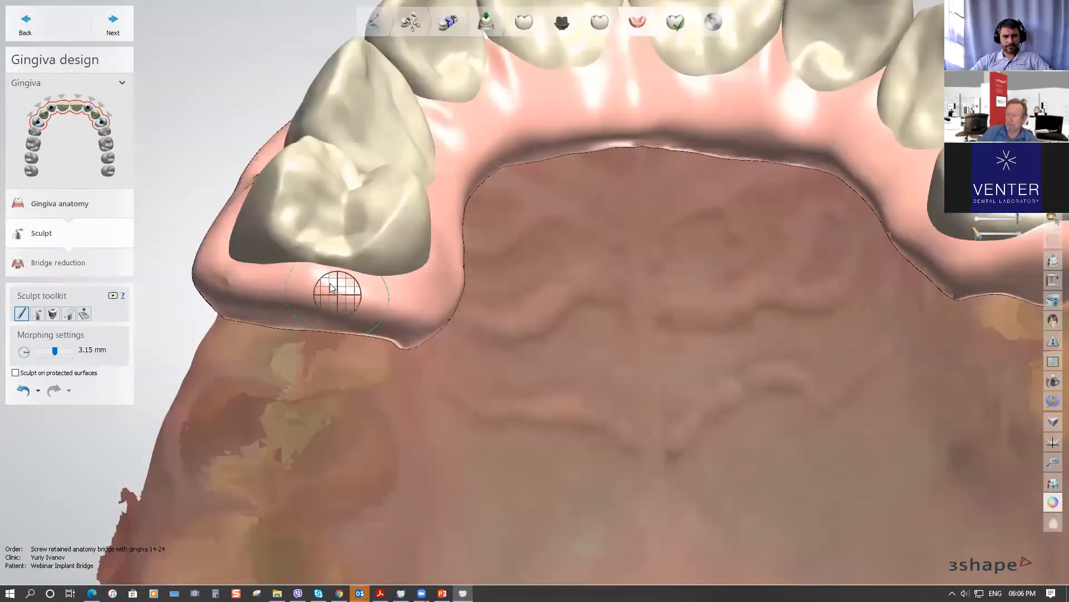
left_click(361, 281)
Morph the gingiva distal to tooth 24 away from the crown to shape its distal margin
mouse_move(724, 233)
right_mouse_down()
mouse_move(491, 249)
mouse_move(721, 245)
right_mouse_up()
left_click(725, 253)
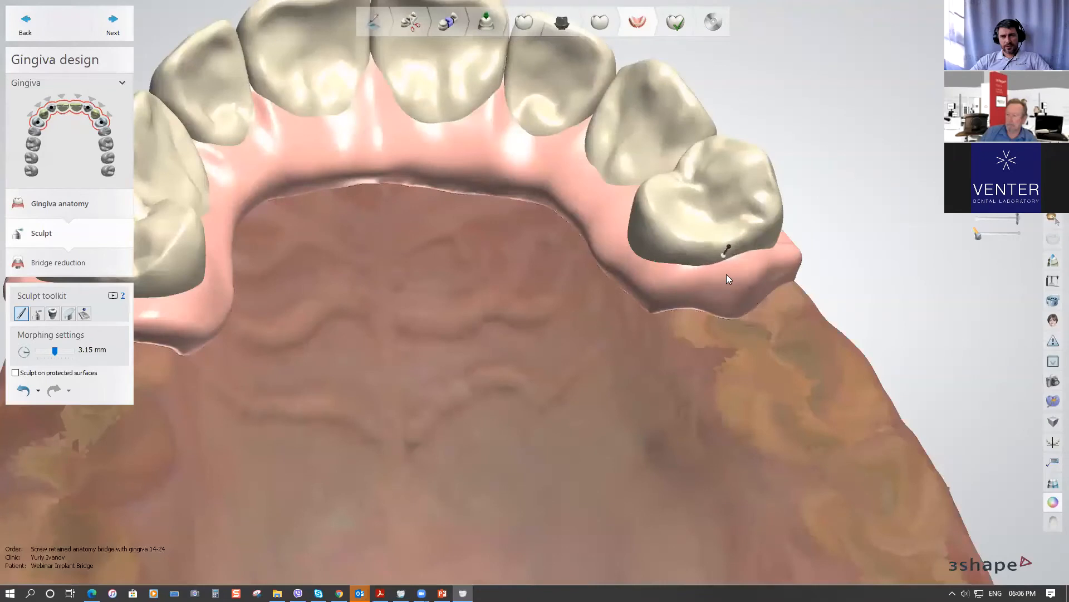
left_click(761, 260)
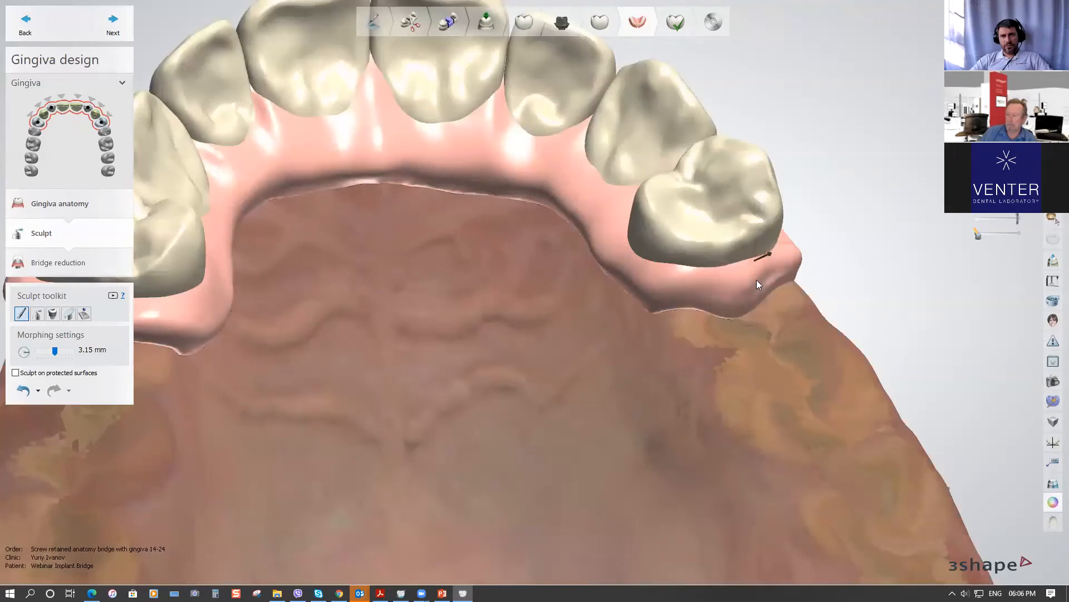
left_click(677, 264)
mouse_move(709, 230)
right_mouse_down()
mouse_move(676, 262)
mouse_move(688, 236)
right_mouse_up()
left_click_drag(692, 291, 696, 299)
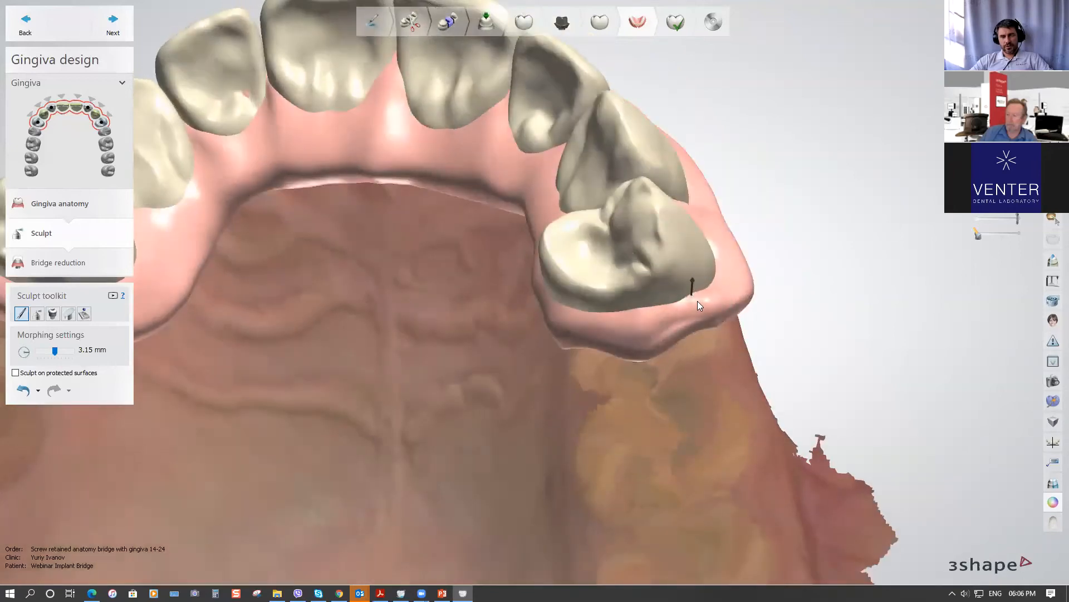
Morph the palatal gingival margin of tooth 13 back to expose more of the crown
scroll(460, 210, "down", 4)
middle_click_drag(501, 210, 668, 260)
scroll(473, 212, "up", 3)
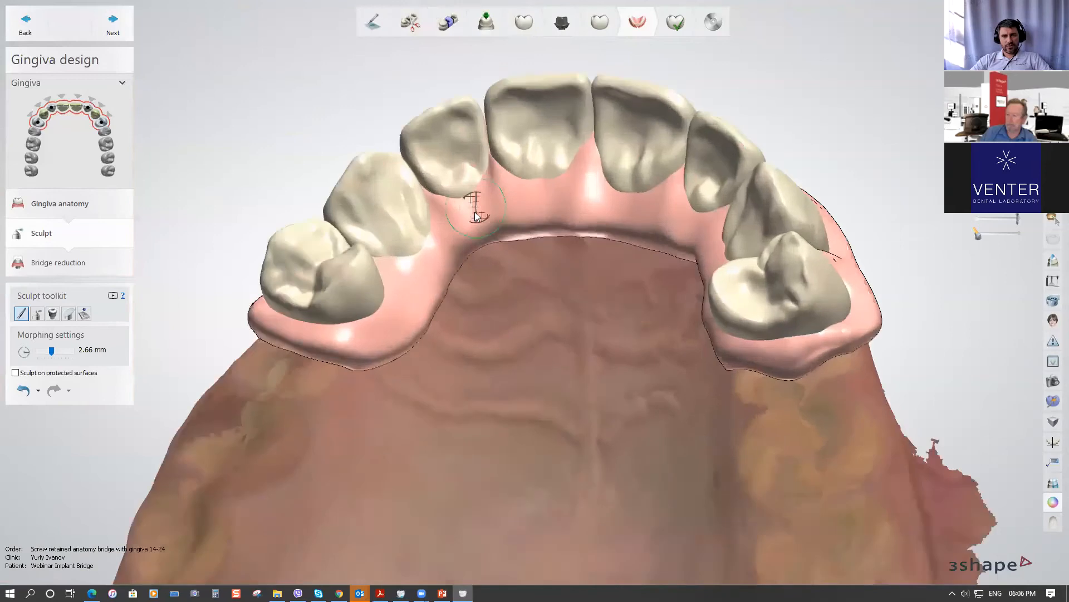
right_click_drag(471, 226, 445, 242)
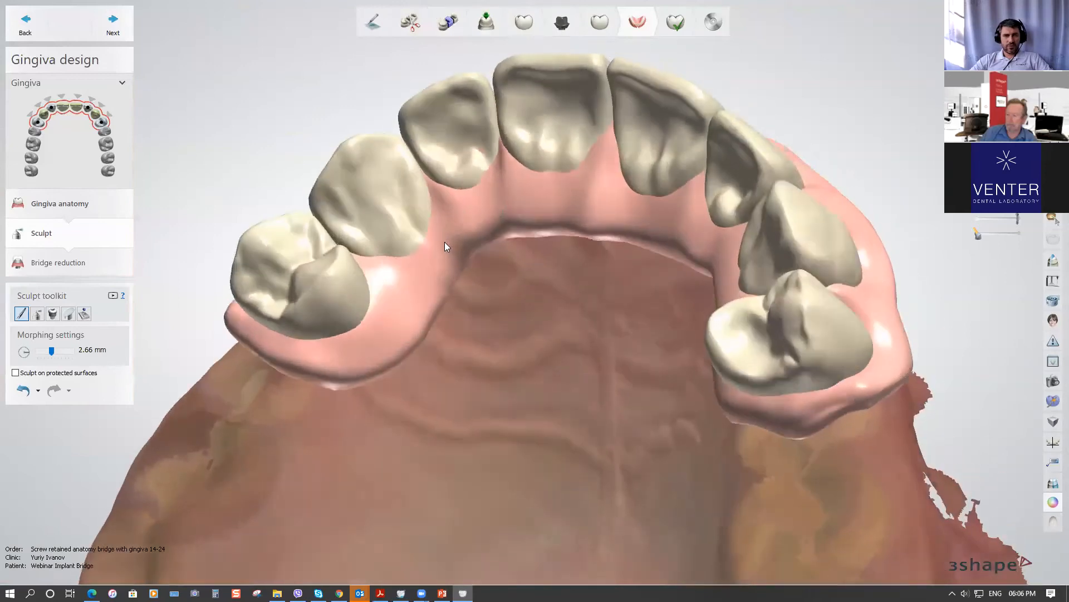
scroll(430, 214, "up", 3)
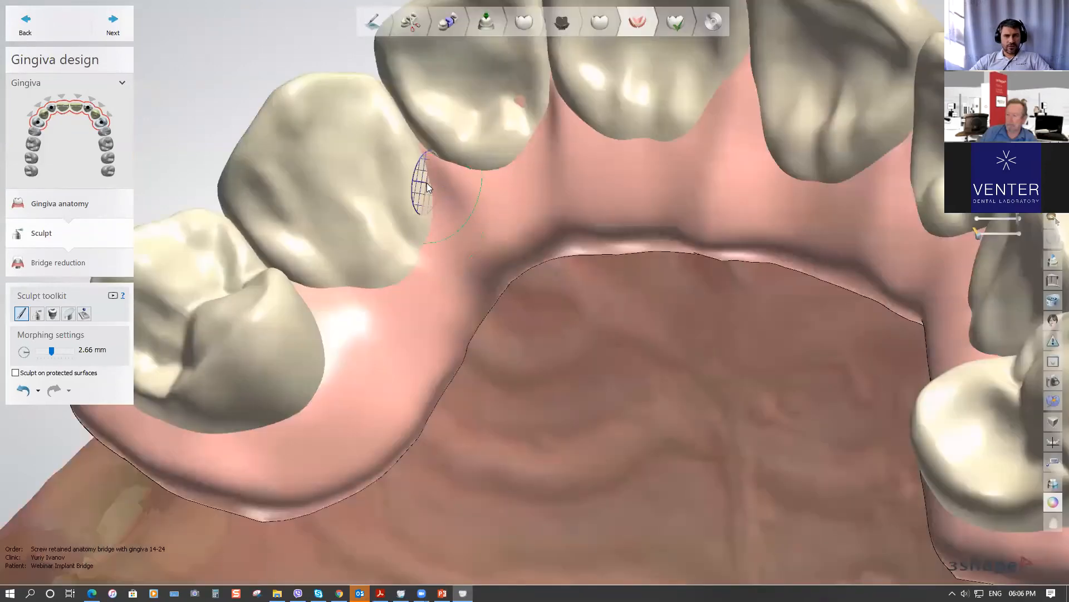
left_click_drag(413, 257, 429, 280)
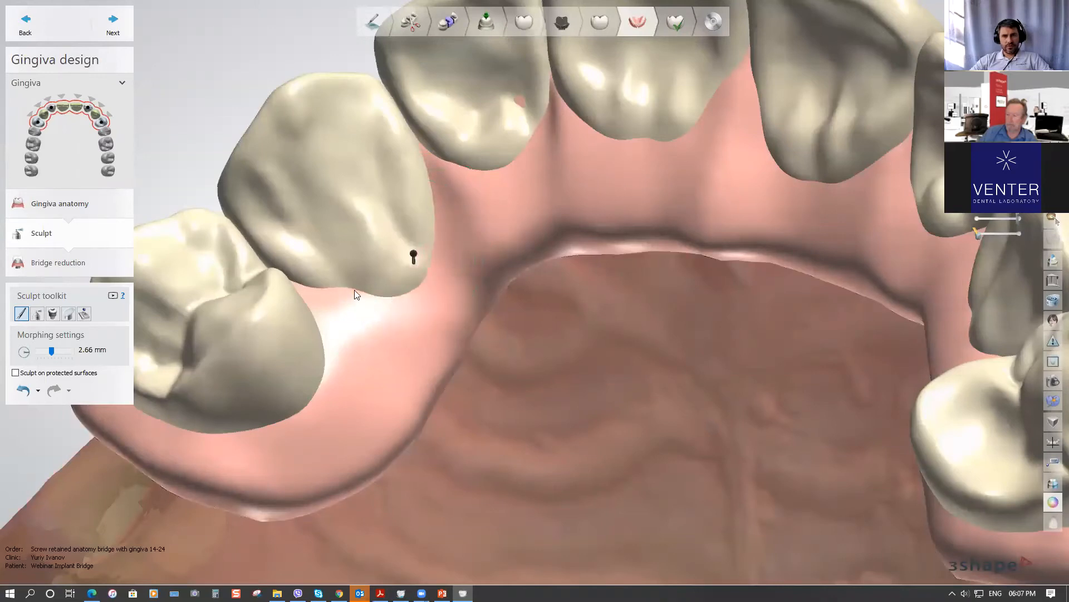
left_click_drag(352, 291, 357, 320)
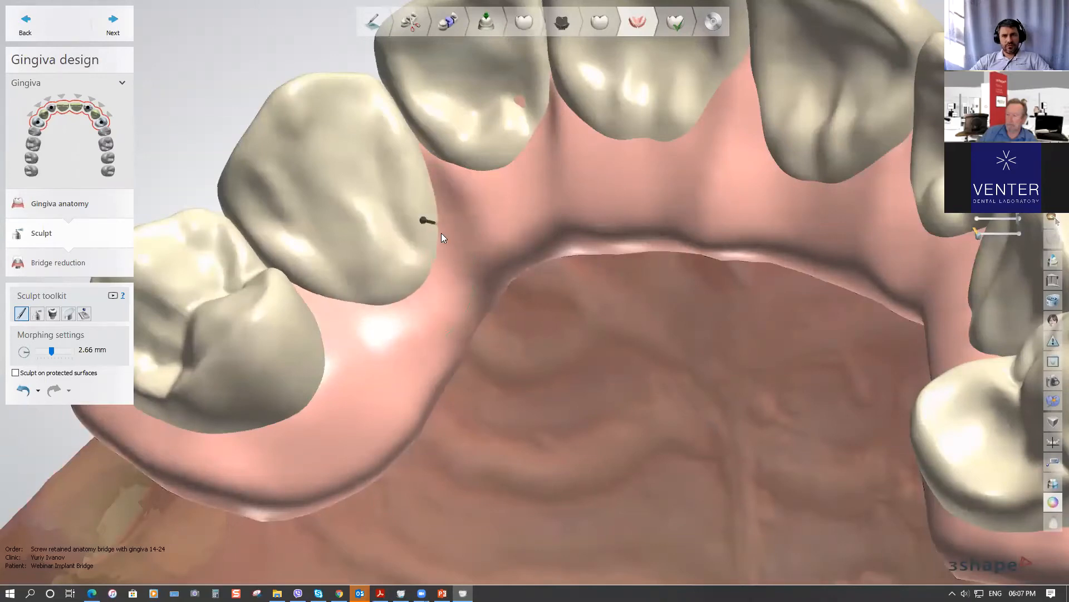
Morph the palatal gingival margins of teeth 12 and 11 back from the crowns
left_click_drag(518, 149, 525, 168)
left_click_drag(620, 138, 622, 171)
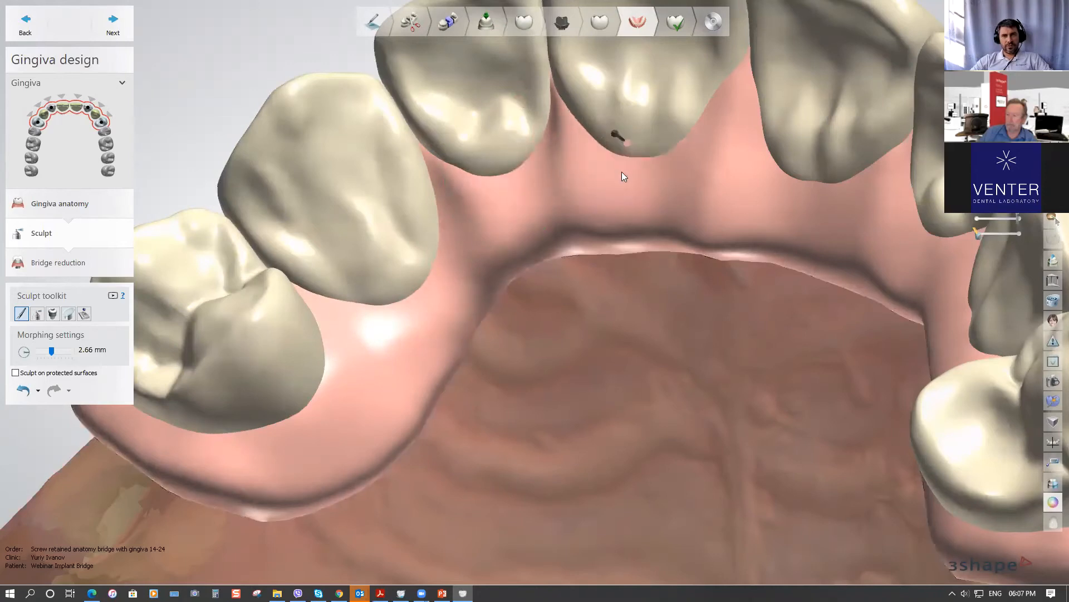
left_click_drag(694, 125, 704, 149)
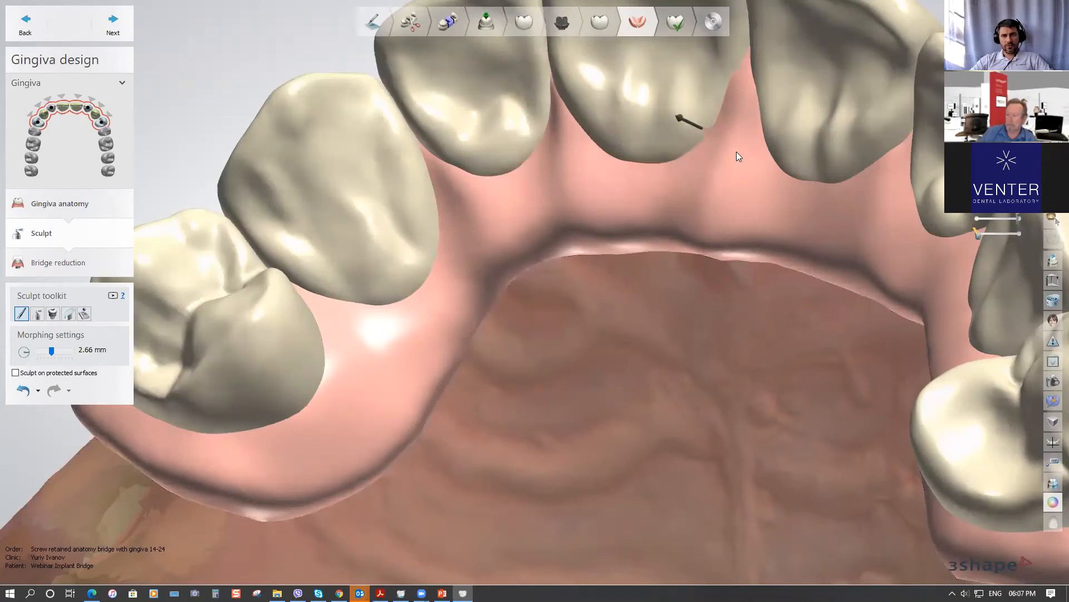
Morph the palatal gingival margins of teeth 21 and 22 back and reshape the papilla between the central incisors
right_click_drag(750, 154, 545, 169)
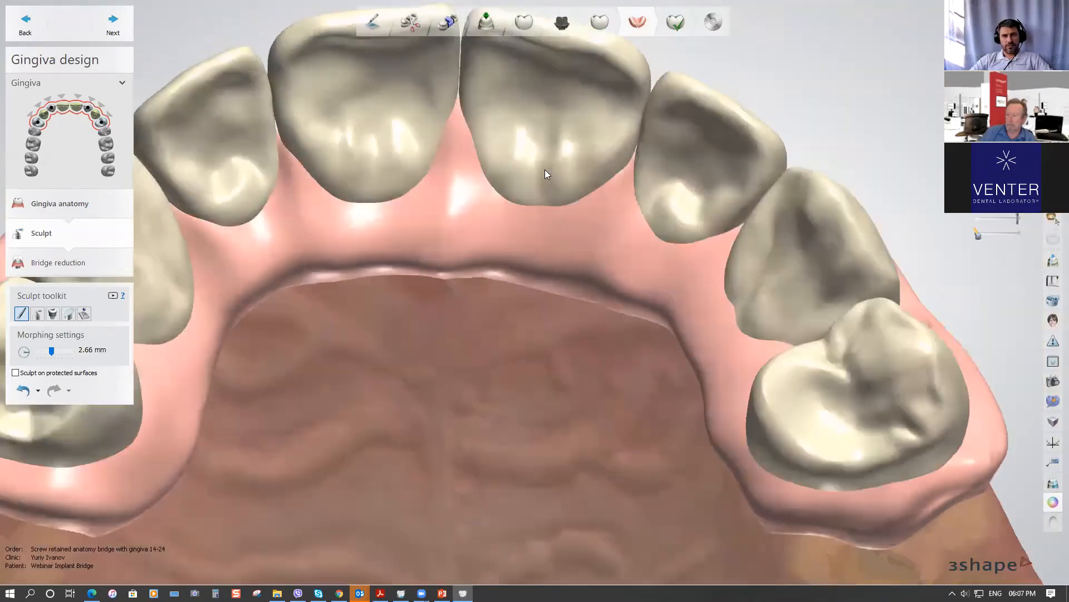
mouse_move(497, 179)
left_mouse_down()
mouse_move(494, 206)
mouse_move(557, 219)
left_mouse_up()
left_click_drag(479, 156, 456, 146)
left_click_drag(646, 225, 646, 241)
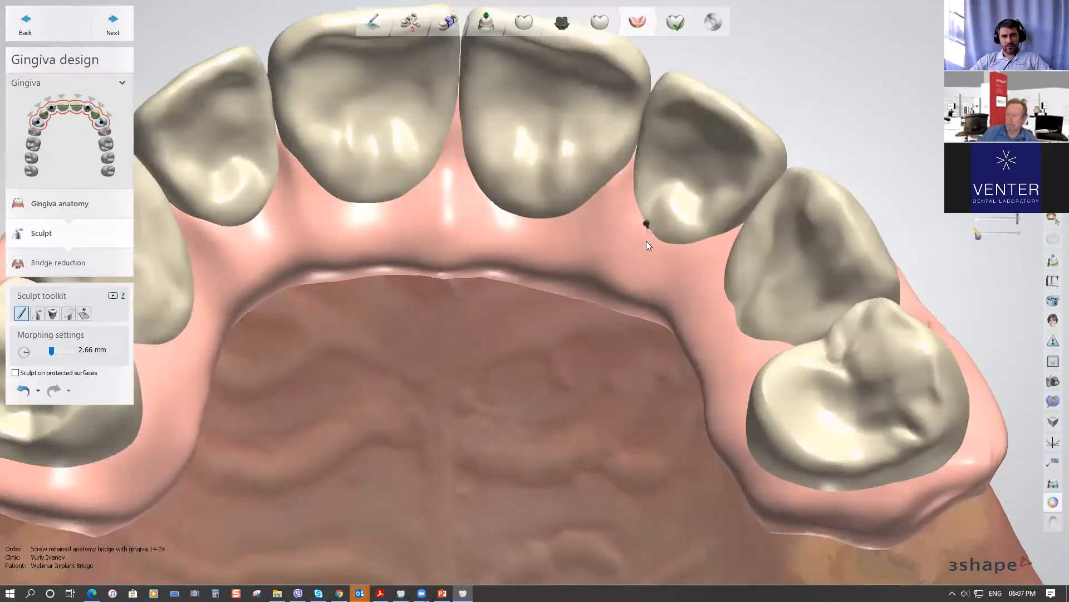
Morph the gingival margin back along the mesial and palatal sides of tooth 23
mouse_move(665, 253)
right_mouse_down()
mouse_move(702, 247)
mouse_move(711, 262)
right_mouse_up()
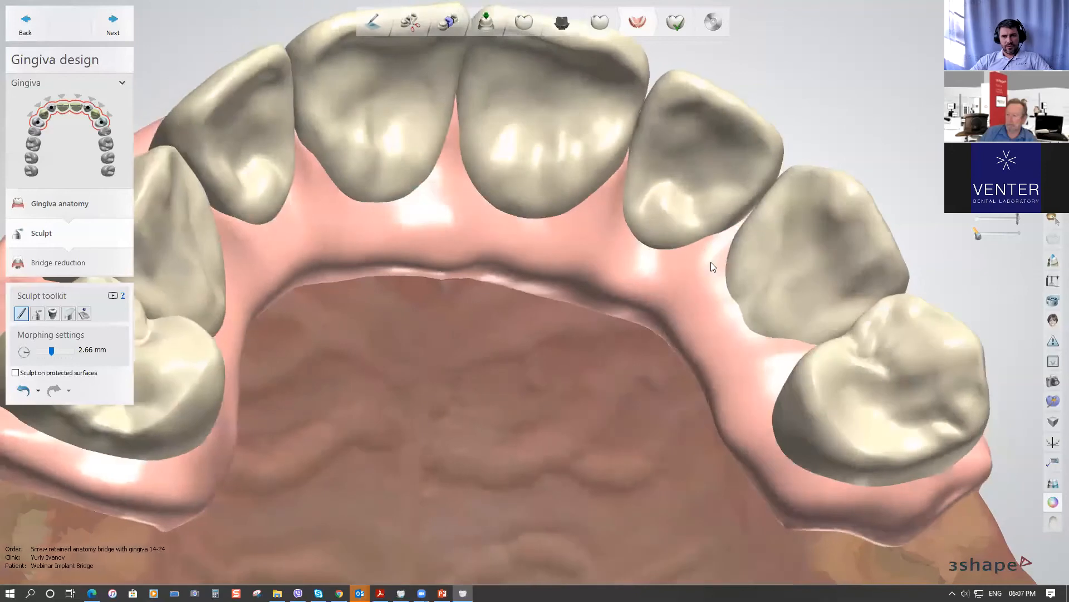
mouse_move(733, 309)
left_mouse_down()
mouse_move(725, 340)
mouse_move(718, 302)
left_mouse_up()
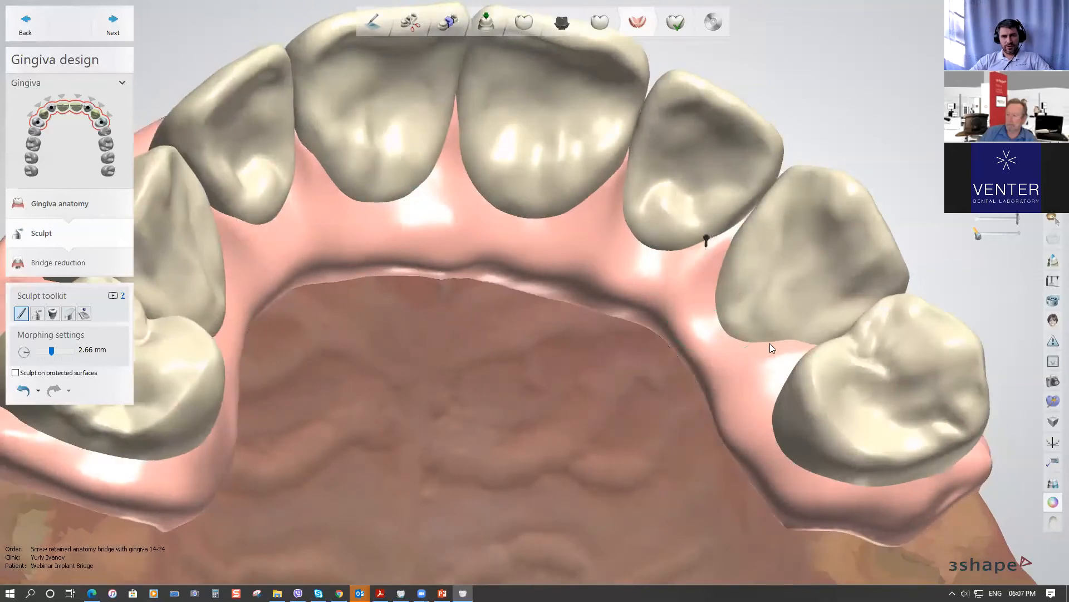
left_click_drag(783, 352, 780, 368)
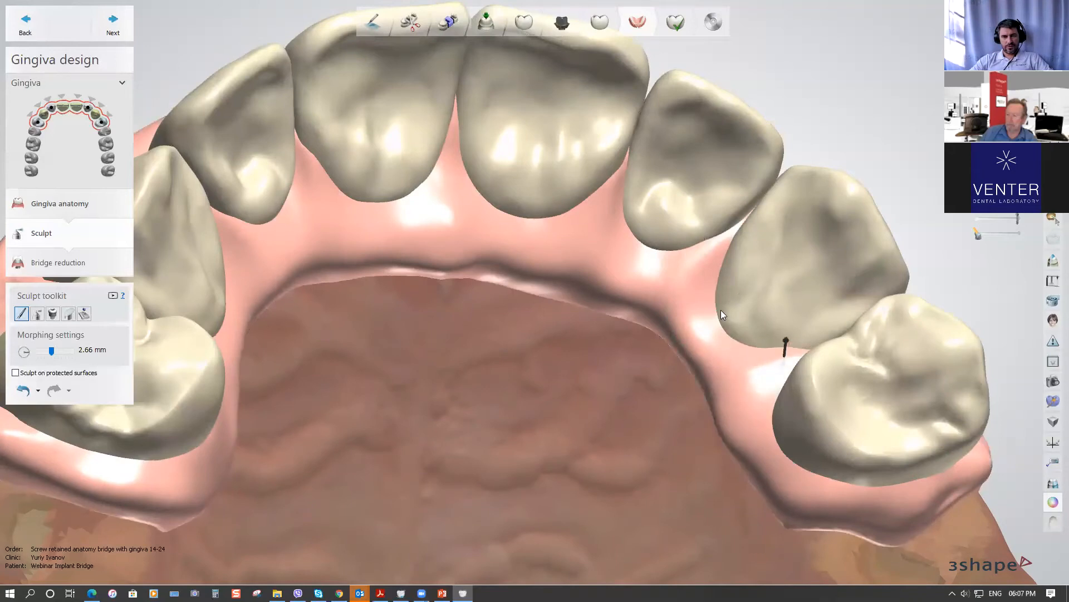
Smooth the gingiva around the buccal and distal sides of tooth 24 with the wax knife at 3.00 mm radius and 1.80 strength
scroll(566, 310, "down", 5)
middle_click_drag(571, 319, 577, 215)
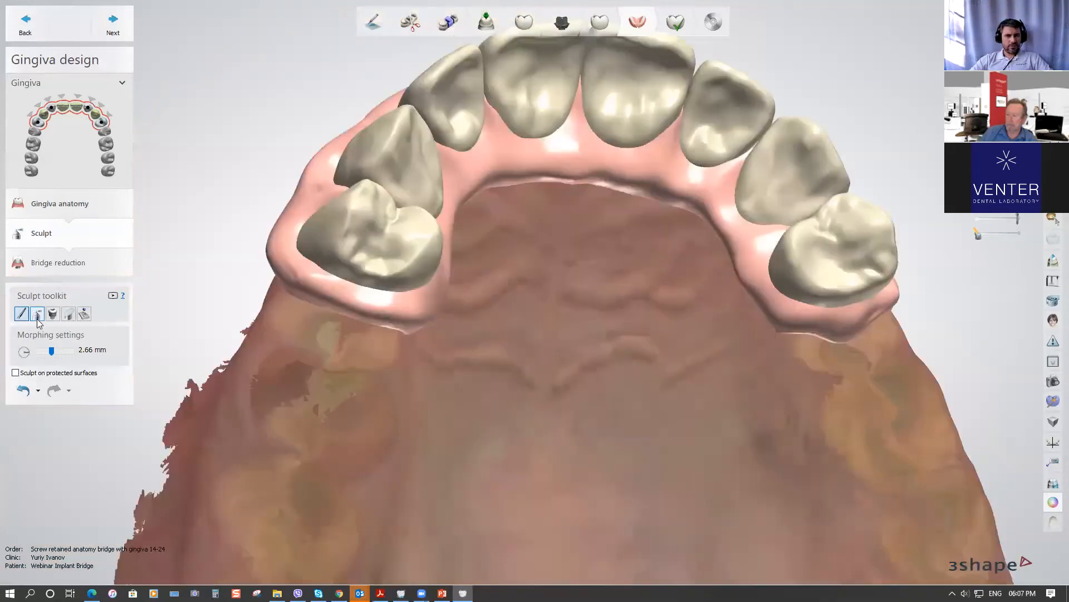
left_click(37, 314)
scroll(393, 310, "up", 2, "ctrl")
scroll(392, 310, "up", 2, "shift")
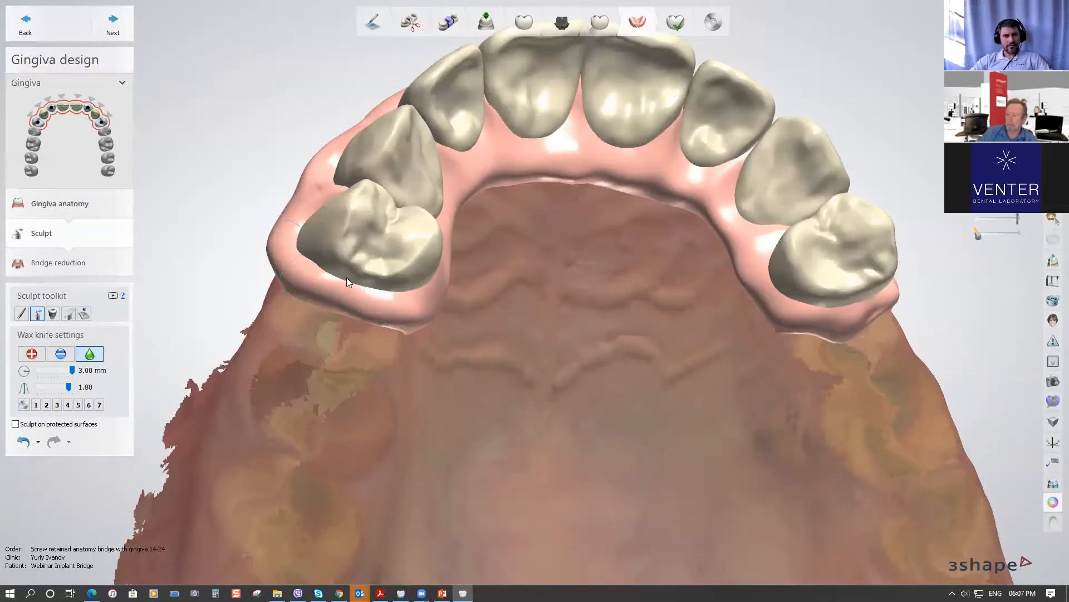
right_click_drag(542, 383, 572, 435)
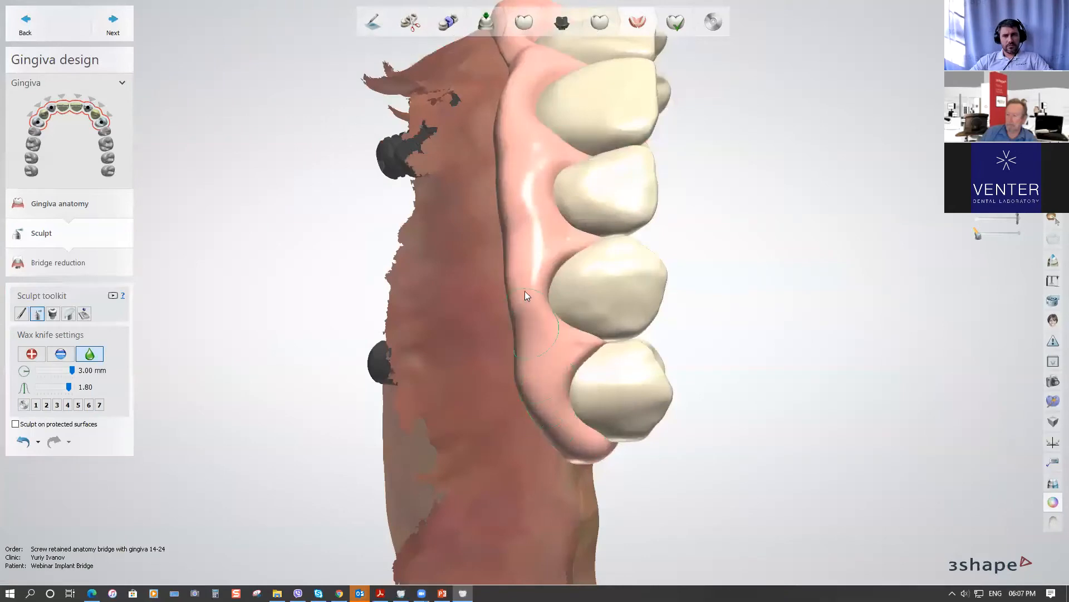
mouse_move(550, 108)
right_mouse_down()
mouse_move(535, 197)
mouse_move(520, 161)
mouse_move(445, 333)
mouse_move(453, 309)
right_mouse_up()
left_click_drag(463, 135, 486, 87)
right_click_drag(470, 133, 452, 143)
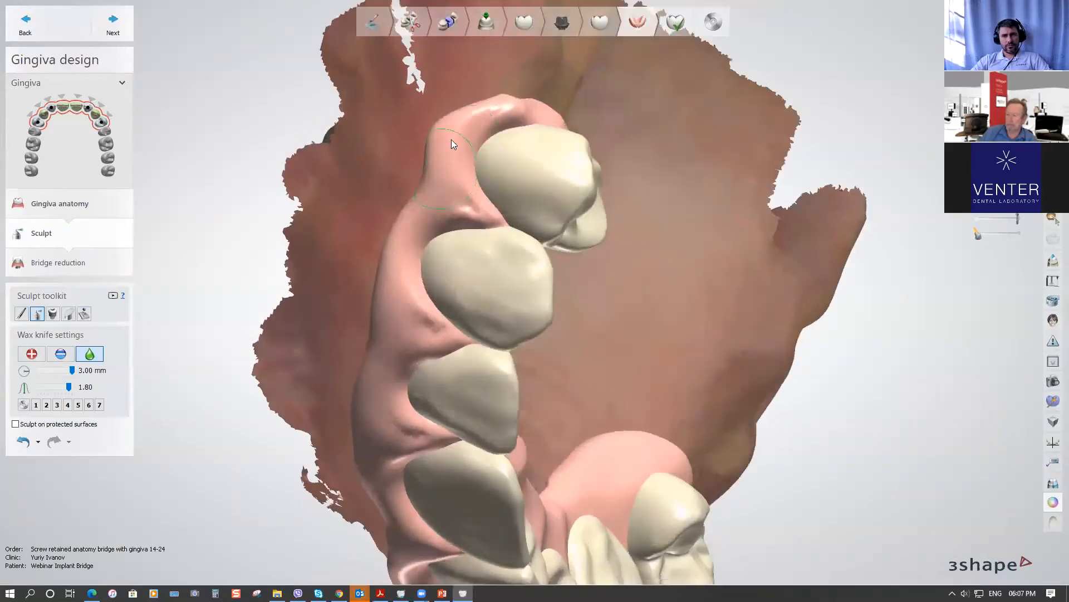
left_click_drag(498, 113, 562, 118)
right_click_drag(491, 112, 356, 106)
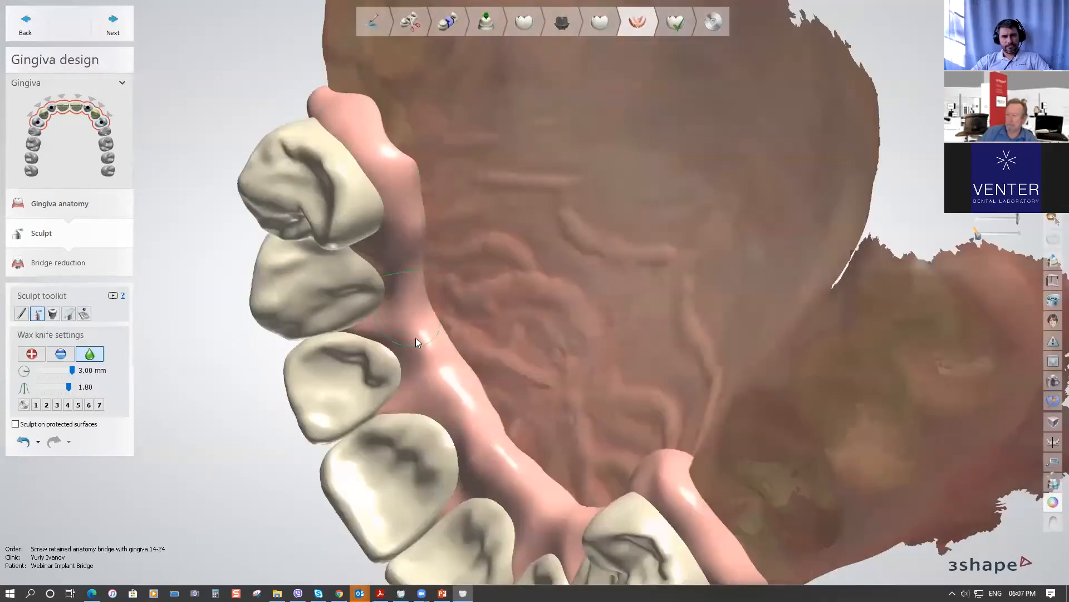
Check the sculpted gingiva from the palatal and labial sides and proceed to bridge reduction
right_click_drag(544, 394, 559, 303)
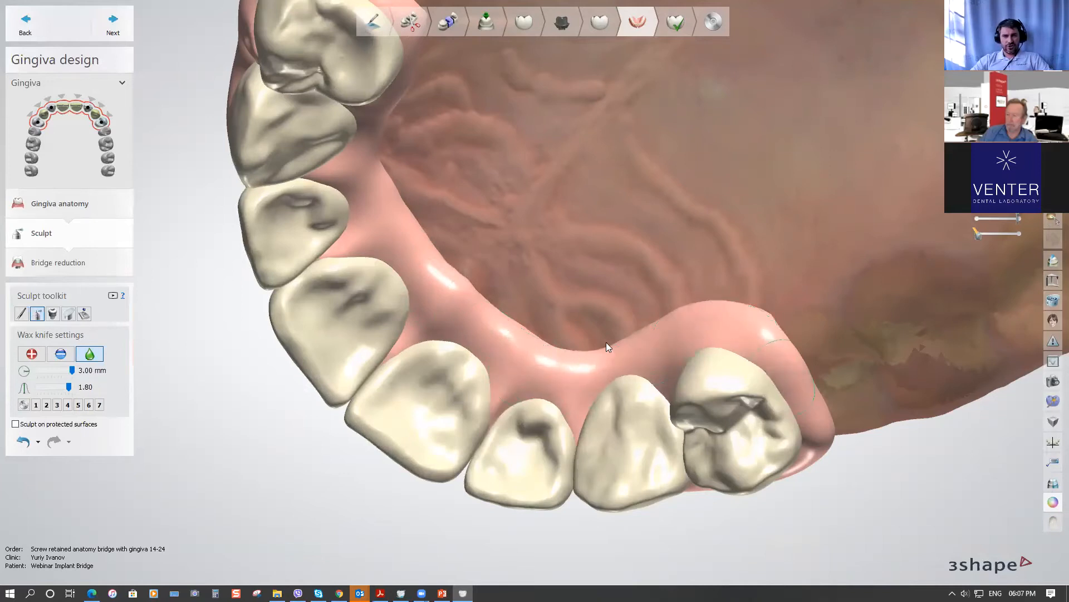
right_click_drag(339, 326, 429, 301)
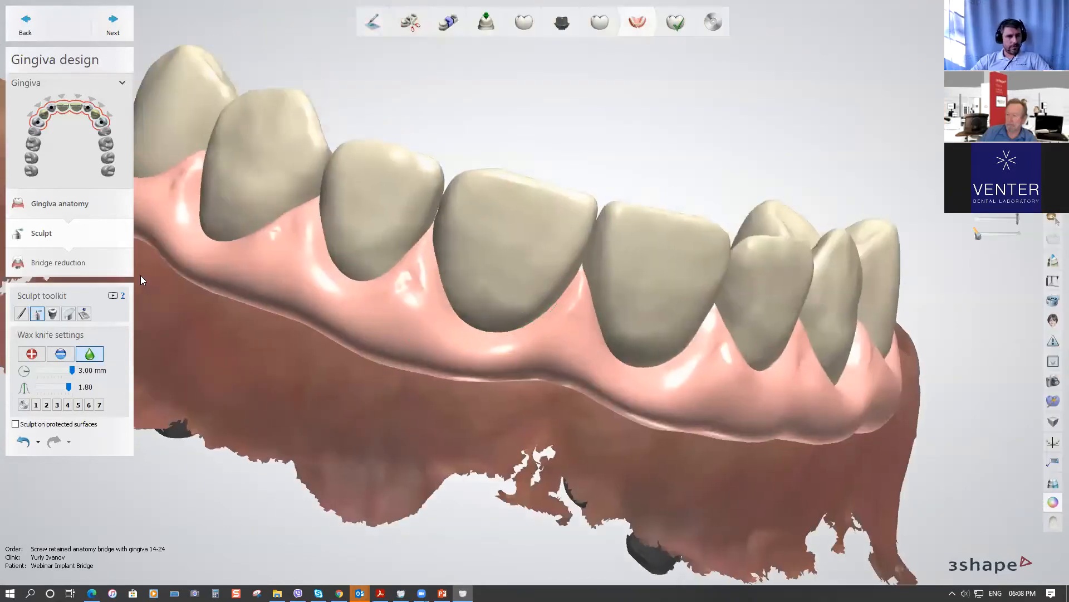
scroll(469, 259, "down", 4)
right_click_drag(452, 263, 444, 248)
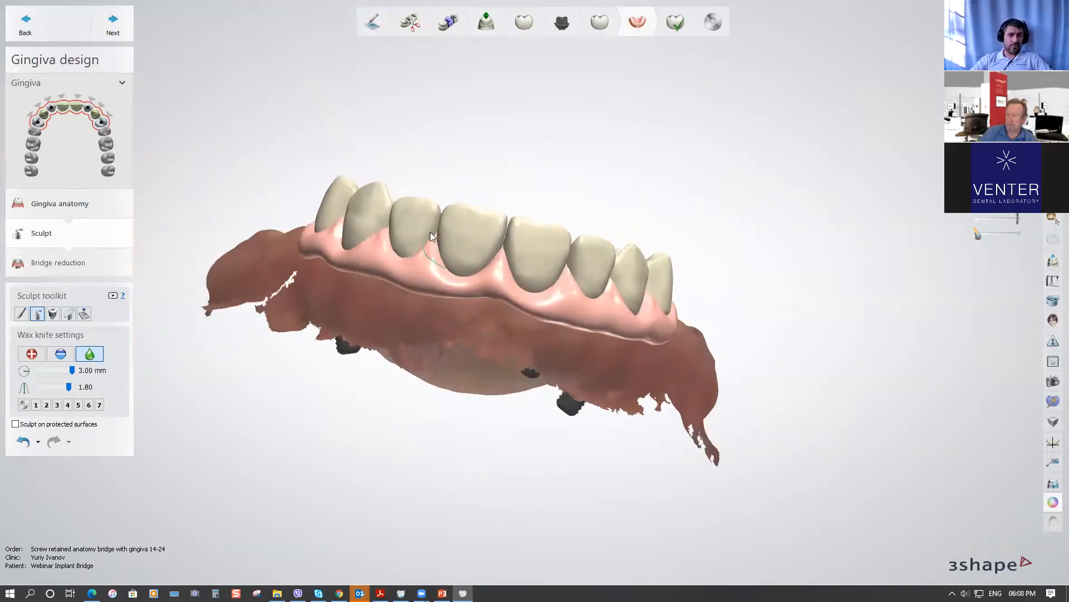
left_click(114, 32)
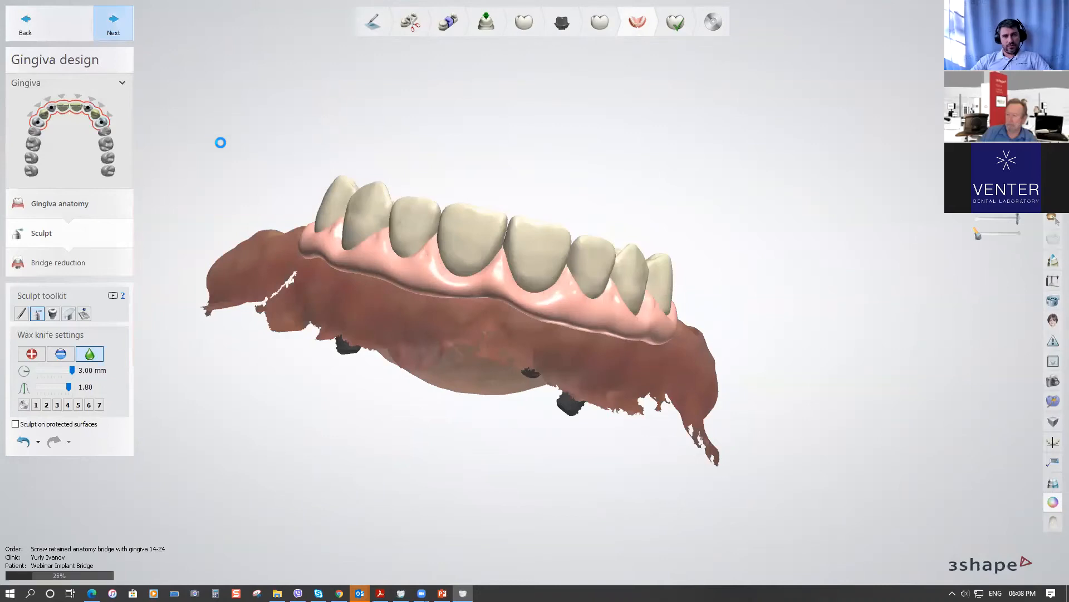
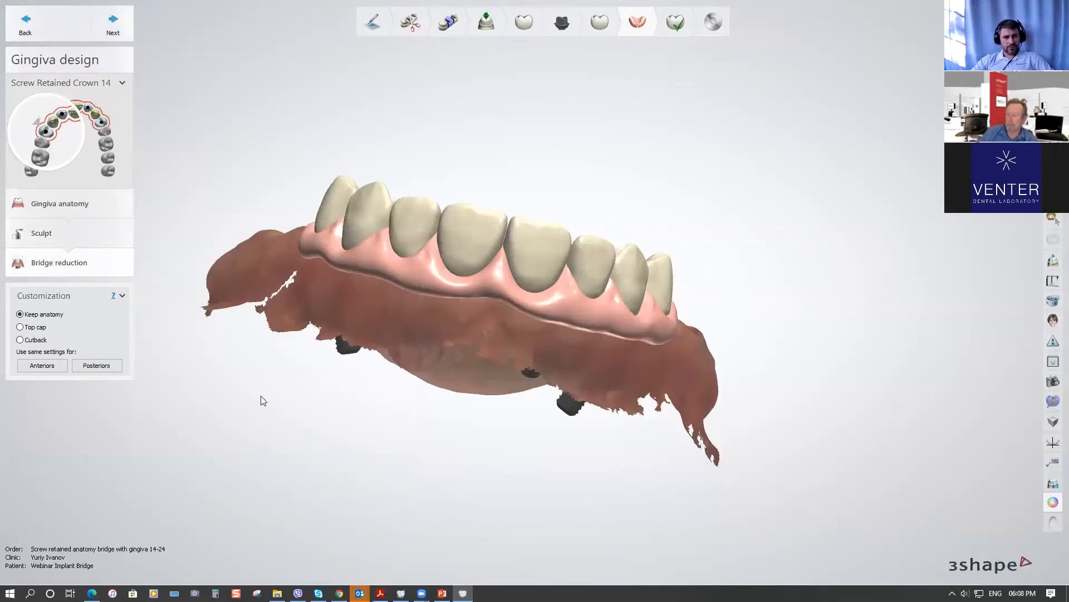
left_click(78, 233)
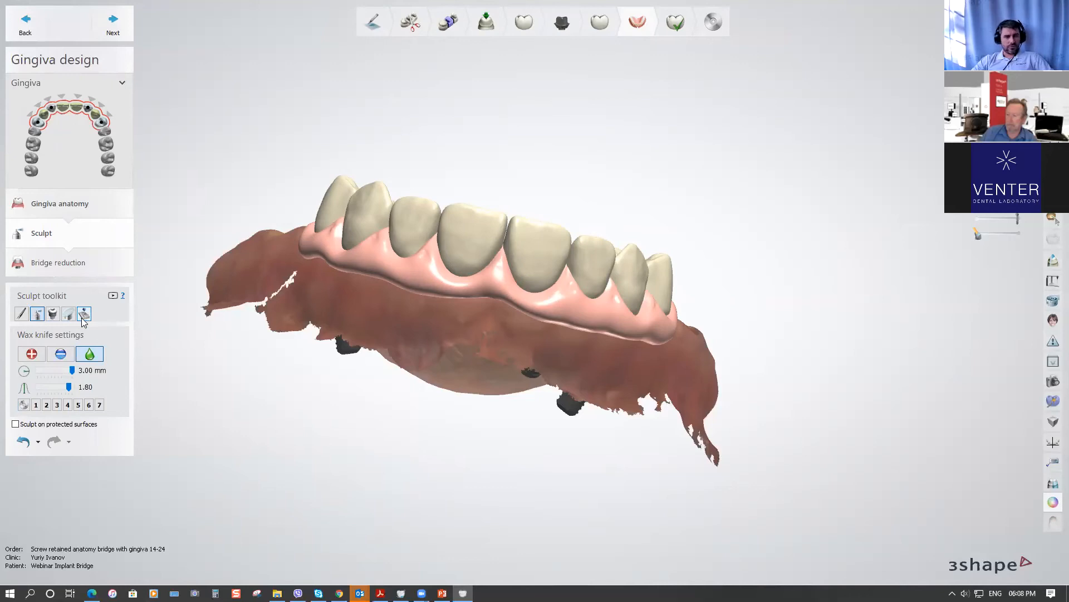
left_click(84, 314)
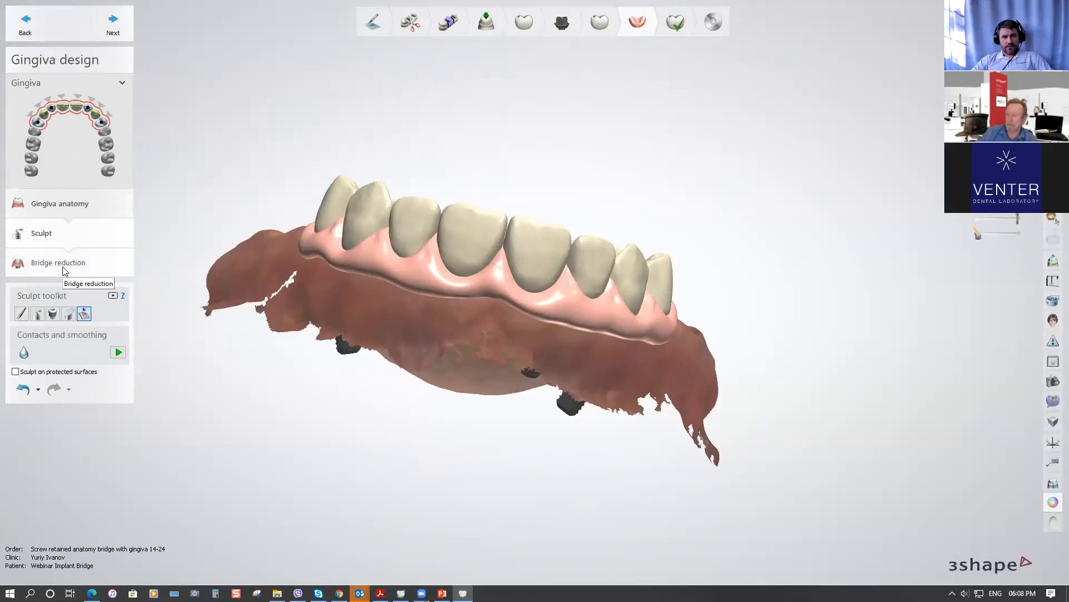
left_click(63, 266)
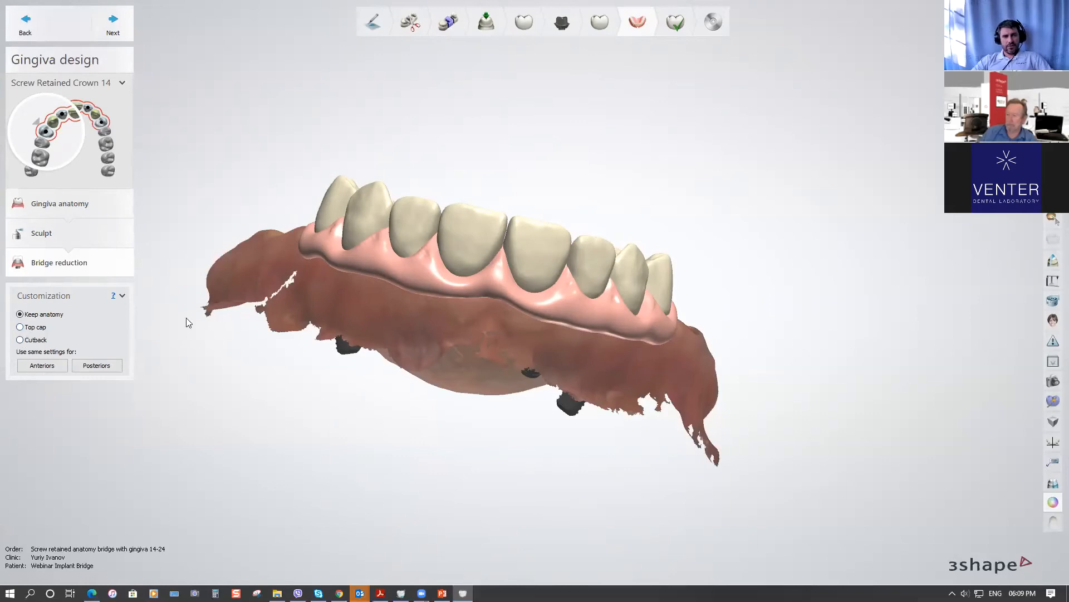
Examine the bridge and implants from the occlusal side with the jaw scan hidden, and show the scan again
right_click_drag(491, 308, 442, 316)
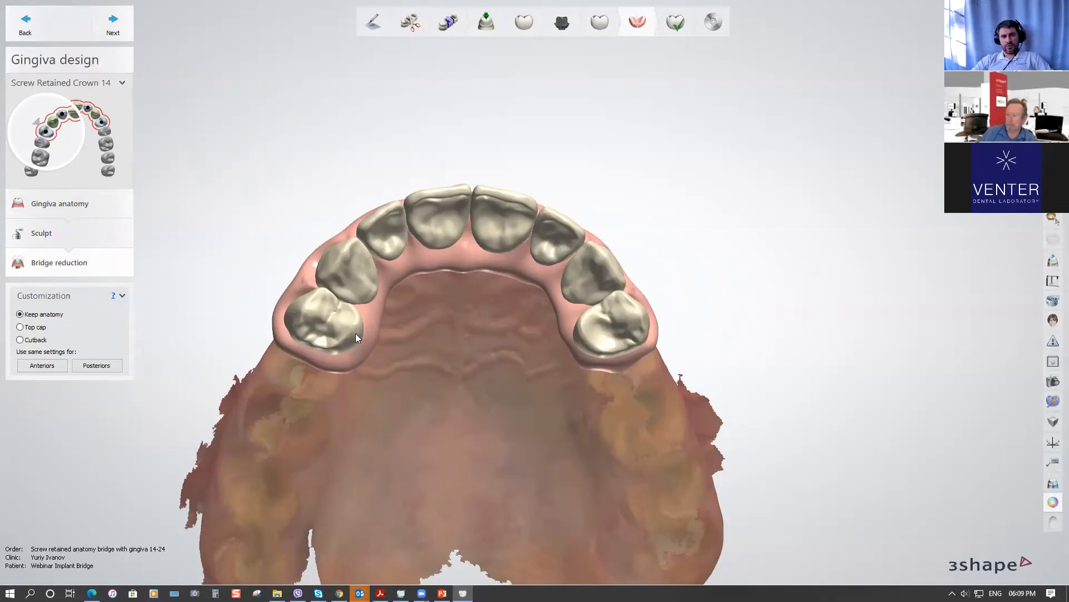
left_click(450, 303, "ctrl")
right_click_drag(452, 303, 494, 312)
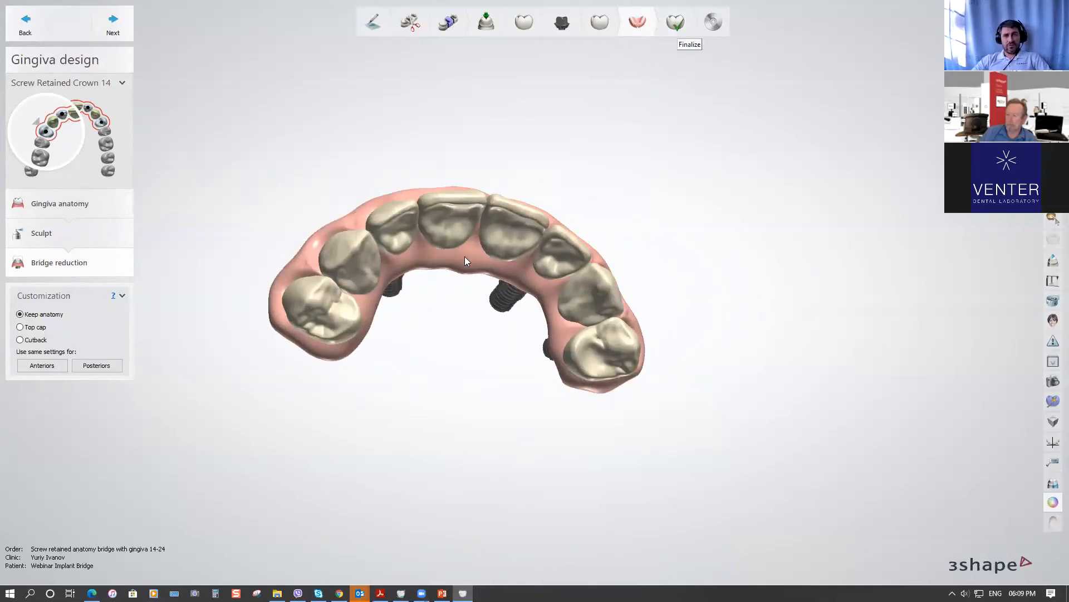
mouse_move(463, 259)
right_mouse_down("ctrl")
mouse_move(459, 372)
mouse_move(442, 259)
right_mouse_up("ctrl")
right_click_drag(442, 306, 437, 275, "ctrl")
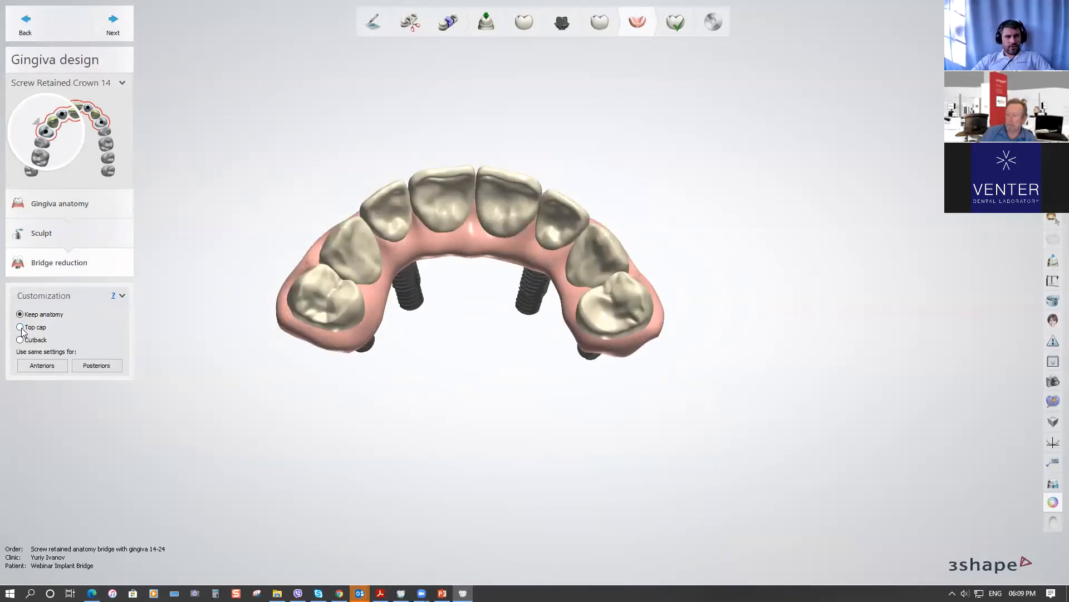
key("p")
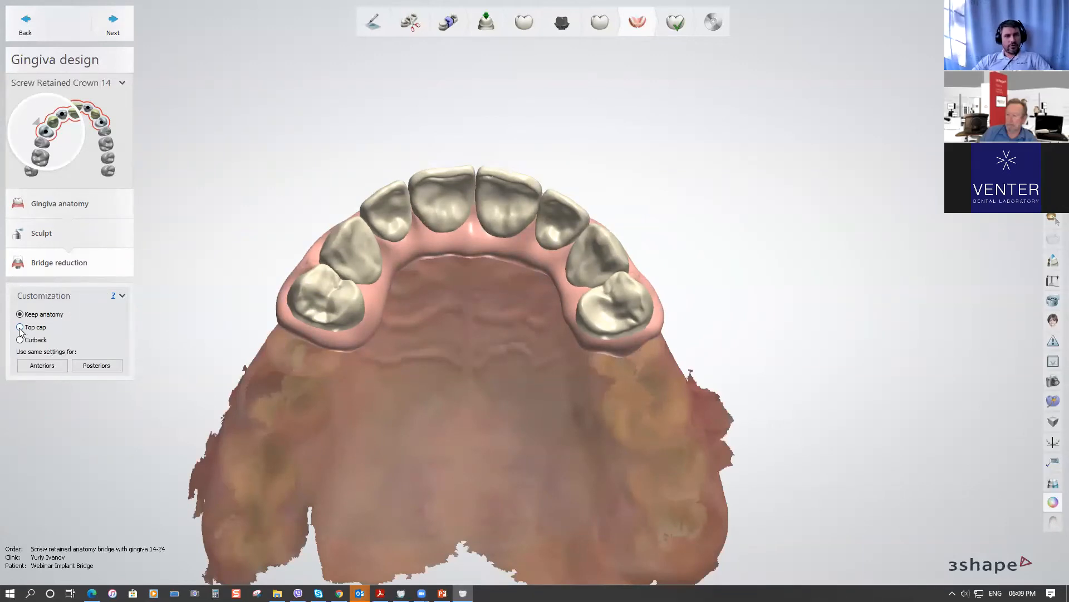
Set the customization of crown 14 to Top cap and examine its reduced shape up close
left_click(20, 328)
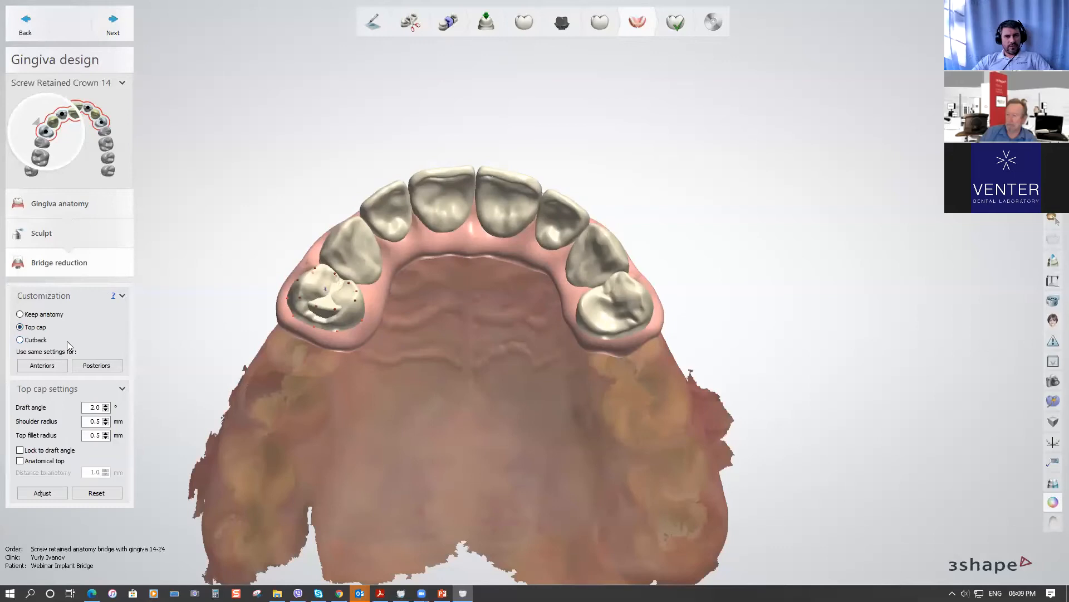
middle_click_drag(293, 364, 314, 343)
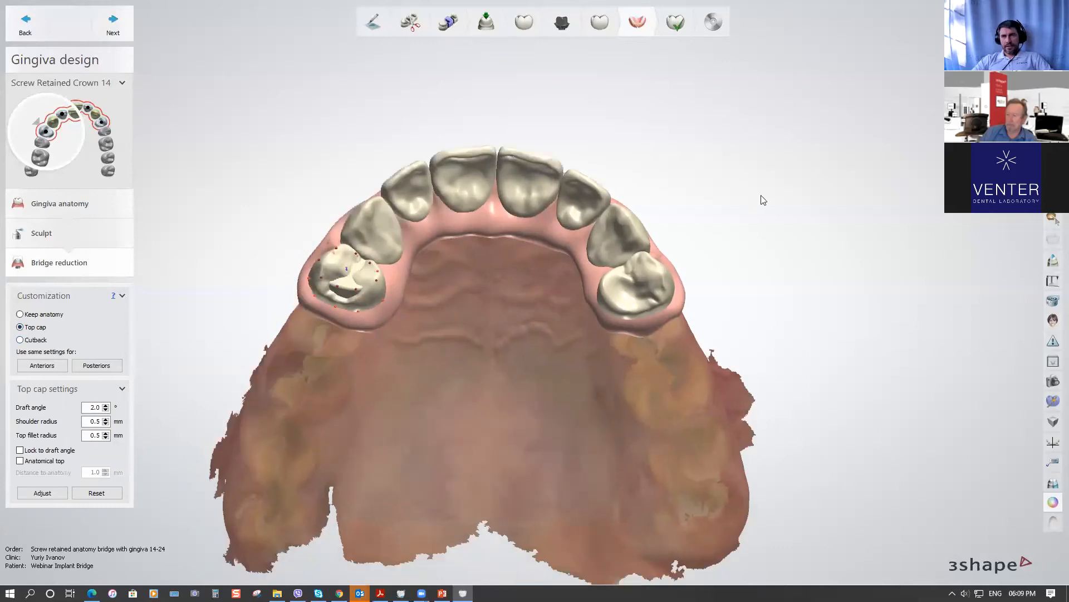
middle_click_drag(478, 370, 490, 415)
scroll(491, 415, "up", 1)
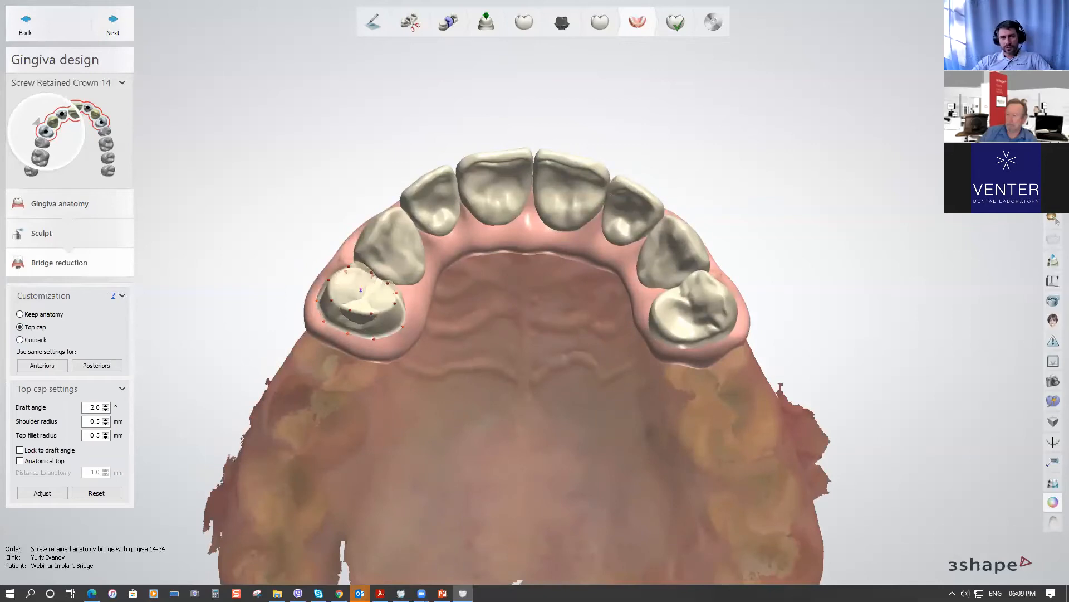
scroll(370, 354, "up", 2)
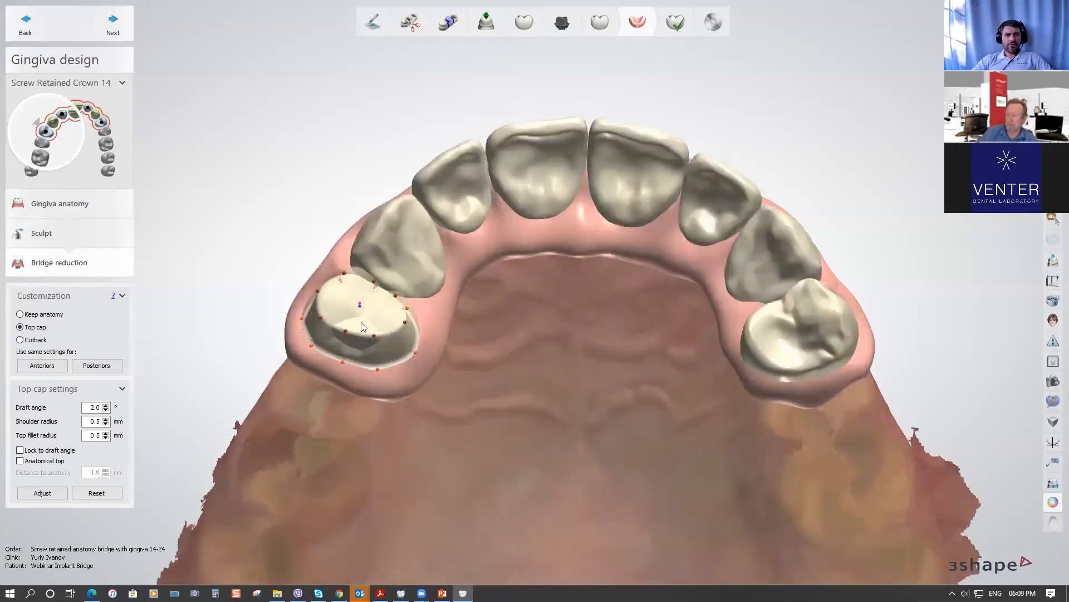
right_click_drag(361, 312, 375, 271)
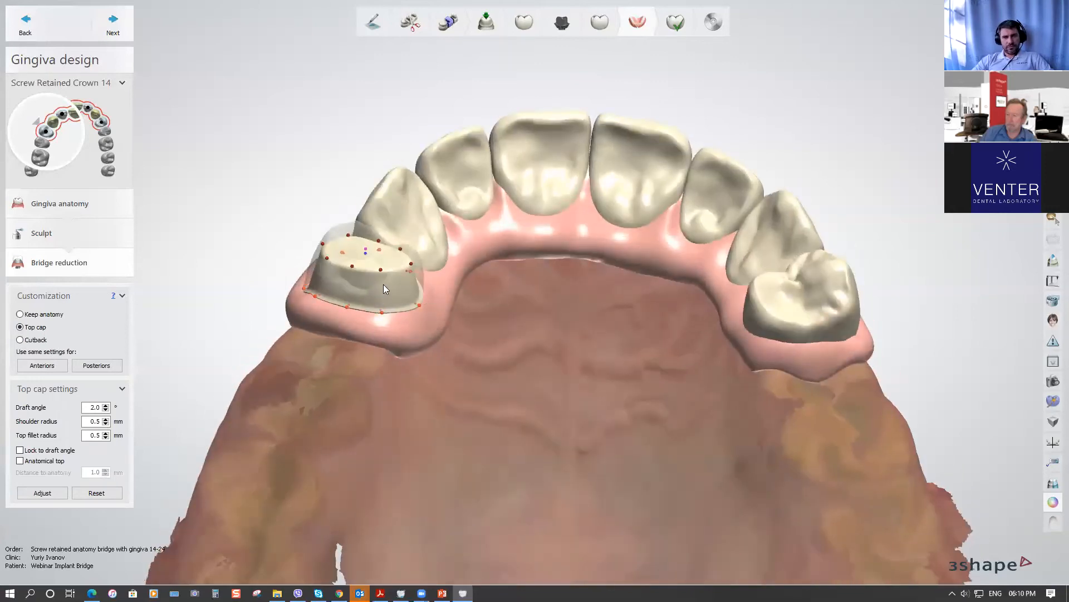
left_click(56, 366)
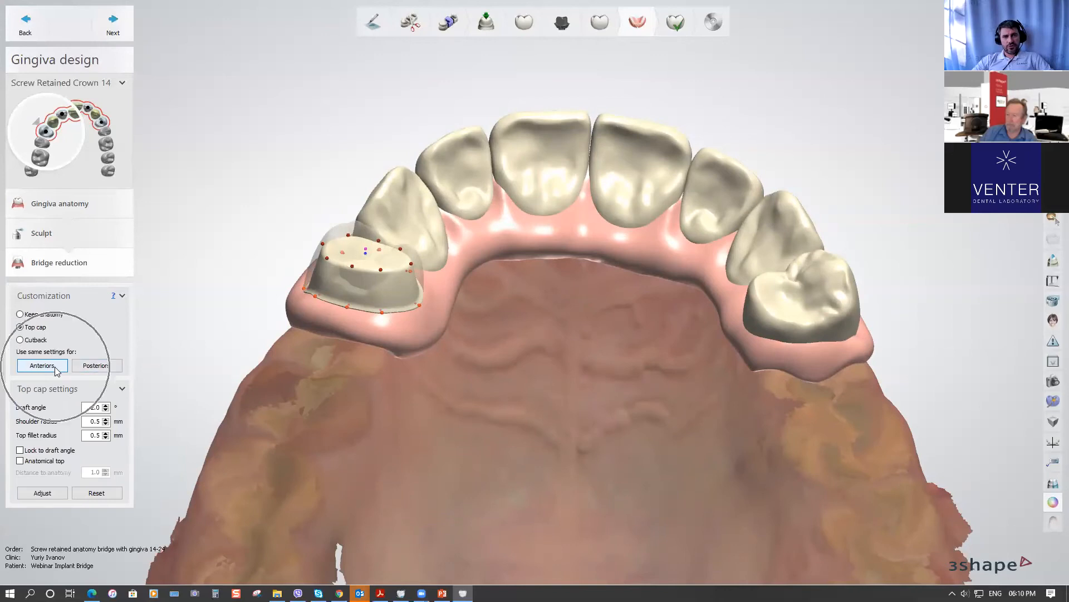
left_click(96, 369)
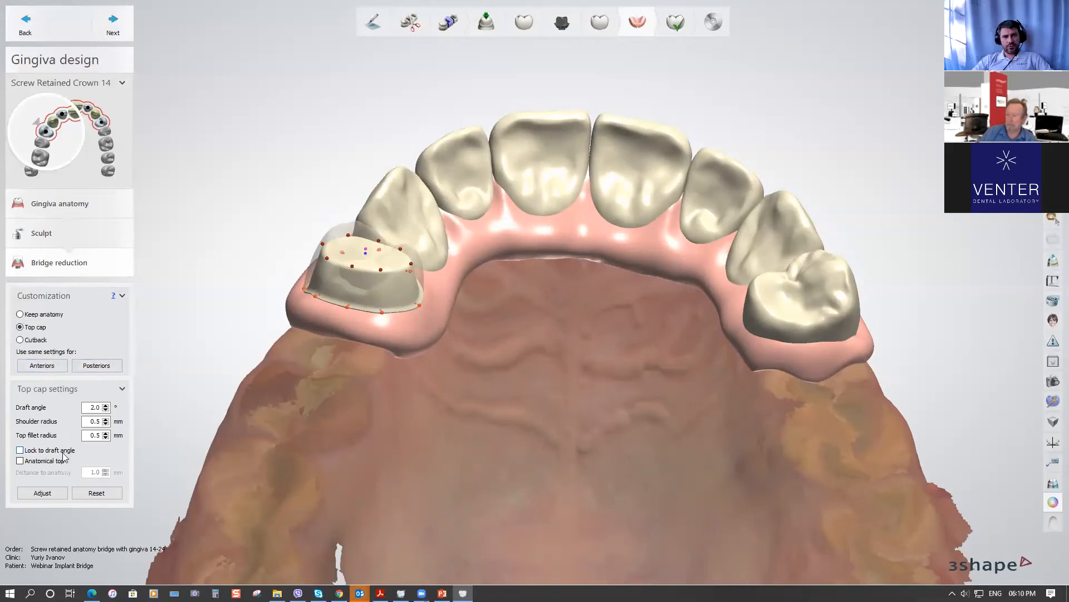
scroll(378, 320, "up", 5)
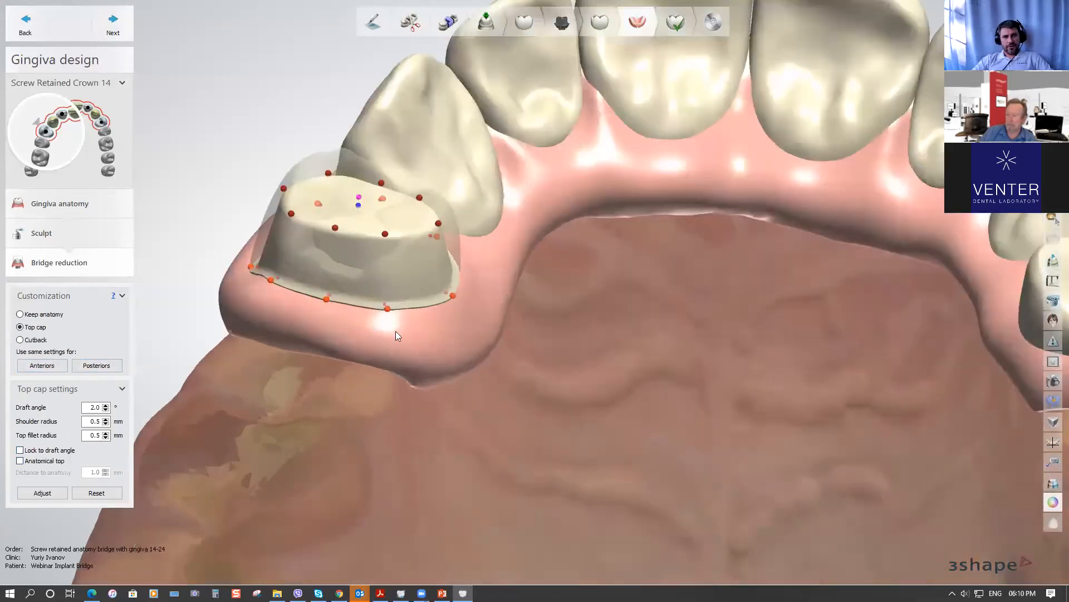
Widen the shoulder of screw-retained crown 14's top cap by shifting a control point on its palatal margin inward
scroll(413, 380, "up", 5)
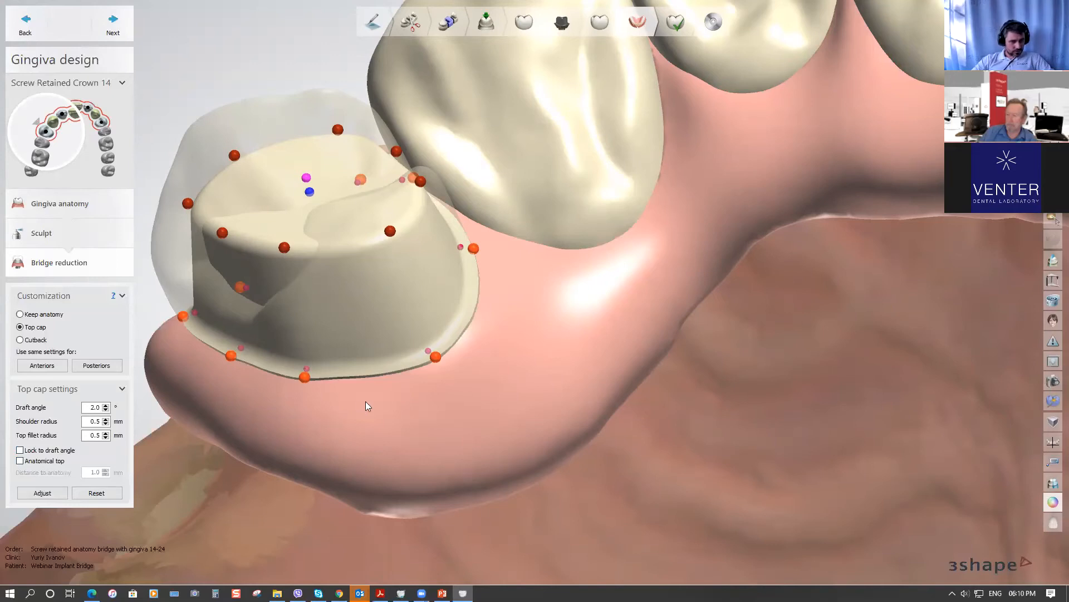
scroll(465, 337, "up", 4)
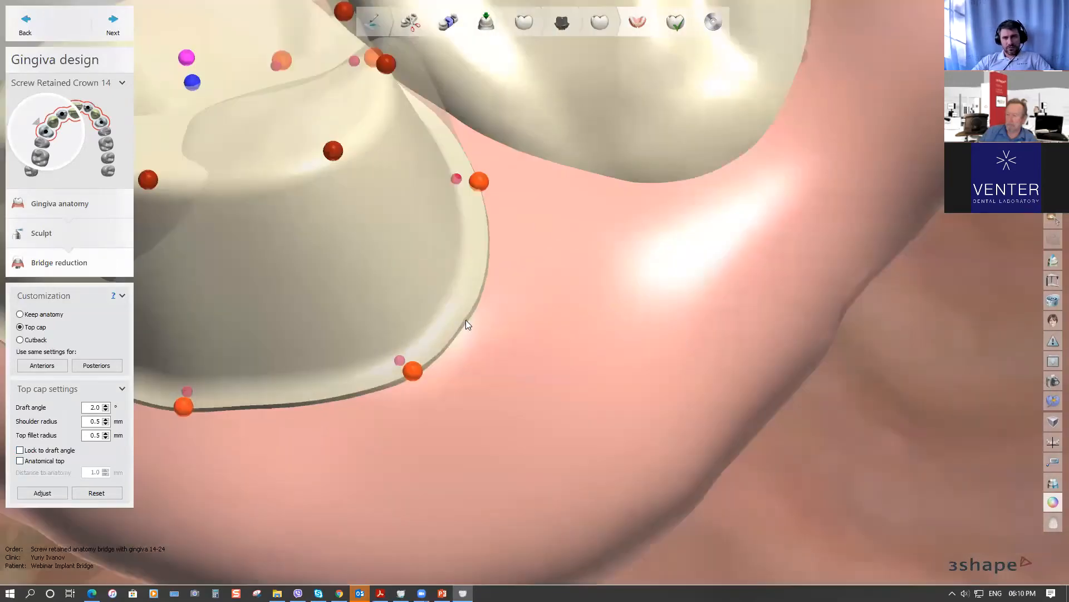
scroll(463, 326, "down", 4)
right_click_drag(455, 358, 474, 381)
scroll(461, 349, "up", 4)
mouse_move(501, 349)
left_mouse_down()
mouse_move(495, 318)
mouse_move(497, 345)
left_mouse_up()
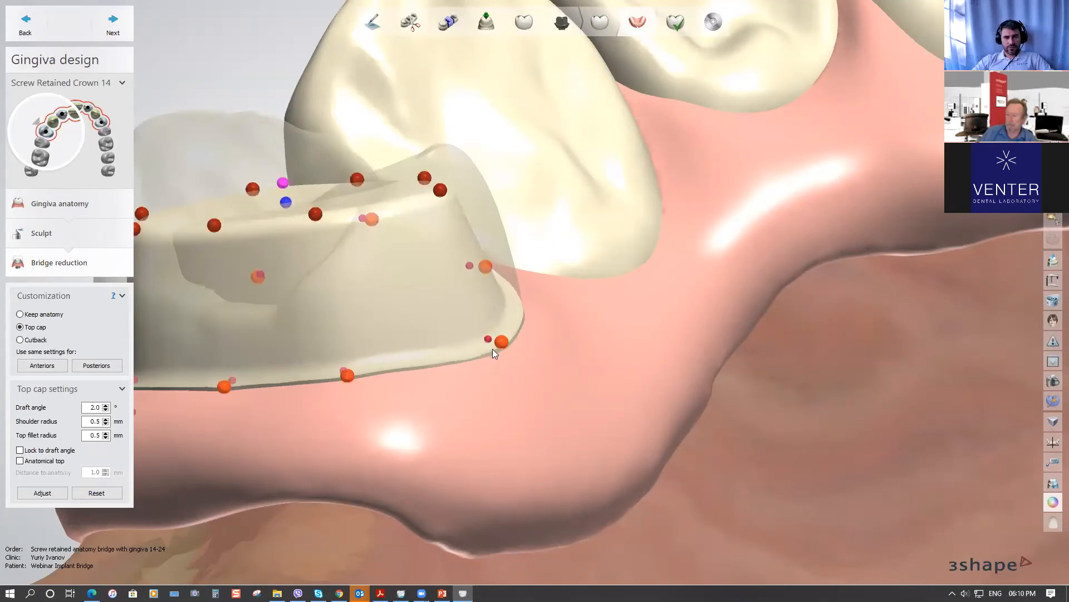
right_click_drag(539, 335, 627, 367)
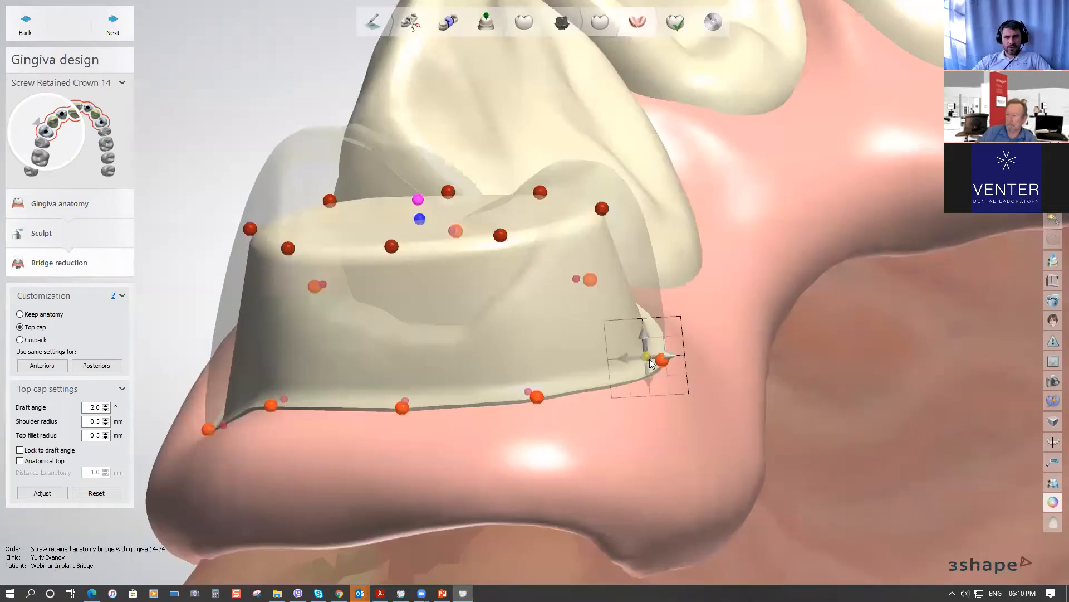
mouse_move(645, 357)
left_mouse_down()
mouse_move(621, 357)
mouse_move(630, 358)
left_mouse_up()
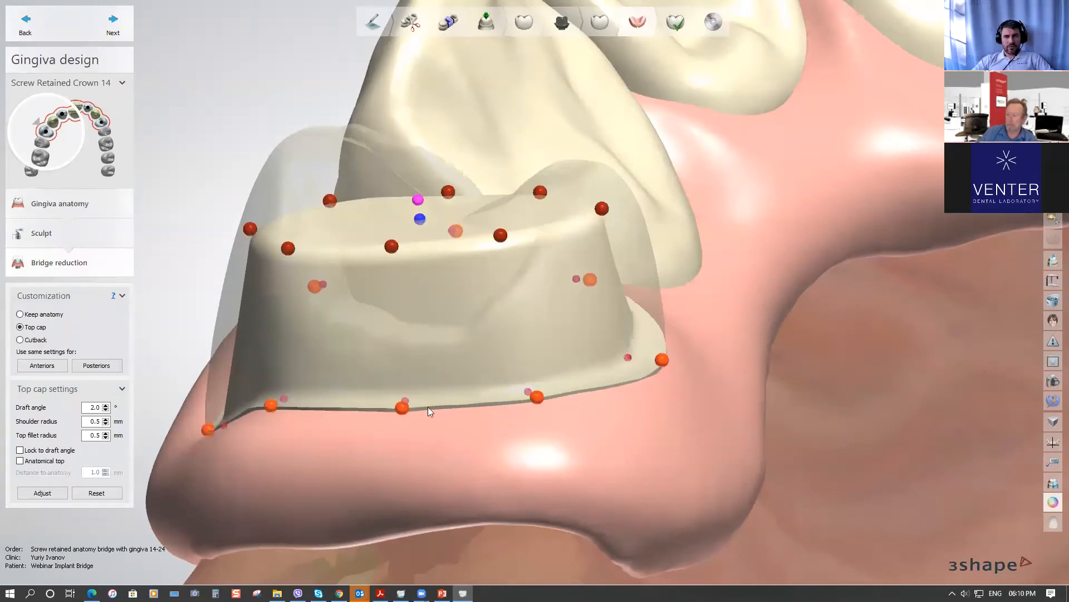
Lower the central control point of crown 14's top cap to hollow its upper surface
right_click_drag(472, 272, 460, 265)
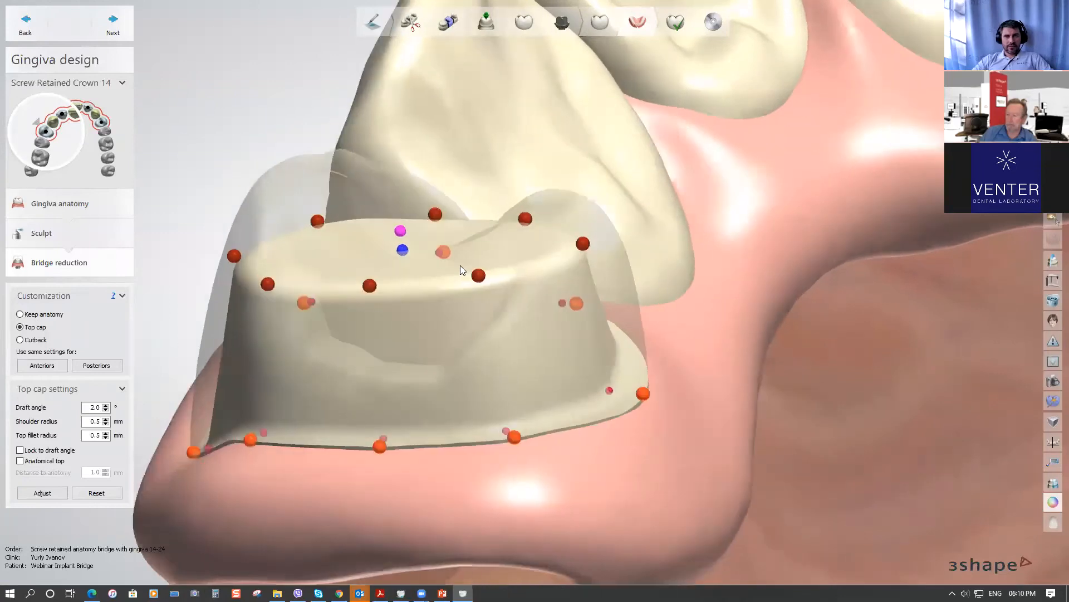
left_click_drag(407, 250, 406, 275)
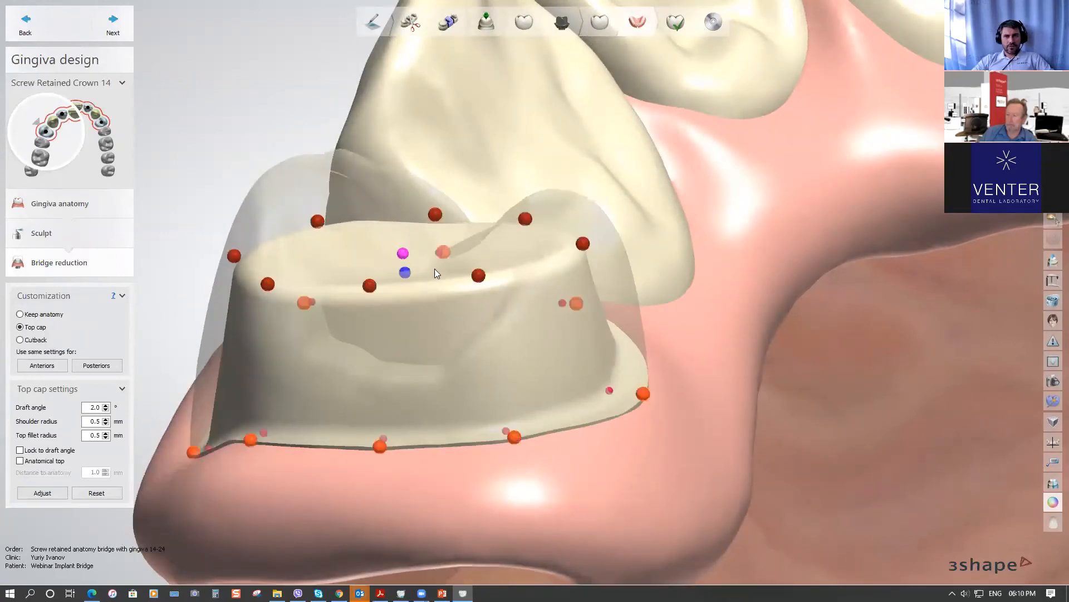
right_click_drag(405, 262, 442, 277)
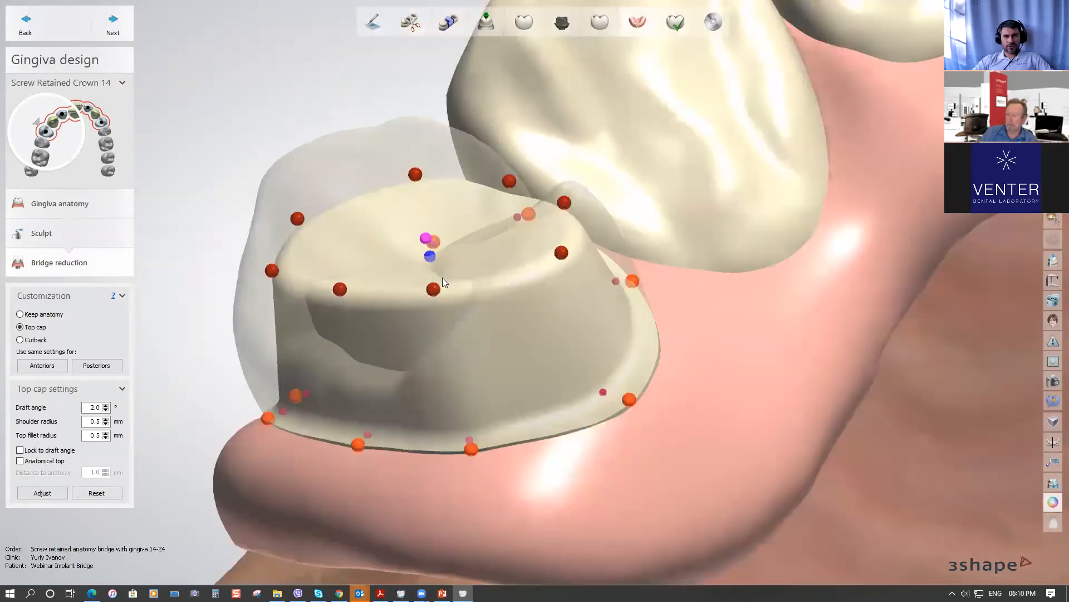
Lower the rim control points on opposite sides of crown 14's top cap
right_click_drag(493, 254, 408, 258)
mouse_move(402, 229)
left_click_drag(401, 230, 408, 261)
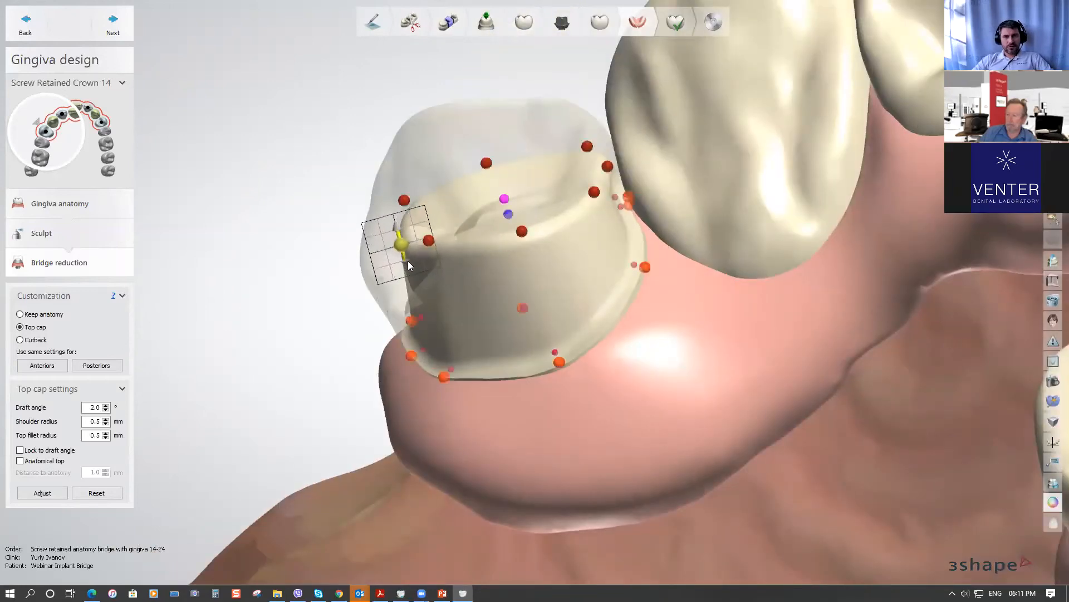
mouse_move(606, 170)
left_click_drag(606, 169, 599, 186)
mouse_move(401, 245)
left_click_drag(401, 245, 405, 251)
Lower crown 14's cap at its central control point and raise the rim points at its two ends
right_click_drag(548, 220, 470, 214)
mouse_move(458, 217)
left_click_drag(458, 218, 460, 247)
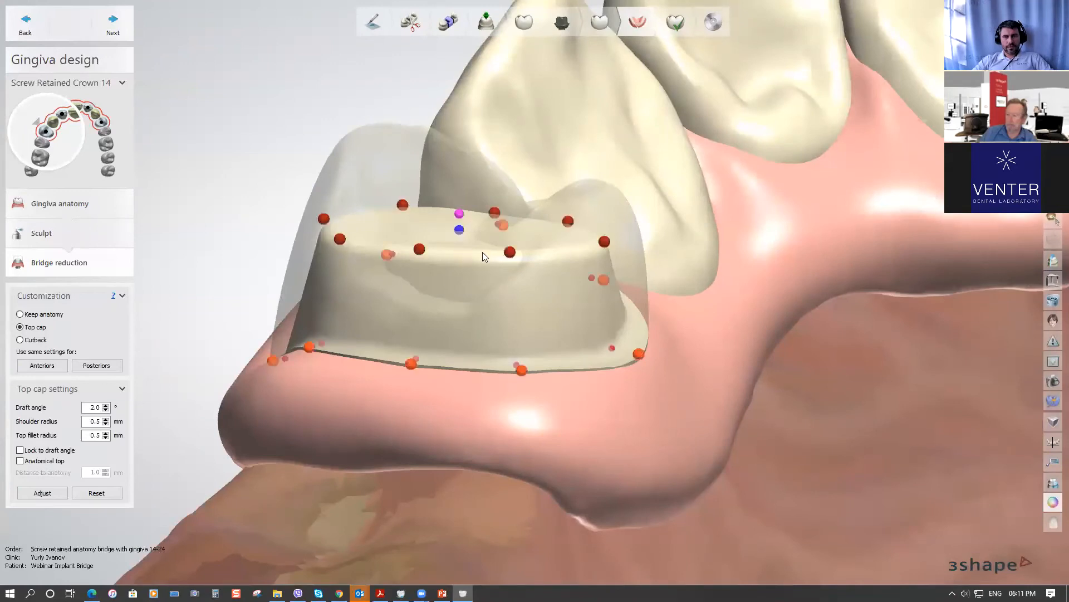
right_click_drag(518, 252, 399, 282)
scroll(503, 238, "down", 2)
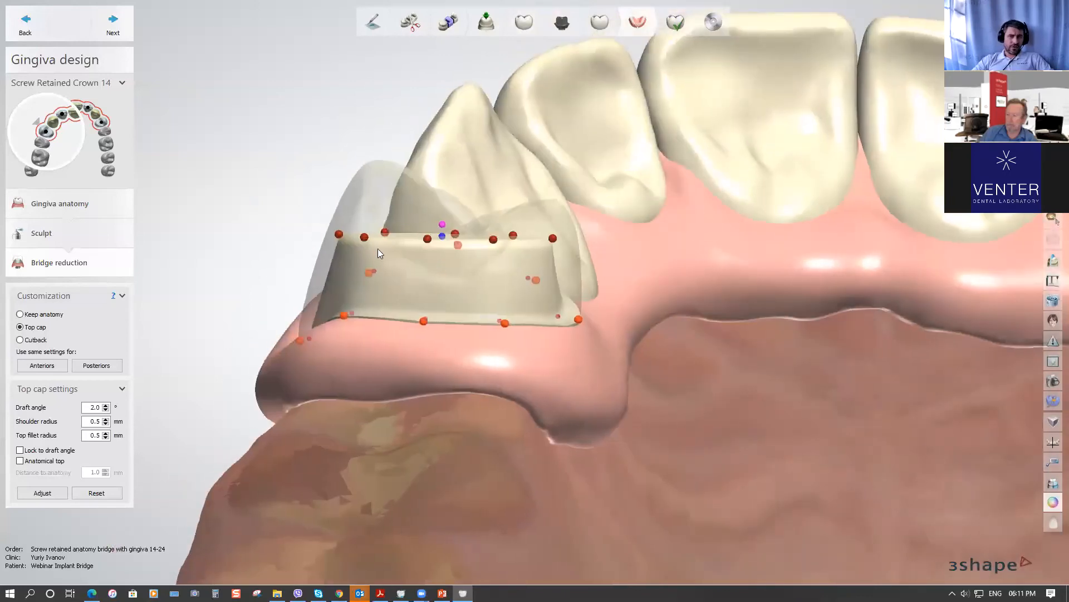
left_click_drag(340, 235, 366, 196)
left_click_drag(559, 240, 555, 226)
Examine the reshaped top cap of crown 14 from the occlusal side and from several side angles
scroll(559, 248, "down", 4)
right_click_drag(562, 239, 489, 289)
middle_click_drag(514, 229, 460, 356)
scroll(422, 291, "up", 4)
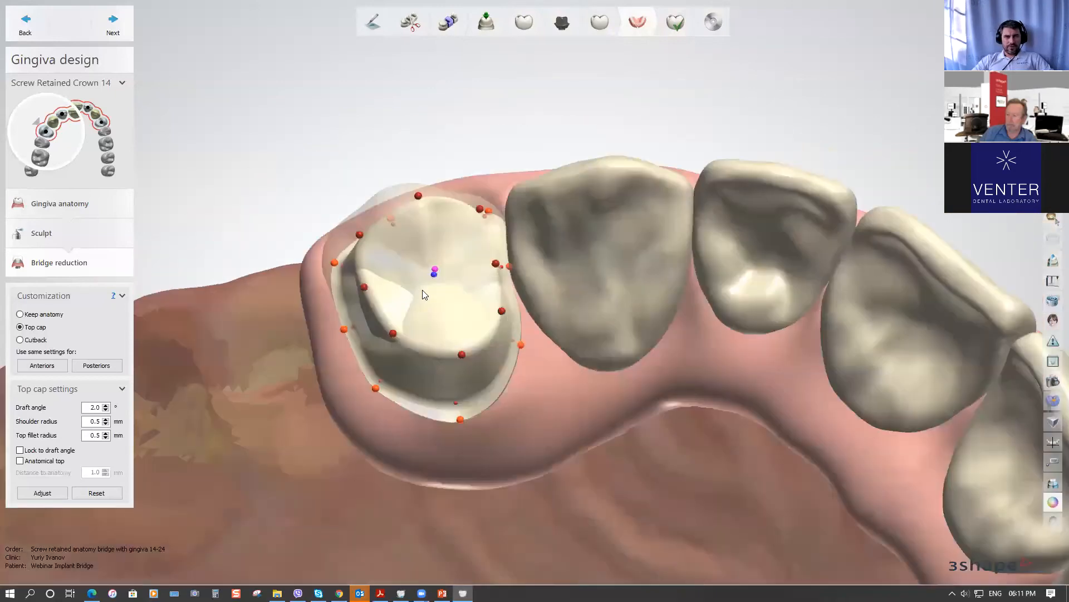
right_click_drag(424, 294, 478, 296)
scroll(538, 317, "up", 3)
right_click_drag(621, 218, 584, 383)
middle_click_drag(585, 384, 482, 185)
scroll(479, 200, "down", 4)
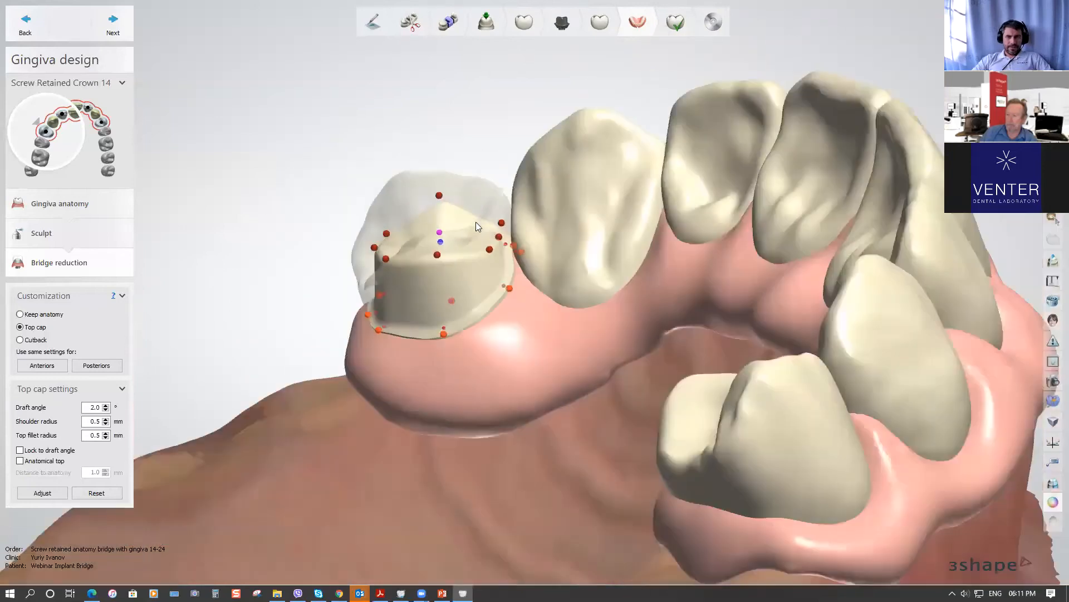
Use crown 14's top cap settings for the posterior teeth and for the anterior teeth
scroll(476, 221, "down", 4)
right_click_drag(505, 211, 594, 278)
scroll(596, 279, "down", 3)
middle_click_drag(630, 280, 439, 212)
right_click_drag(439, 213, 454, 293)
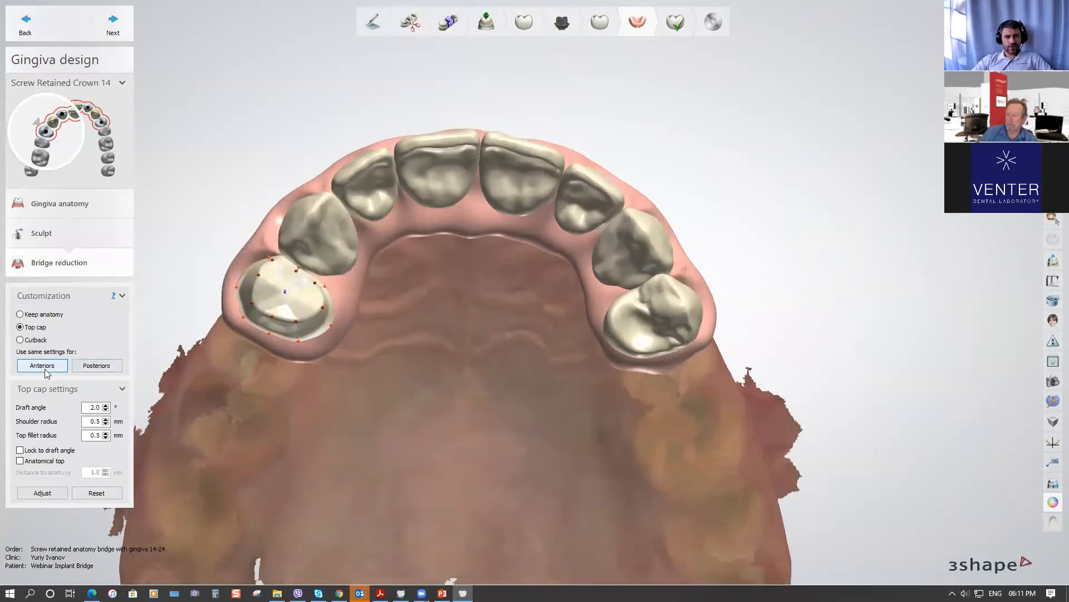
left_click(85, 371)
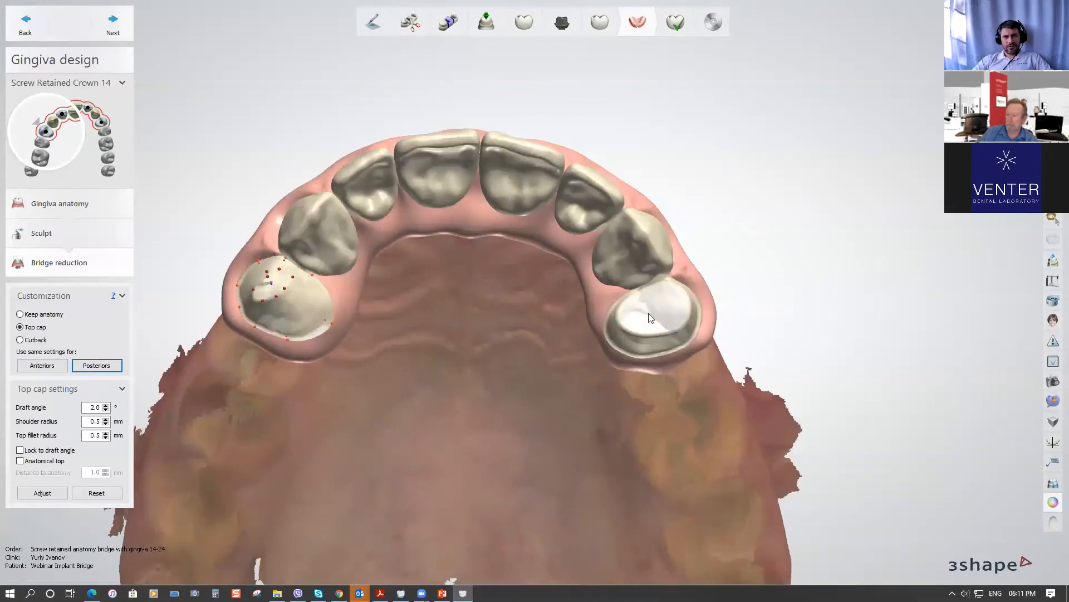
mouse_move(665, 317)
right_mouse_down()
mouse_move(645, 320)
mouse_move(663, 331)
right_mouse_up()
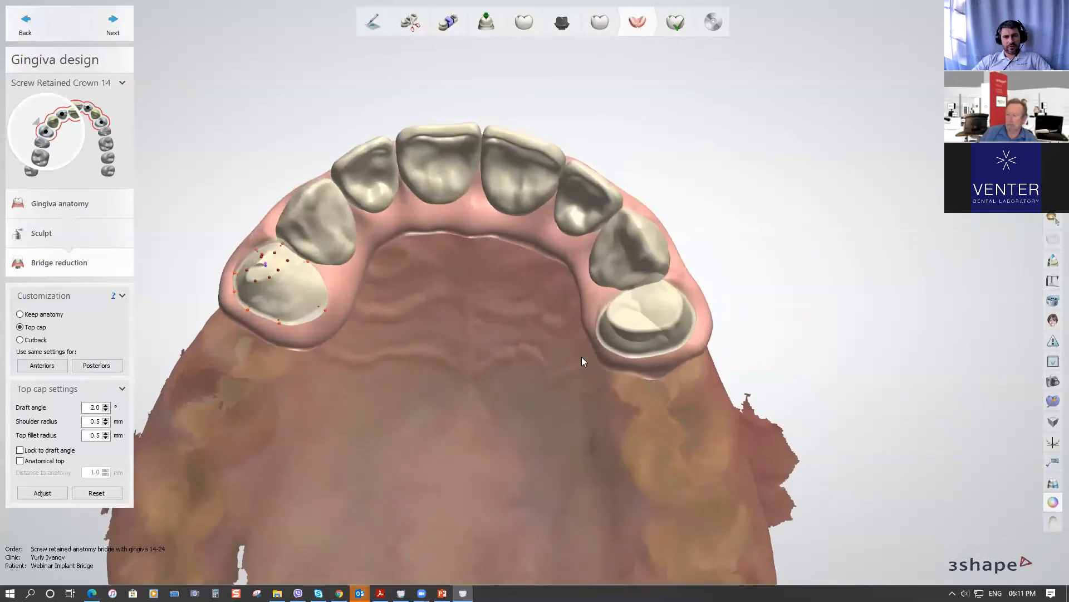
left_click(42, 367)
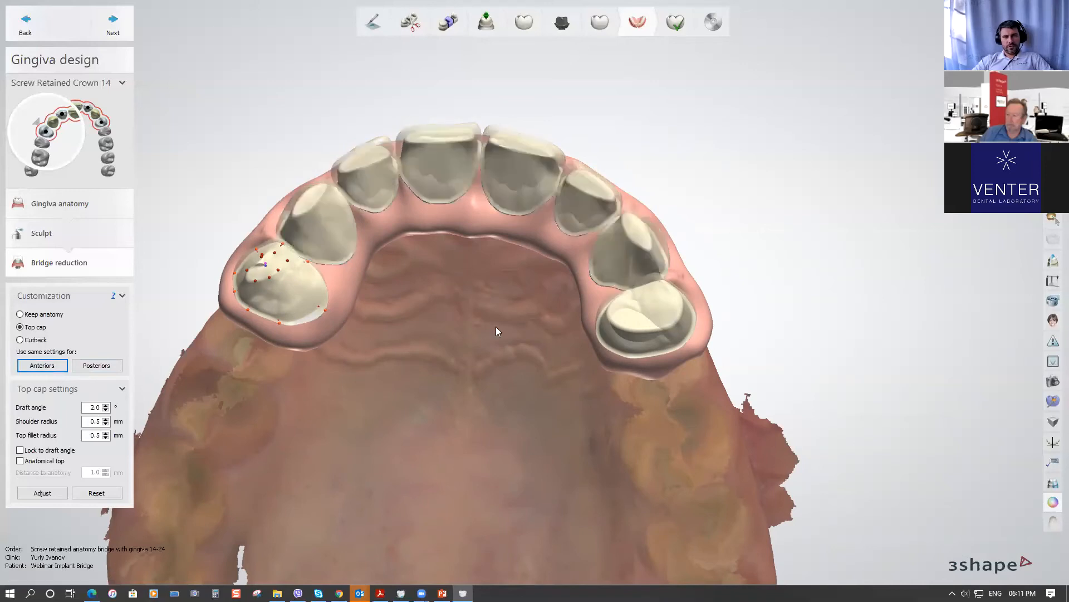
Give crown pontic 11's top cap an anatomical top locked to the draft angle, and reset its shape
right_click_drag(495, 319, 486, 249)
left_click(485, 249)
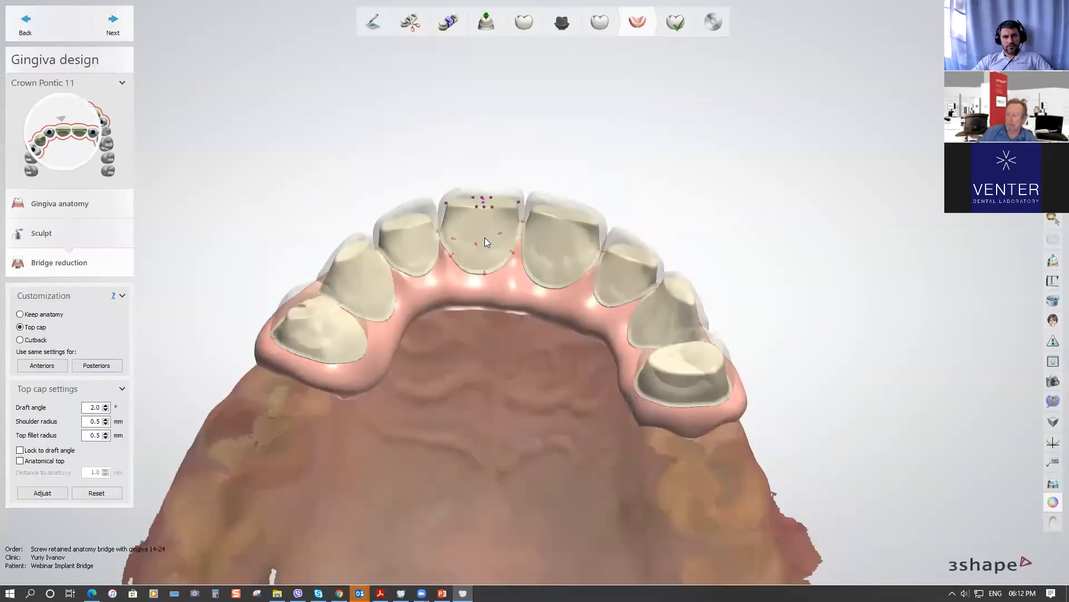
scroll(444, 271, "up", 2)
mouse_move(599, 262)
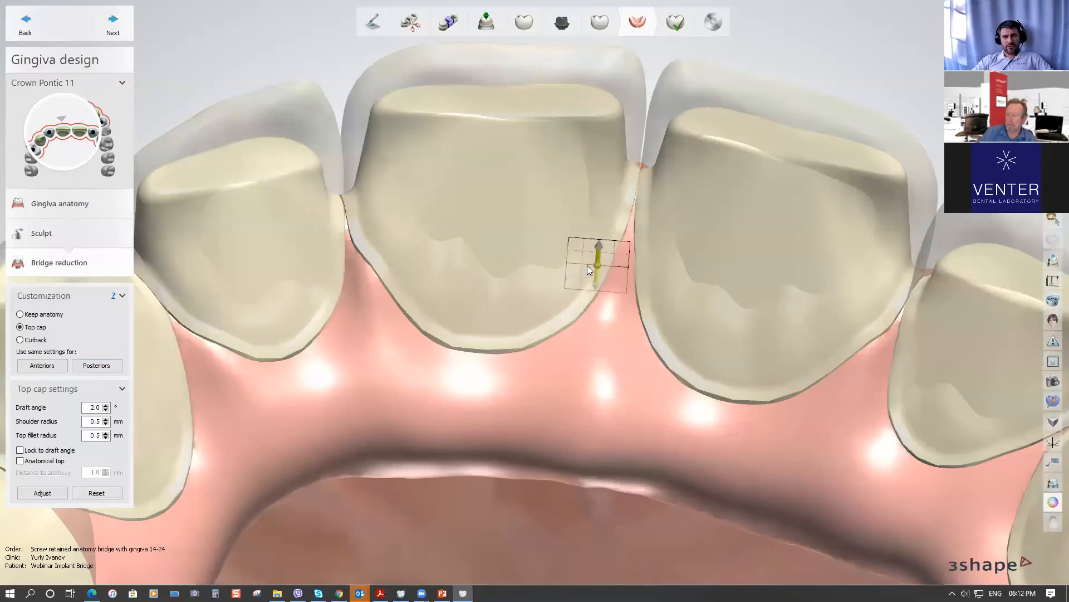
mouse_move(626, 164)
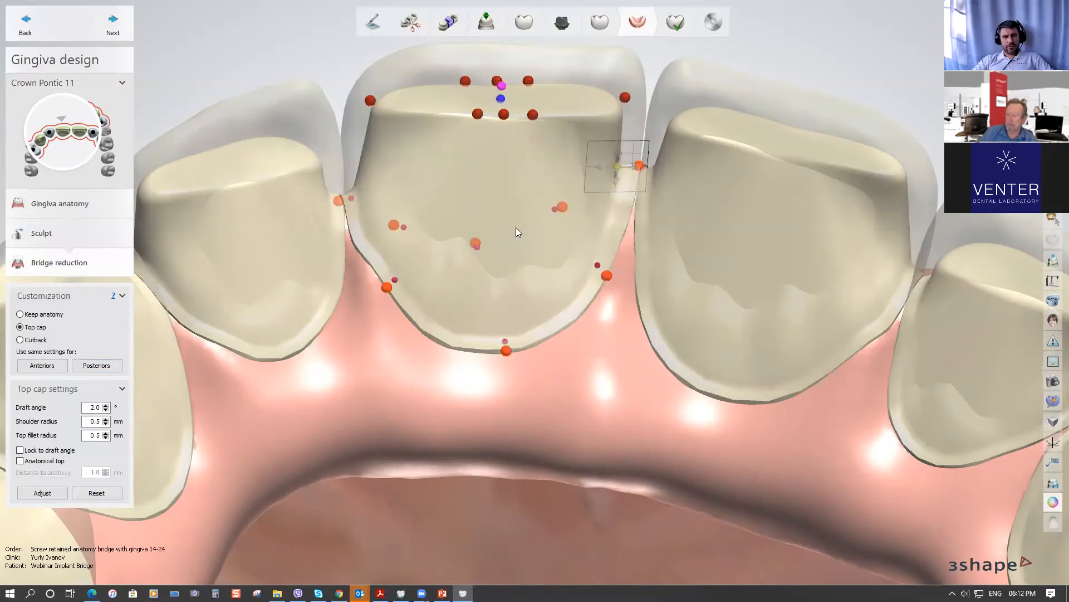
left_click(20, 460)
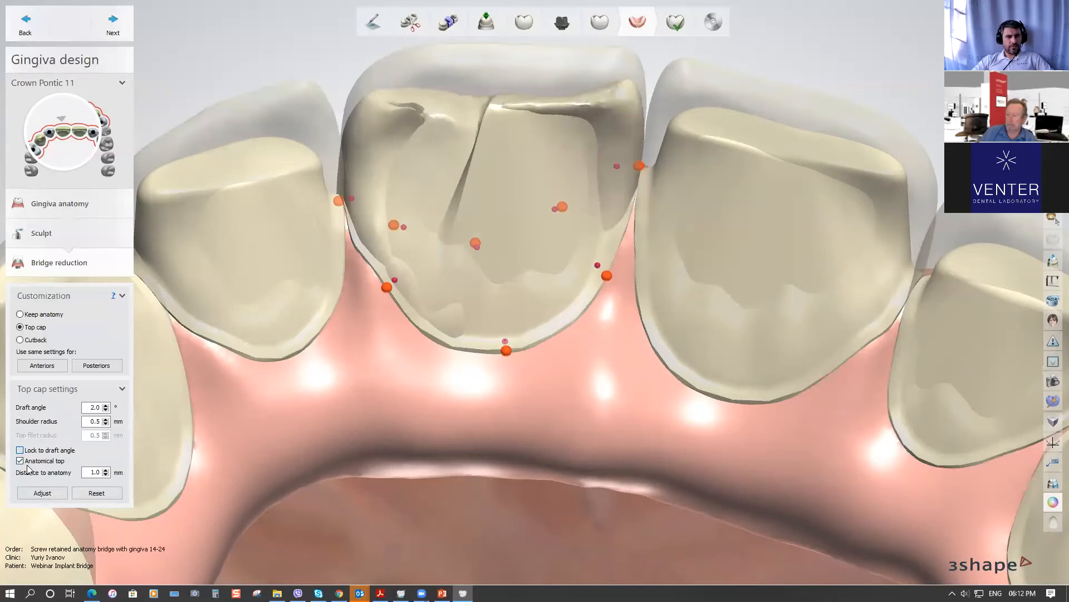
left_click(39, 493)
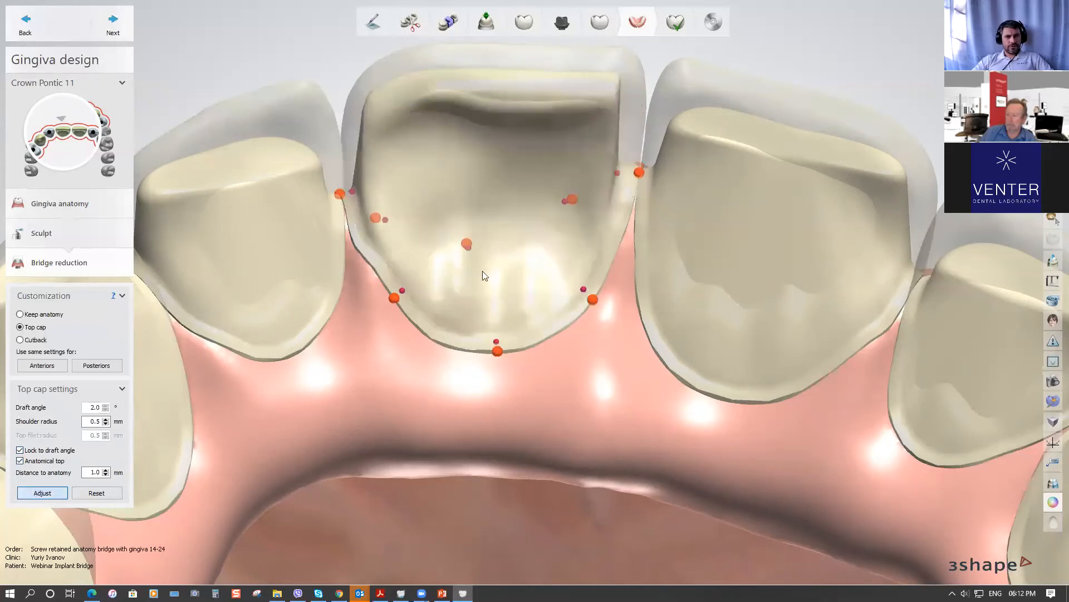
left_click(92, 494)
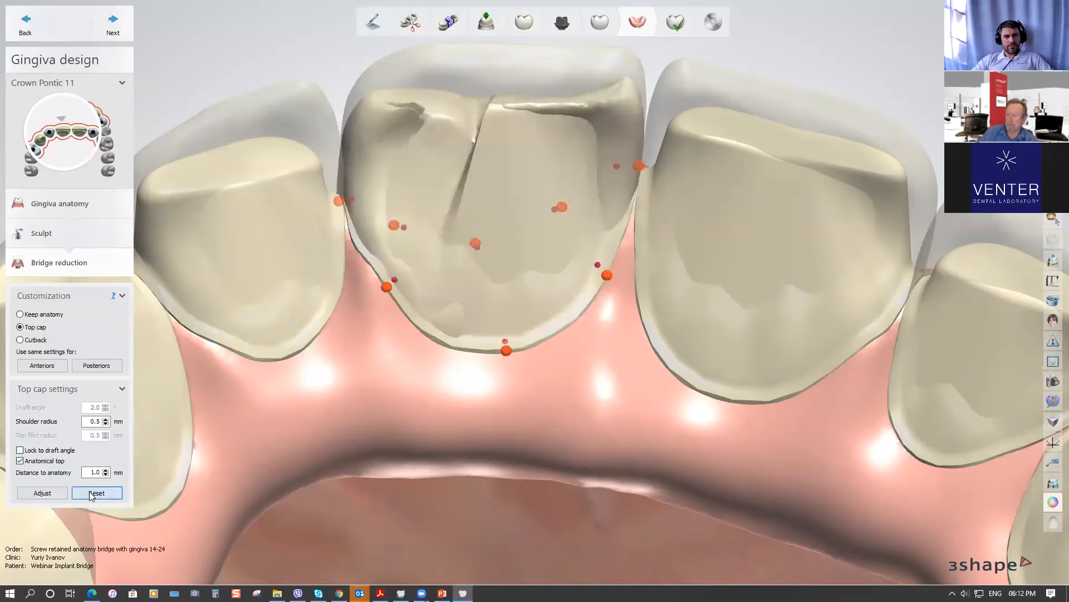
left_click(85, 492)
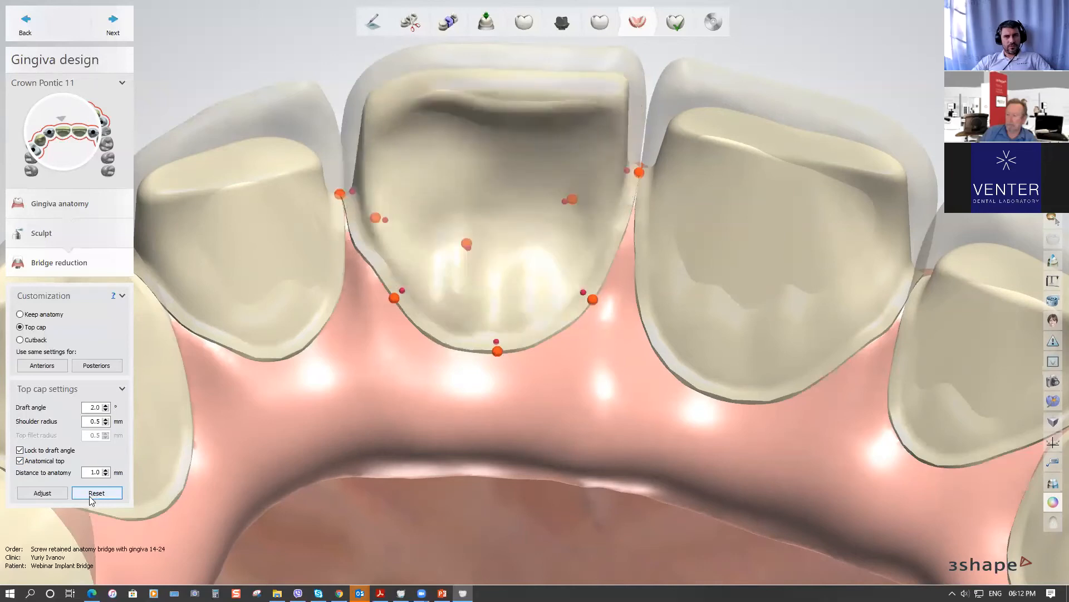
Adjust the facial shoulder point of pontic 11's cap and move the shoulder points on both proximal sides inward
right_click_drag(442, 231, 447, 309)
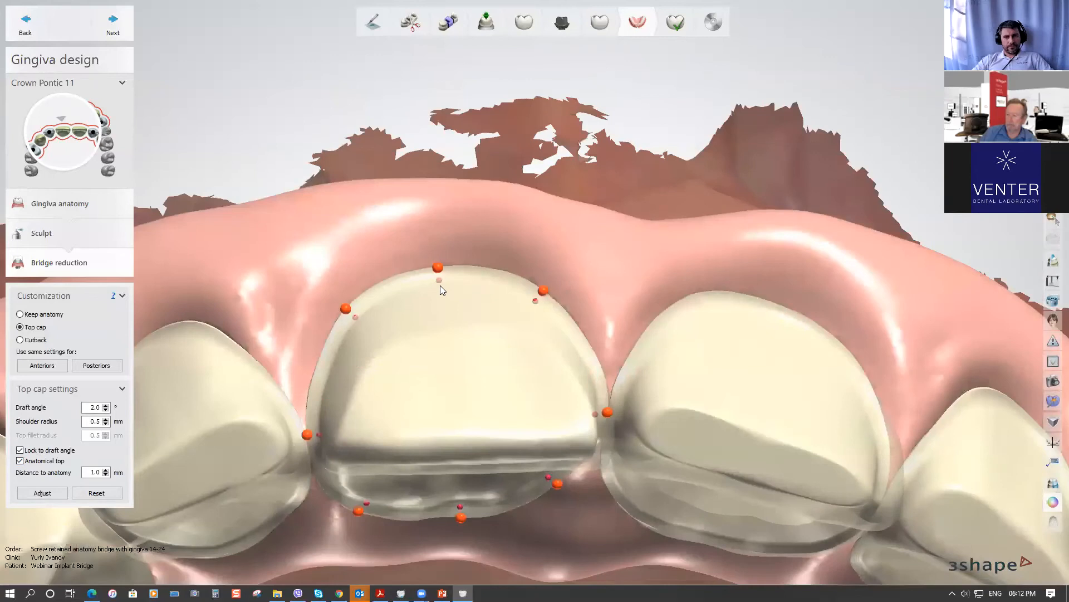
left_click(440, 288)
left_click_drag(441, 290, 440, 284)
mouse_move(502, 235)
right_mouse_down()
mouse_move(569, 286)
mouse_move(560, 214)
mouse_move(511, 237)
right_mouse_up()
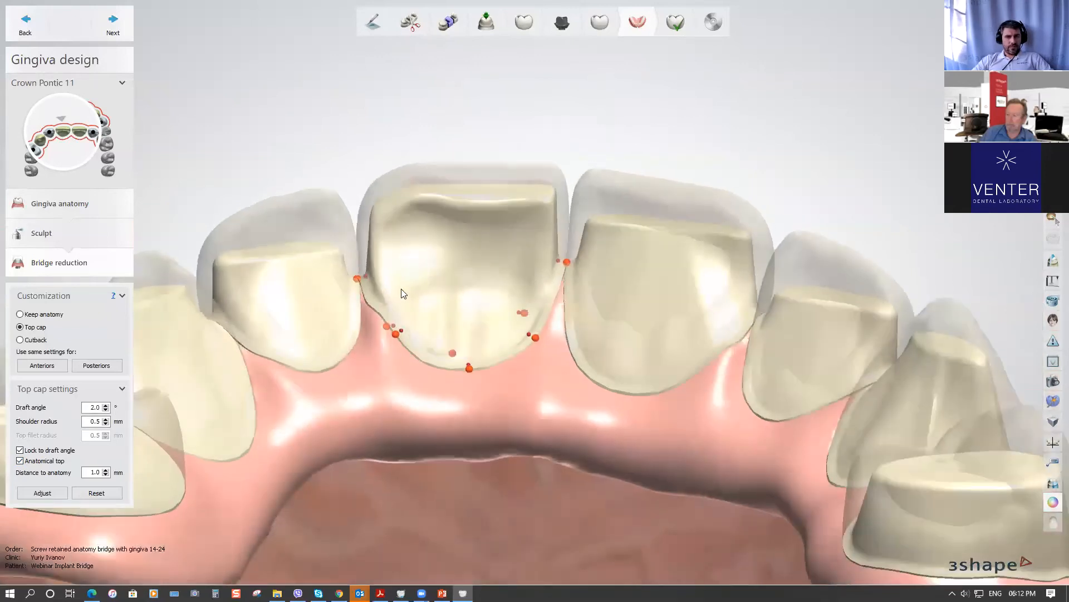
scroll(403, 294, "up", 2)
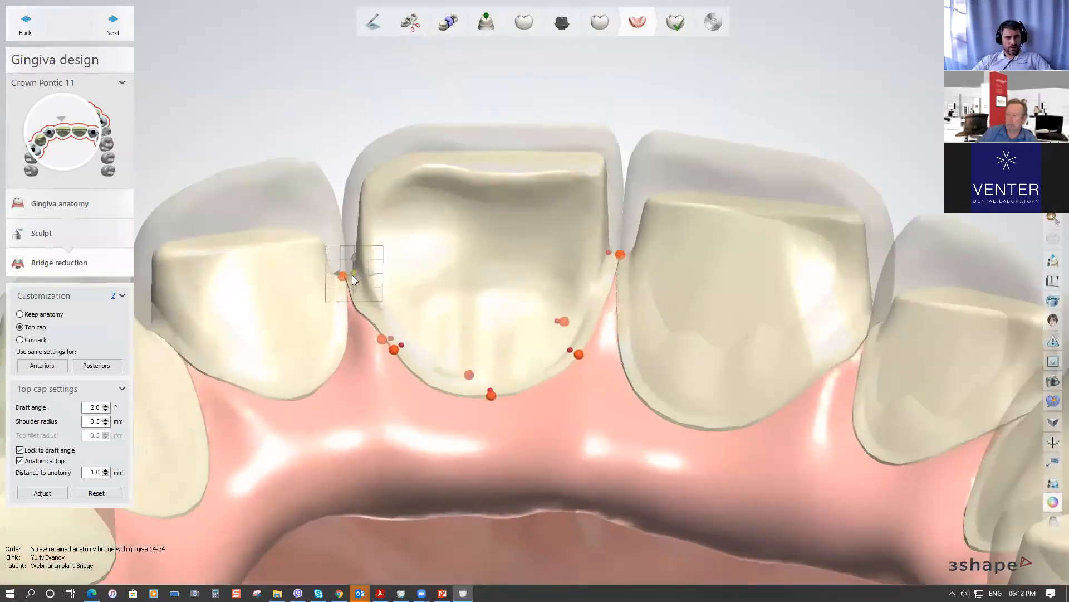
left_click_drag(360, 273, 367, 273)
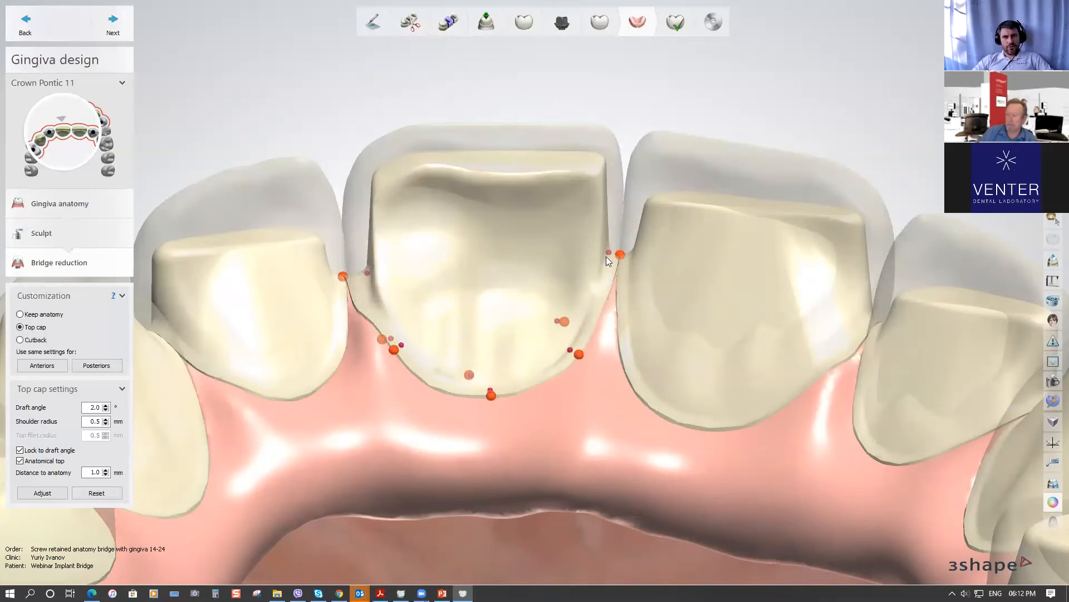
left_click_drag(609, 254, 601, 256)
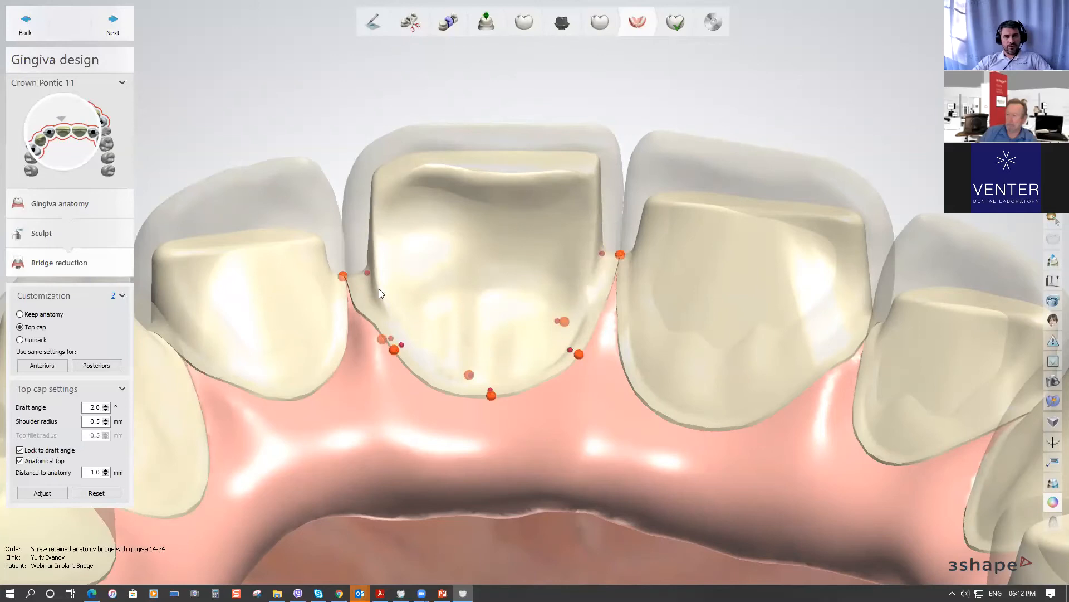
Examine the reduced cap of pontic 11 alongside the neighbouring teeth and across the whole bridge
scroll(446, 278, "down", 4)
middle_click_drag(491, 287, 418, 280)
right_click_drag(463, 273, 484, 262)
scroll(481, 262, "up", 2)
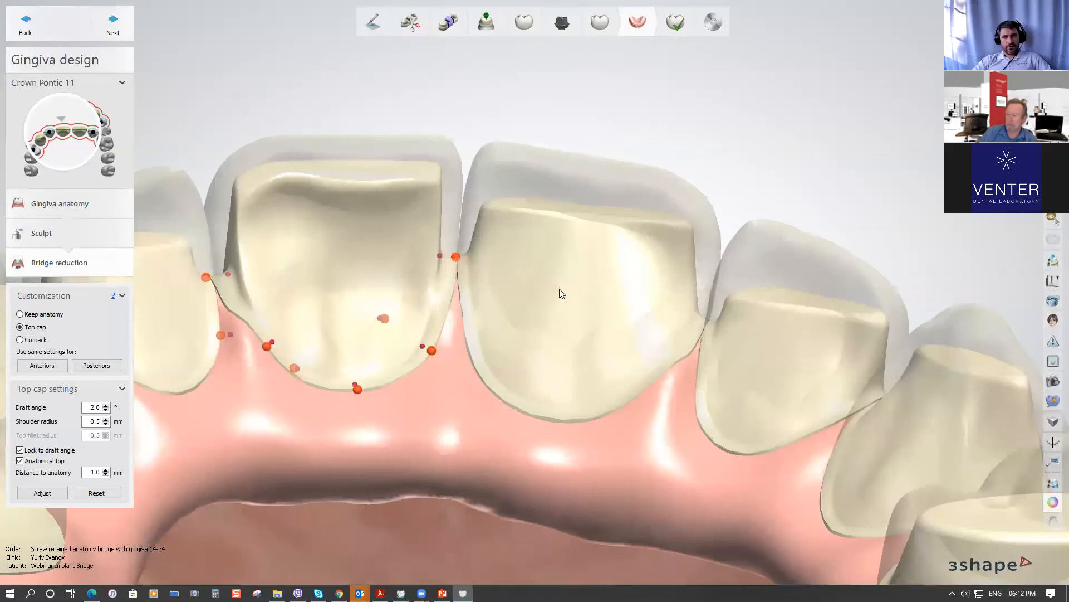
scroll(566, 293, "down", 5)
middle_click_drag(557, 317, 547, 263)
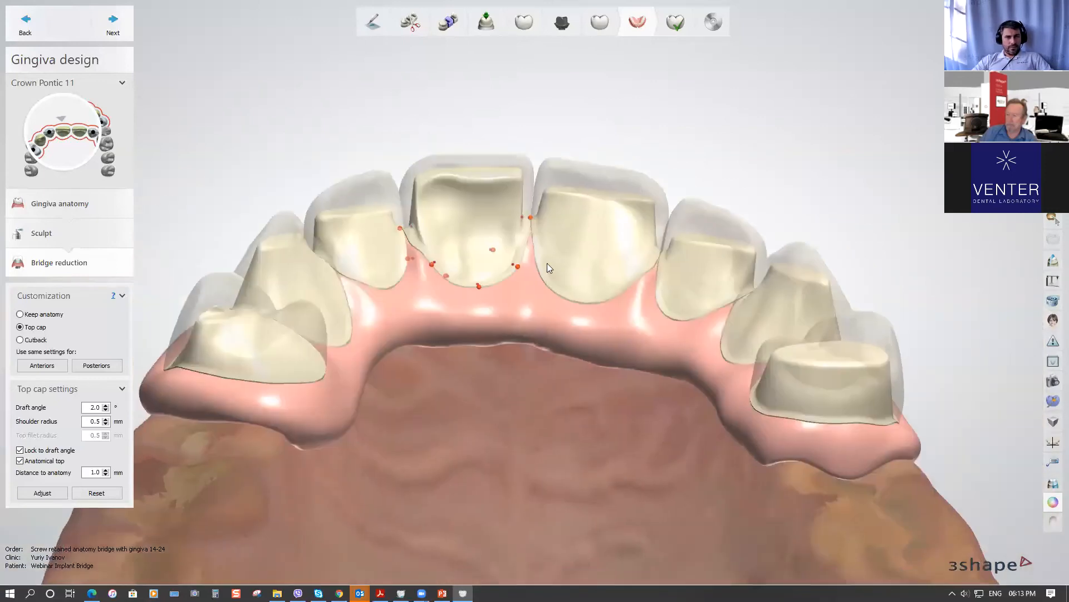
right_click_drag(547, 263, 539, 294)
middle_click_drag(229, 426, 226, 391)
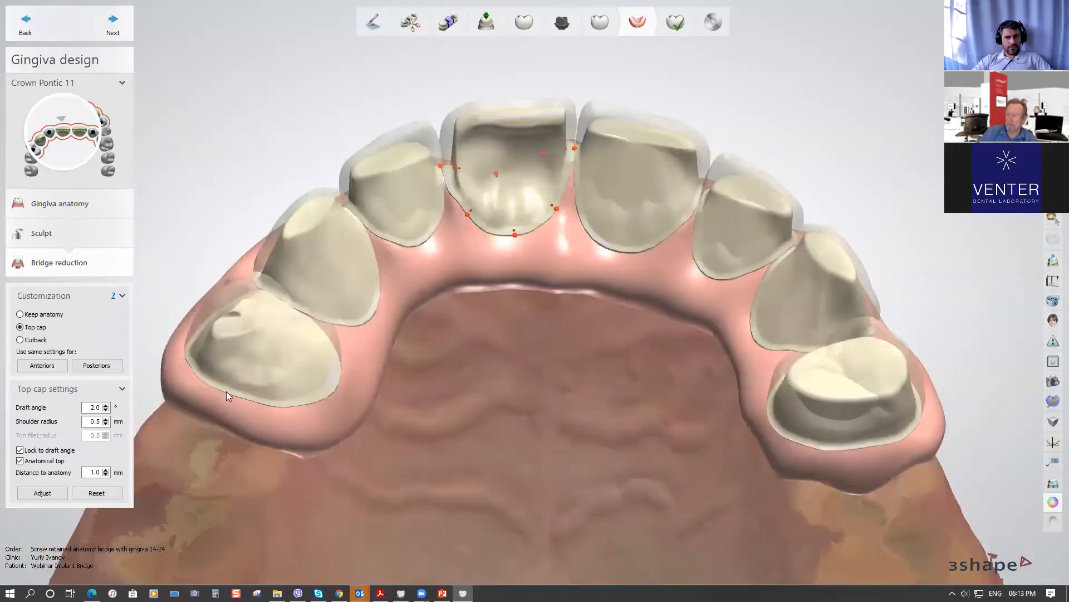
Apply a cutback with a uniform 0.90 mm offset to pontic 11 and use the same settings for anteriors and posteriors
left_click(20, 340)
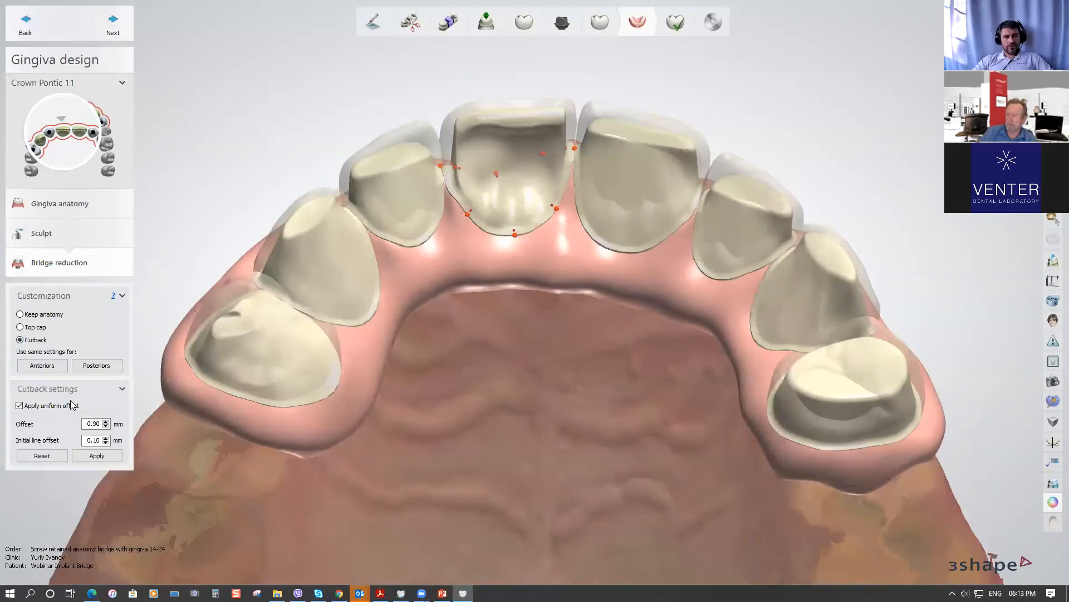
left_click(81, 456)
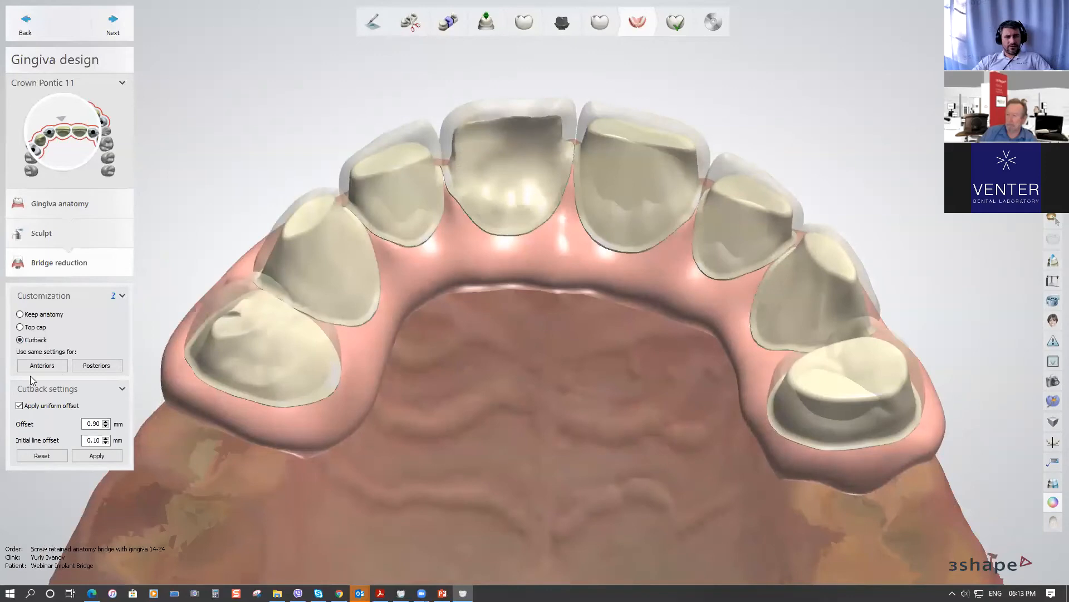
left_click(96, 456)
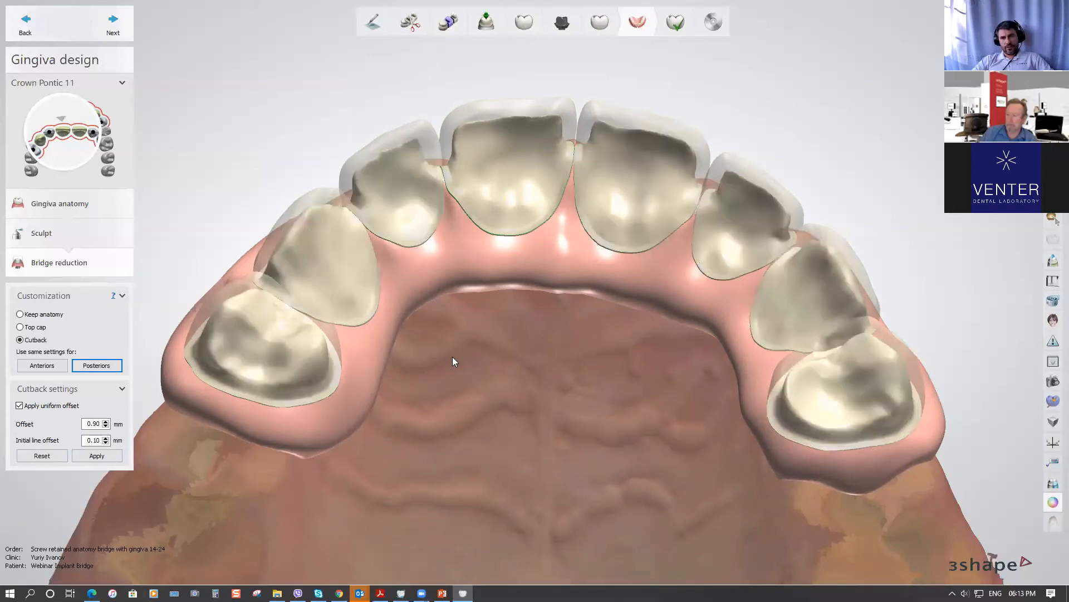
Examine the uniform cutback on all teeth of the bridge from the palatal and incisal sides, including the line around pontic 11
scroll(524, 368, "down", 2)
middle_click_drag(523, 368, 516, 309)
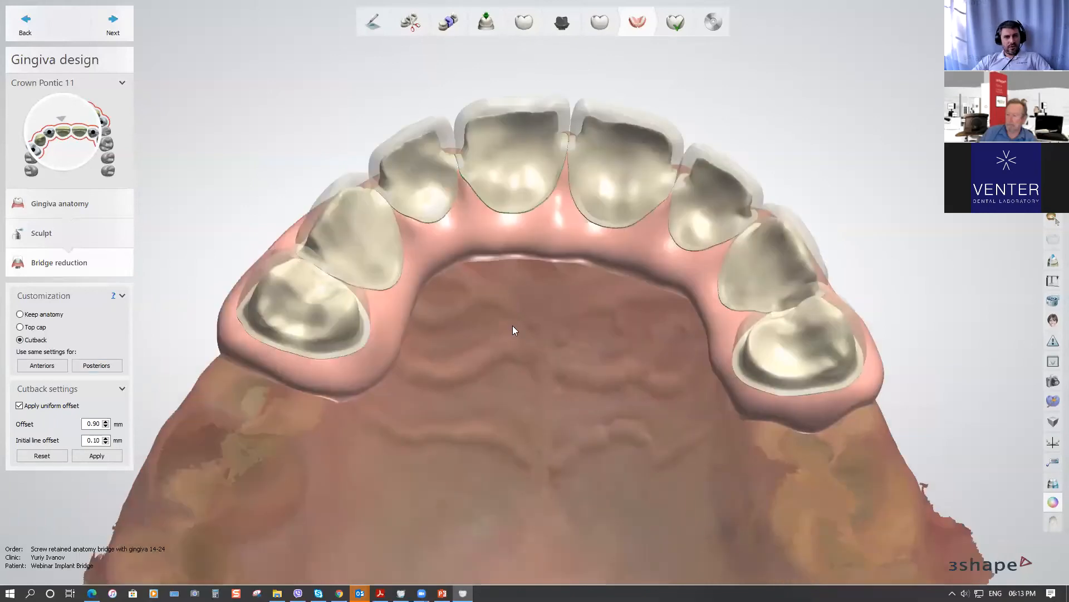
right_click_drag(512, 327, 511, 393)
mouse_move(517, 435)
right_mouse_down()
mouse_move(480, 449)
mouse_move(506, 426)
mouse_move(515, 395)
mouse_move(528, 441)
mouse_move(566, 433)
mouse_move(562, 441)
mouse_move(482, 389)
mouse_move(518, 425)
right_mouse_up()
right_click_drag(533, 389, 419, 330)
scroll(368, 262, "up", 3)
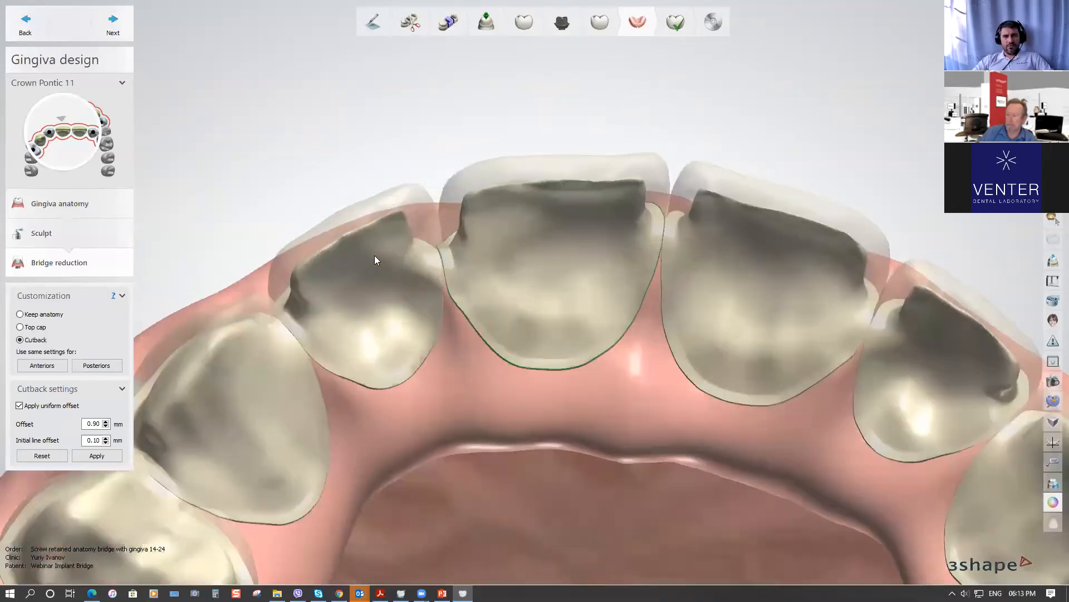
scroll(380, 309, "down", 3)
right_click_drag(380, 308, 382, 281)
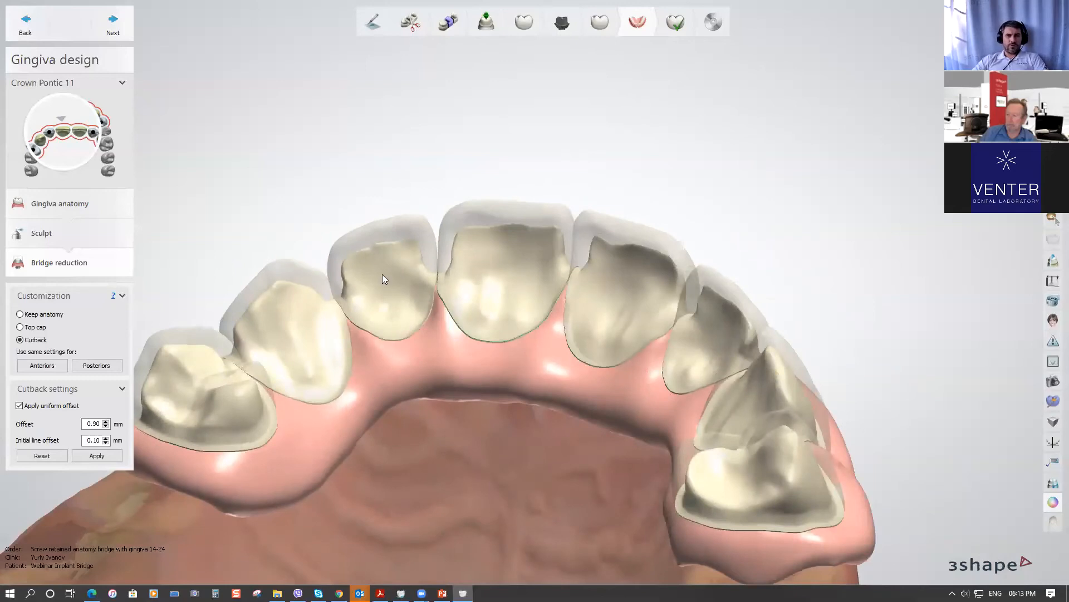
right_click_drag(481, 267, 479, 318)
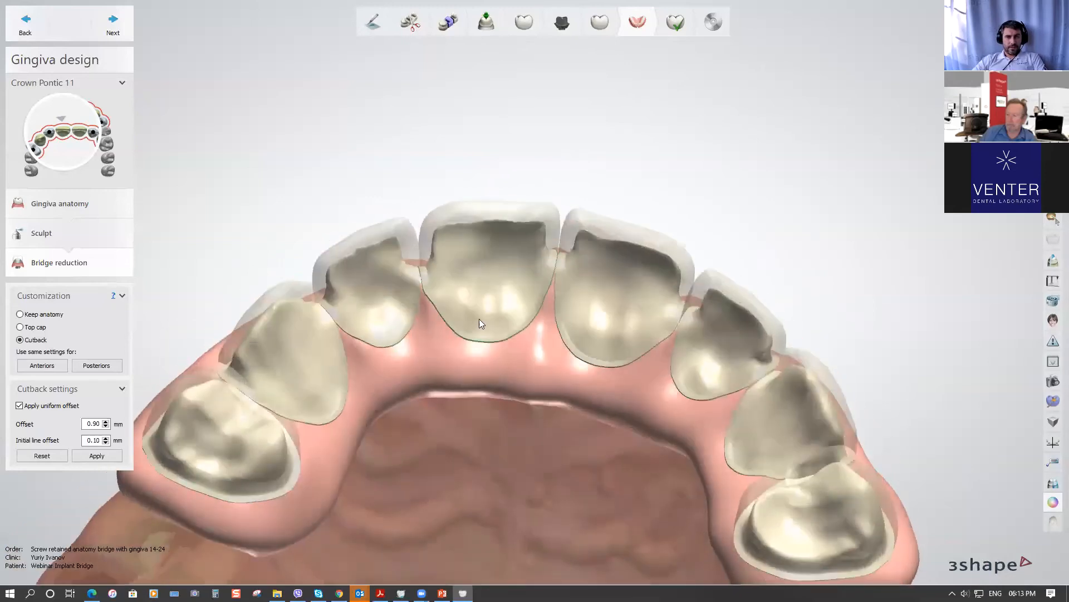
scroll(421, 281, "up", 6)
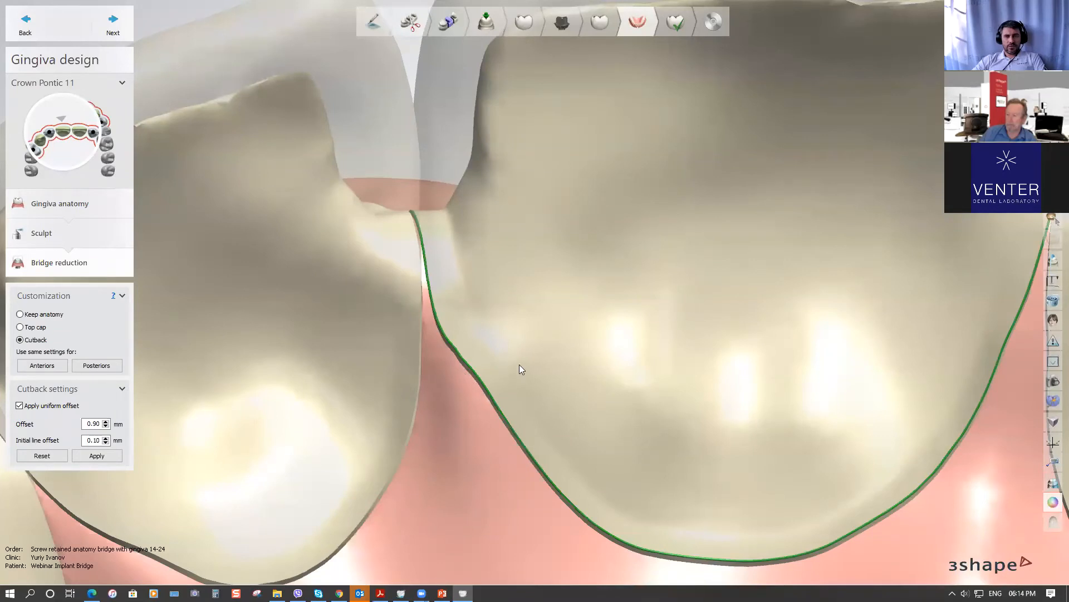
scroll(529, 368, "down", 5)
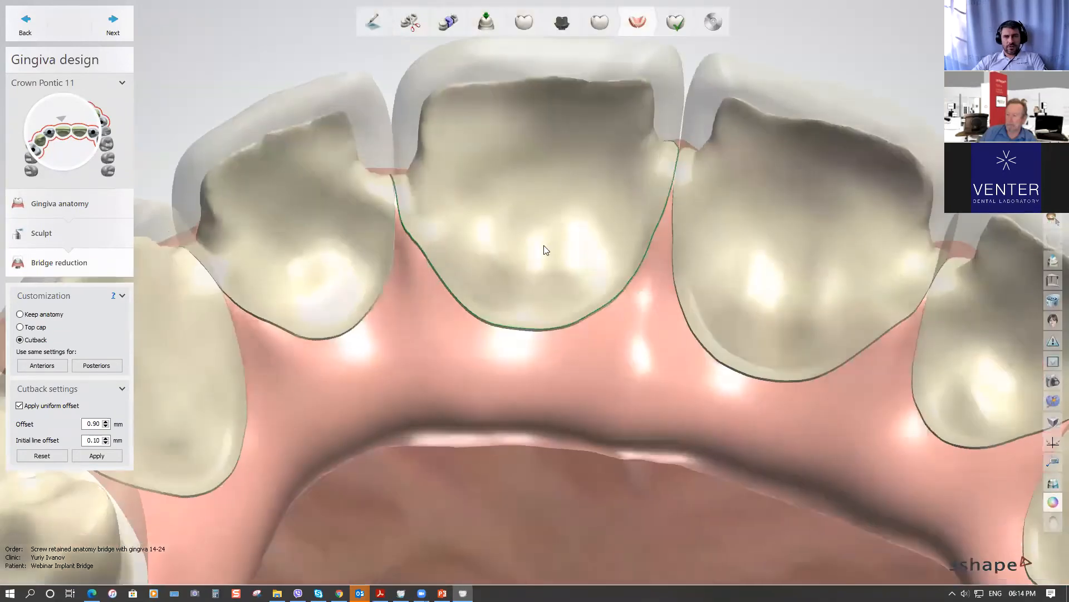
Redraw the cutback line across the palatal surface of pontic 11 closer to the incisal edge and apply the cutback
right_click_drag(544, 248, 504, 317)
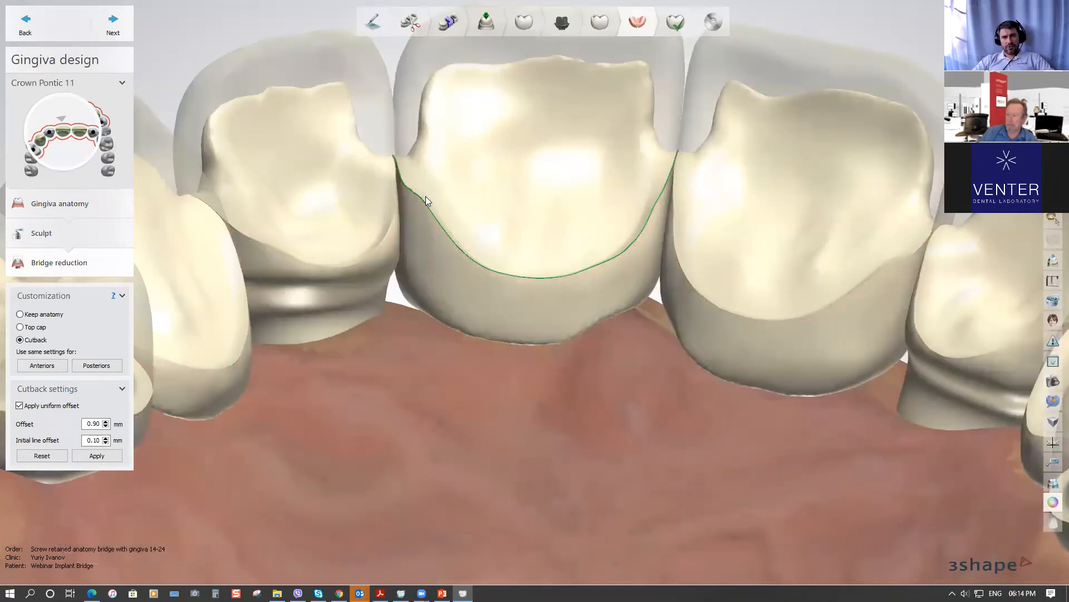
left_click_drag(425, 196, 645, 213)
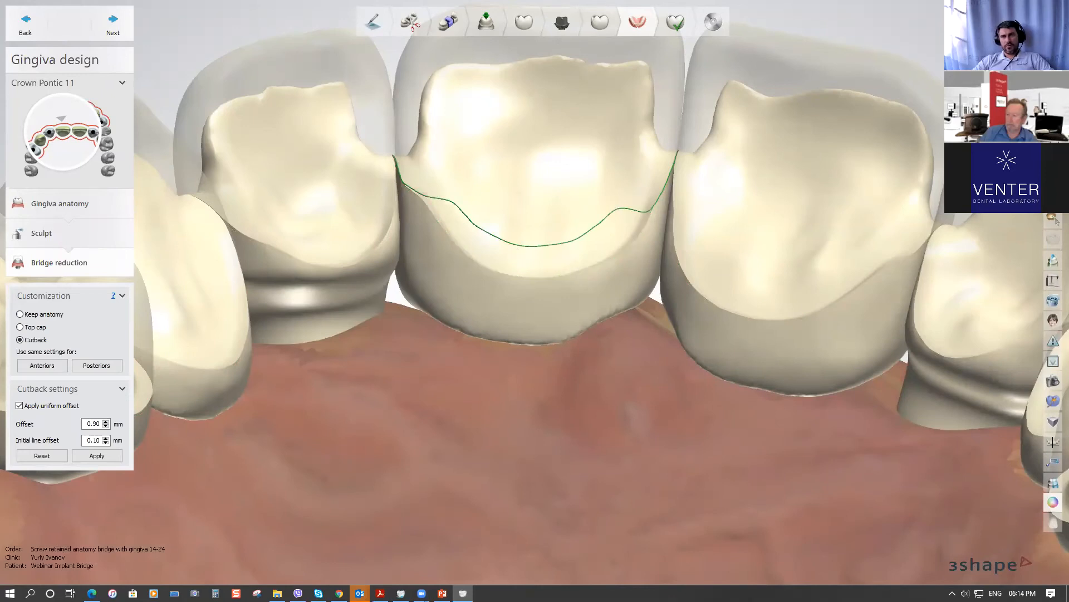
left_click(1003, 145)
right_click_drag(592, 169, 576, 206)
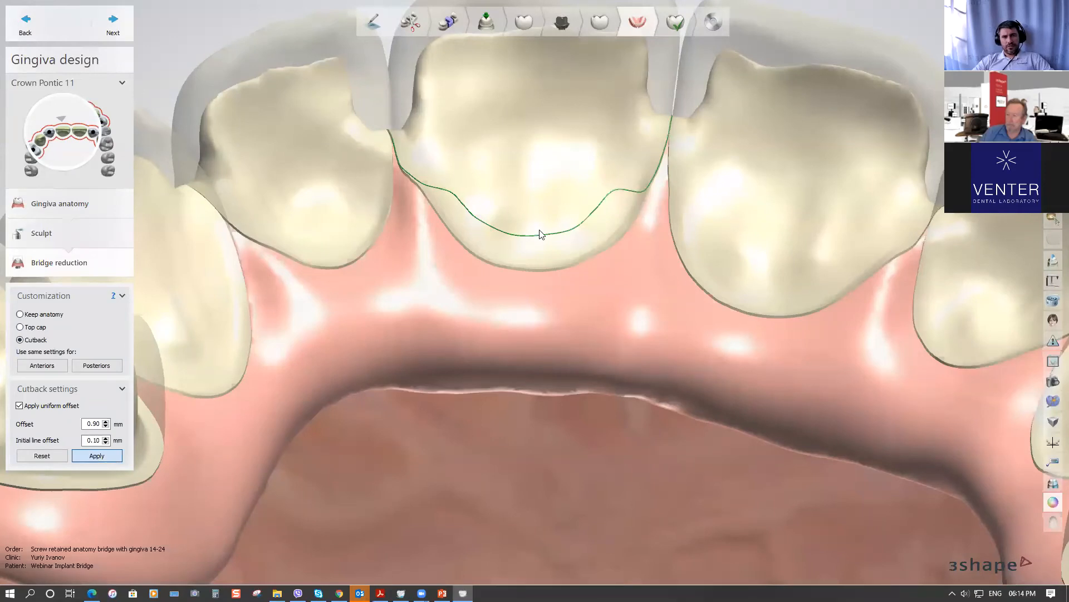
right_click_drag(544, 215, 449, 312)
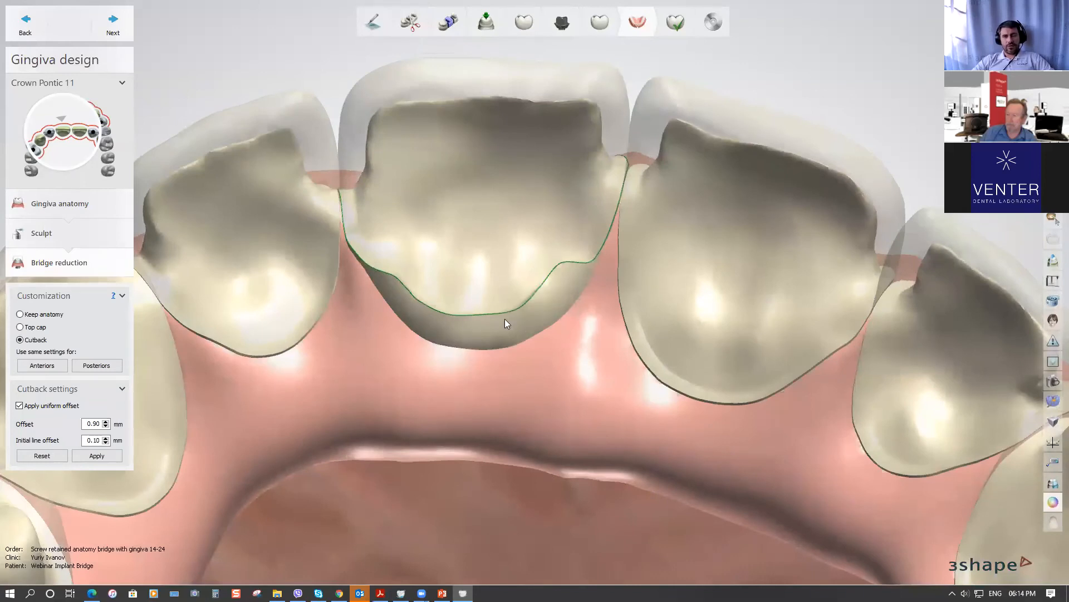
mouse_move(503, 218)
right_mouse_down()
mouse_move(508, 278)
mouse_move(508, 202)
right_mouse_up()
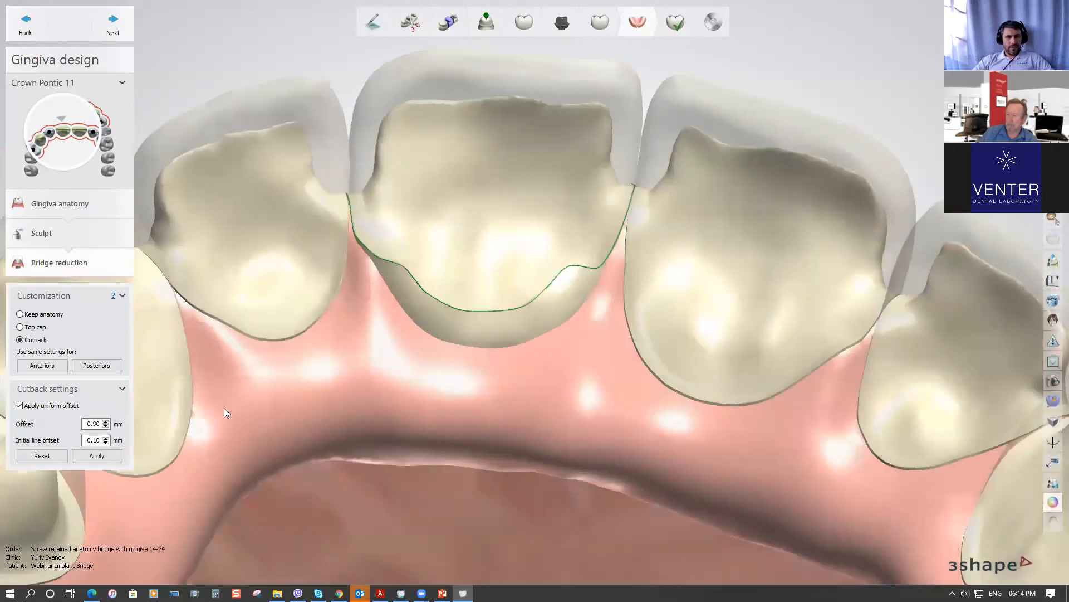
Reset the cutback line of pontic 11 and reapply its cutback
left_click(42, 455)
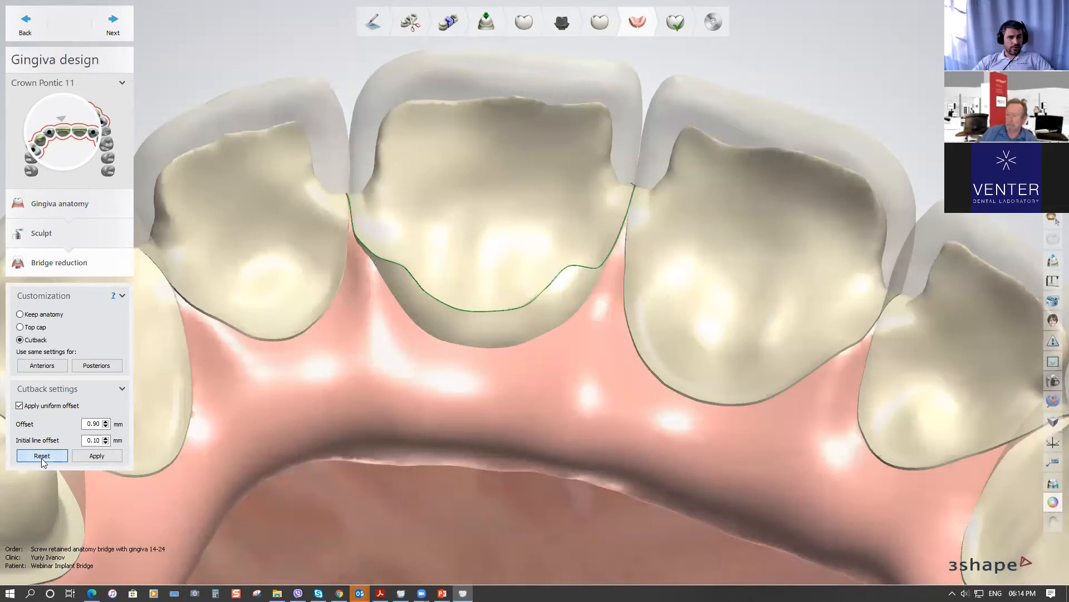
scroll(456, 352, "up", 3)
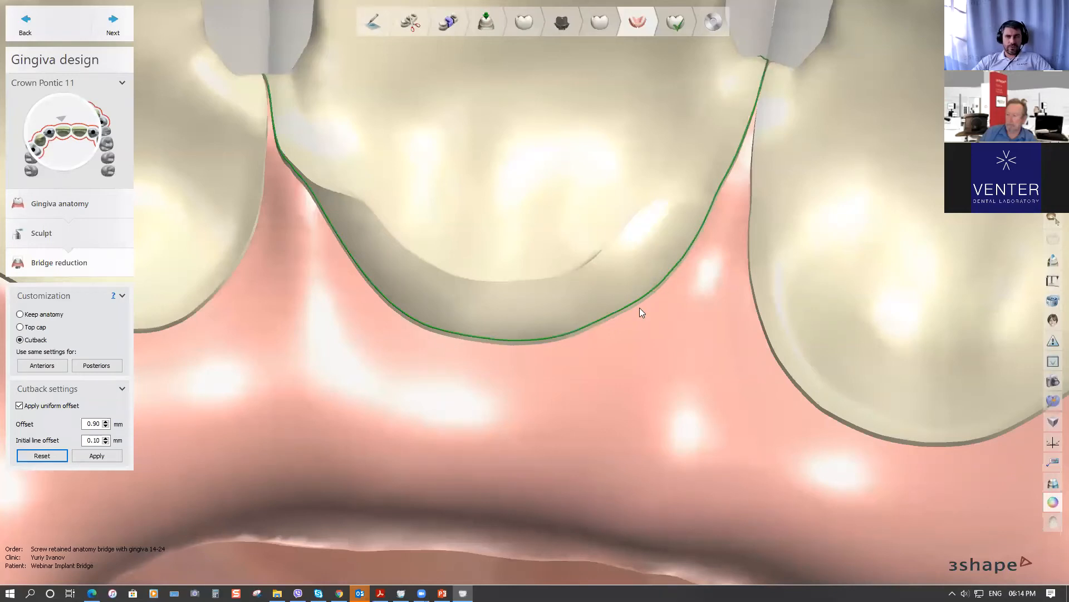
scroll(612, 317, "down", 4)
left_click(97, 456)
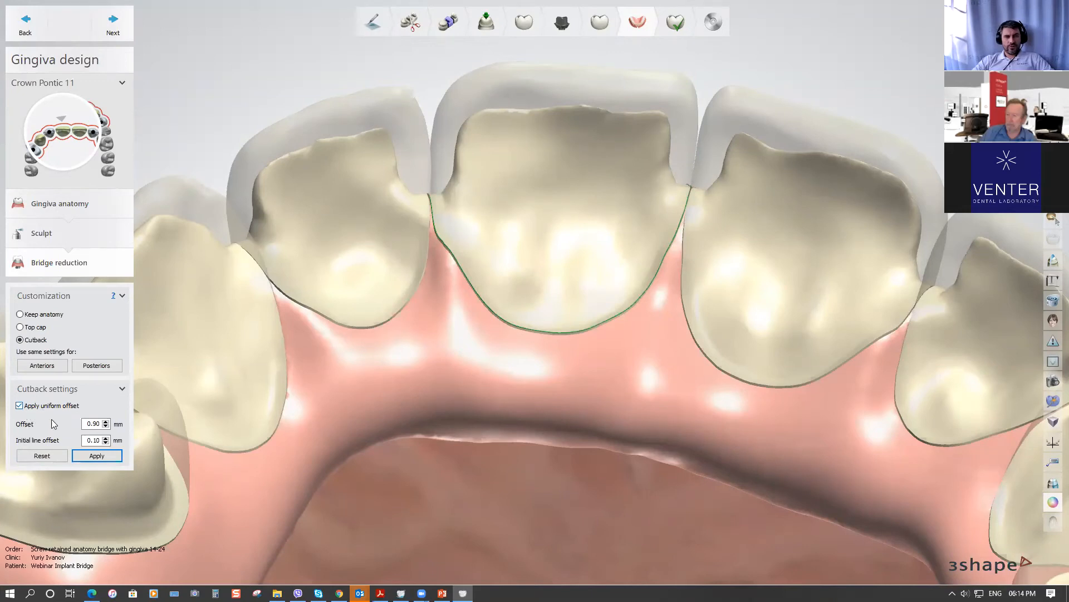
Set the uniform cutback offset of pontic 11 to 1.20 mm and apply it
left_click(106, 421)
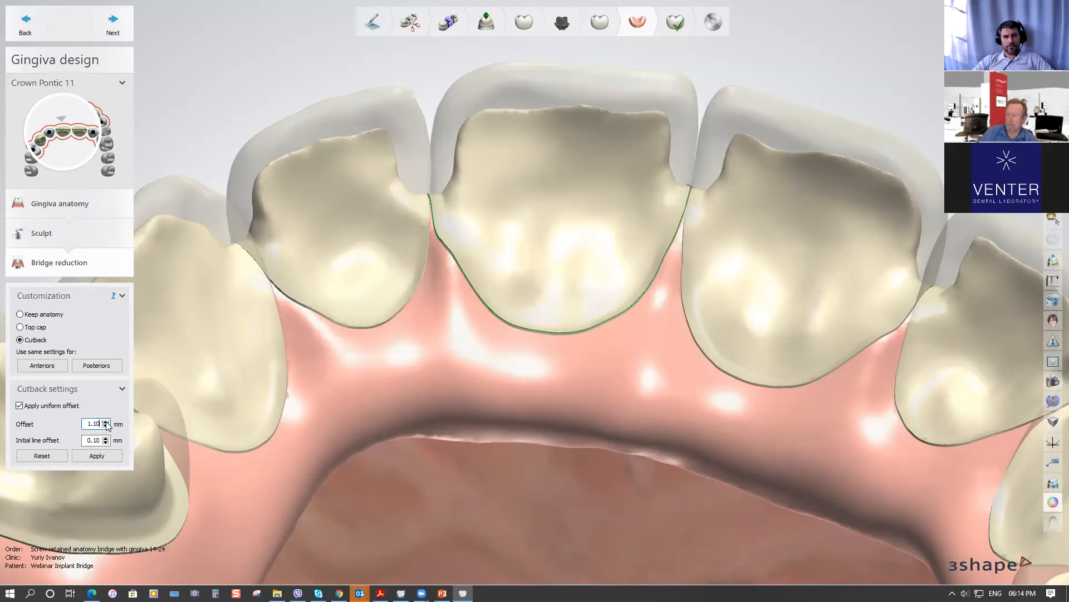
left_click(105, 421)
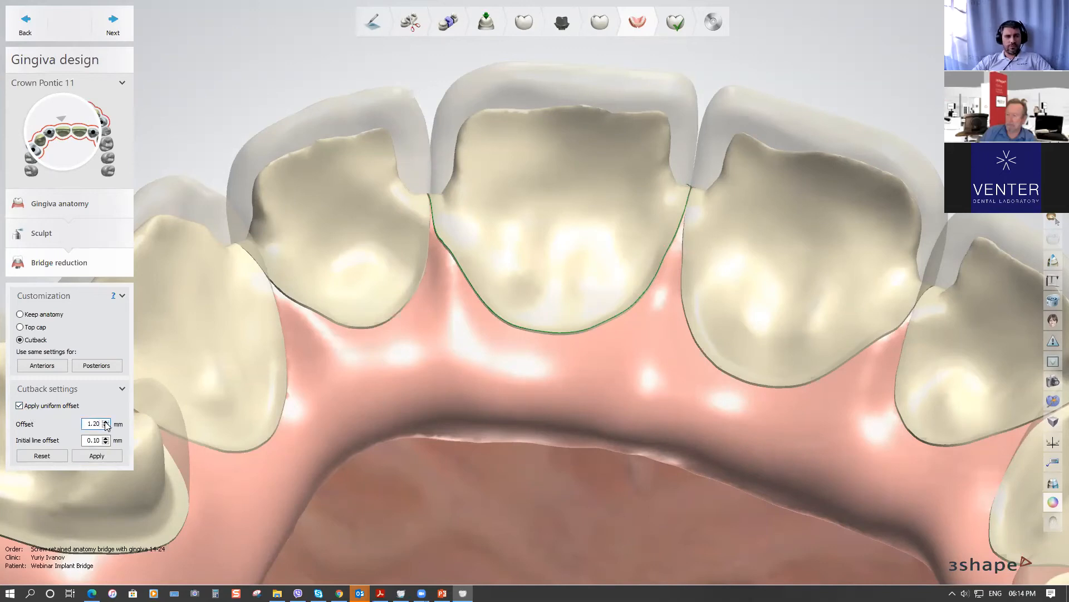
left_click(98, 456)
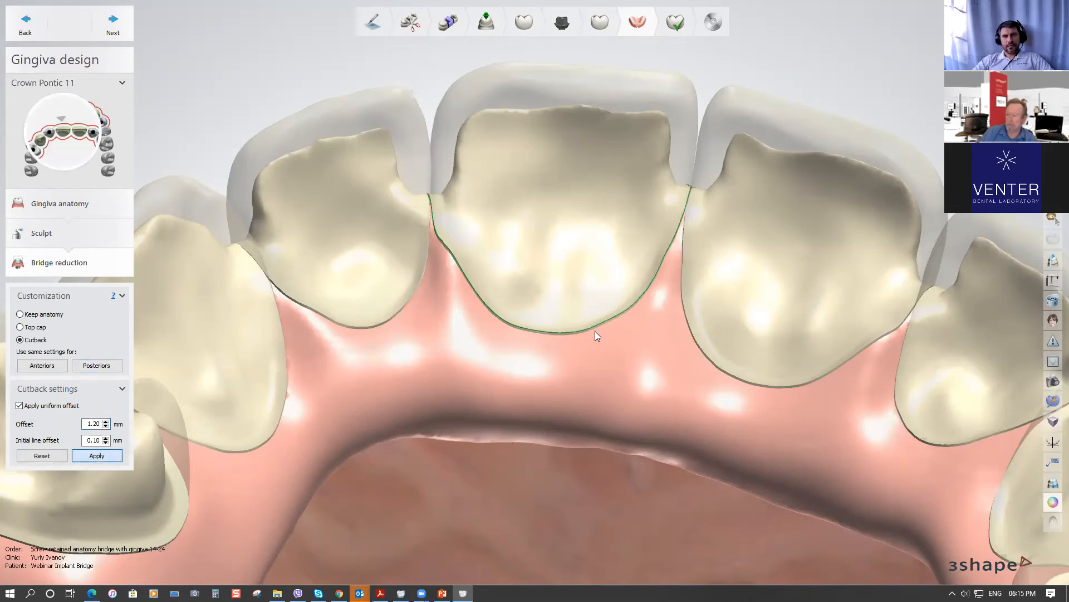
scroll(602, 276, "down", 5)
mouse_move(550, 257)
right_mouse_down()
mouse_move(542, 333)
mouse_move(550, 256)
right_mouse_up()
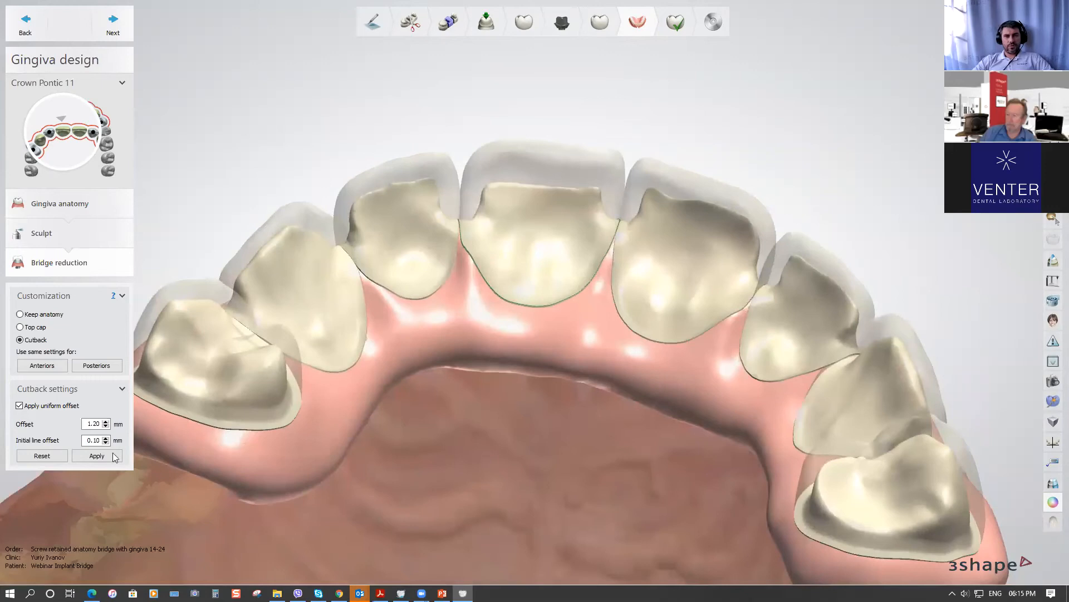
Apply a uniform cutback offset of 1.00 mm to pontic 11 and use the same settings for the anteriors
left_click(105, 421)
left_click(105, 421)
left_click(105, 421)
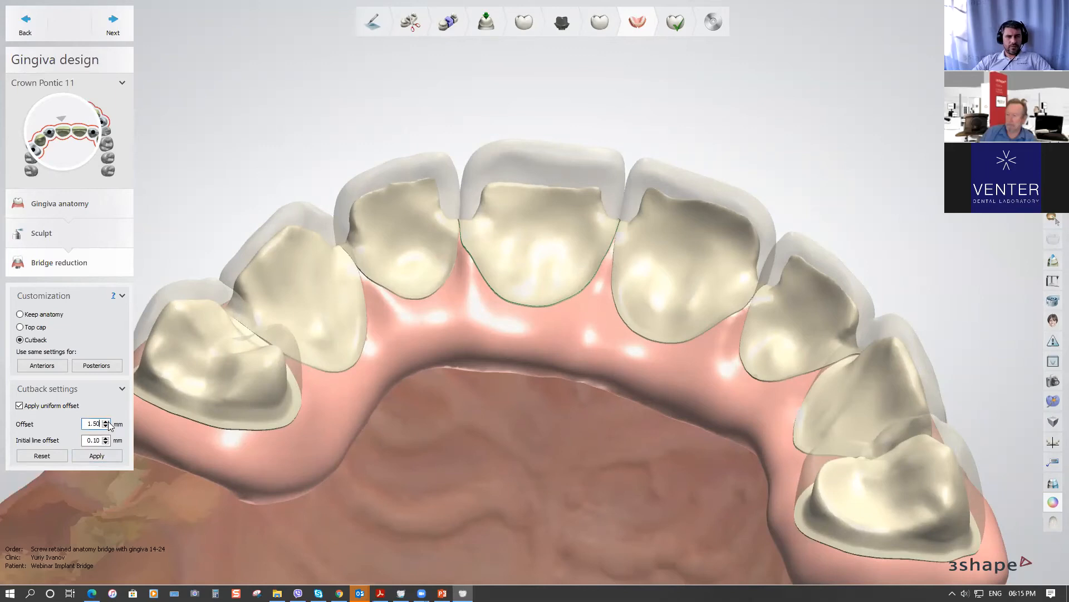
left_click(106, 426)
left_click(107, 425)
left_click(106, 425)
left_click(107, 426)
left_click(106, 425)
left_click(106, 426)
left_click(106, 422)
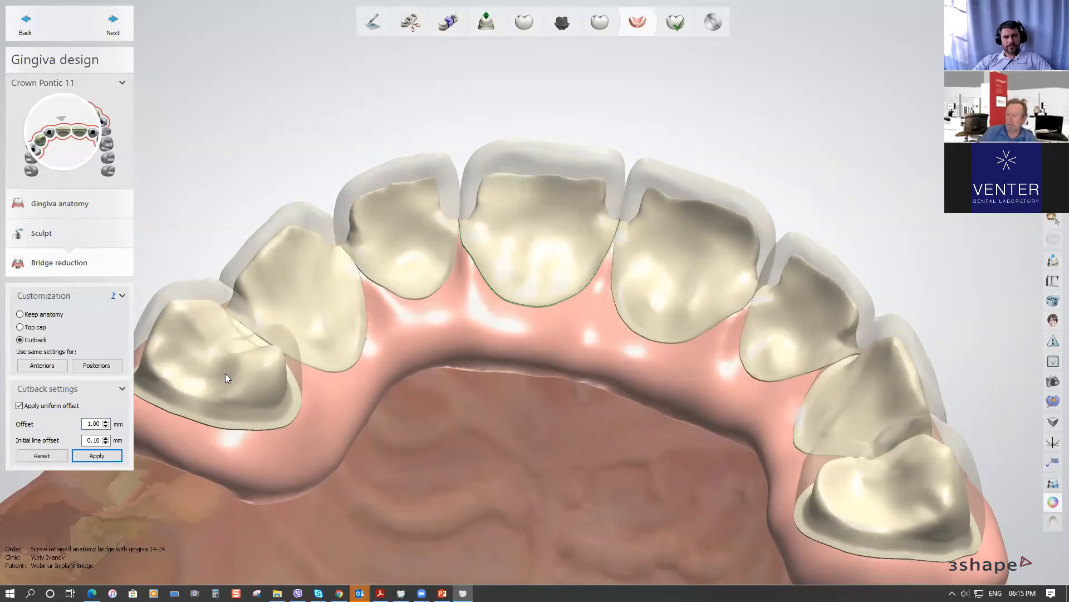
left_click(45, 367)
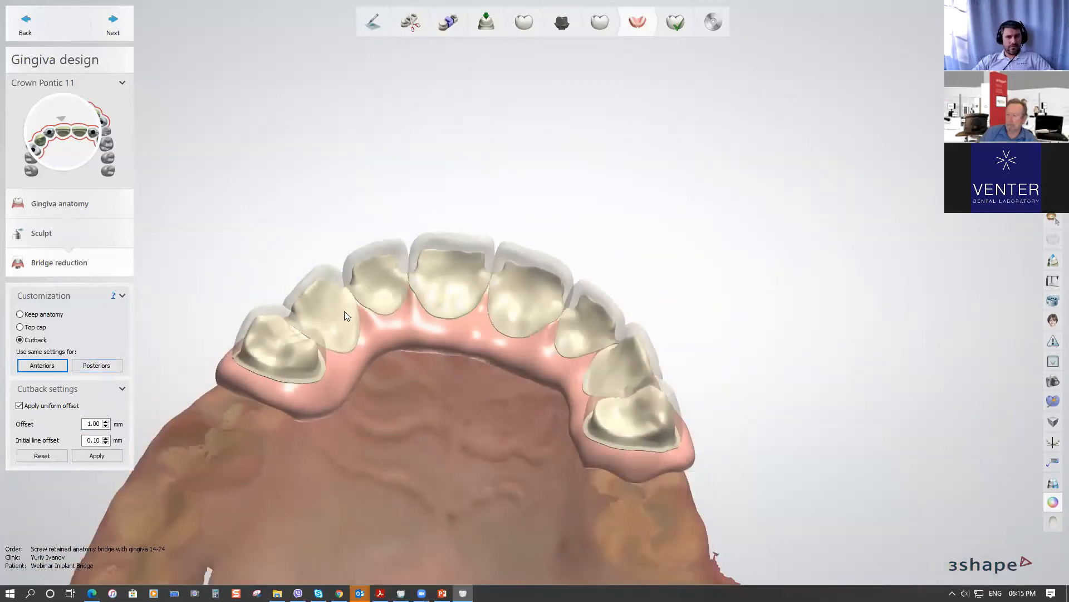
Examine how the bridge teeth fit the smile on the patient's face scan from the front and from an angle
mouse_move(379, 322)
right_mouse_down()
mouse_move(381, 344)
mouse_move(367, 318)
right_mouse_up()
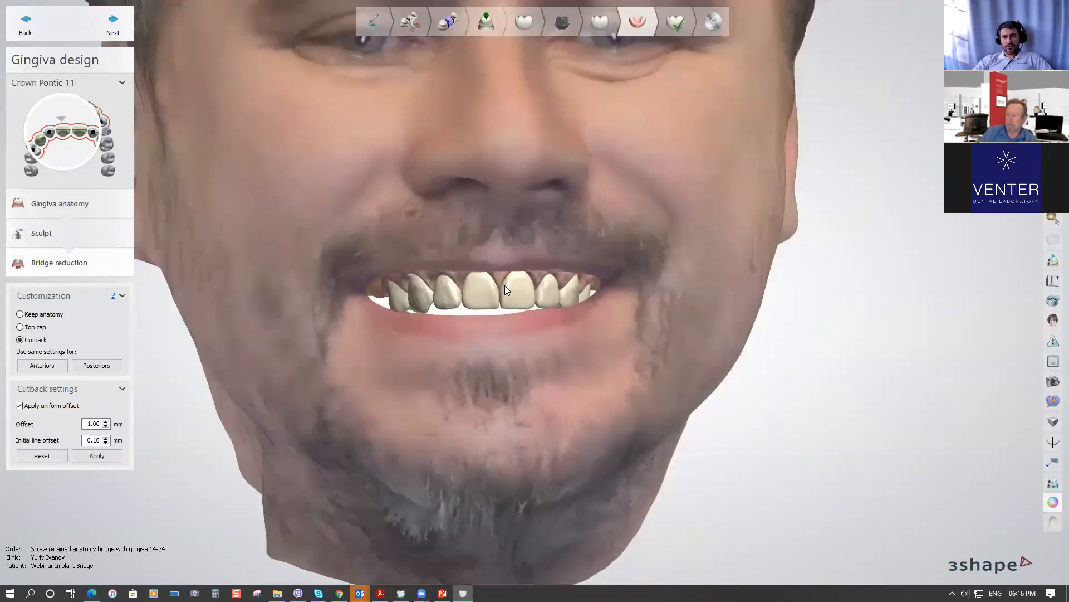
mouse_move(492, 252)
right_mouse_down()
mouse_move(477, 255)
mouse_move(507, 242)
right_mouse_up()
scroll(507, 241, "down", 3)
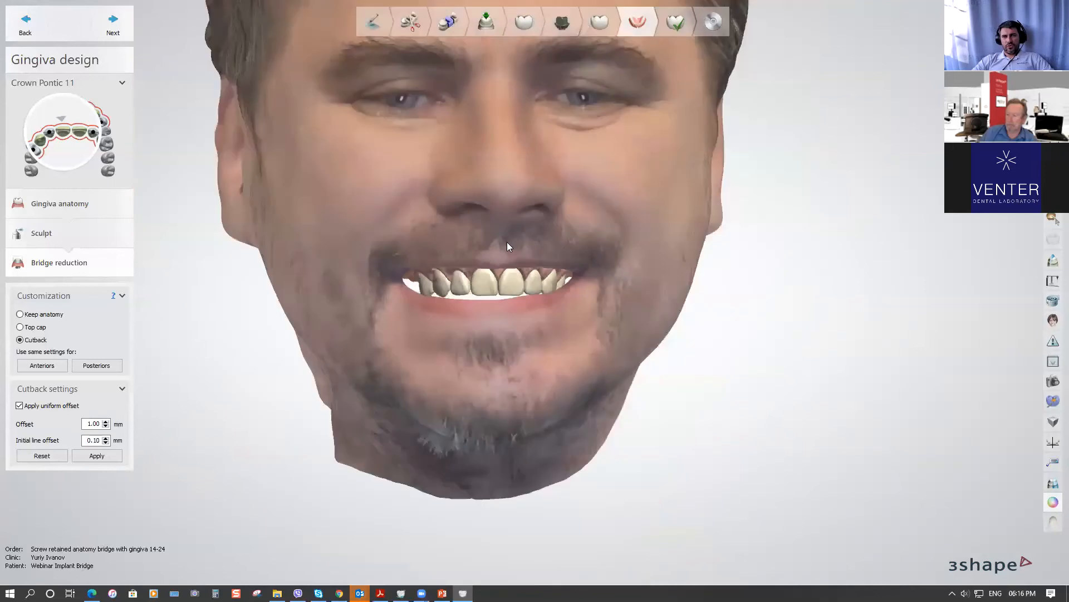
middle_click_drag(496, 222, 466, 254)
scroll(511, 303, "down", 5)
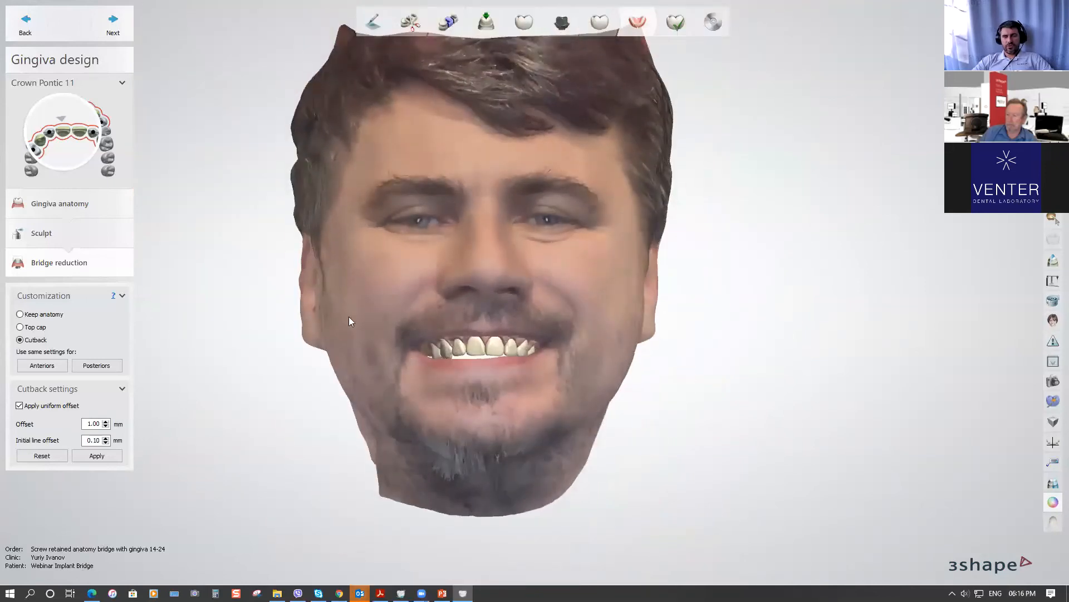
right_click_drag(429, 315, 482, 328)
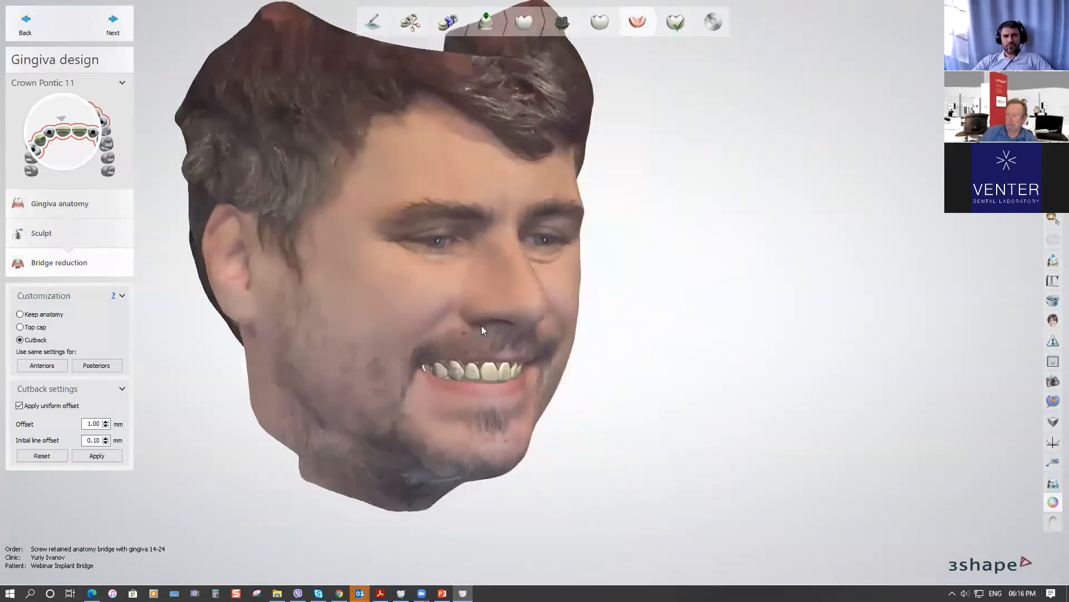
scroll(495, 393, "up", 2)
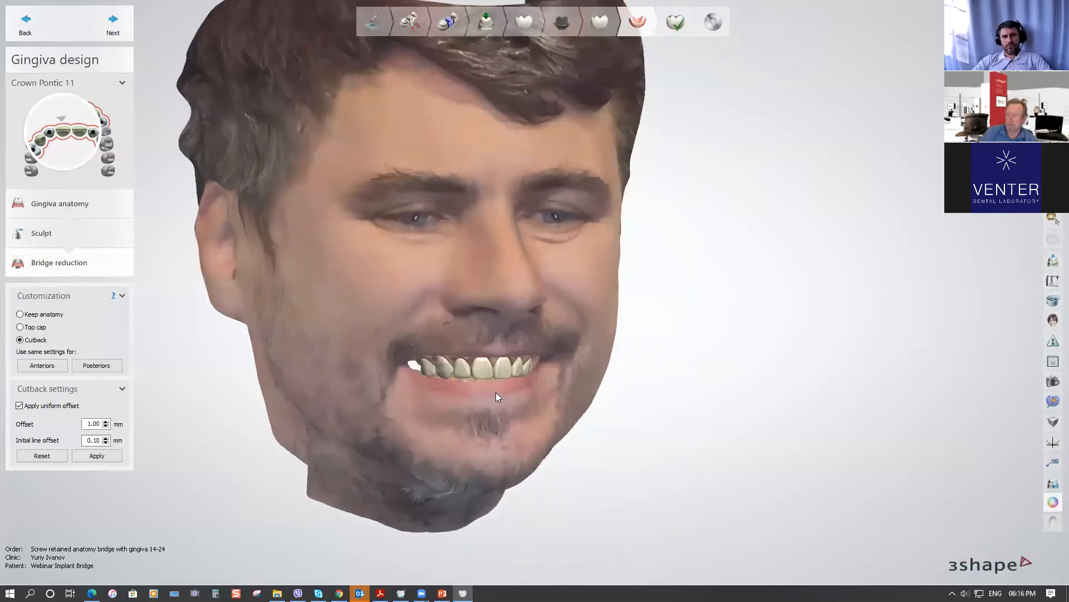
scroll(495, 392, "up", 2)
scroll(487, 335, "up", 1)
scroll(483, 326, "up", 1)
mouse_move(456, 324)
right_mouse_down()
mouse_move(463, 313)
mouse_move(472, 322)
right_mouse_up()
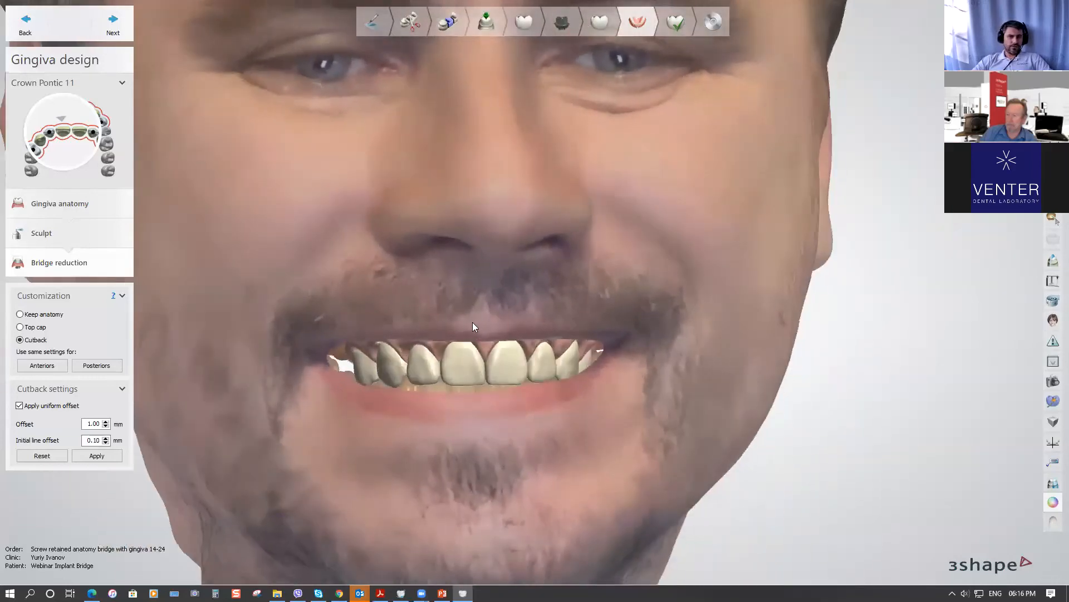
Show textures on the library models to view the teeth in the smile, and hide the face scan
left_click(1053, 525)
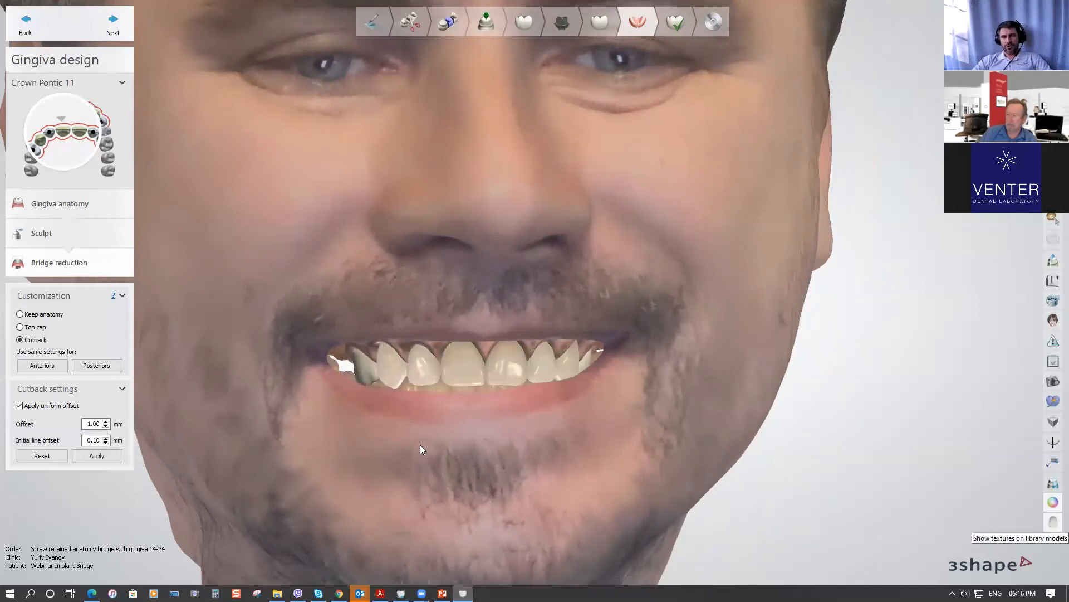
right_click_drag(476, 430, 497, 358)
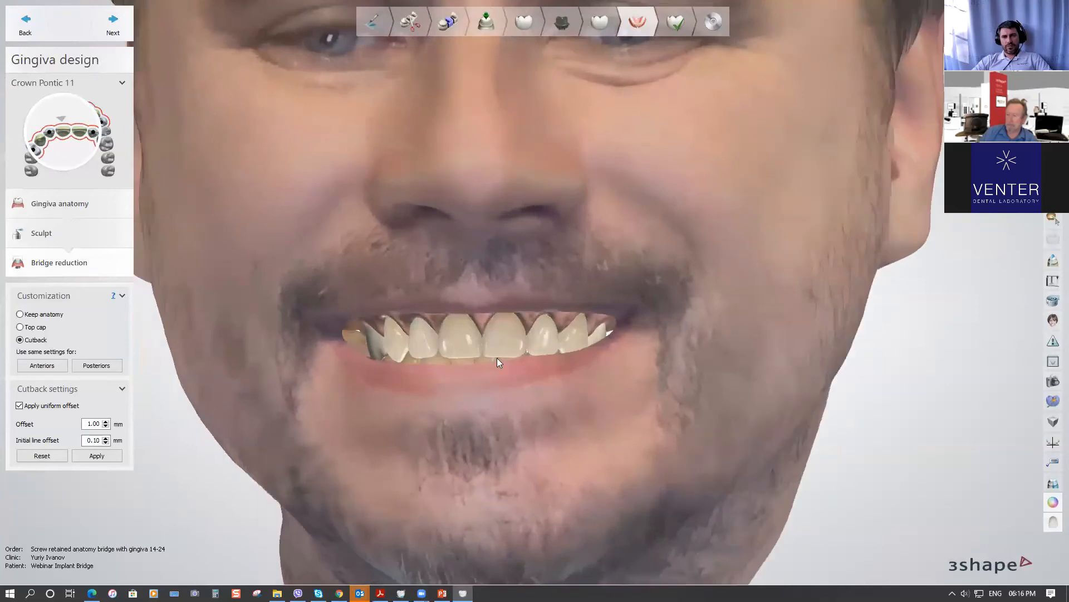
left_click(1053, 530)
scroll(611, 380, "down", 5)
right_click_drag(568, 366, 788, 241)
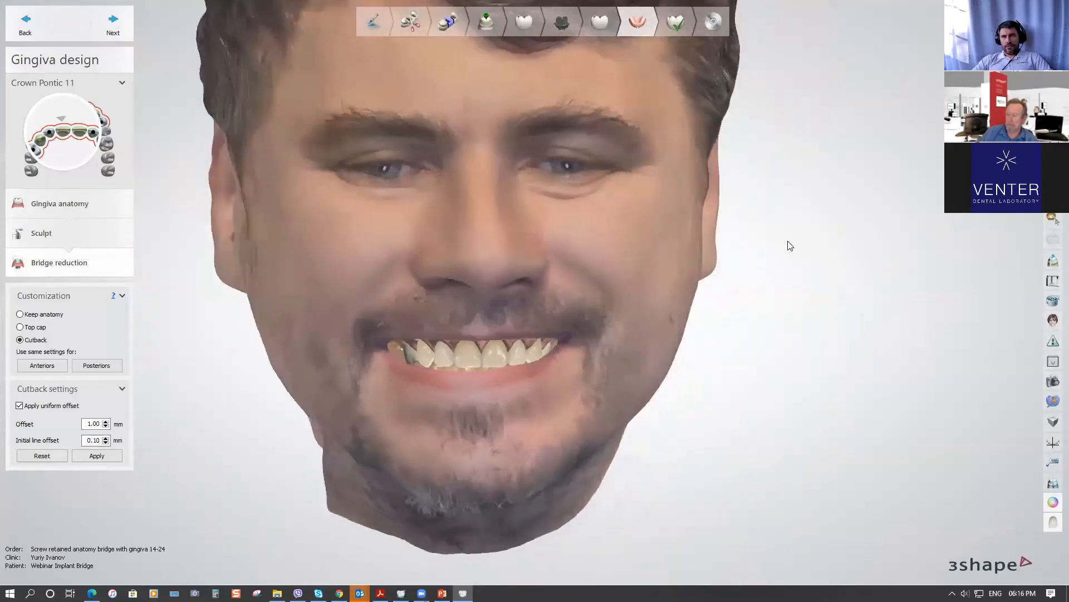
left_click(558, 326, "ctrl")
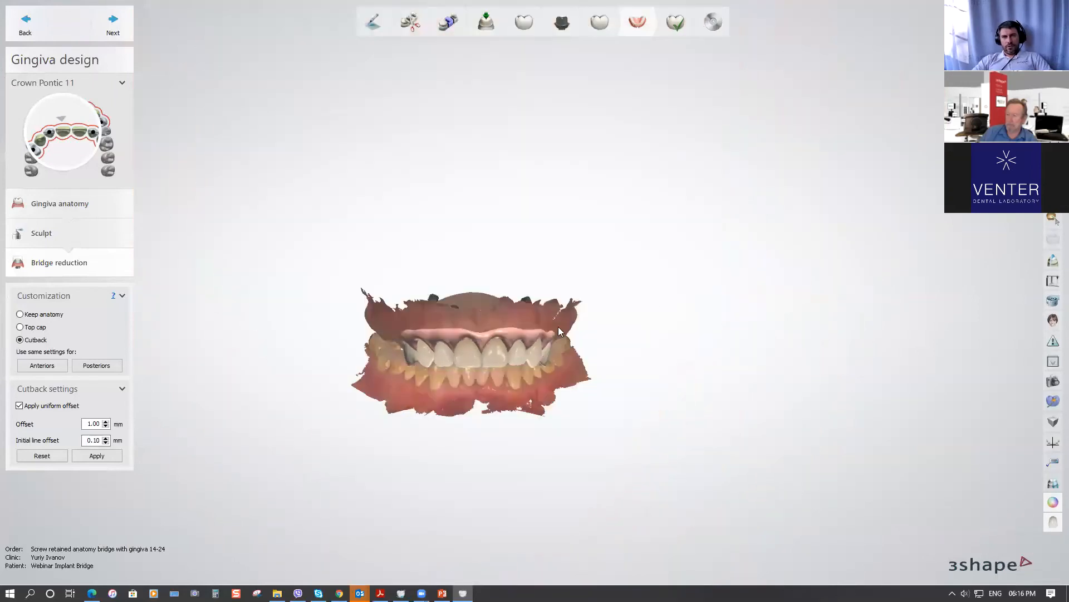
Proceed to finalizing the bridge and activate the wax knife for sculpting the reduced anatomy design
left_click(113, 33)
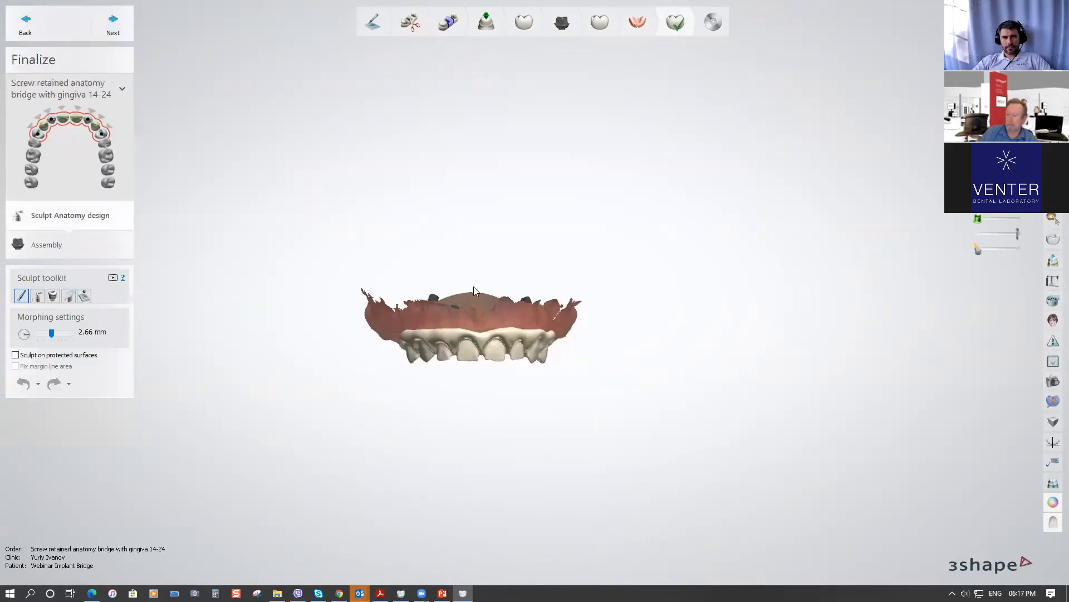
scroll(473, 287, "up", 3)
right_click_drag(470, 262, 500, 349)
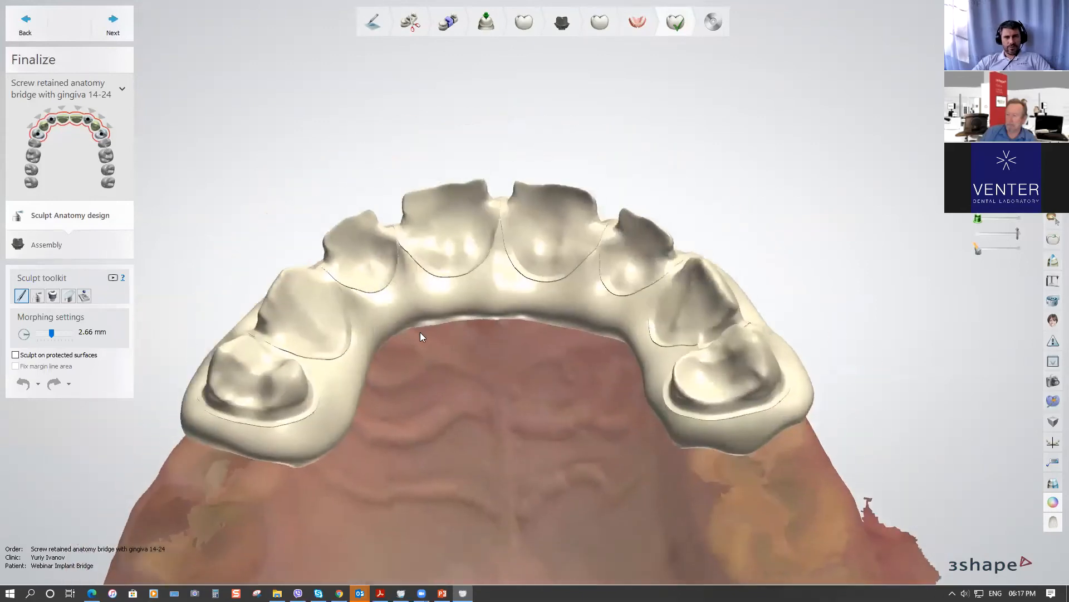
scroll(420, 333, "up", 2)
left_click(38, 296)
scroll(472, 316, "down", 3)
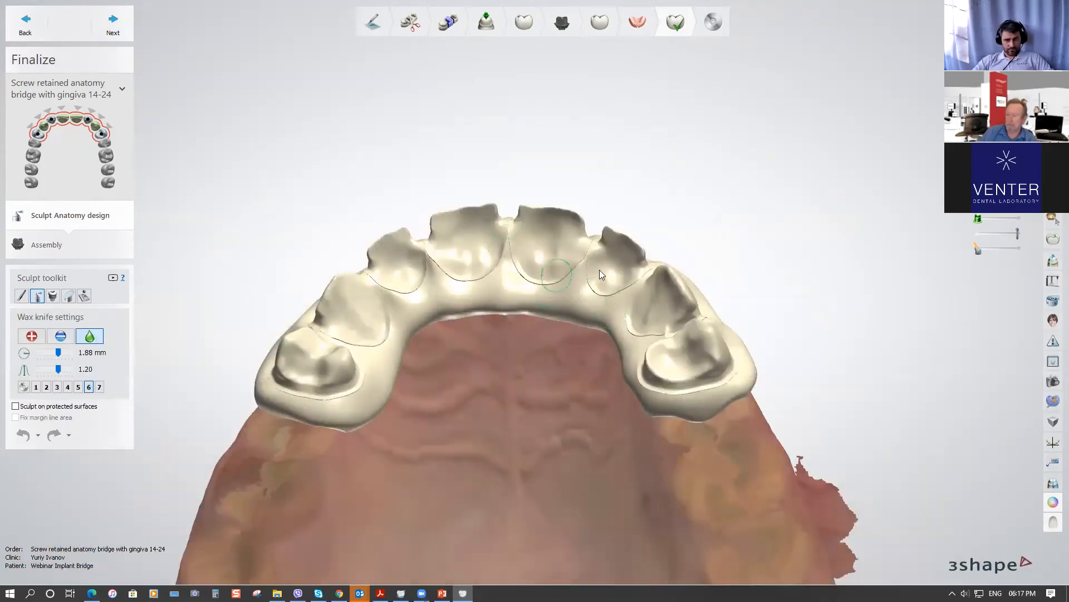
right_click_drag(718, 192, 790, 168)
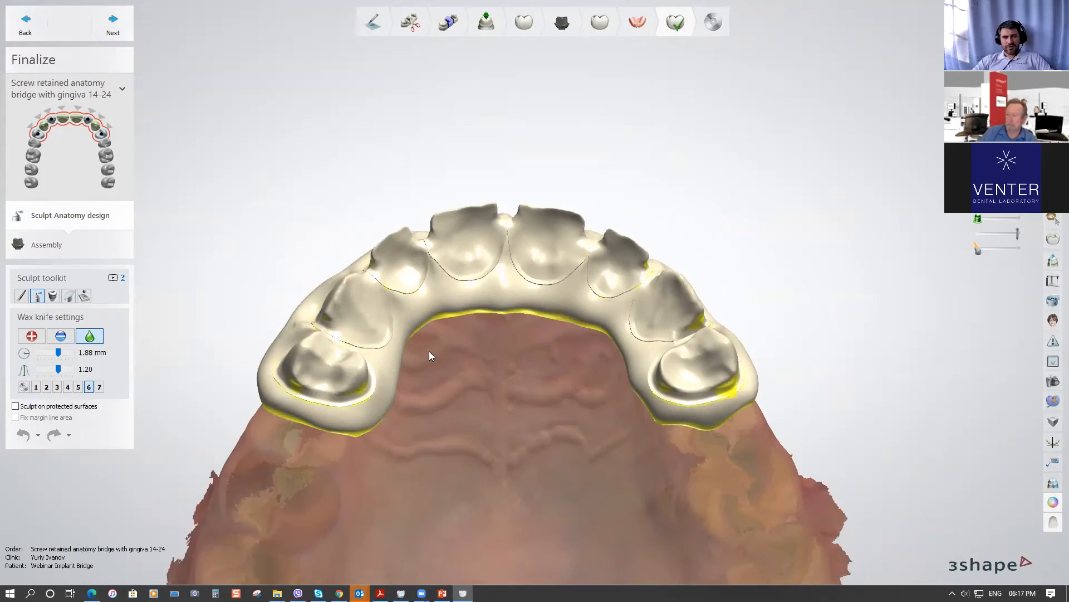
Hide the jaw scan and smooth the yellow-marked palatal areas of teeth 14 and 13 with a 1.60 mm wax knife
right_click_drag(429, 354, 429, 382)
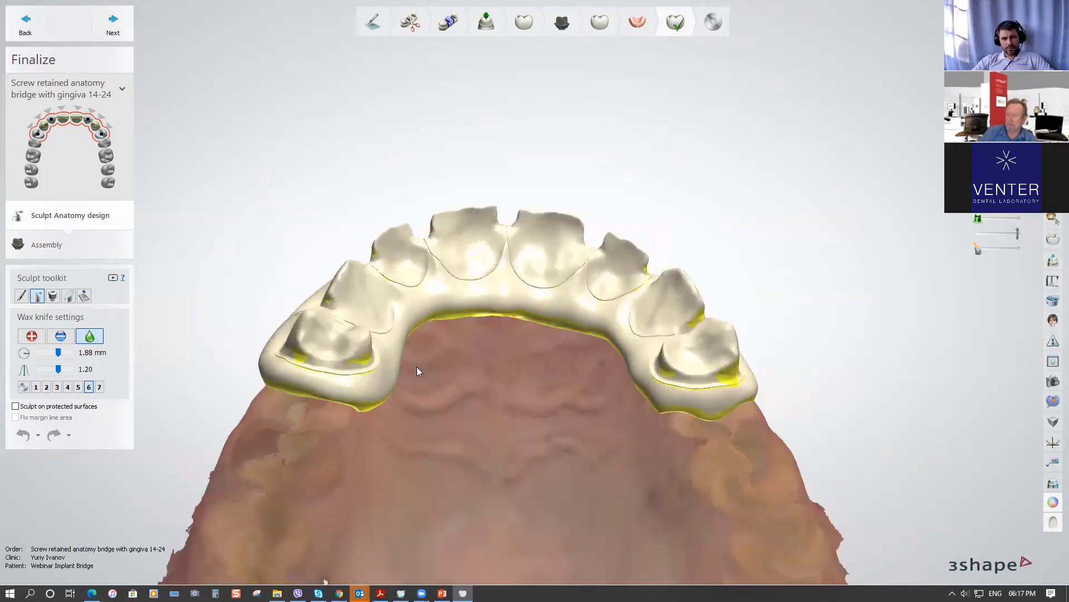
left_click(417, 366, "ctrl")
scroll(302, 358, "up", 2)
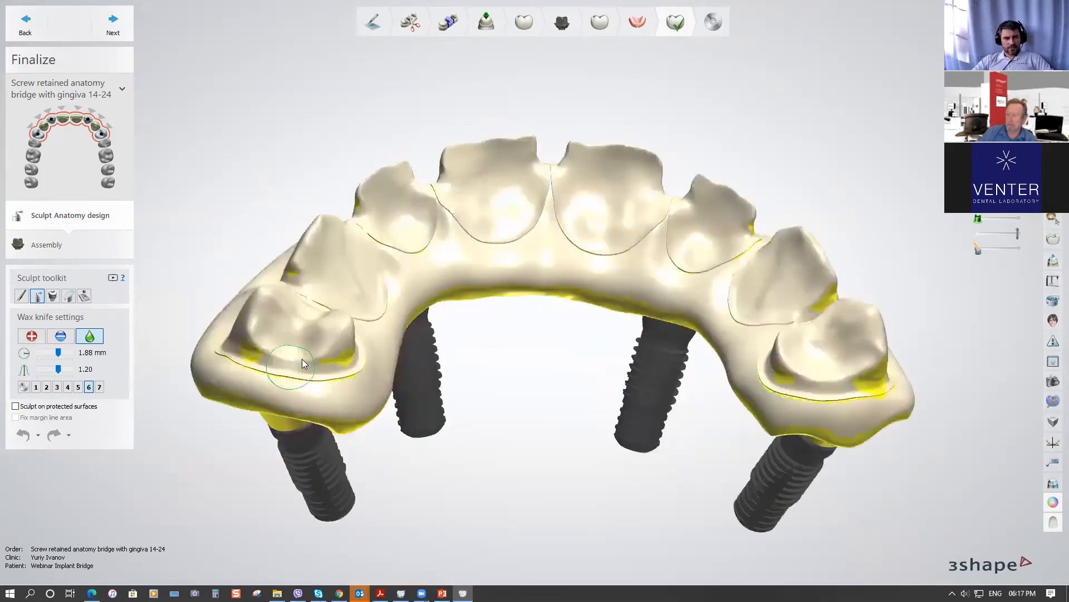
scroll(259, 358, "up", 2)
scroll(365, 345, "up", 2)
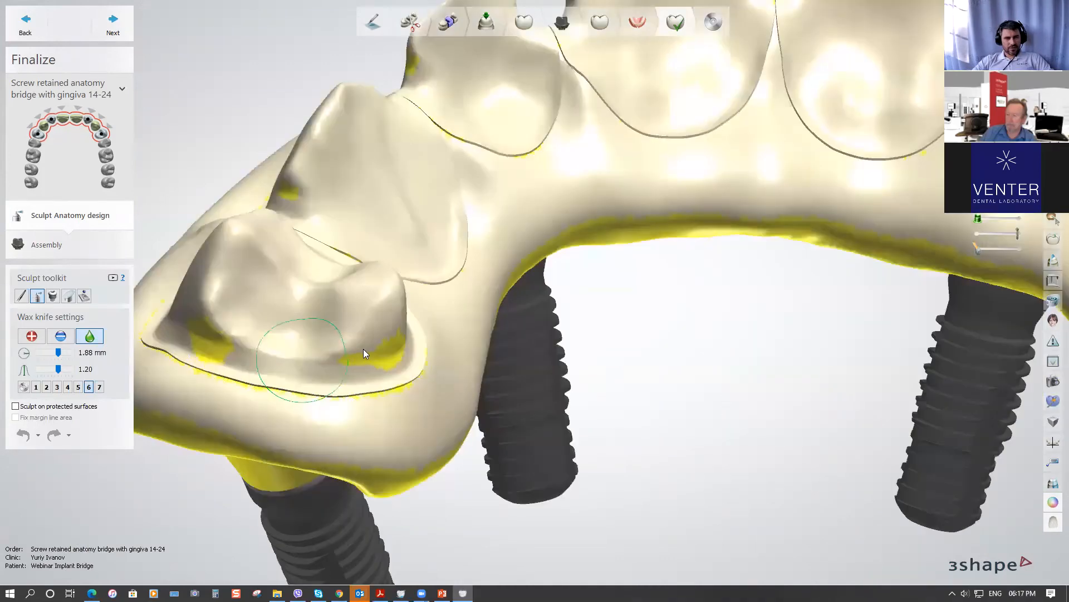
scroll(389, 337, "up", 2)
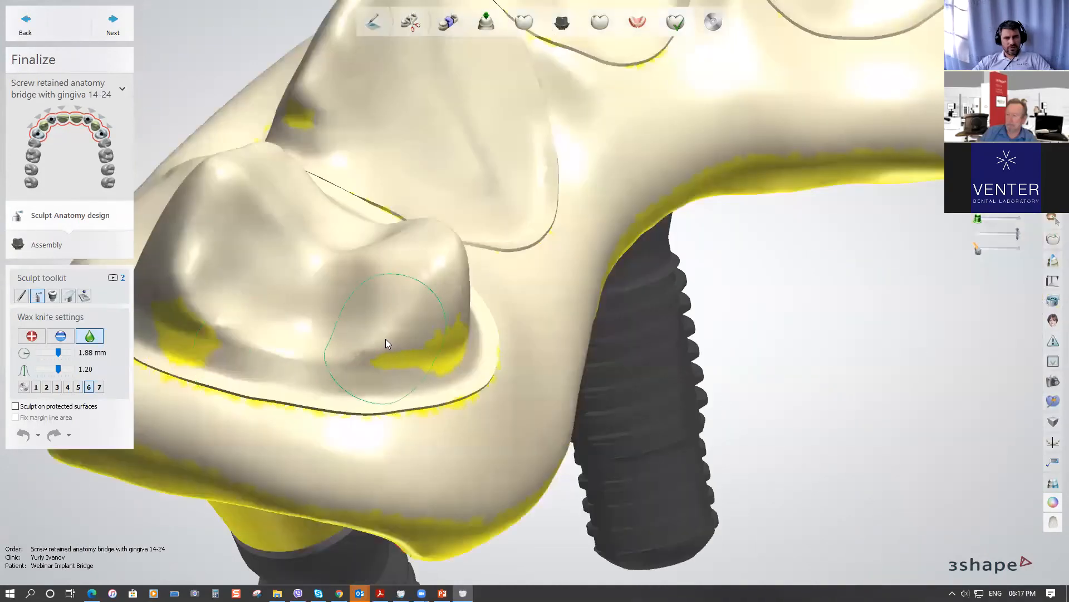
scroll(393, 340, "down", 1)
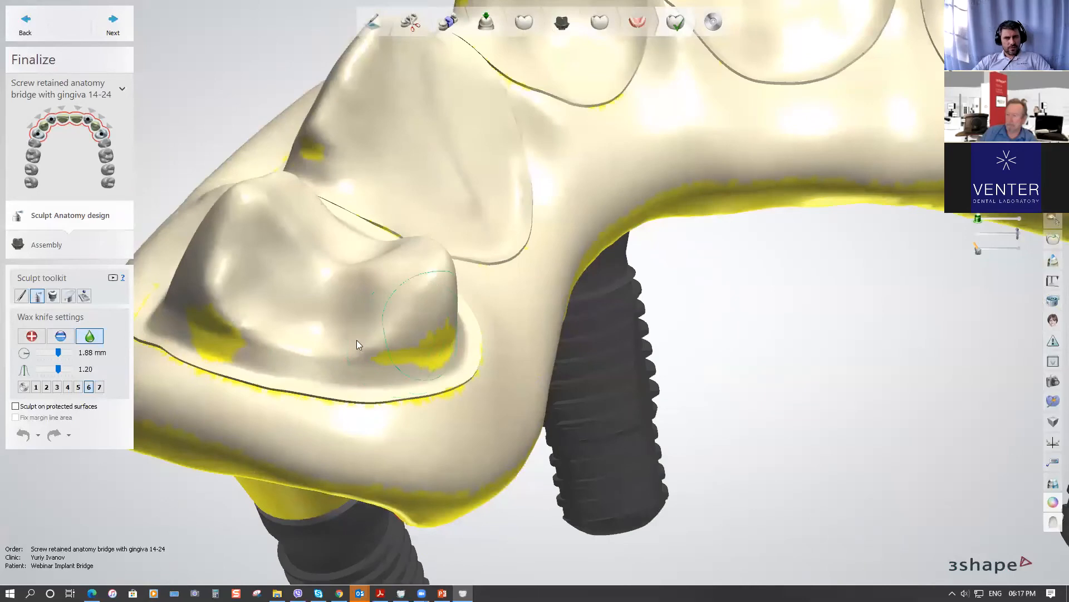
scroll(295, 382, "down", 3, "ctrl")
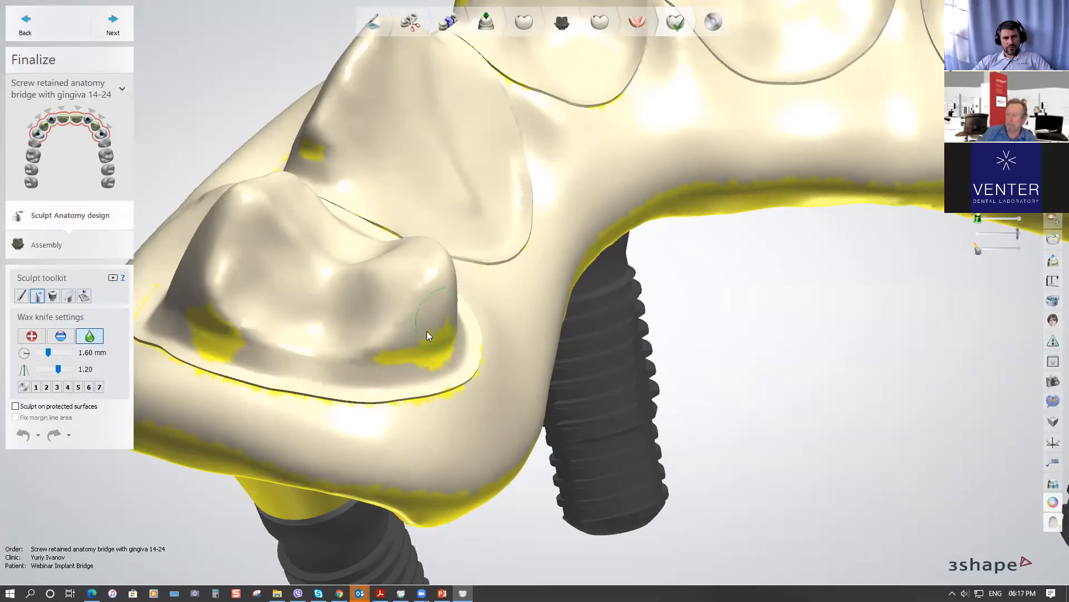
mouse_move(390, 343)
left_mouse_down()
mouse_move(406, 338)
mouse_move(279, 354)
mouse_move(224, 330)
mouse_move(220, 313)
mouse_move(207, 315)
mouse_move(229, 328)
mouse_move(207, 317)
left_mouse_up()
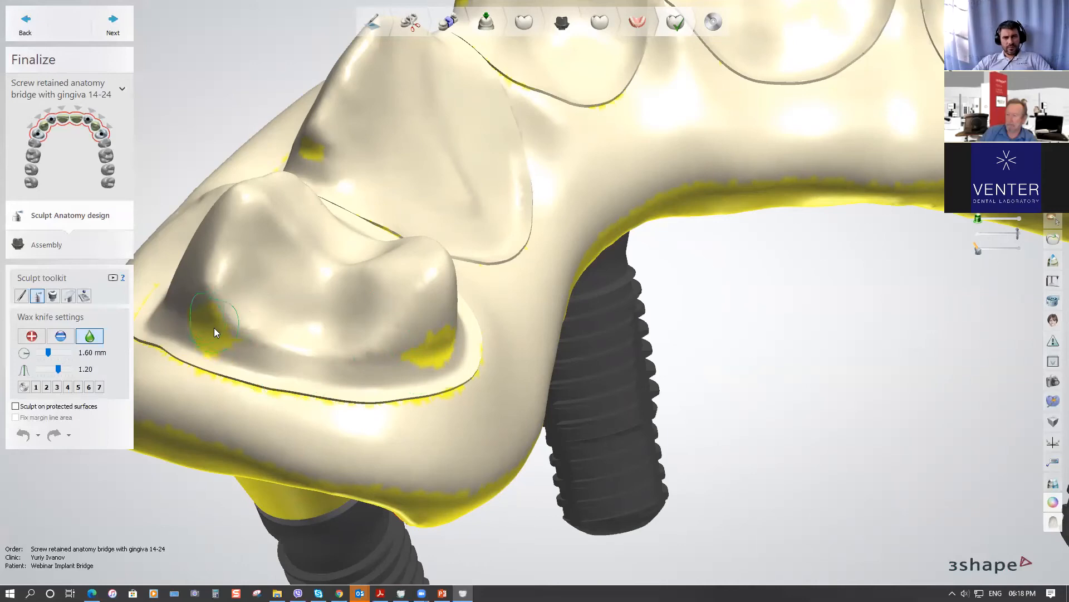
mouse_move(208, 310)
left_mouse_down()
mouse_move(216, 314)
mouse_move(214, 299)
mouse_move(223, 318)
mouse_move(206, 300)
left_mouse_up()
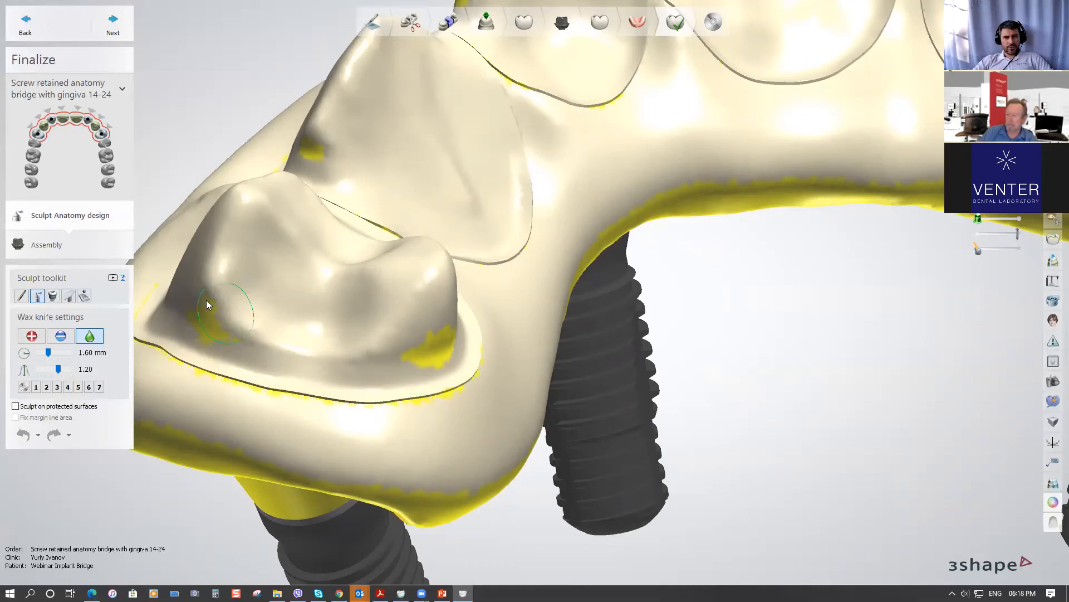
left_click_drag(312, 148, 309, 142)
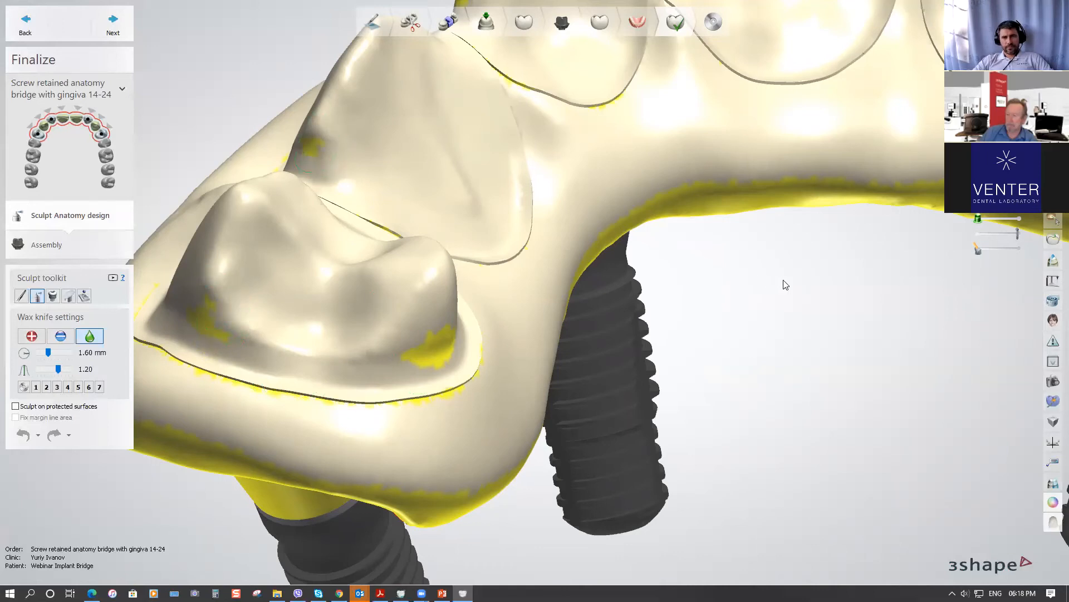
Smooth the yellow-marked palatal areas of teeth 23 and 24 with the wax knife set to 1.04 mm
scroll(785, 285, "down", 3)
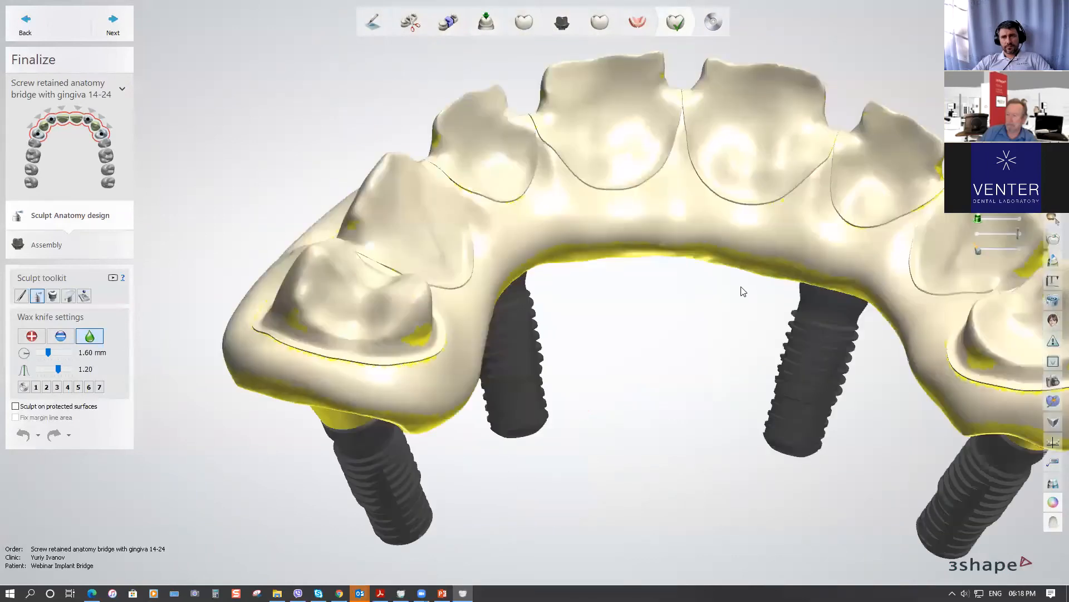
middle_click_drag(740, 286, 606, 288)
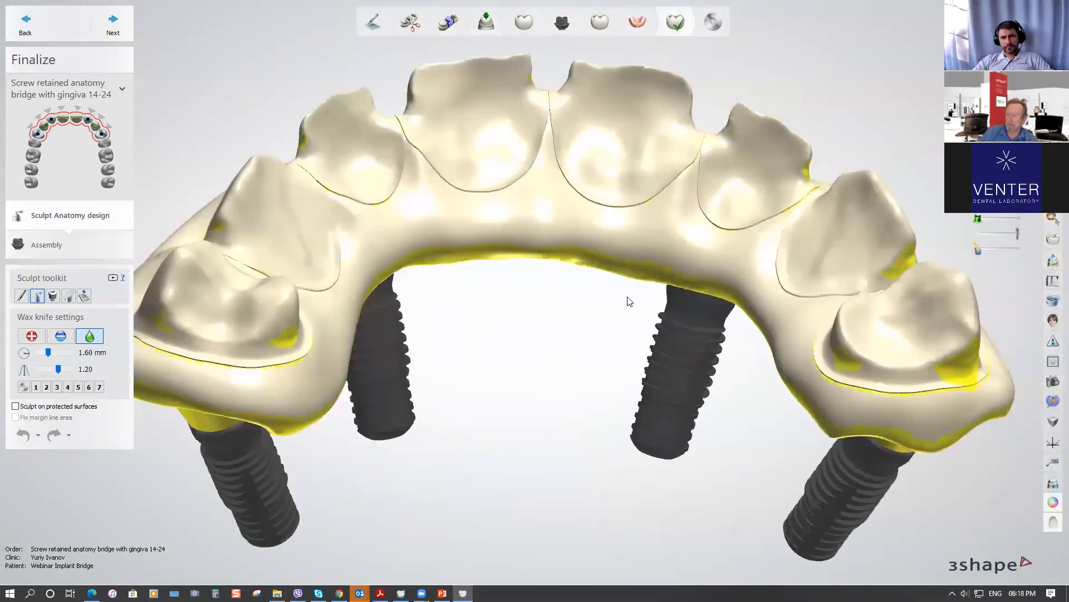
middle_click_drag(884, 330, 860, 328)
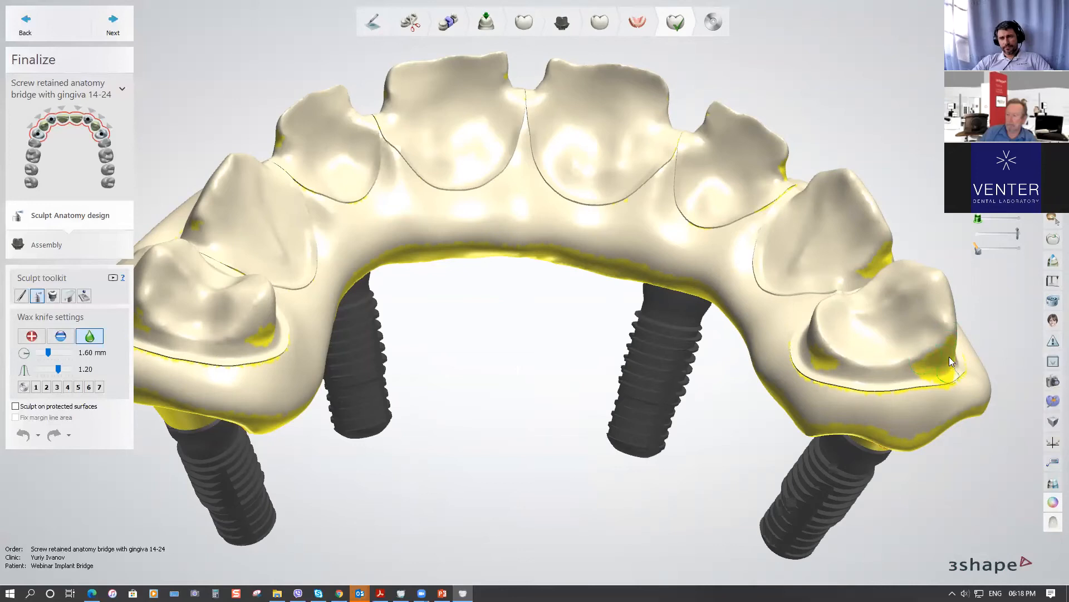
scroll(948, 351, "up", 2)
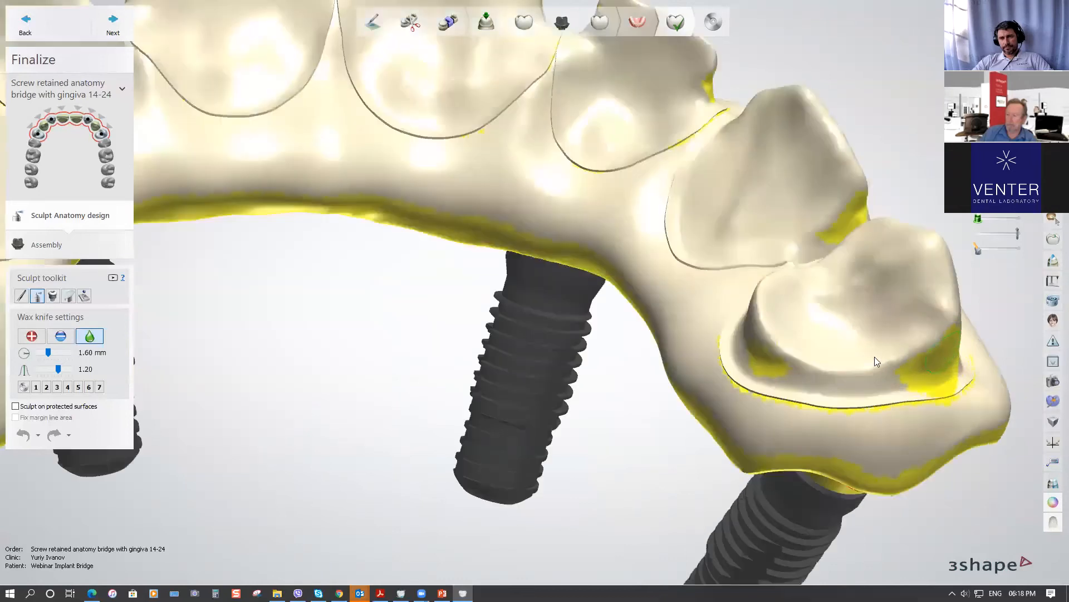
scroll(849, 359, "up", 2)
middle_click_drag(949, 349, 849, 360)
left_click(849, 360)
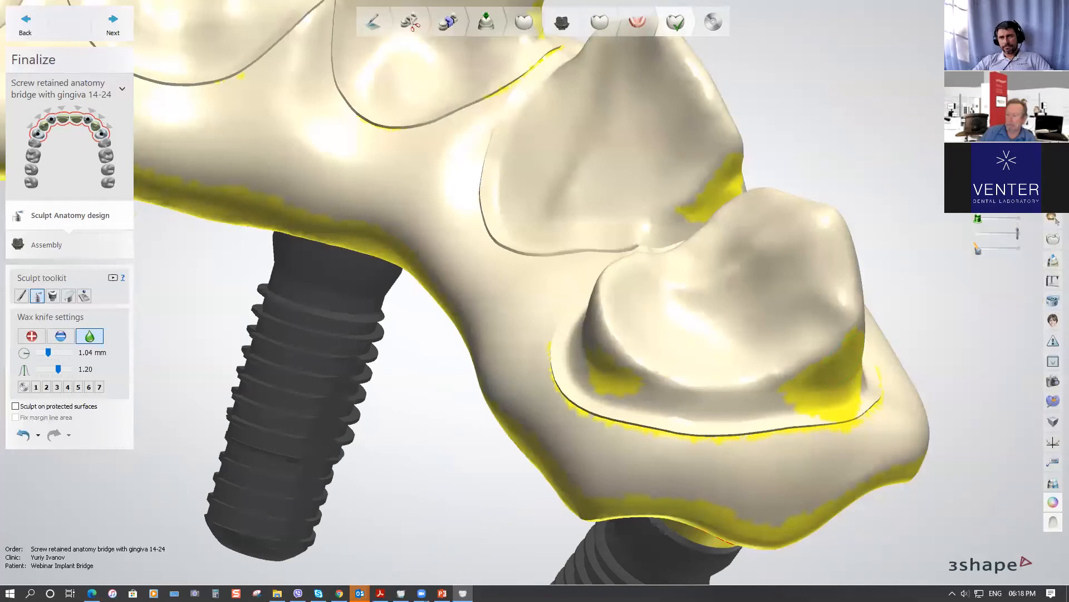
left_click(852, 349)
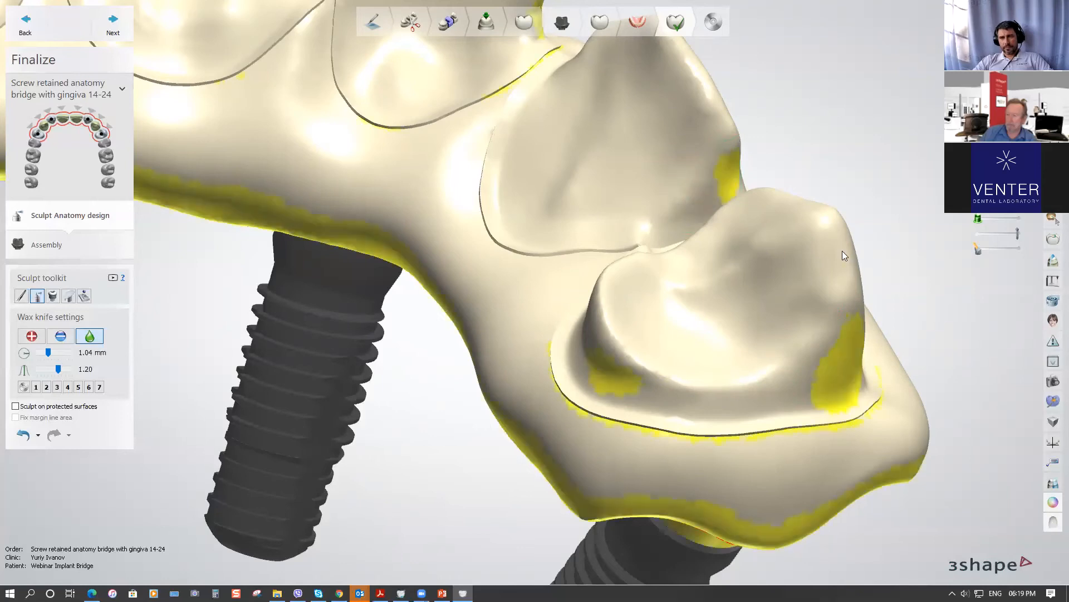
right_click_drag(823, 231, 381, 146)
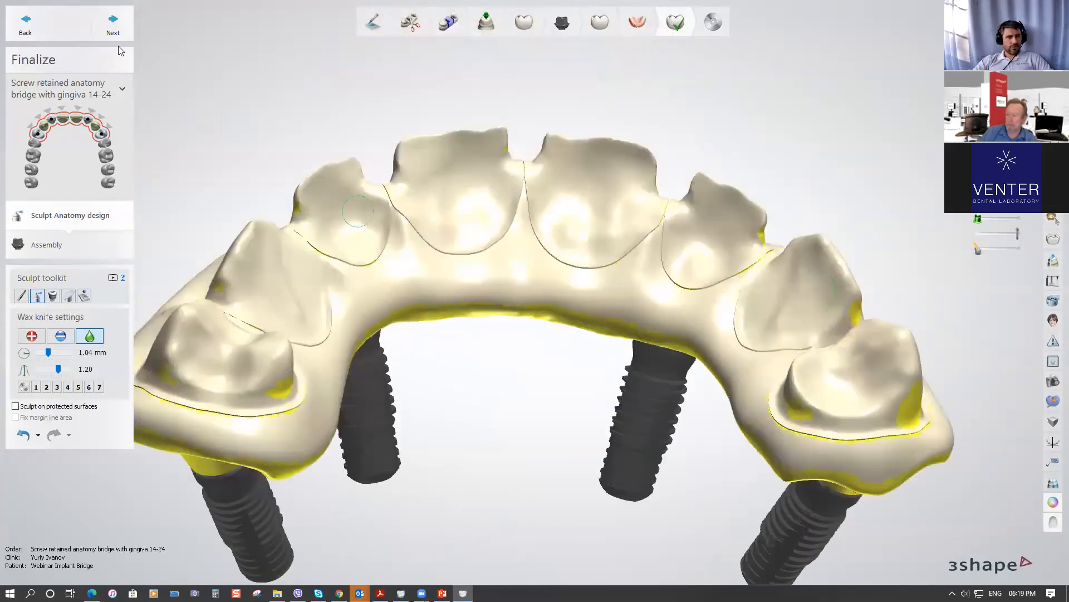
Proceed to the assembly stage and generate a preview of the bridge with the screw holes enabled
left_click(112, 31)
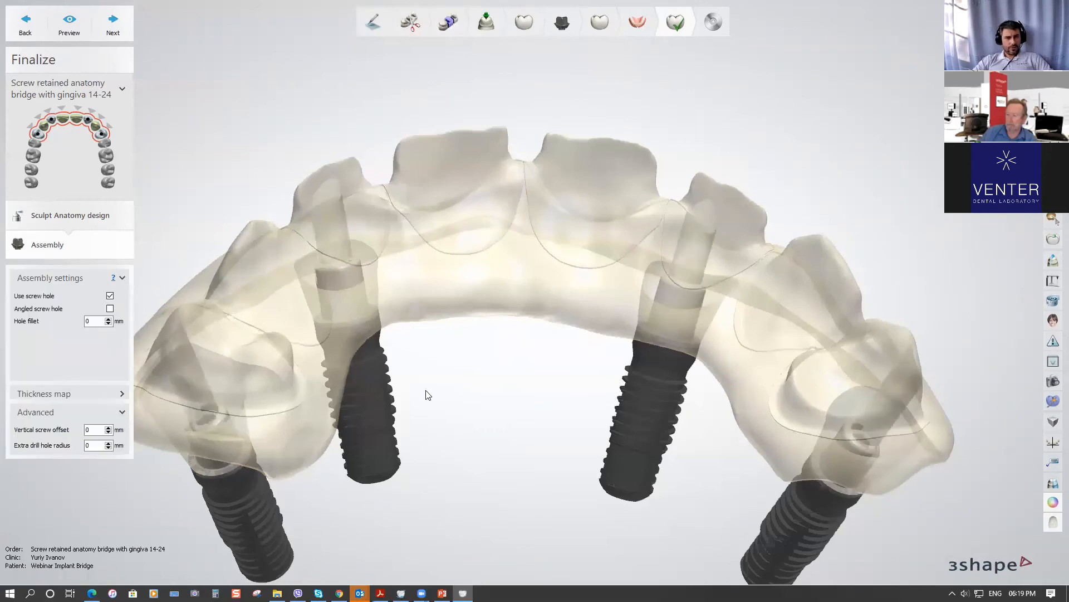
scroll(538, 367, "down", 3)
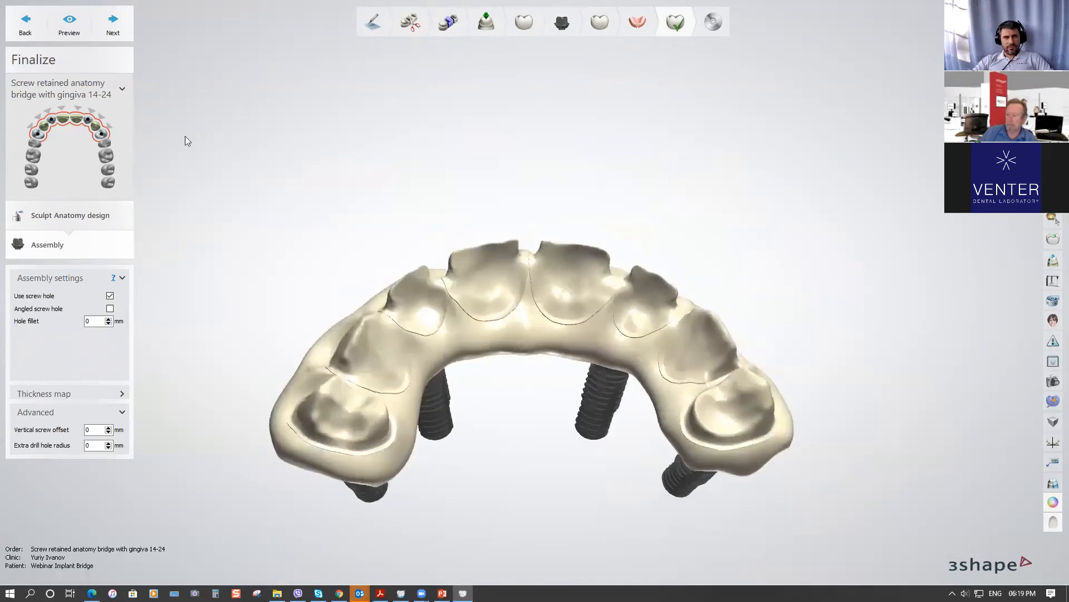
left_click(70, 35)
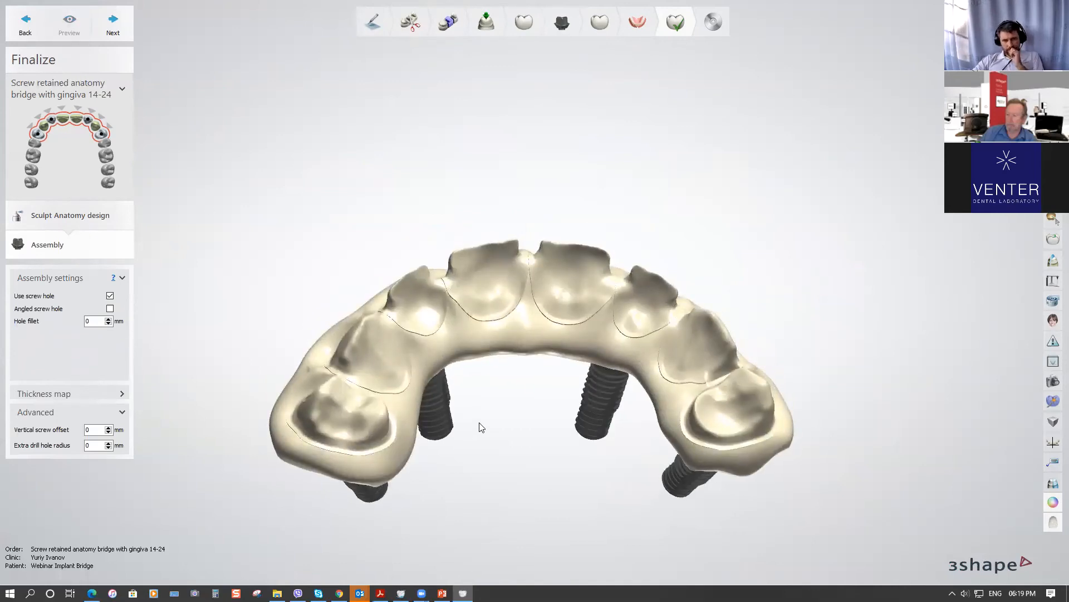
Examine the facial screw access holes in the lateral incisors and the overall shape of the assembled bridge
right_click_drag(490, 440, 525, 413)
right_click_drag(473, 361, 532, 380)
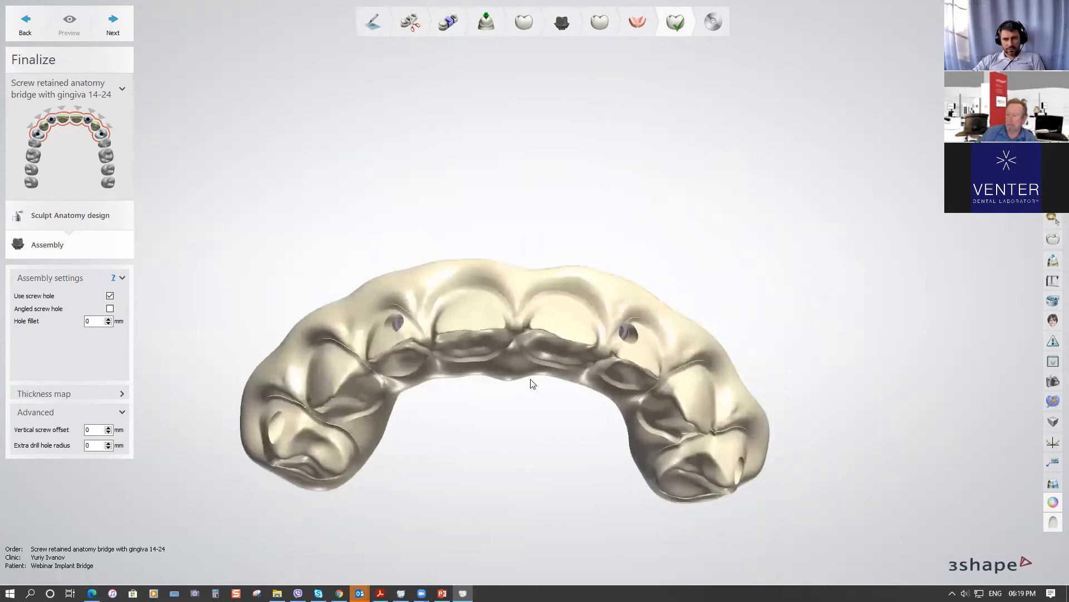
scroll(616, 336, "up", 5)
scroll(625, 328, "up", 2)
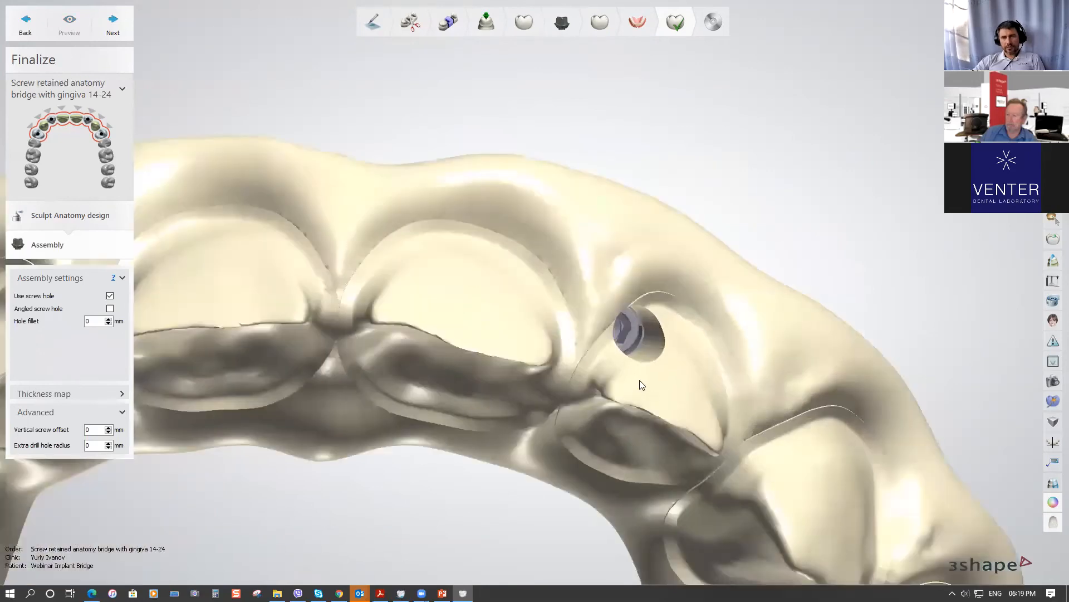
right_click_drag(639, 380, 613, 374)
scroll(553, 358, "up", 5)
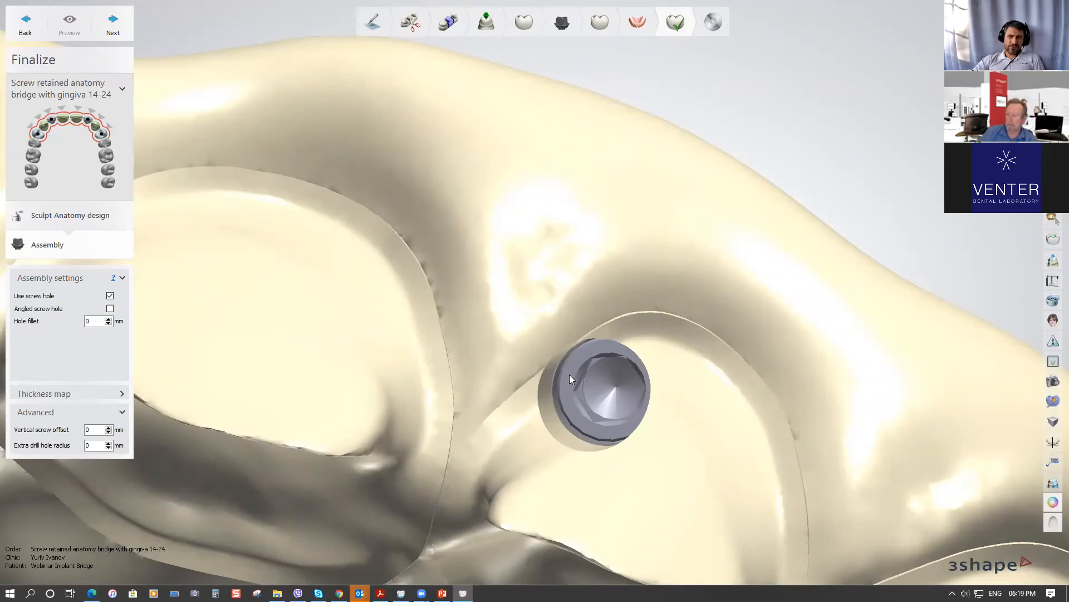
scroll(591, 384, "down", 5)
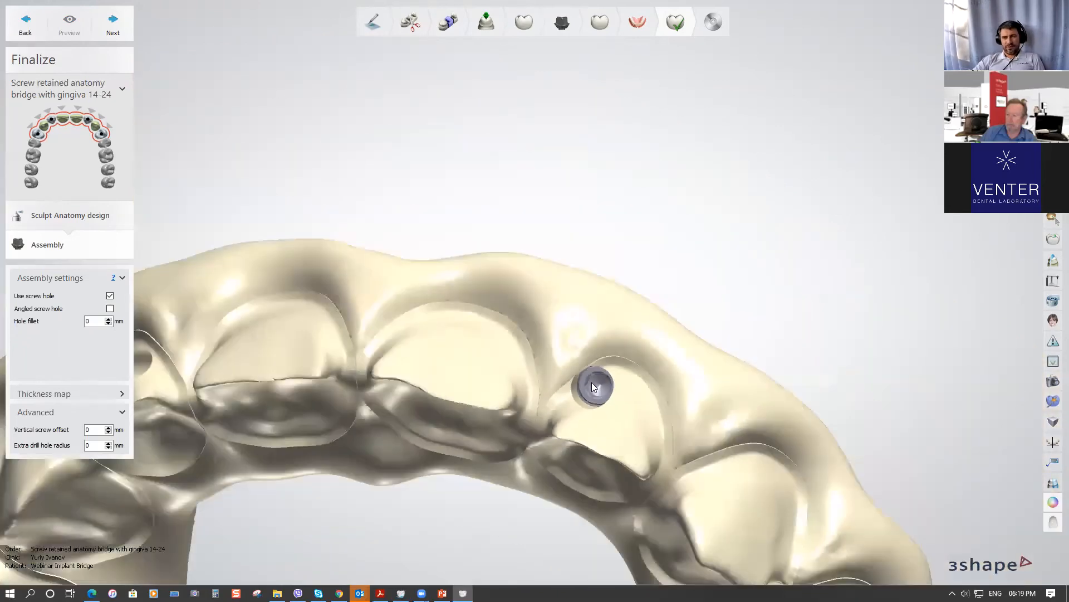
scroll(603, 385, "up", 3)
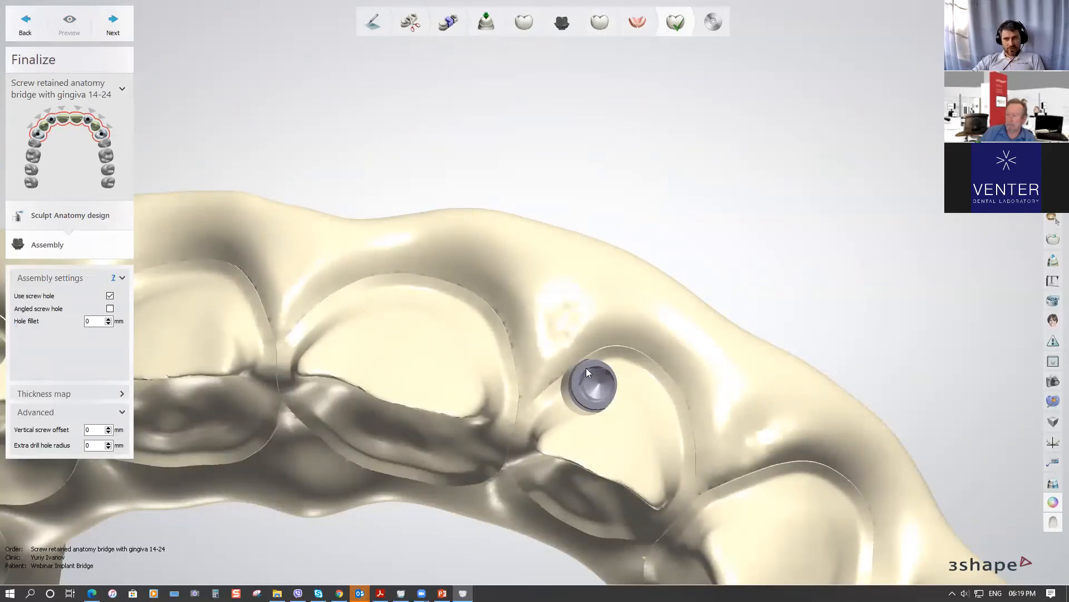
scroll(612, 166, "down", 3)
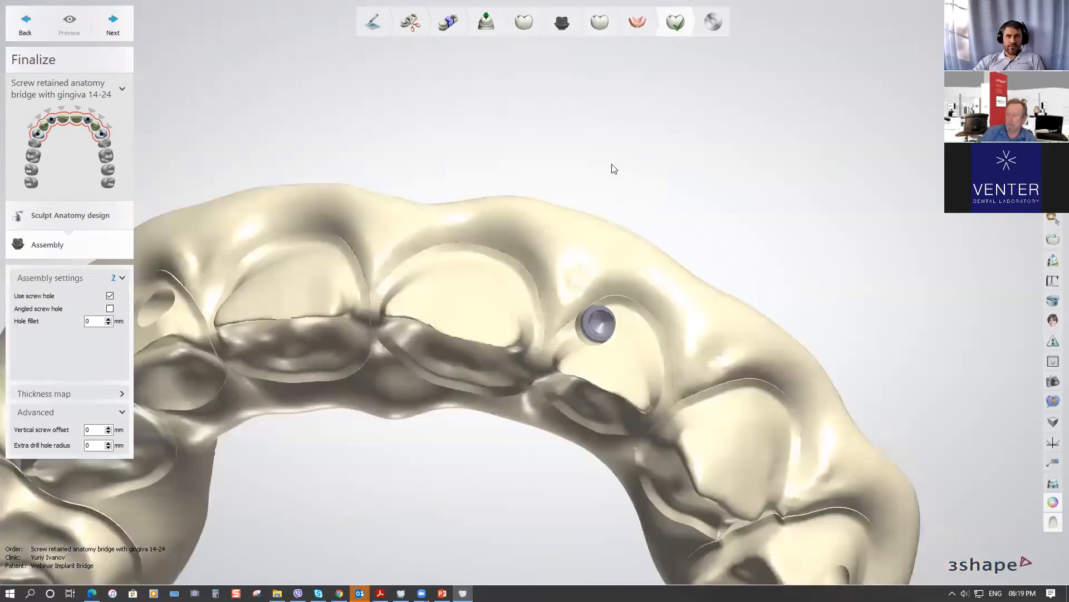
scroll(612, 164, "down", 5)
right_click_drag(598, 171, 584, 251)
right_click_drag(600, 151, 596, 231)
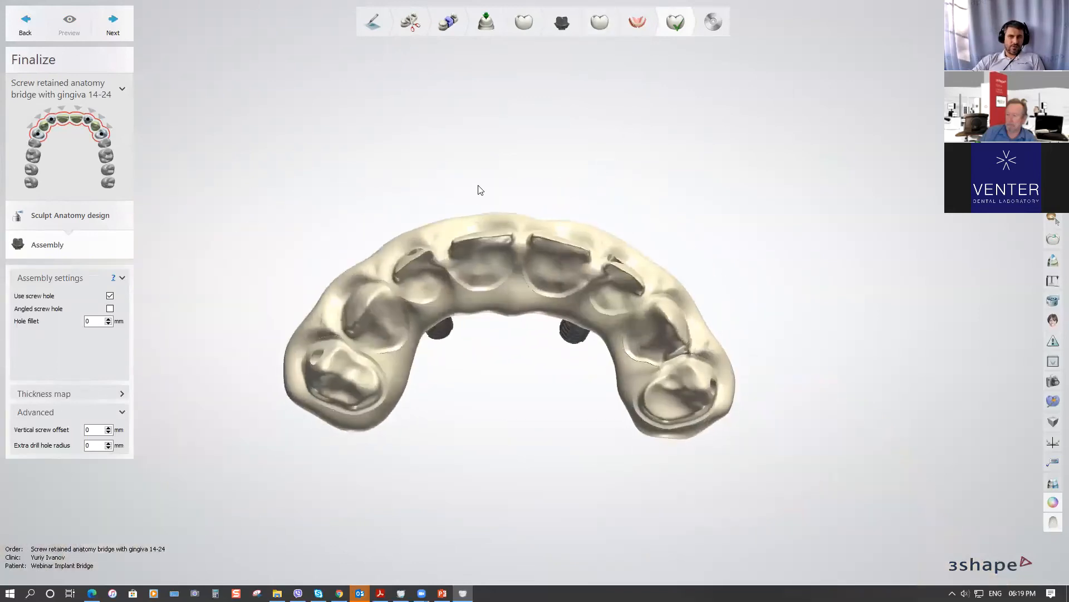
Complete and save the bridge design, and check the finished framework and its insertion direction on the jaw scan
left_click(115, 27)
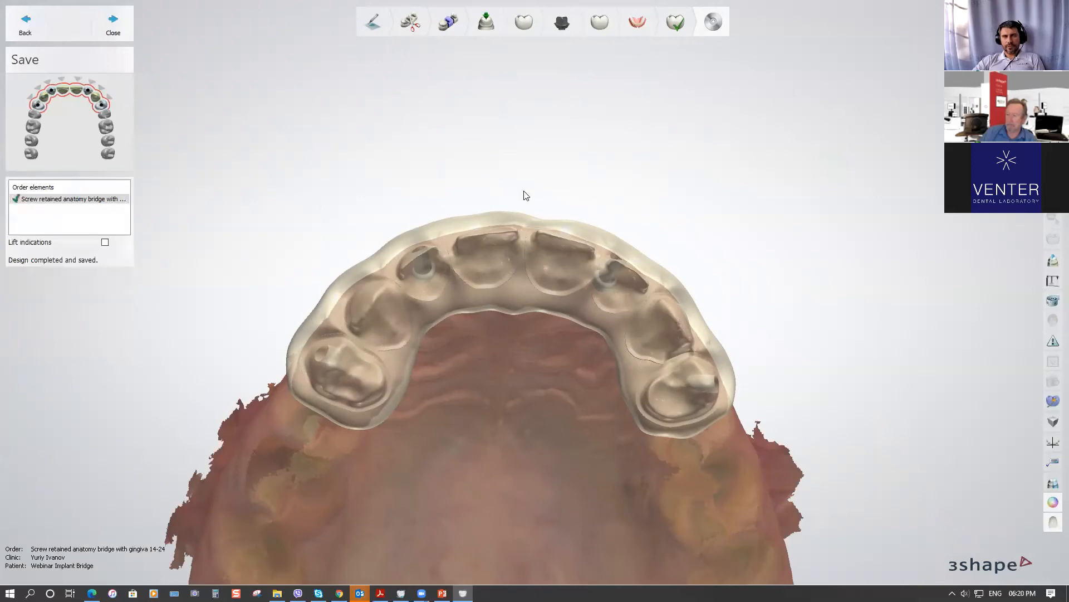
right_click_drag(420, 149, 419, 183)
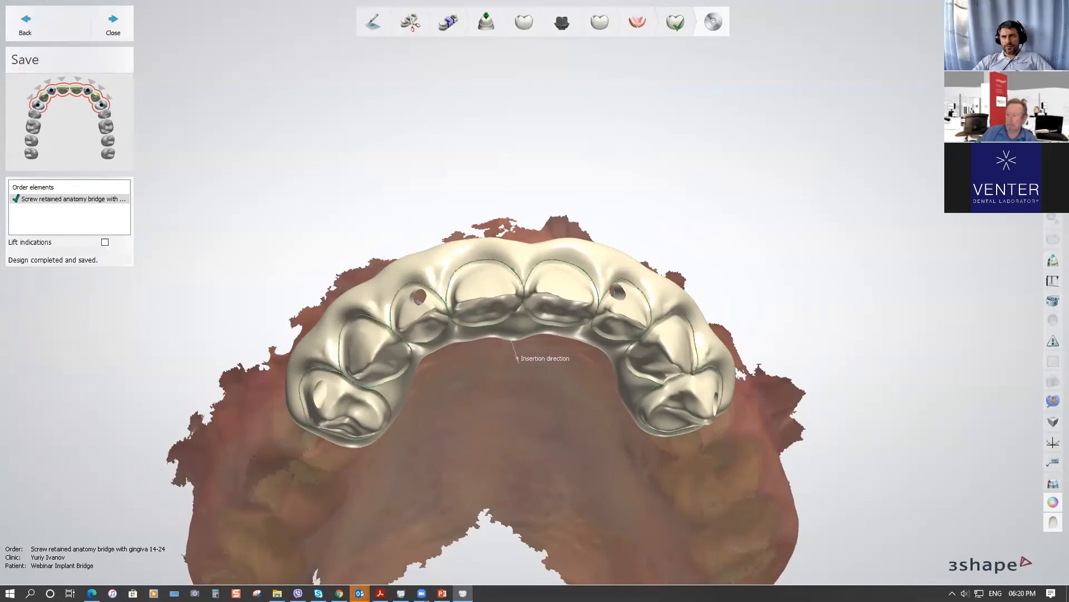
scroll(485, 348, "up", 5)
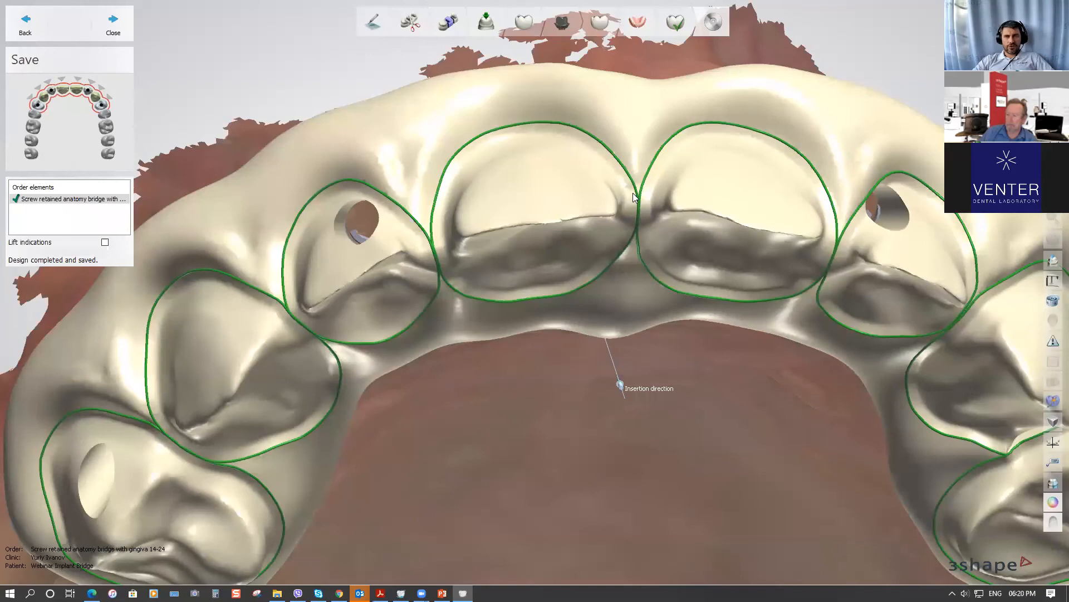
scroll(535, 308, "down", 6)
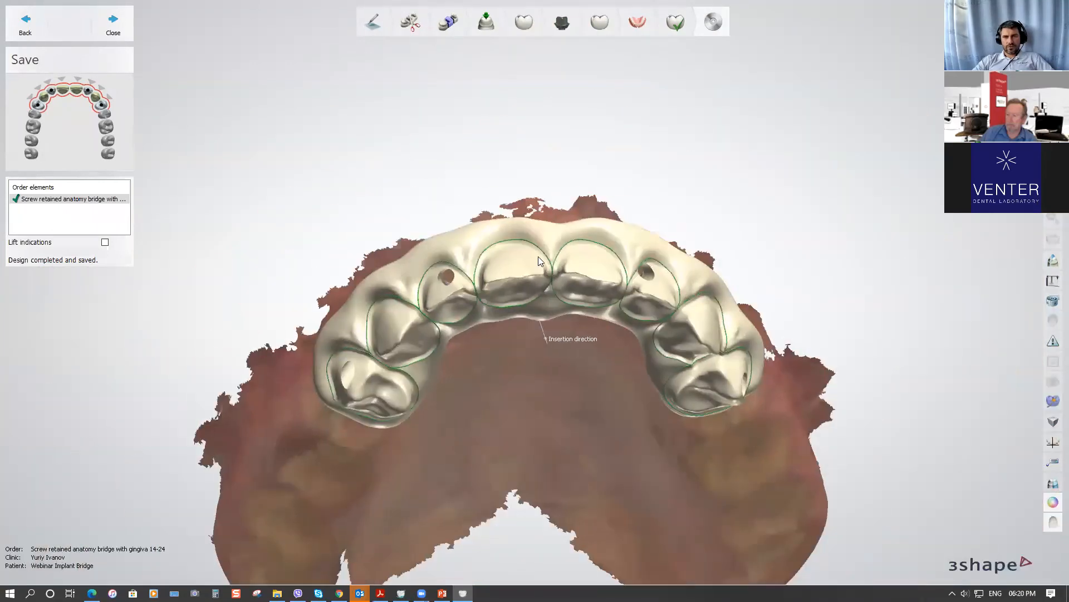
mouse_move(535, 299)
right_mouse_down()
mouse_move(541, 251)
mouse_move(548, 289)
right_mouse_up()
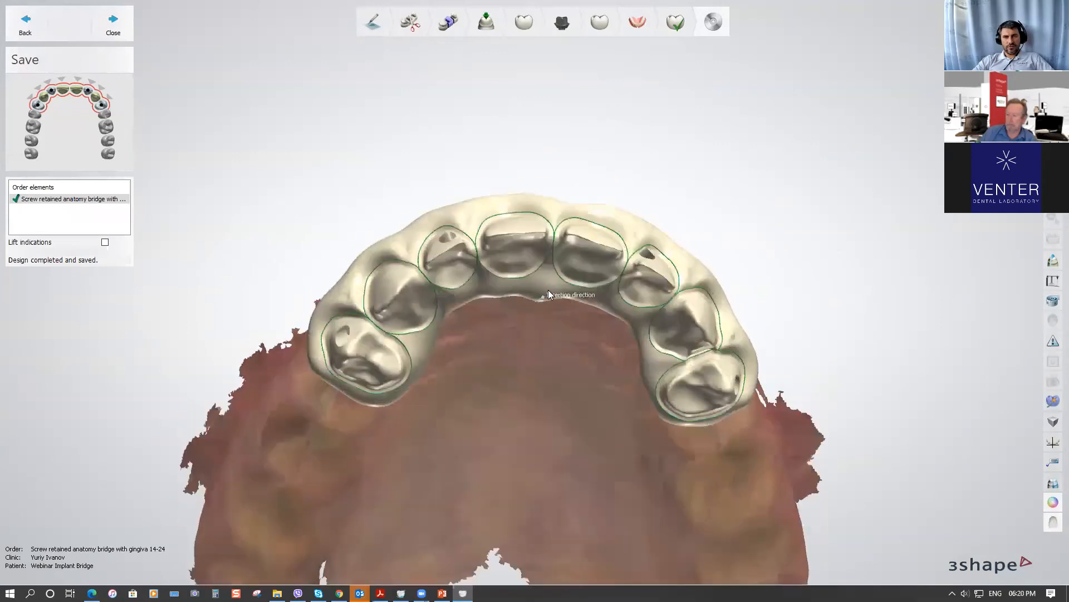
Close the design and agree to create a secondary order with anatomy on top of the reduced implant bridge
left_click(113, 26)
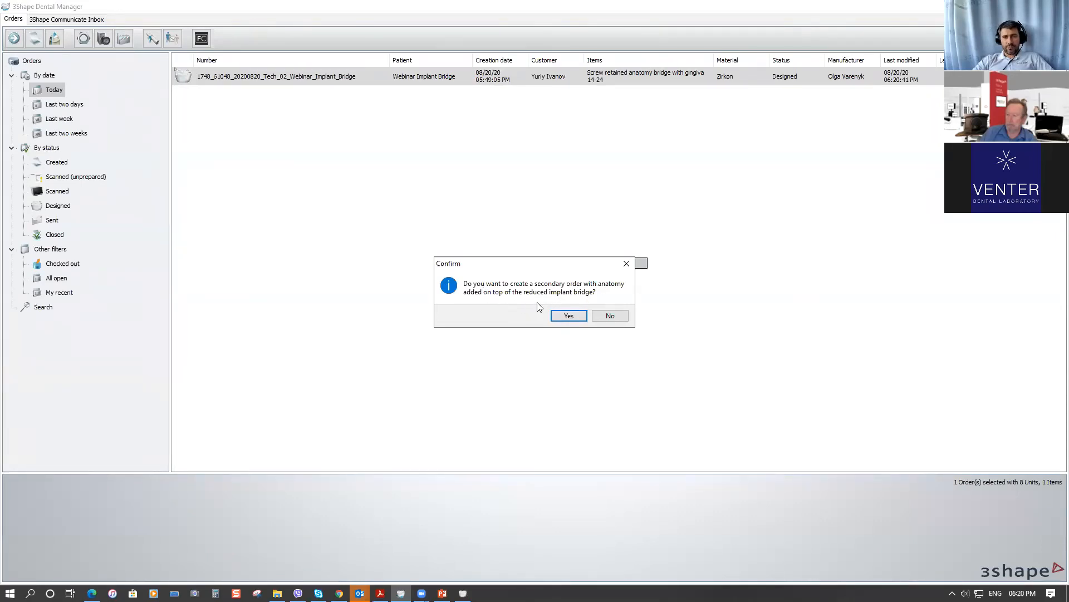
left_click(569, 315)
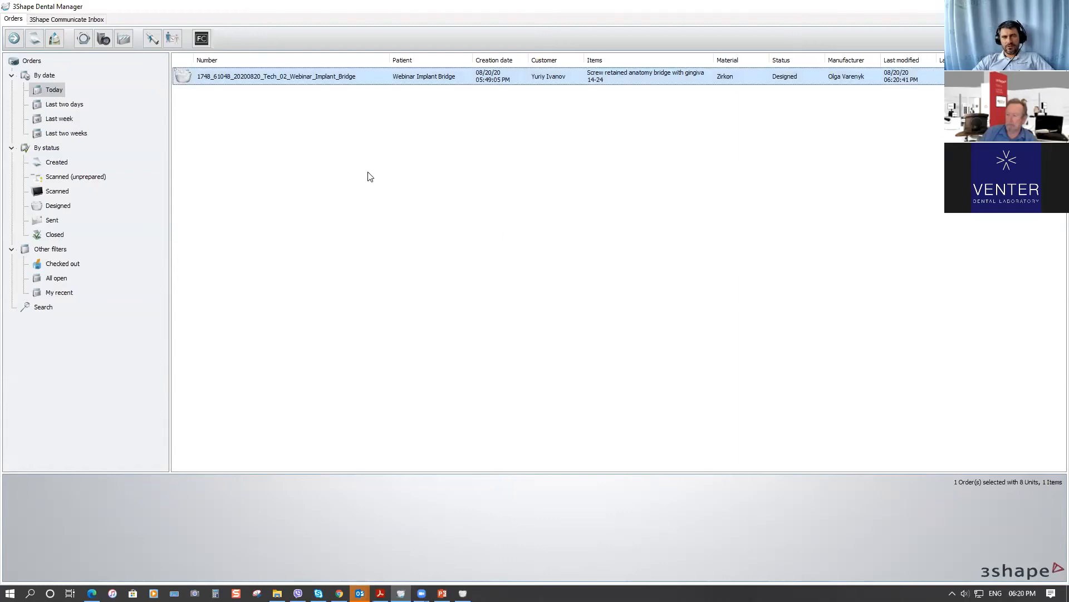
Copy the screw-retained bridge order with its CAD design appended to the preparation scan, declining the secondary anatomy order, and close the order form
left_click(355, 134)
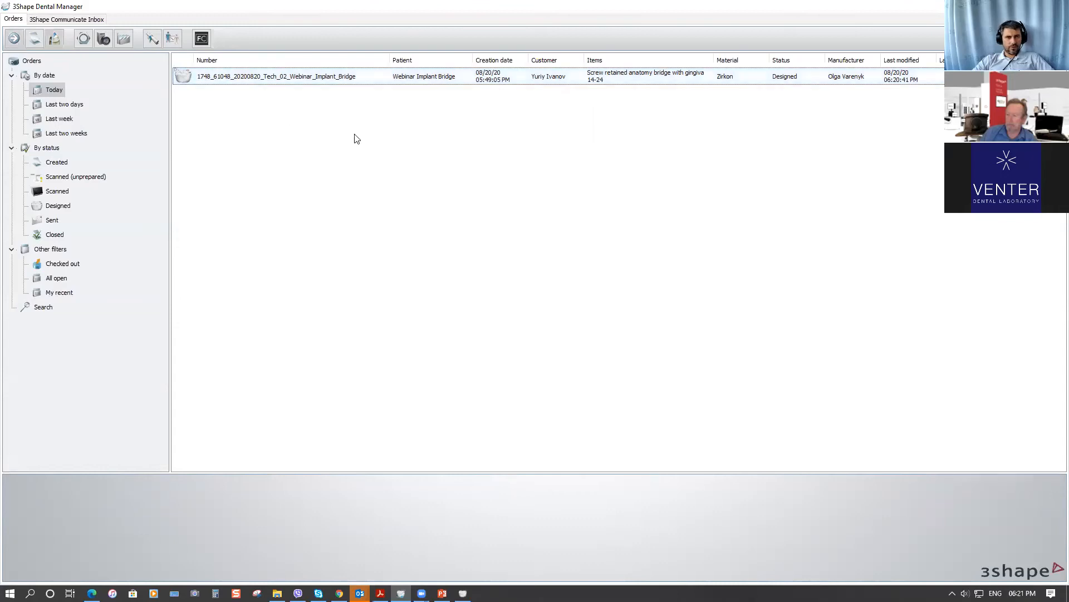
right_click(356, 77)
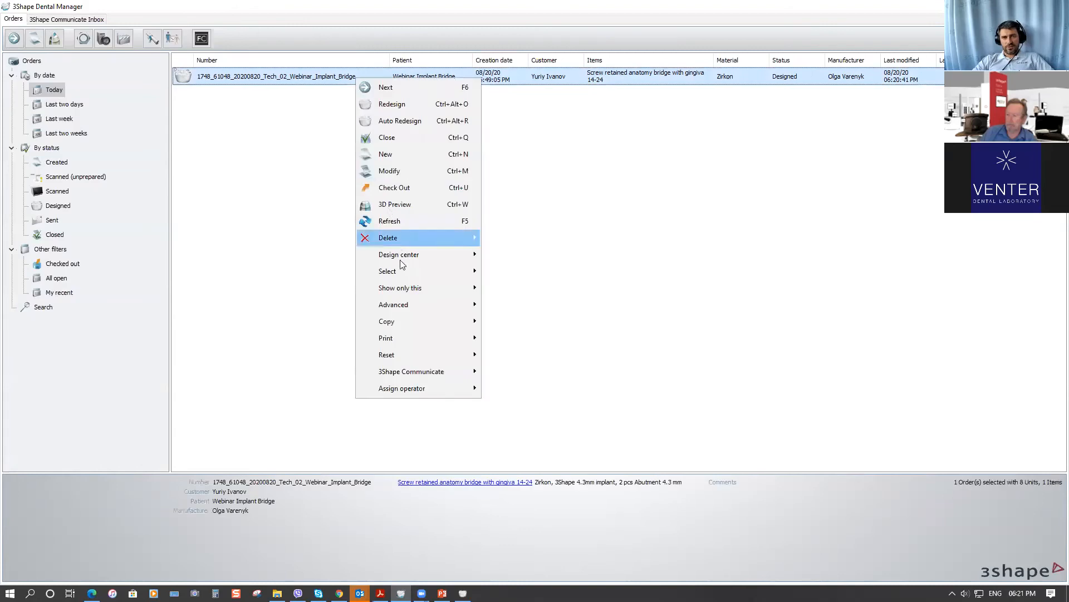
mouse_move(406, 328)
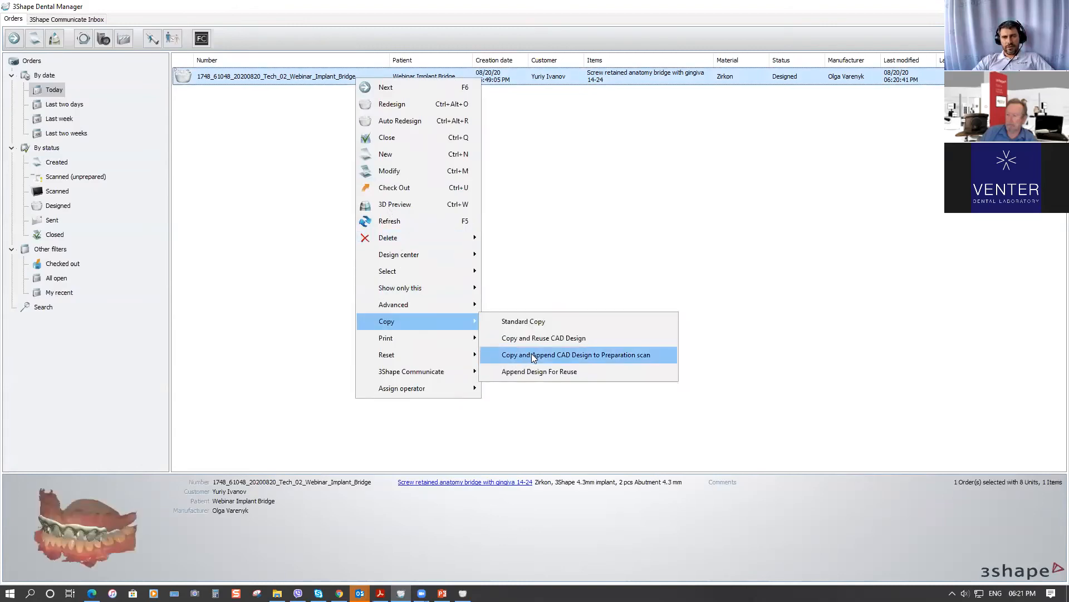
left_click(549, 354)
left_click(531, 258)
right_click(330, 74)
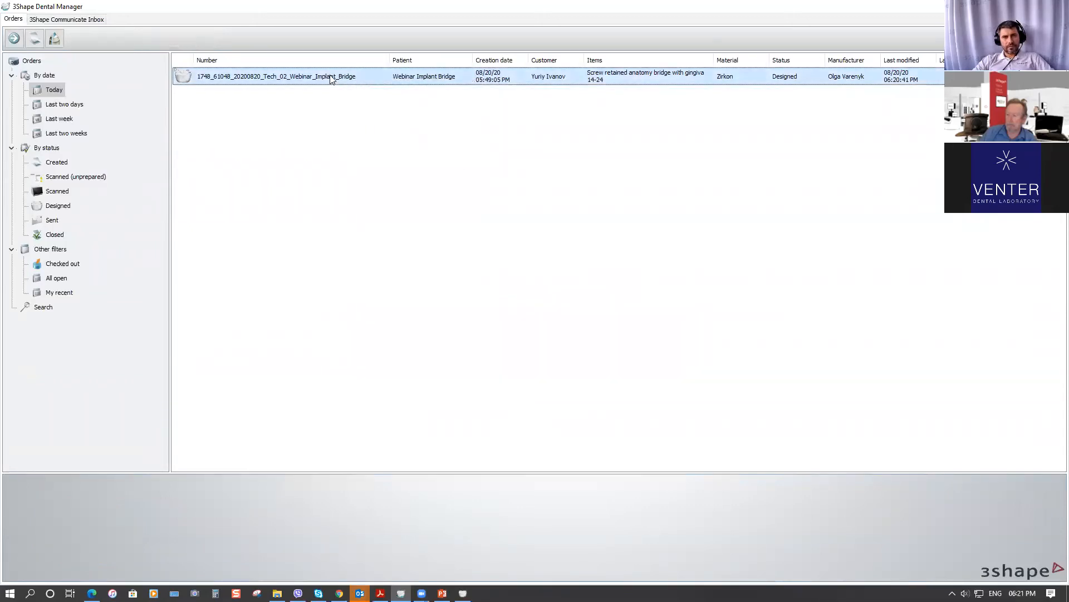
mouse_move(390, 320)
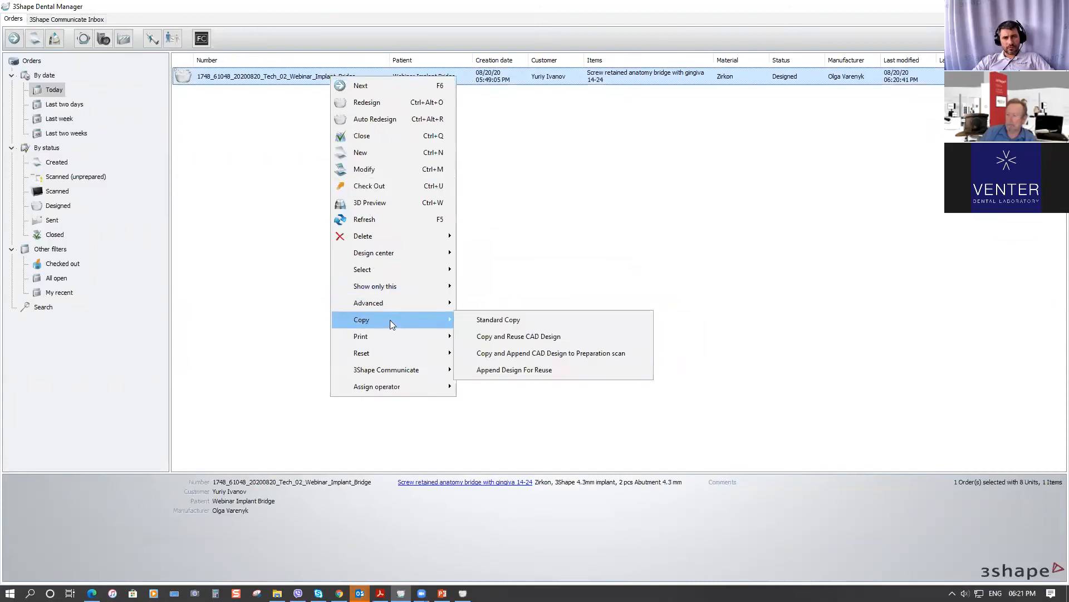
left_click(509, 354)
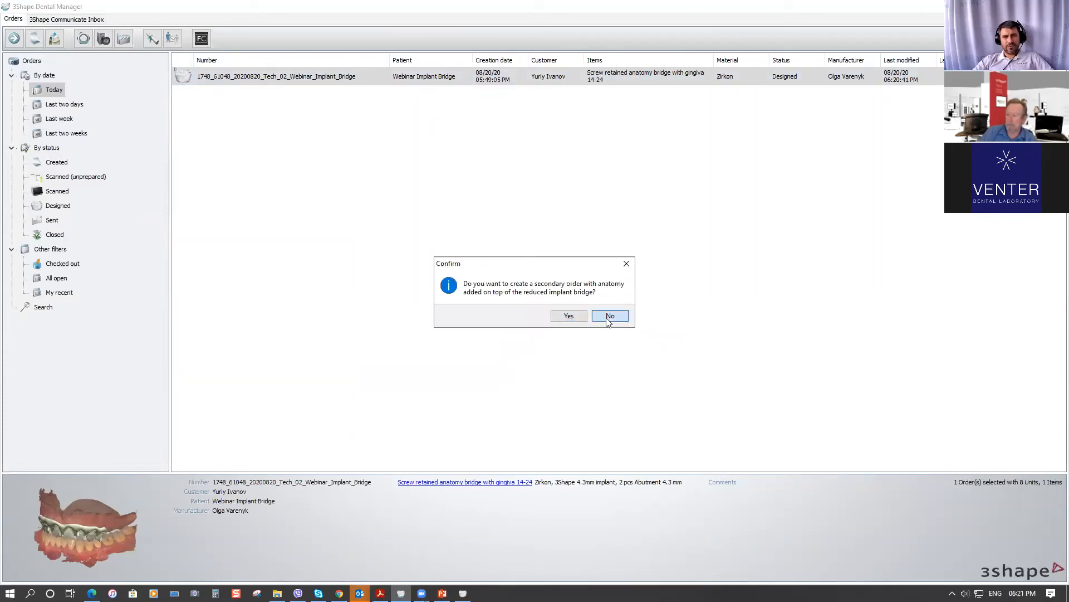
left_click(608, 316)
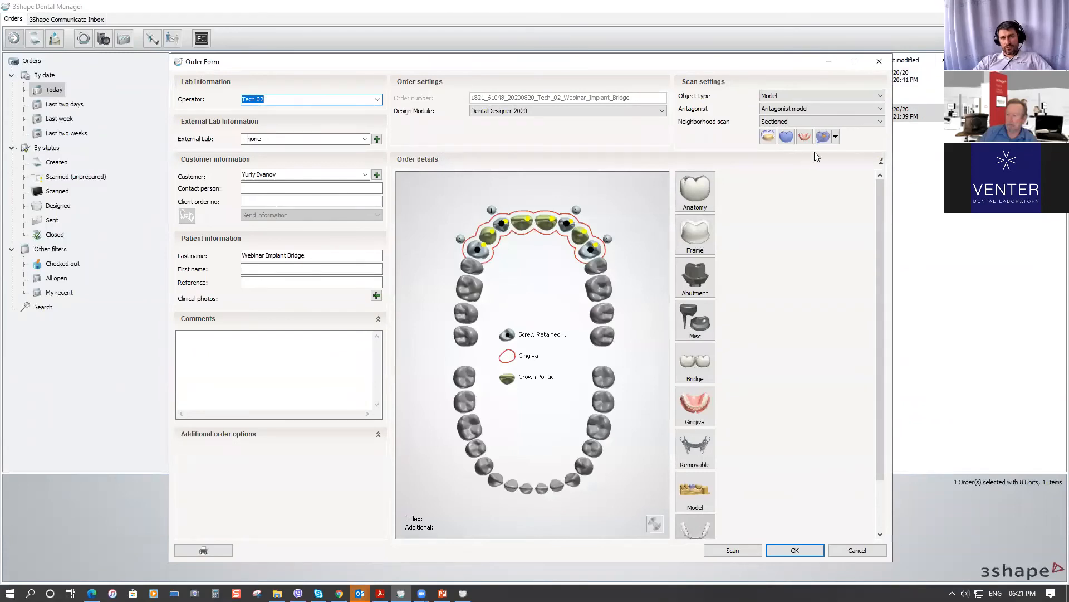
left_click(879, 61)
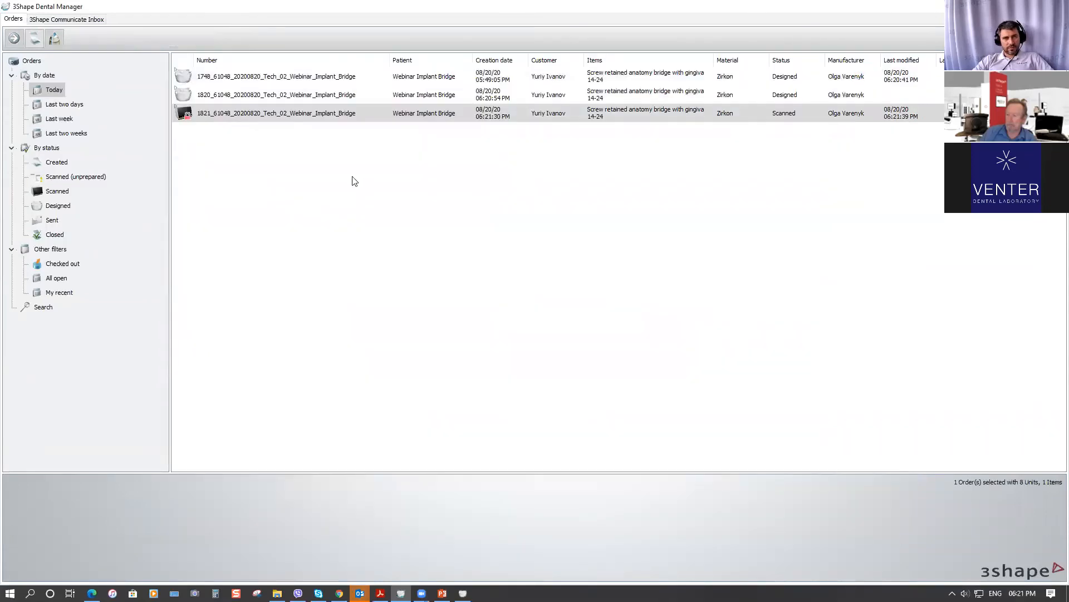
Modify the designed copy of the bridge order, entering Final Crowns as the patient's first name
left_click(263, 118)
right_click(258, 116)
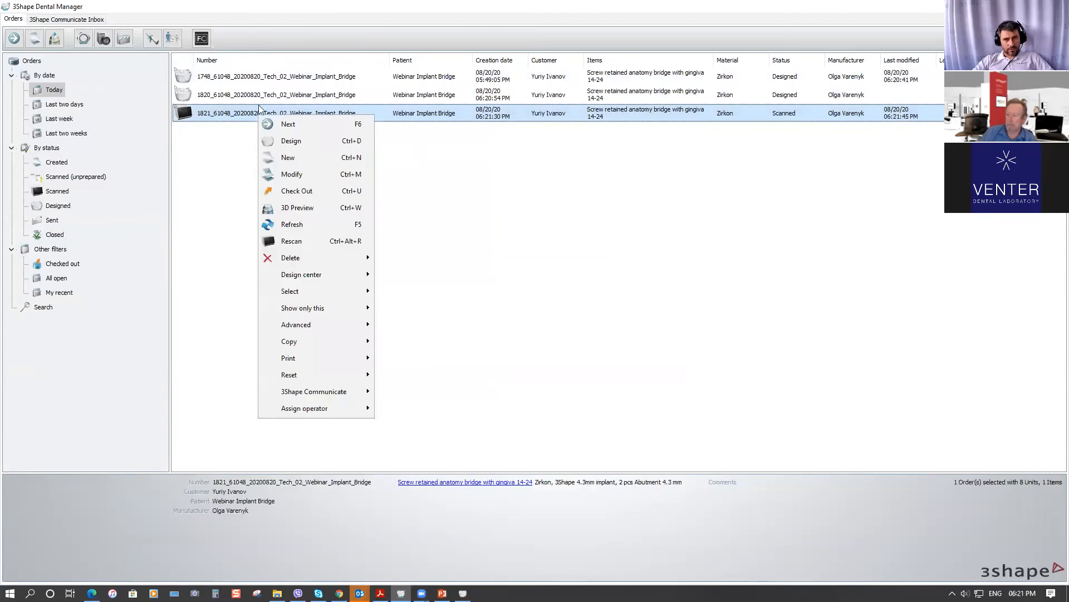
left_click(256, 98)
right_click(255, 95)
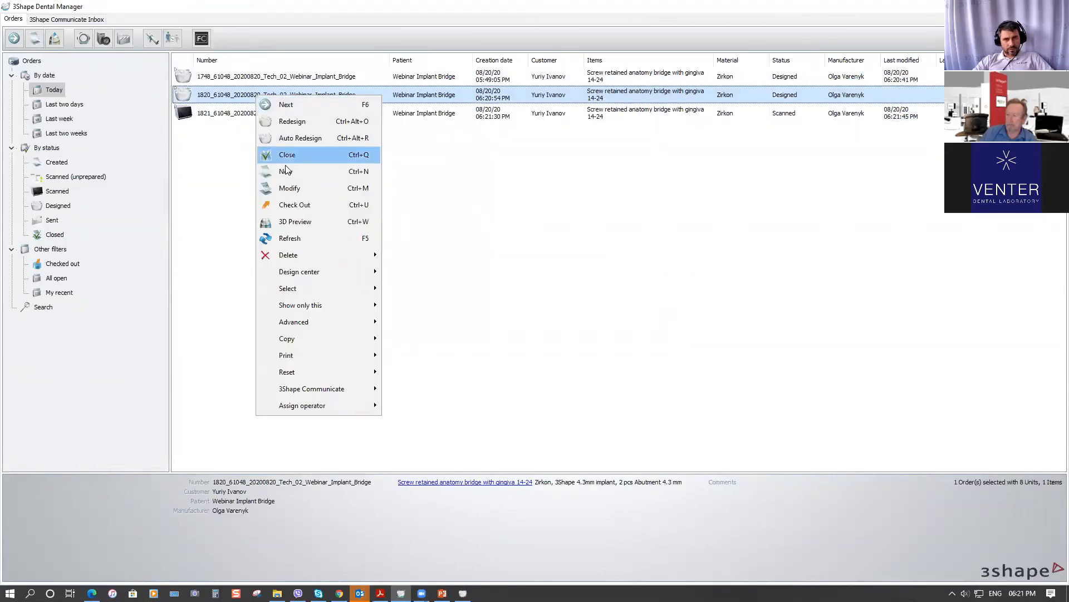
left_click(472, 215)
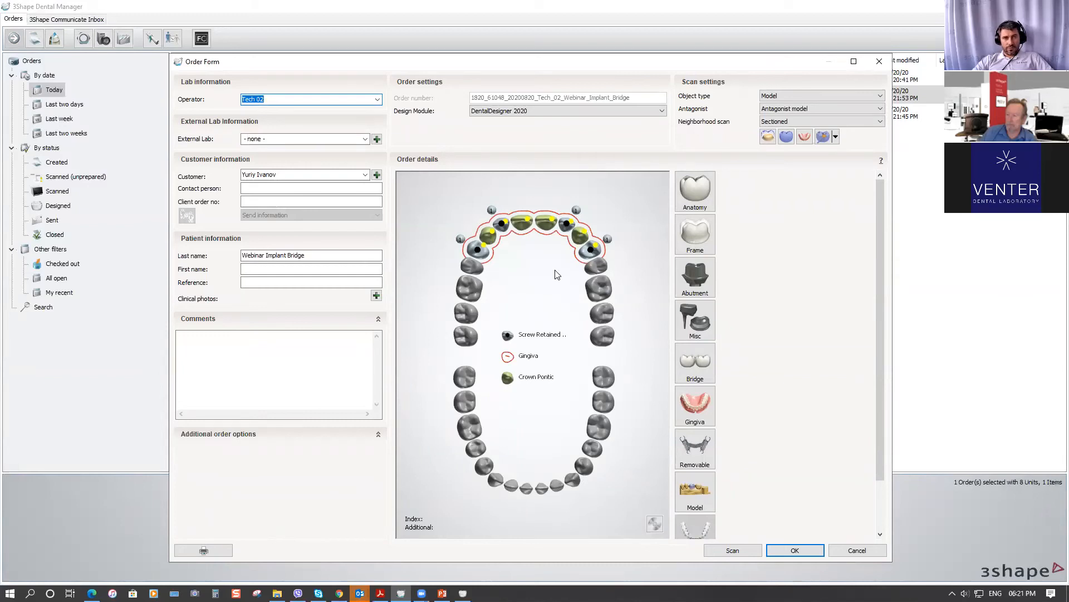
left_click(309, 270)
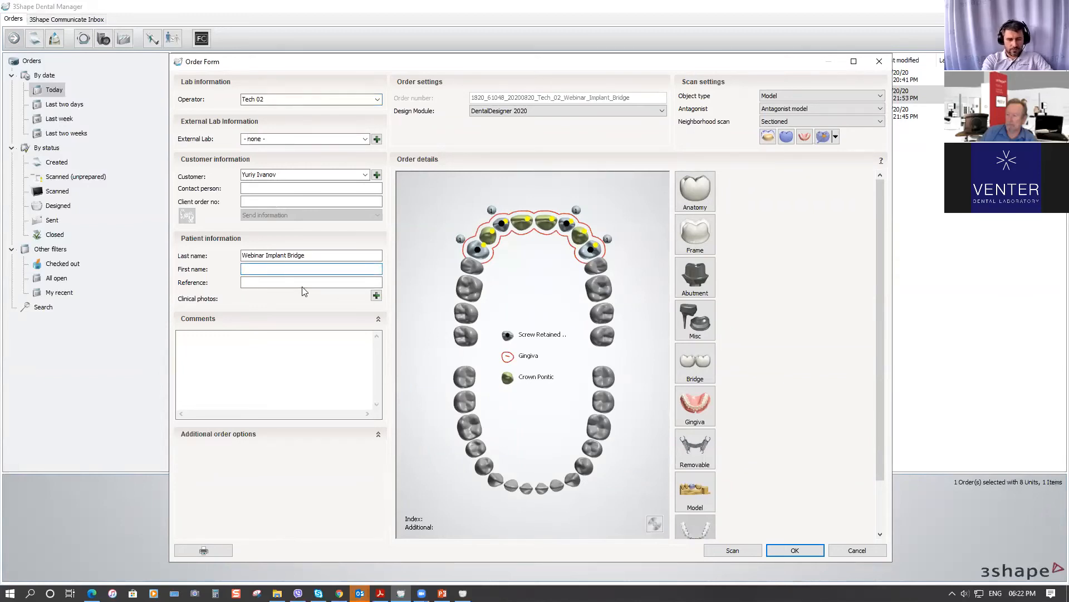
type("Final Crowns")
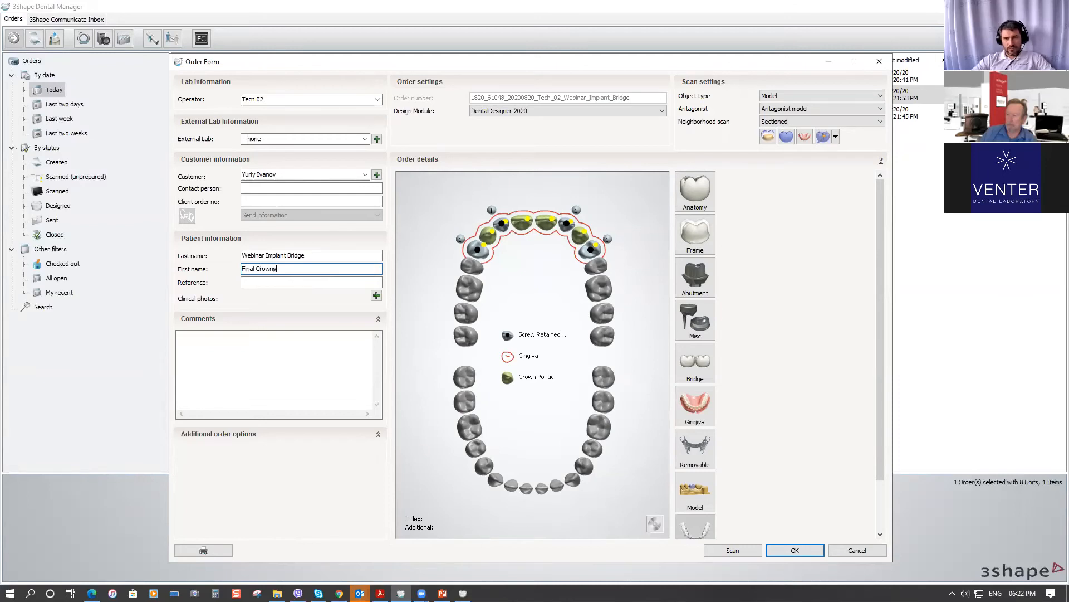
Clear all items from the tooth chart and assign anatomy crowns to teeth 14 to 24
right_click(482, 254)
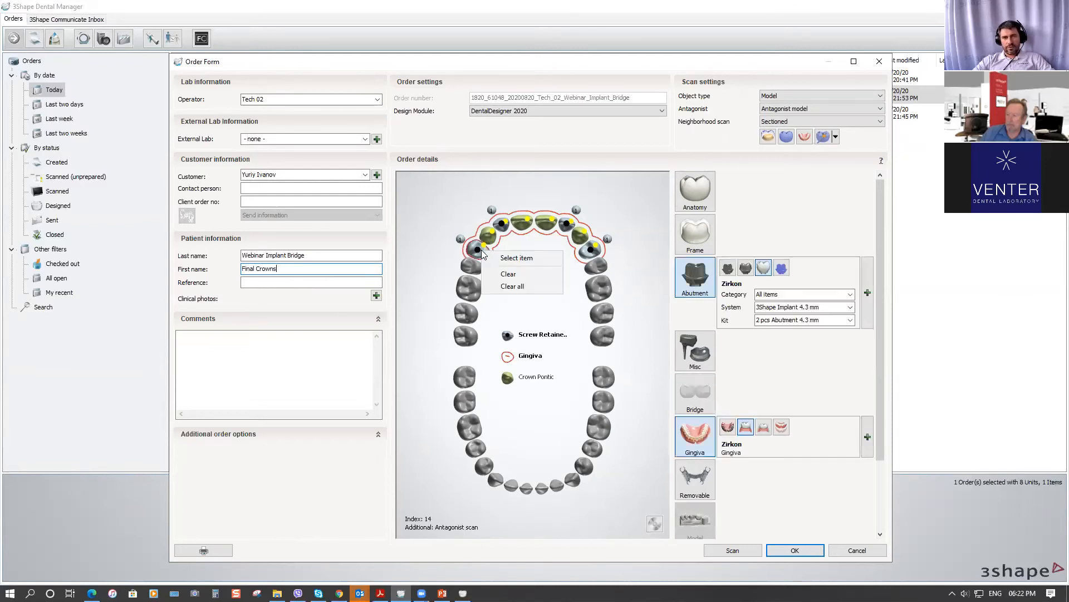
left_click(512, 286)
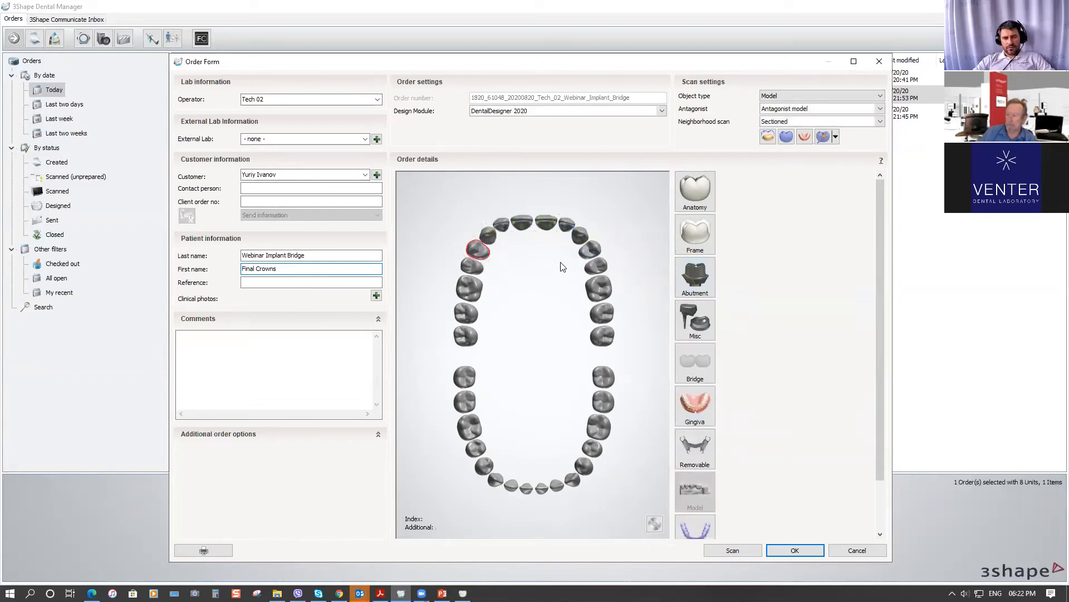
left_click(589, 251, "shift")
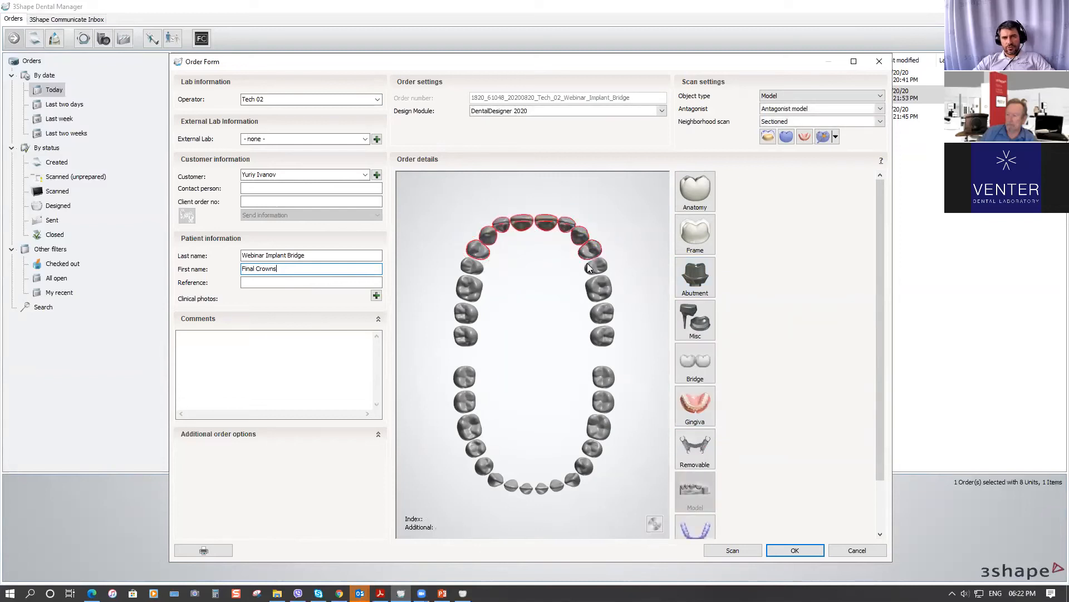
left_click(691, 205)
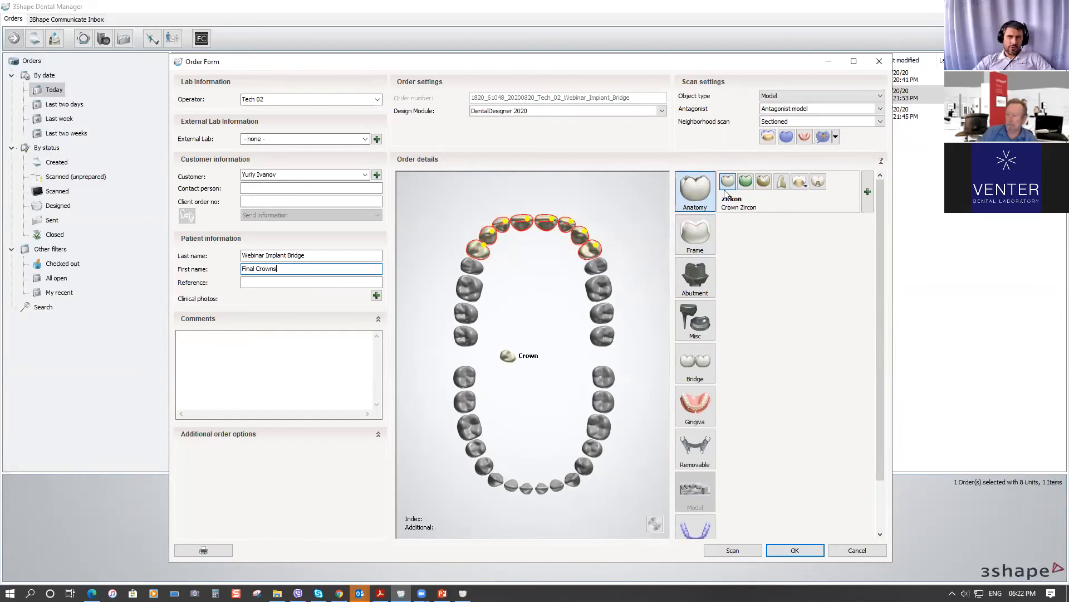
Set the crowns' material to Zirkon with the Zircon Crown type
left_click(839, 207)
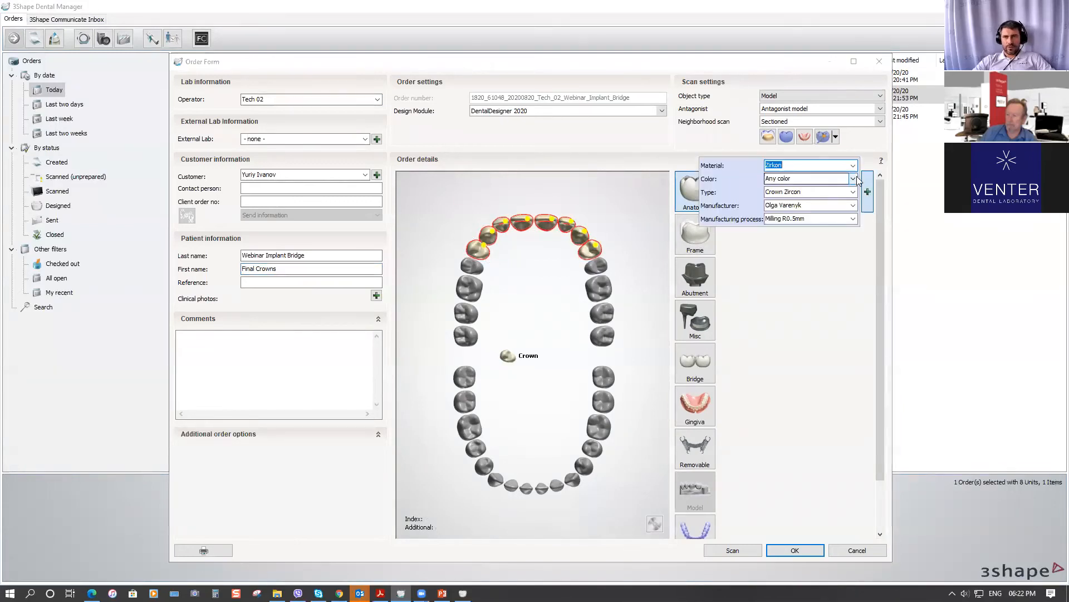
left_click(853, 166)
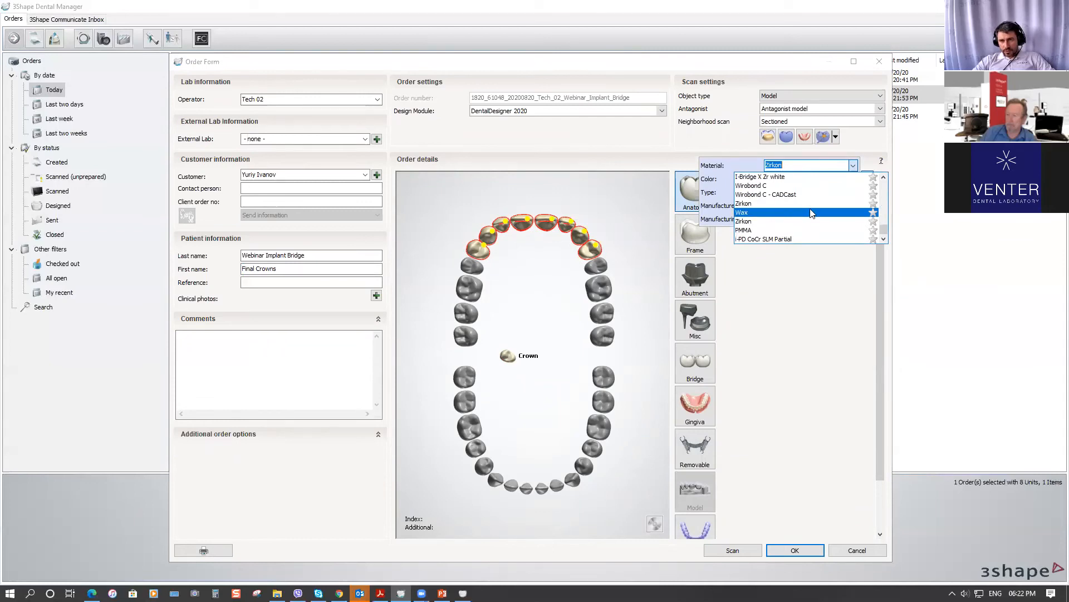
scroll(812, 212, "down", 5)
scroll(813, 210, "down", 6)
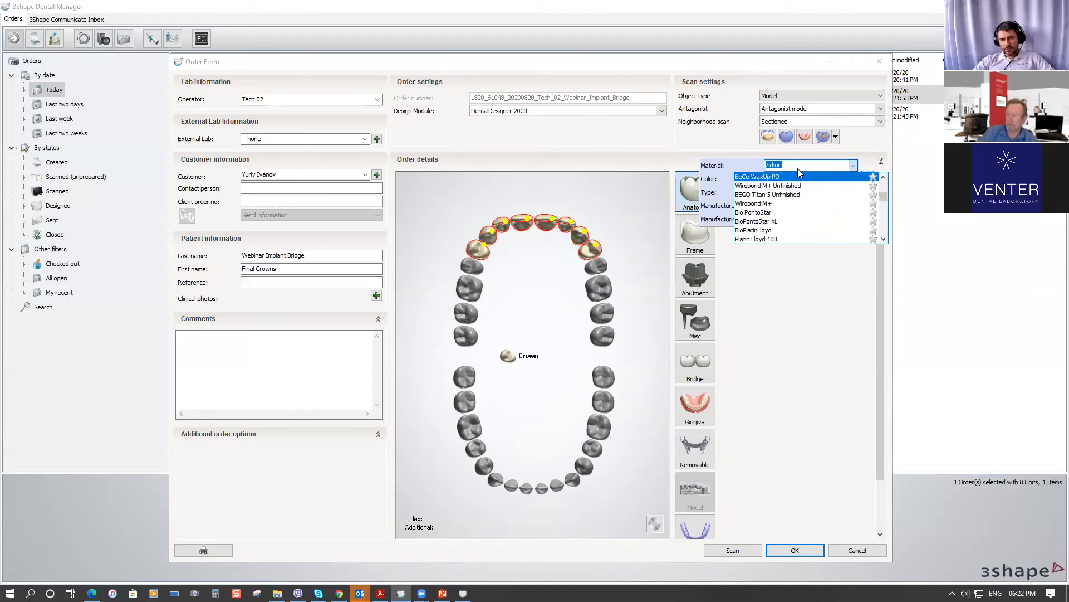
type("e")
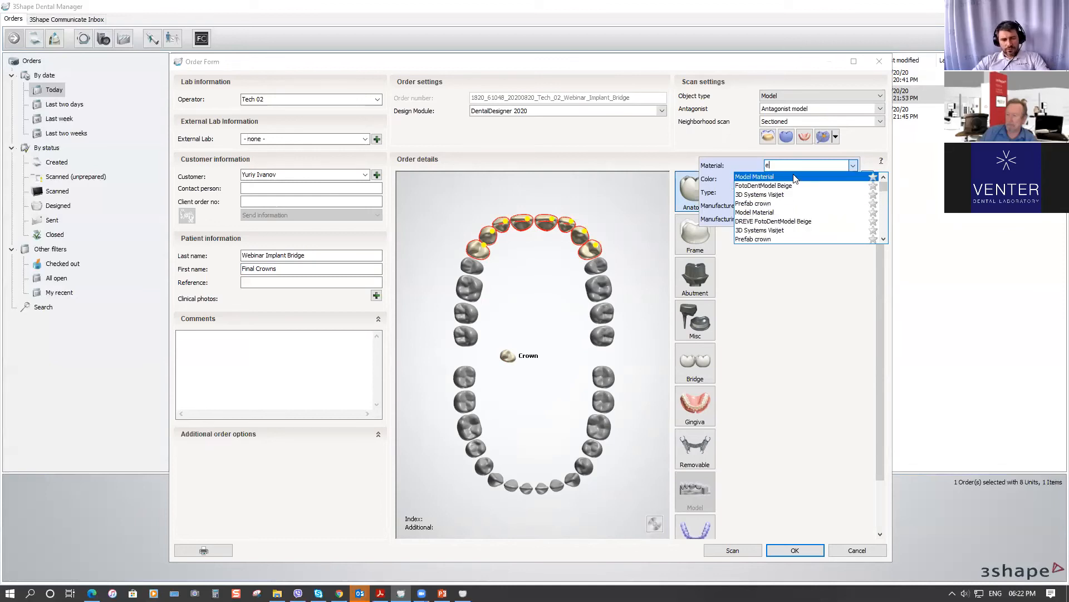
type("m")
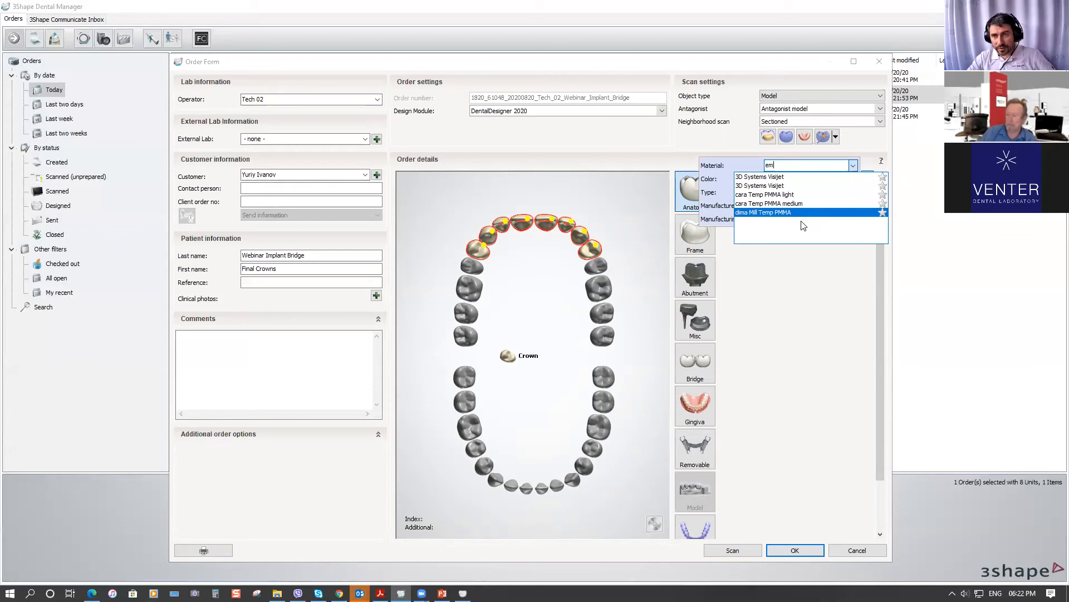
key("BackSpace")
key("BackSpace")
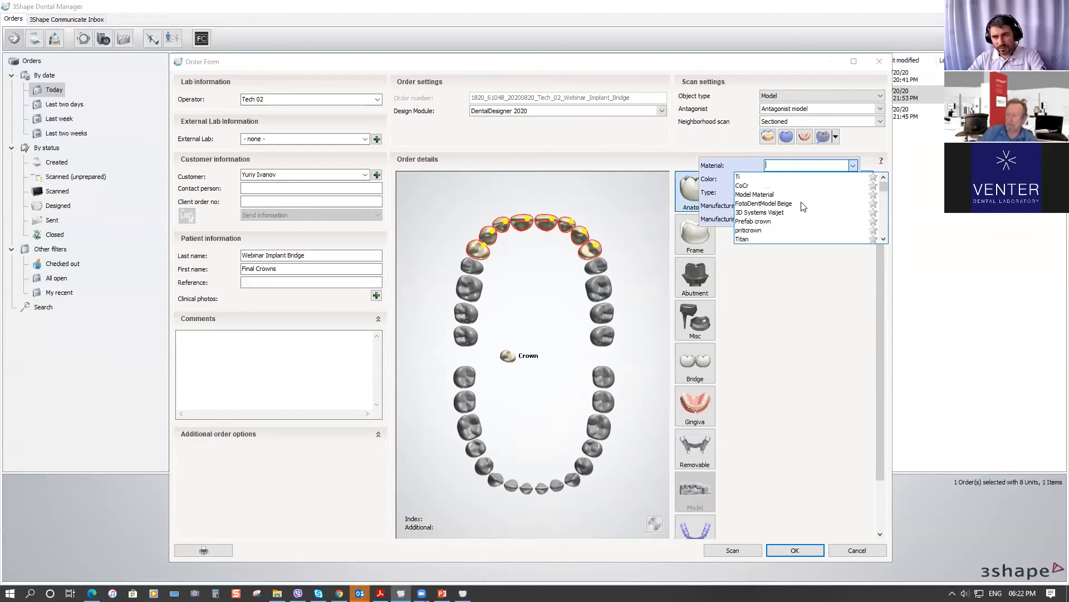
type("zir")
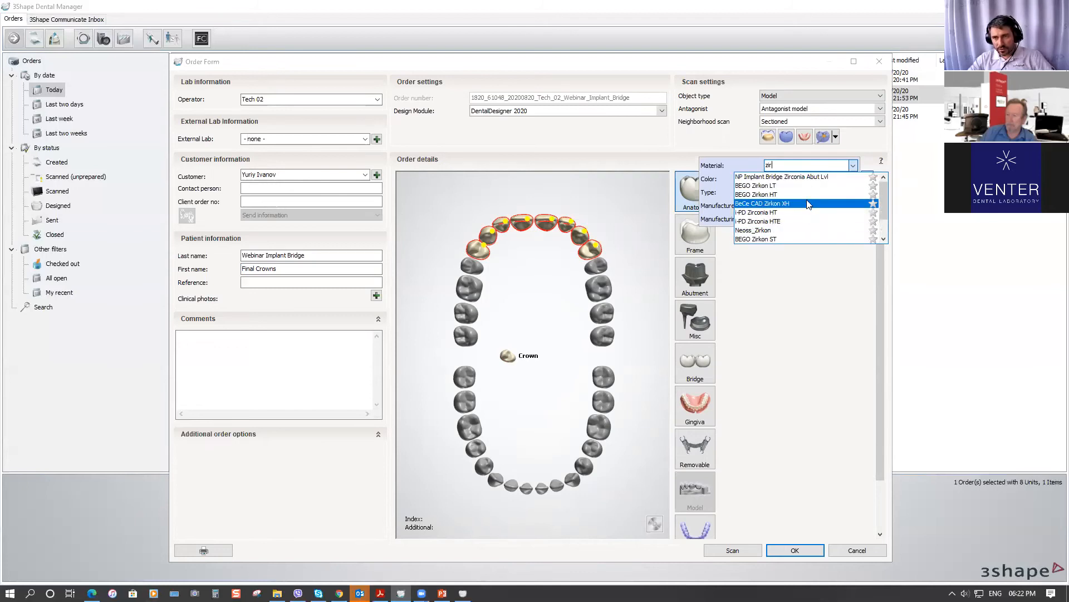
scroll(809, 205, "down", 1)
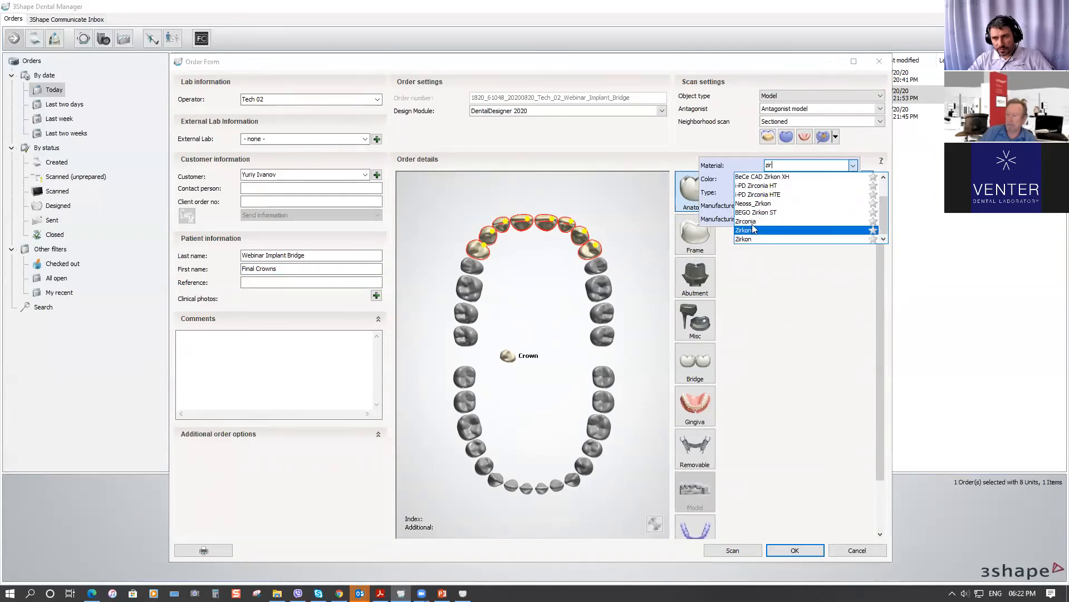
left_click(807, 239)
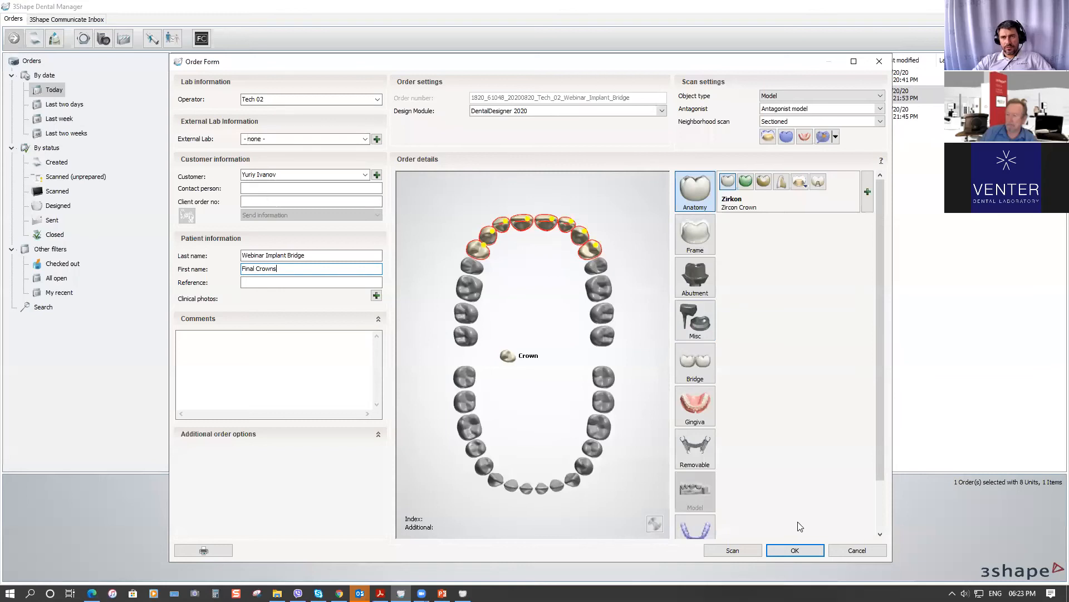
Save the modified order without reimporting the scans and inspect the appended framework scan in the 3D preview
left_click(795, 550)
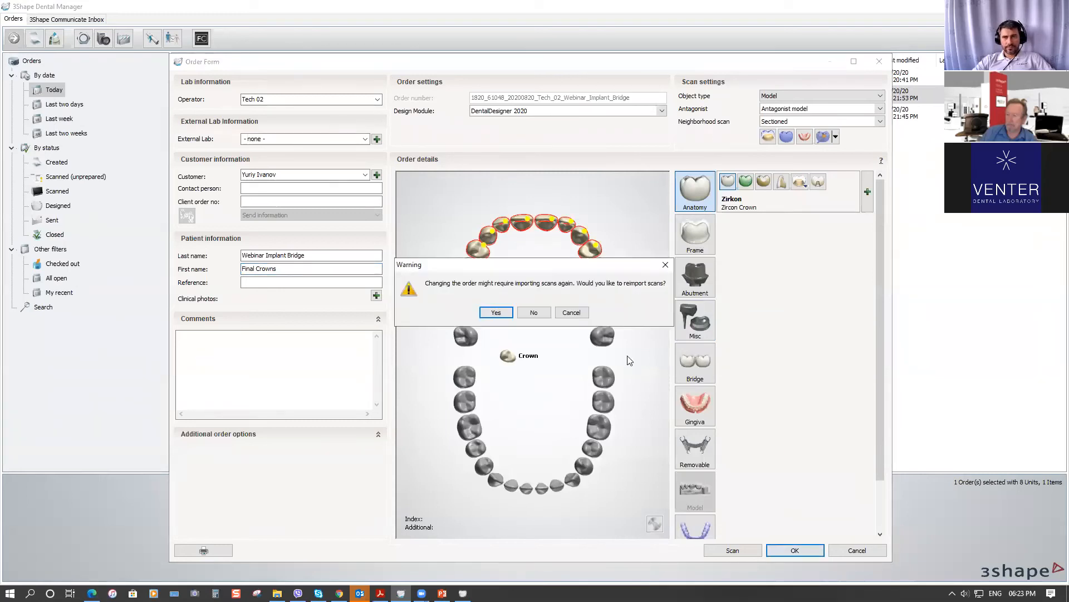
left_click(534, 313)
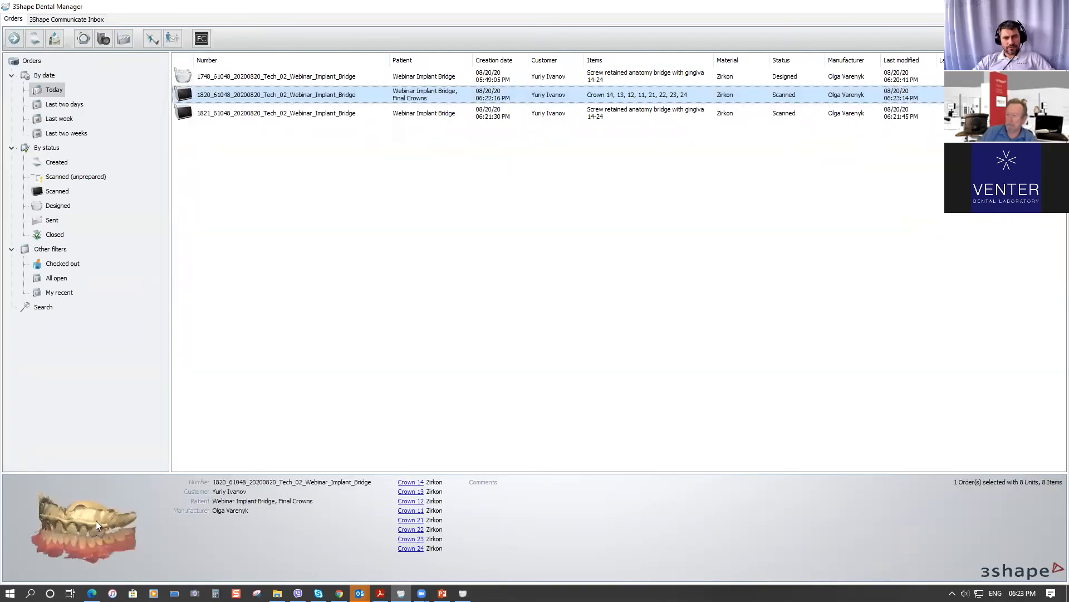
double_click(89, 519)
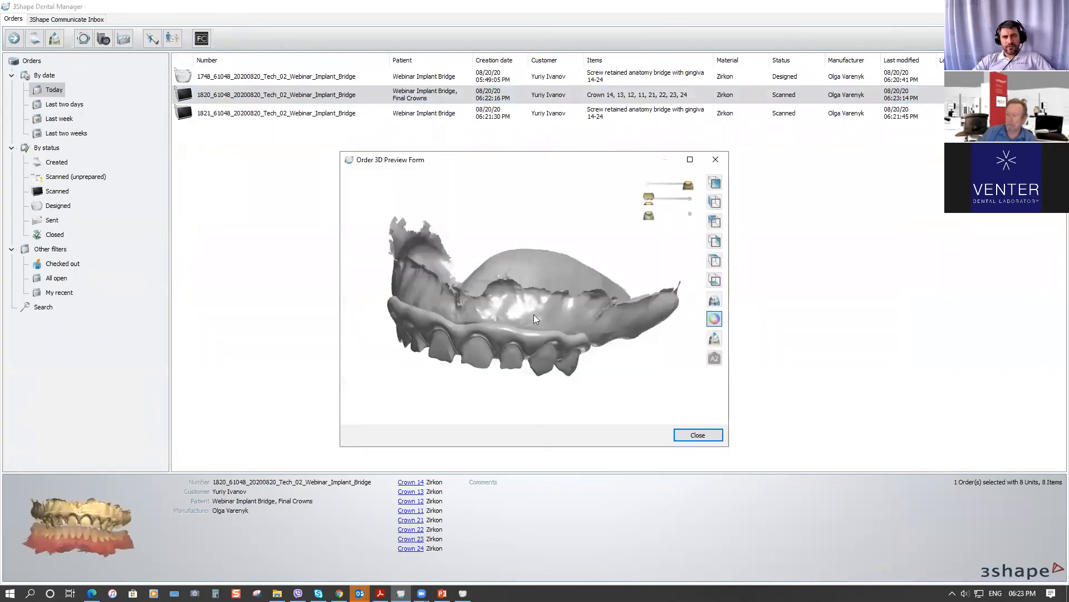
right_click_drag(485, 328, 535, 262)
left_click(715, 159)
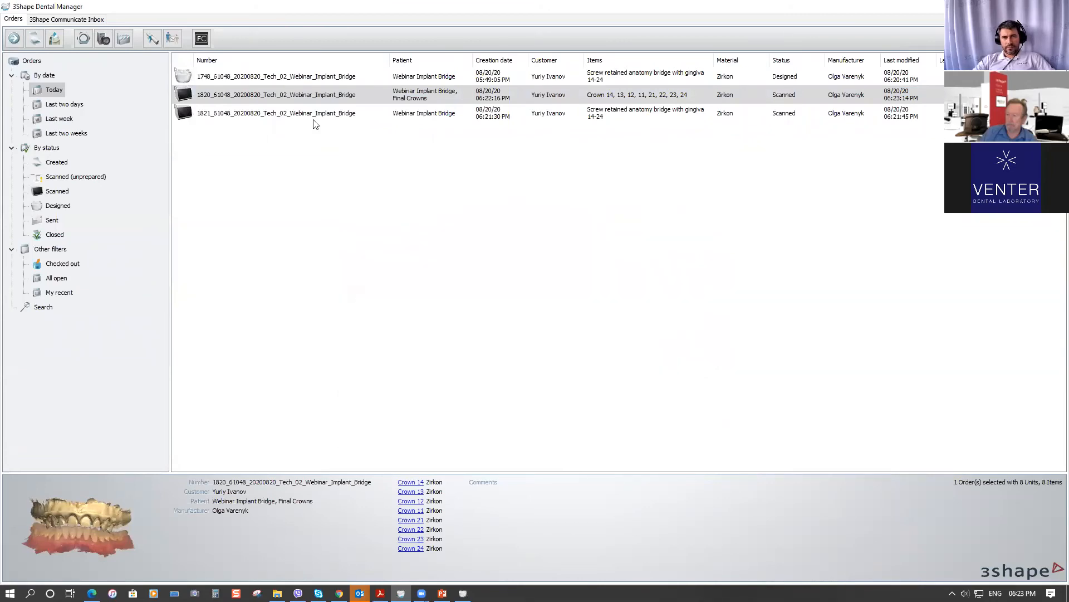
Open the Final Crowns order for design, keep the occlusal plane as it is, and proceed past upper jaw sculpting to the lower jaw
double_click(262, 97)
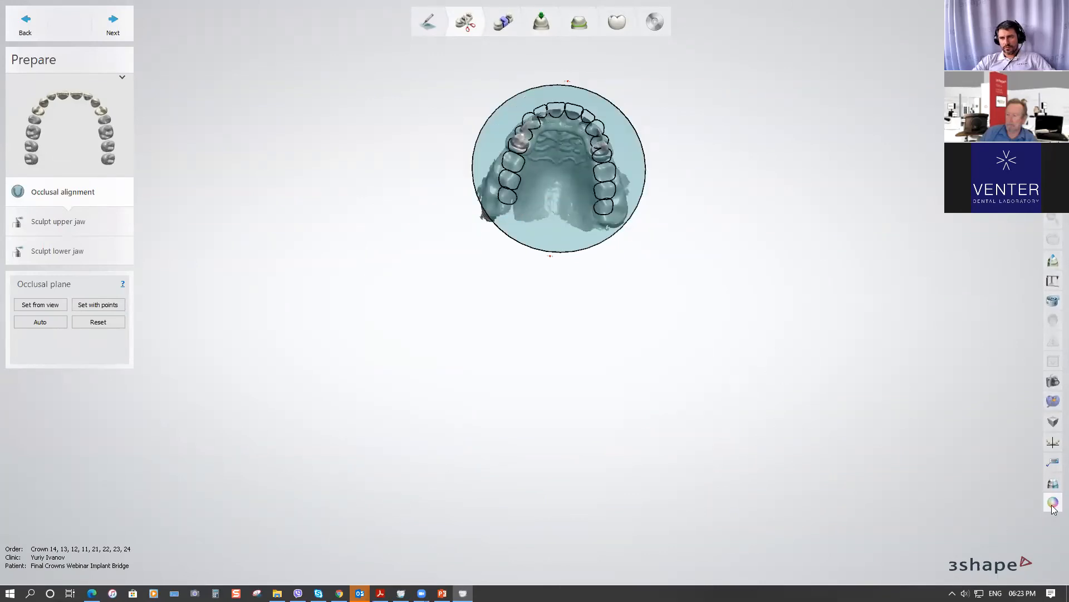
scroll(640, 286, "up", 3)
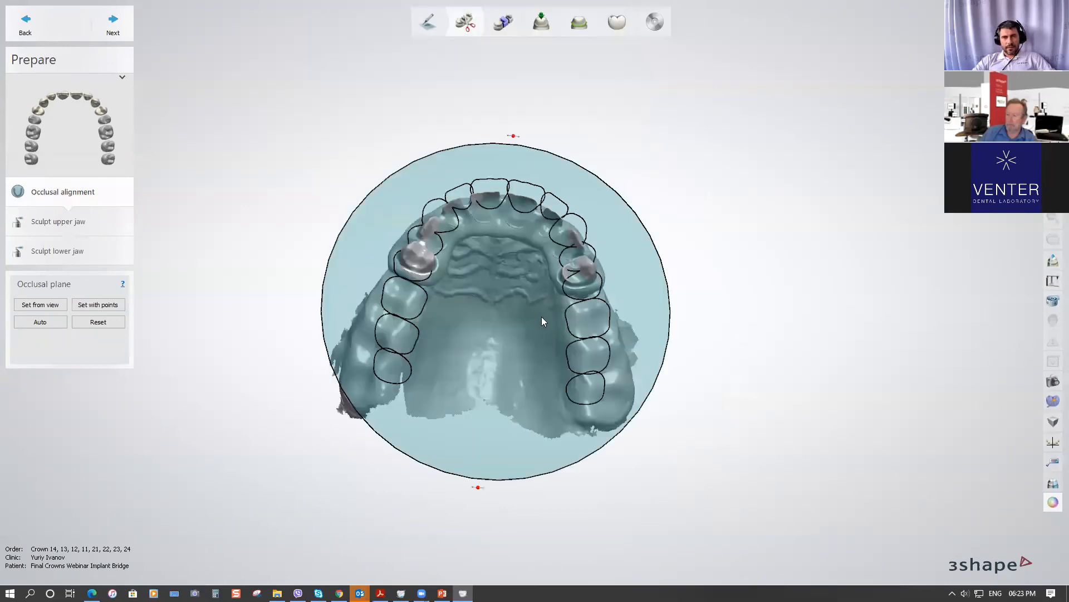
right_click_drag(533, 372, 493, 292)
scroll(415, 246, "up", 3)
mouse_move(512, 223)
right_mouse_down()
mouse_move(507, 321)
mouse_move(512, 223)
right_mouse_up()
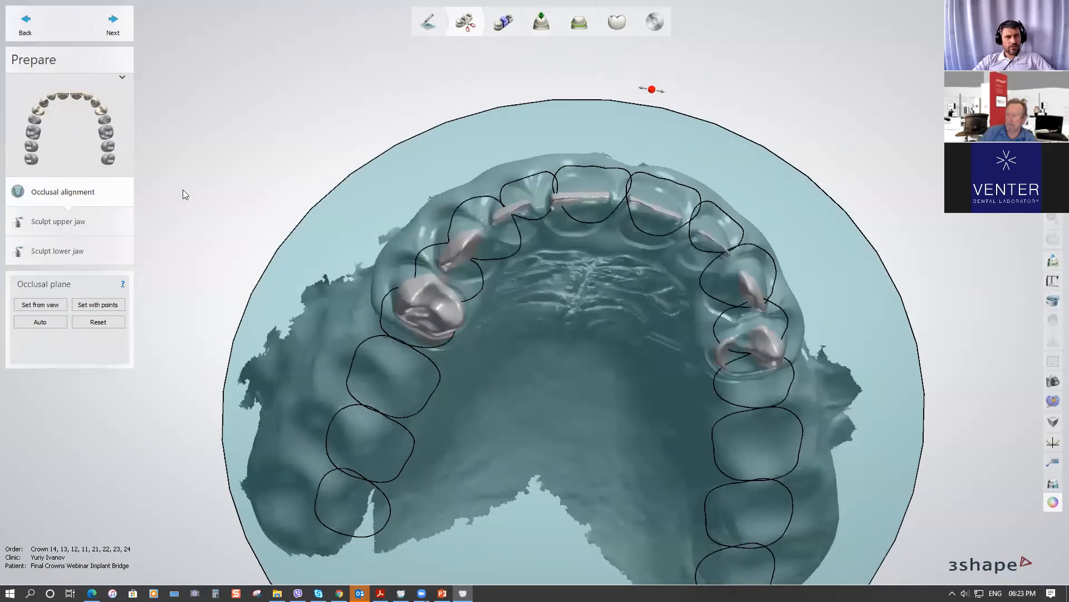
left_click(123, 38)
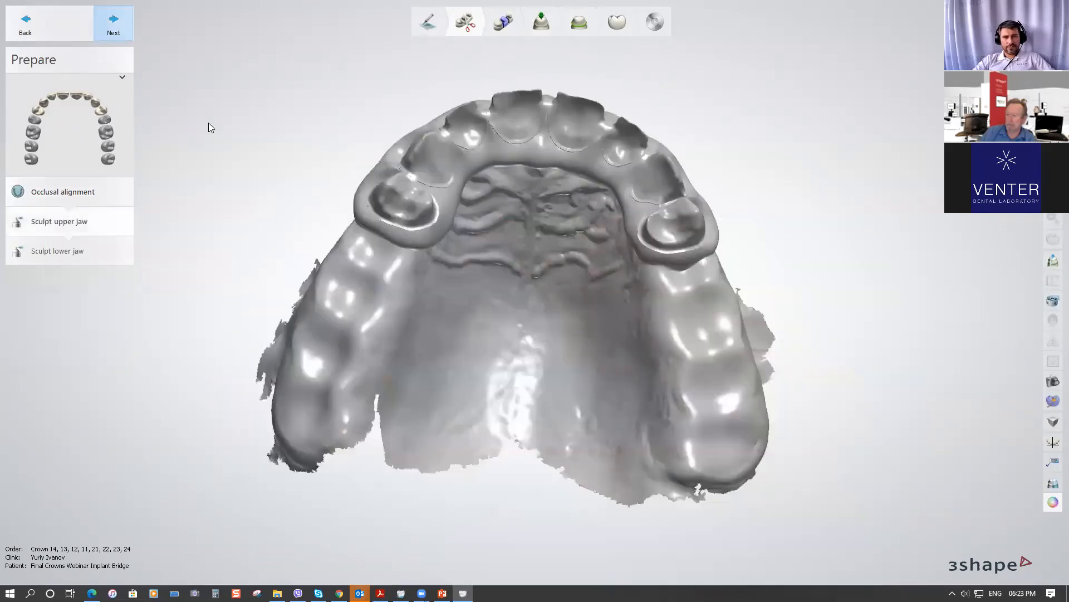
left_click(115, 31)
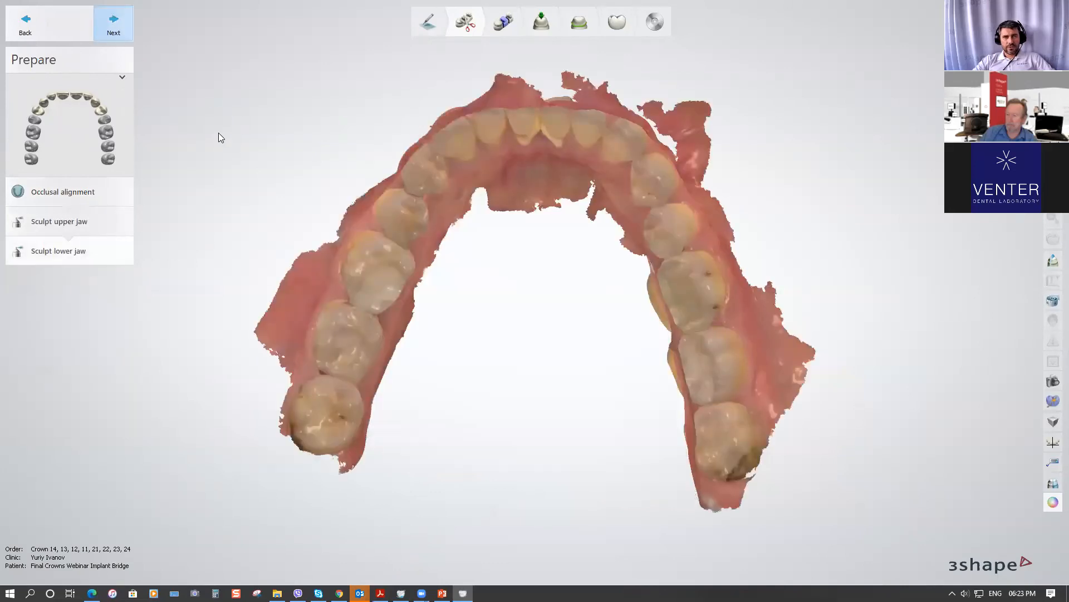
Proceed to segmentation, enable ignoring of the scanning annotations and clear the existing tooth annotations
left_click(123, 33)
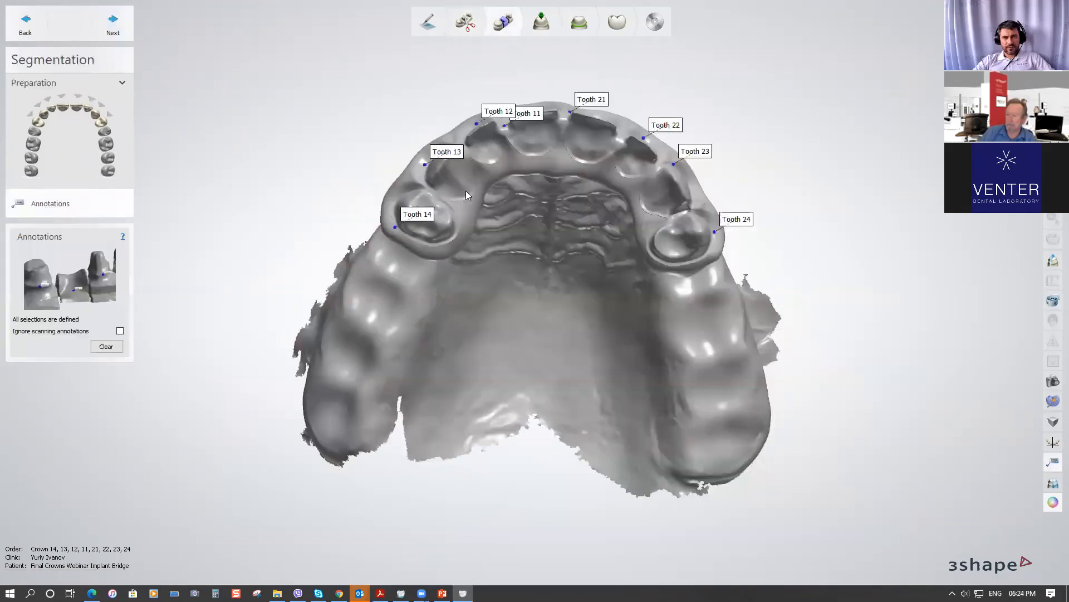
middle_click_drag(541, 193, 468, 259)
scroll(463, 247, "up", 4)
right_click_drag(463, 246, 479, 283)
scroll(479, 254, "up", 3)
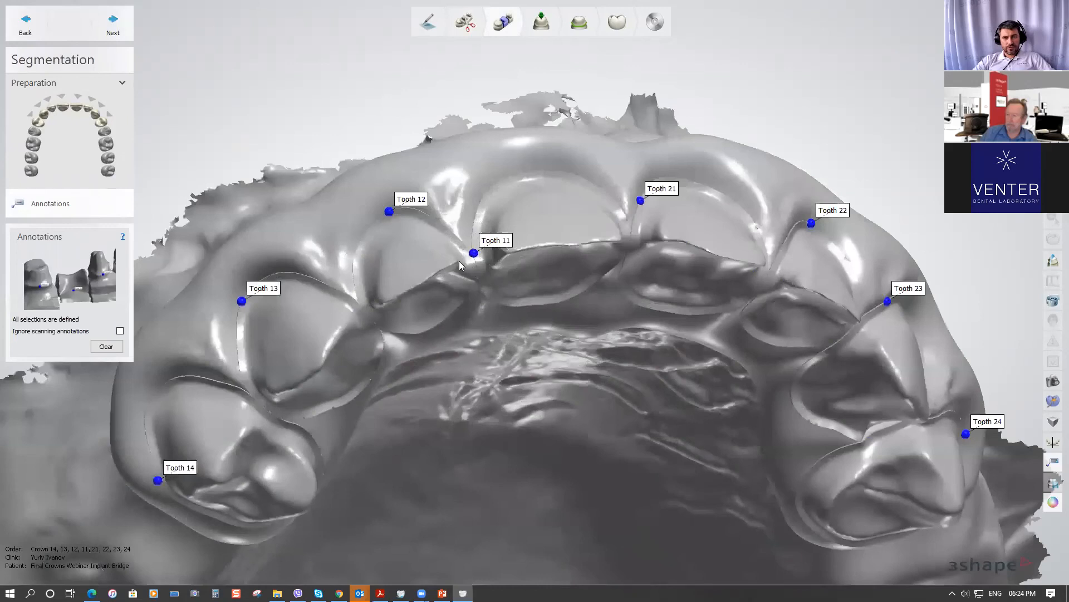
scroll(528, 258, "down", 2)
right_click_drag(528, 253, 489, 198)
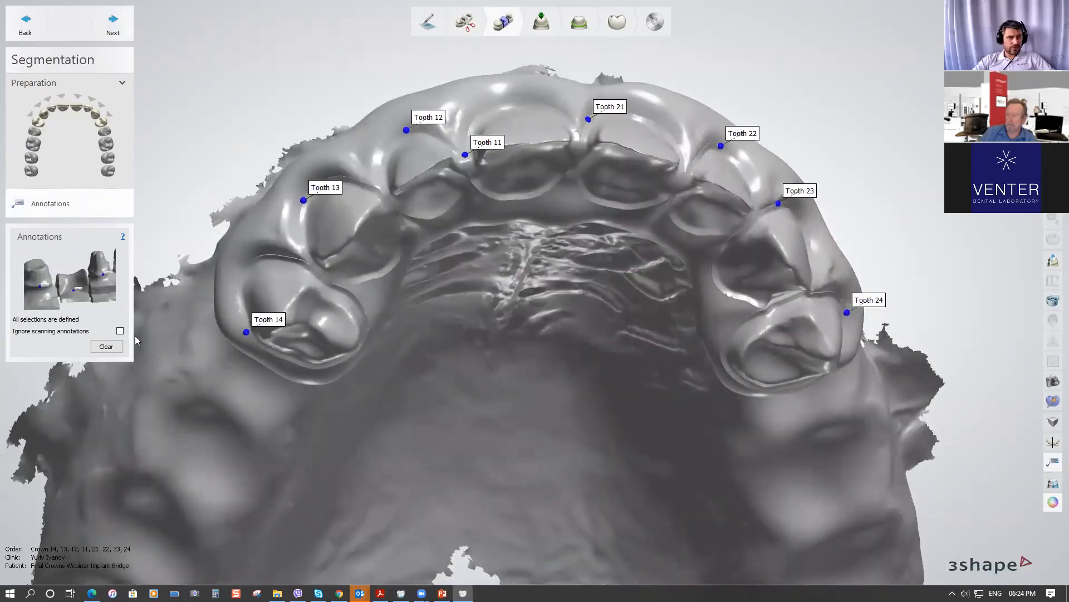
left_click(120, 331)
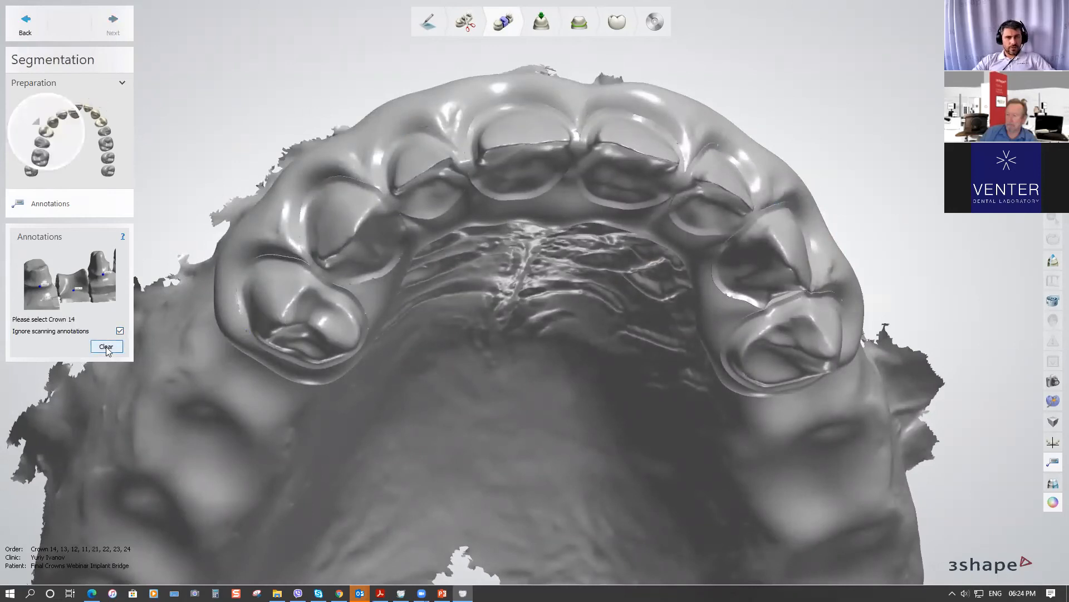
Annotate crowns 14, 13, 12, 11, 21, 22, 23 and 24 on their framework stumps and continue to the insertion directions
mouse_move(294, 298)
right_mouse_down()
mouse_move(304, 299)
mouse_move(286, 296)
right_mouse_up()
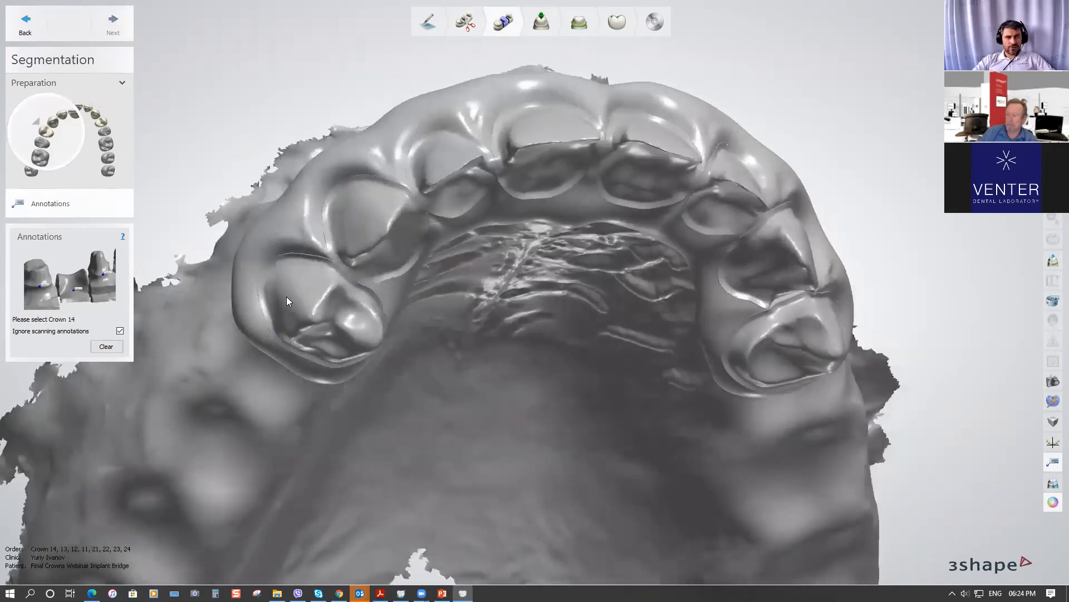
left_click(271, 272)
left_click(337, 194)
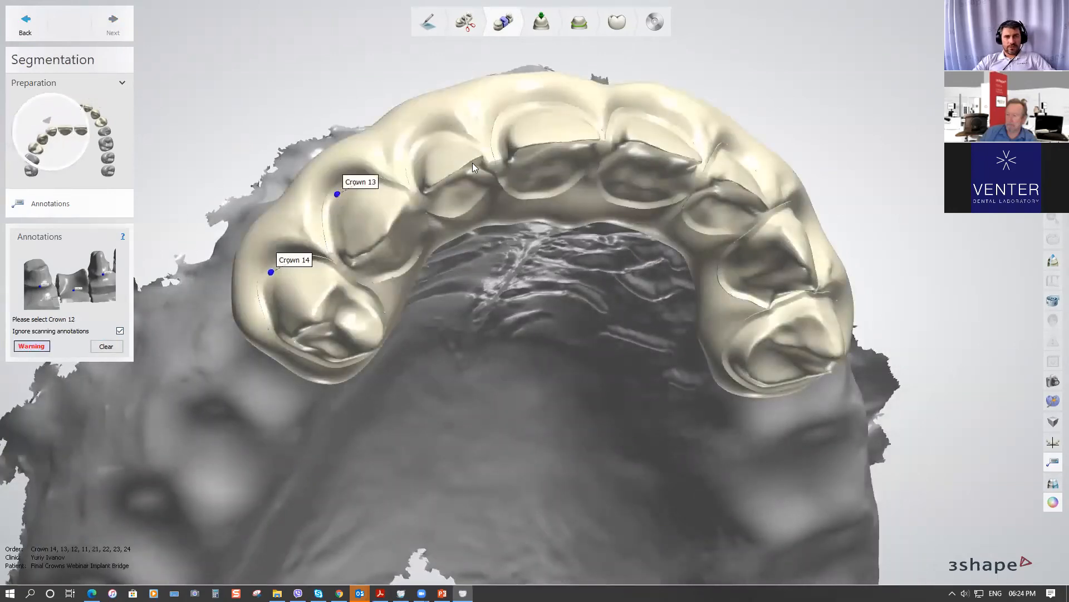
right_click_drag(472, 163, 414, 177)
left_click(519, 138)
right_click_drag(551, 120, 511, 179)
left_click(596, 162)
right_click_drag(596, 162, 612, 177)
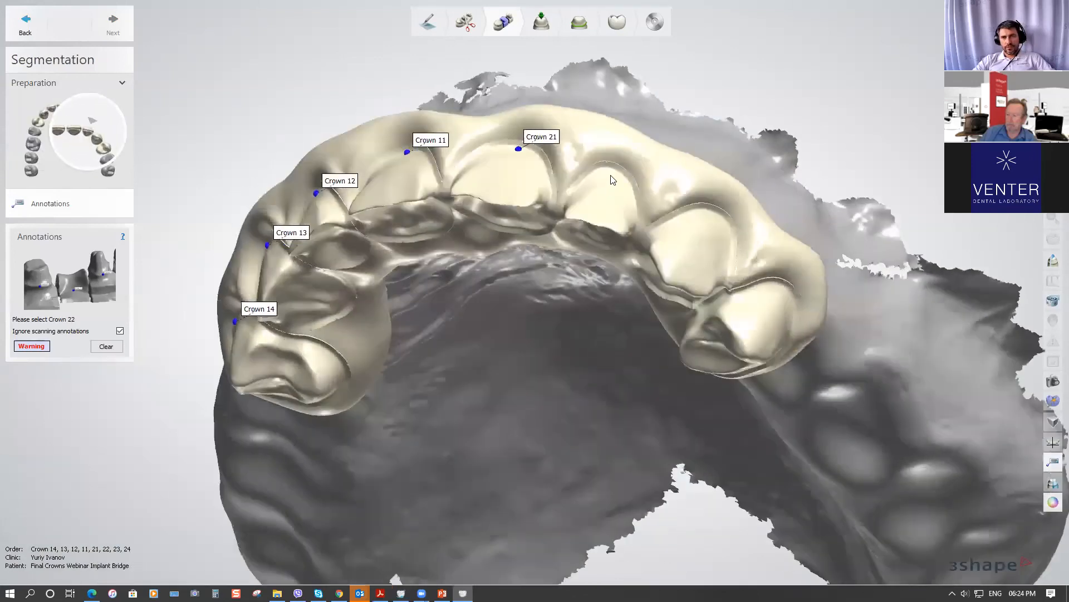
left_click(717, 215)
left_click(786, 293)
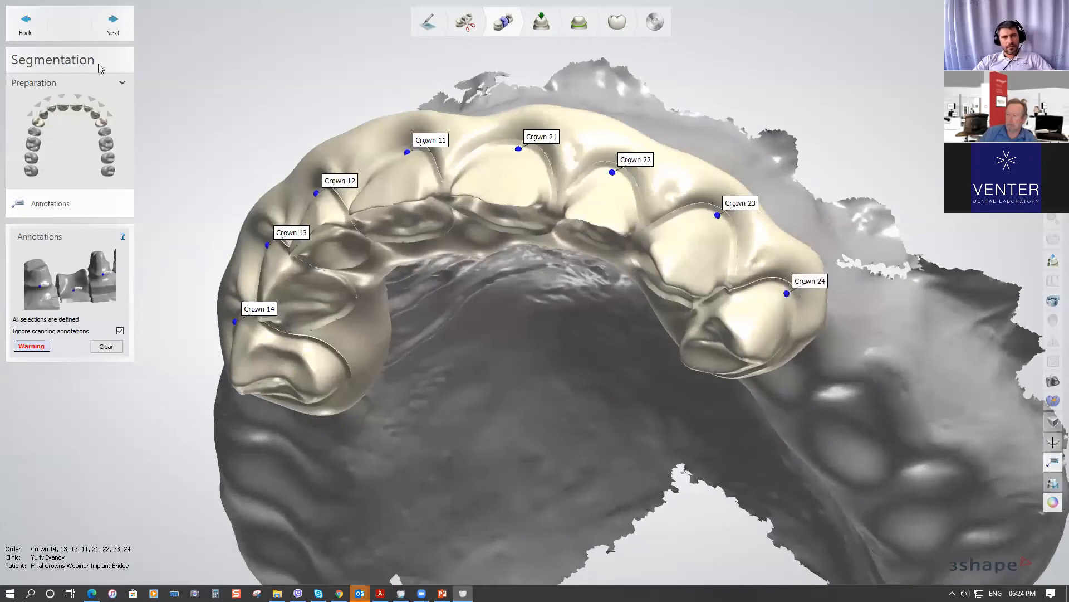
left_click(114, 25)
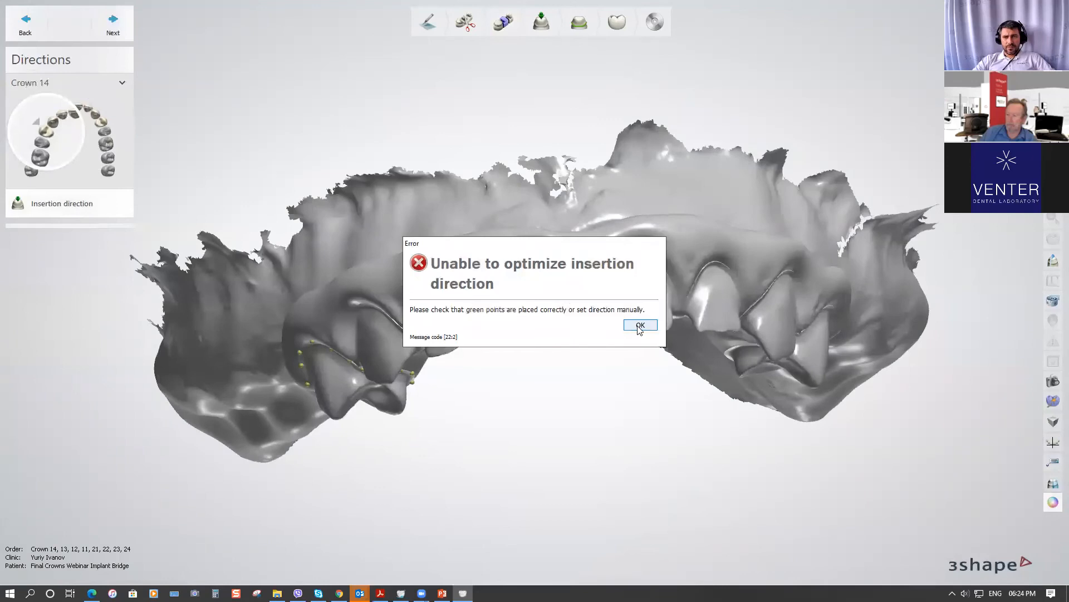
Dismiss the optimization error, set crown 14's insertion direction manually from an occlusal view and continue to crown 13
left_click(640, 325)
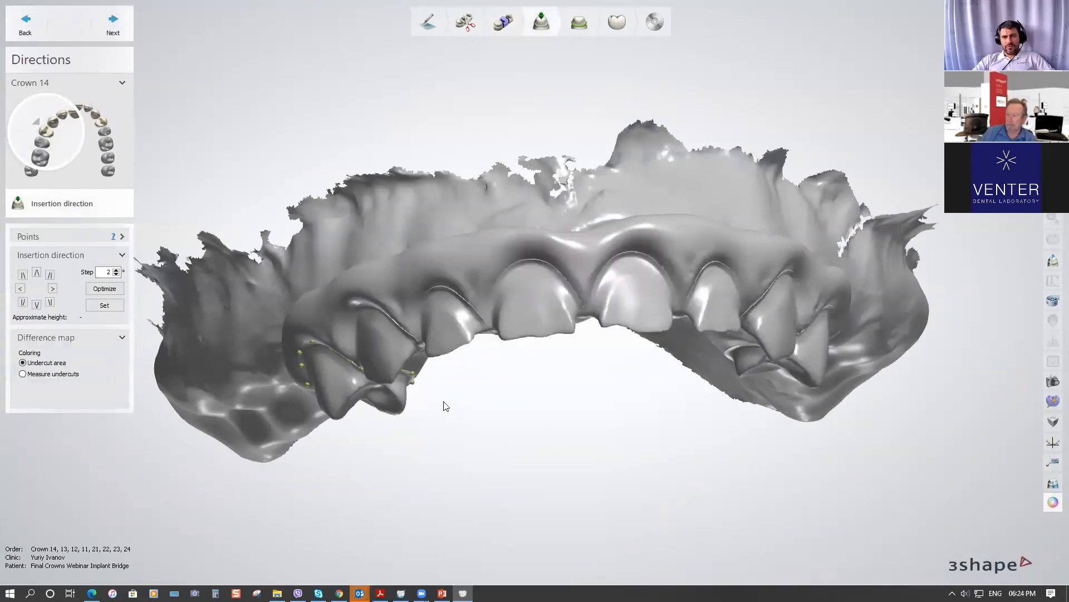
right_click_drag(524, 424, 509, 311)
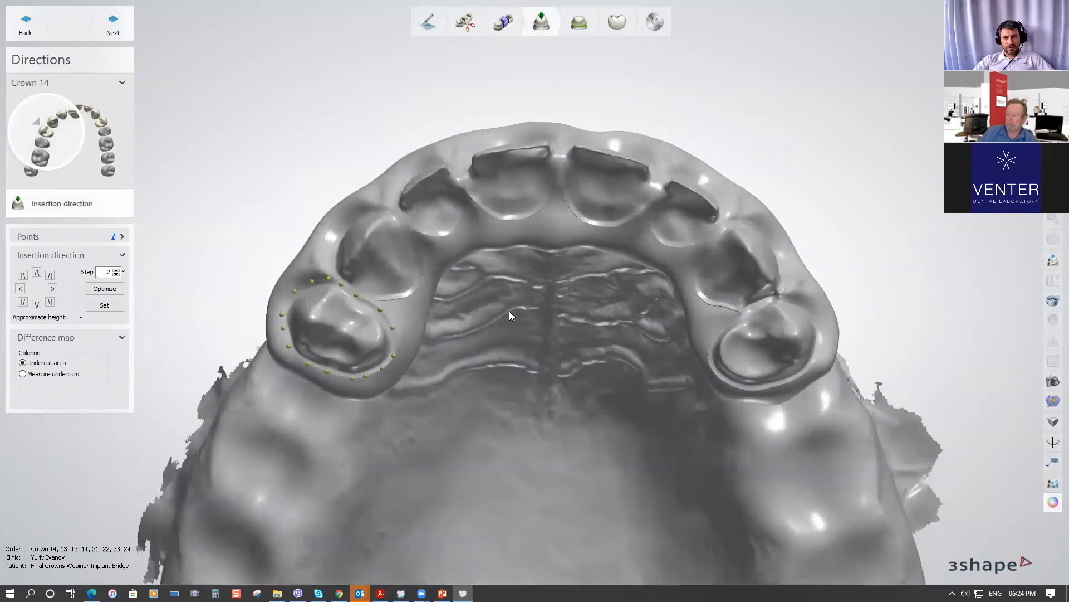
left_click(104, 306)
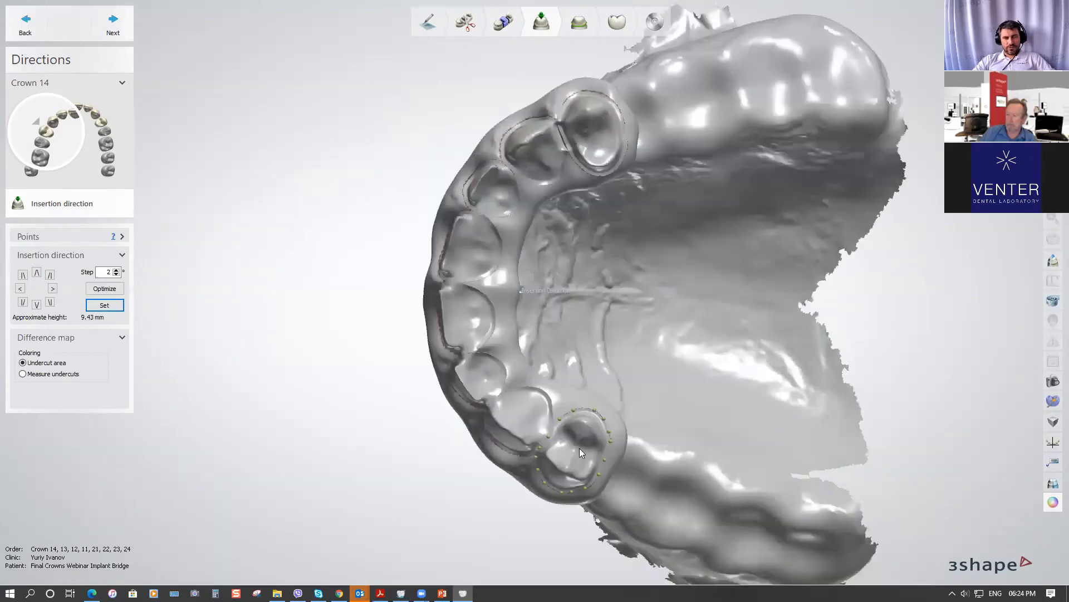
scroll(546, 394, "up", 4)
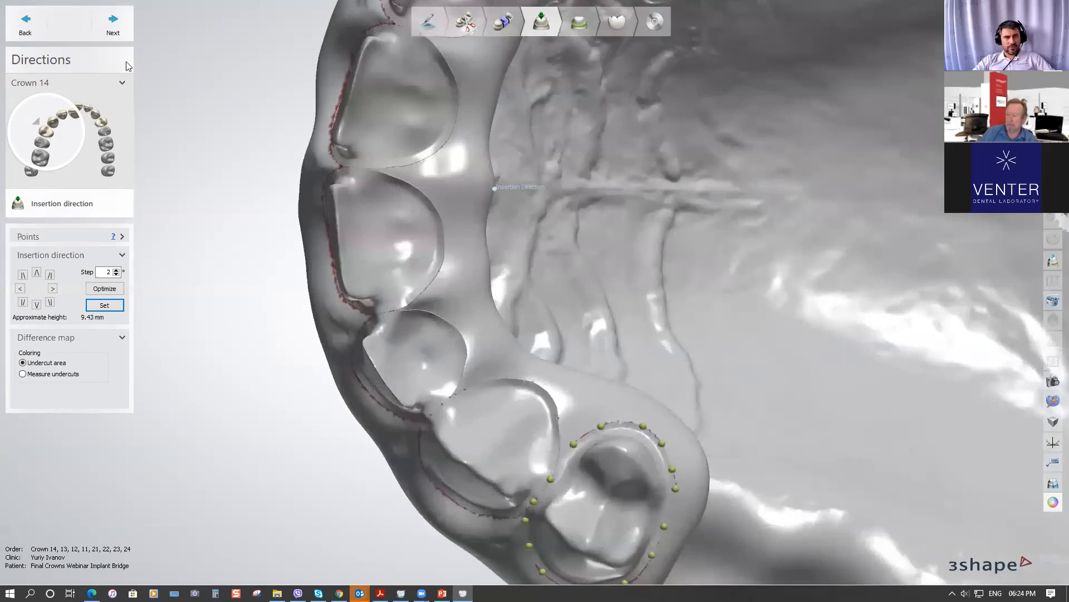
left_click(115, 30)
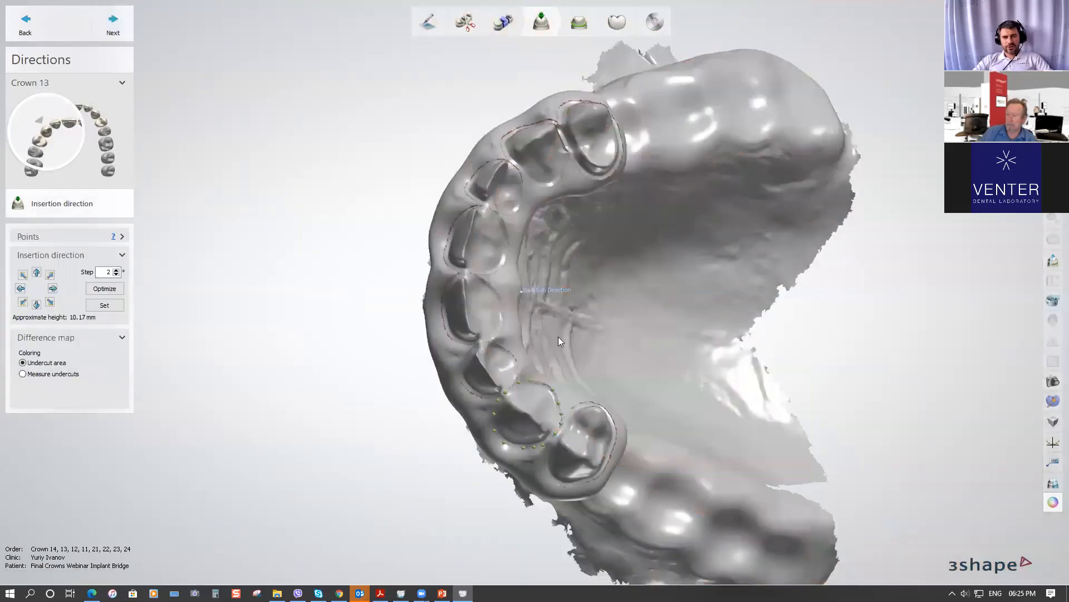
Check the undercut areas around crown 13, set its insertion direction from the adjusted view and continue to crown 12
scroll(491, 360, "up", 4)
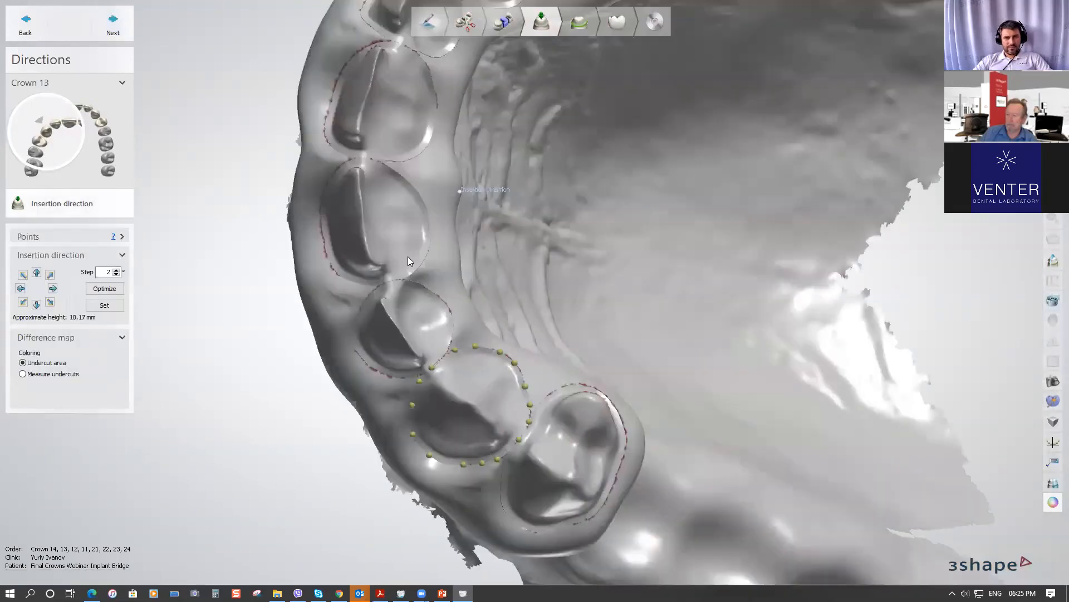
mouse_move(471, 228)
right_mouse_down()
mouse_move(434, 225)
mouse_move(474, 233)
right_mouse_up()
scroll(495, 270, "down", 3)
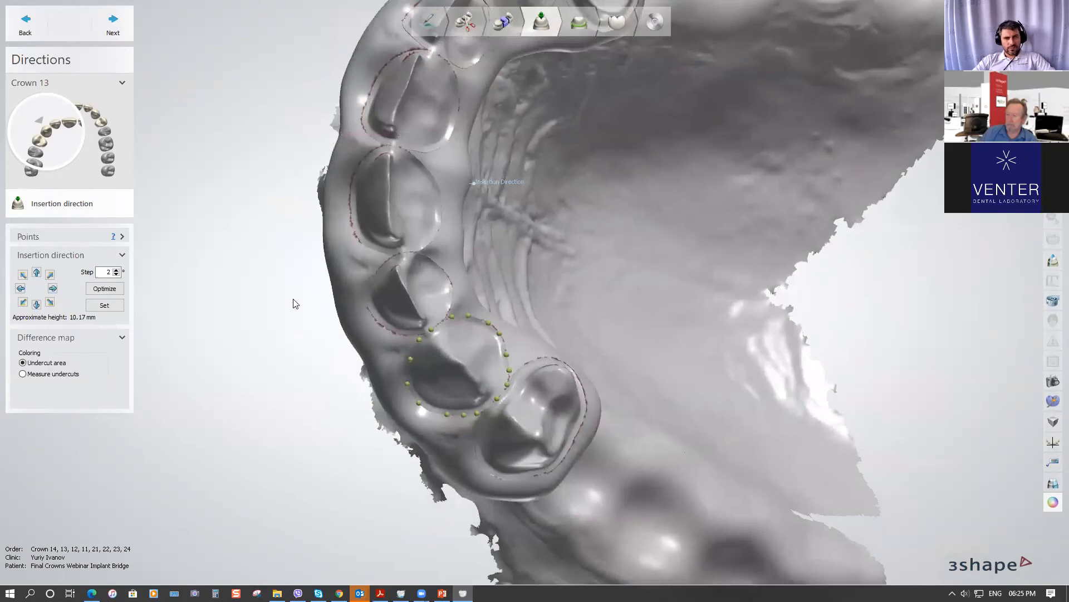
left_click(111, 306)
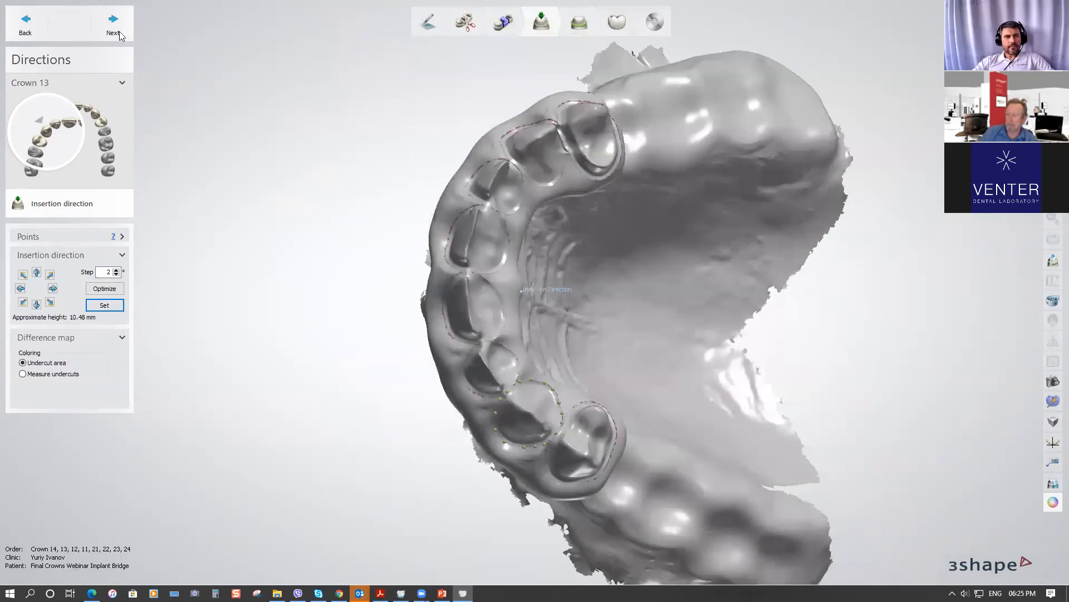
left_click(114, 28)
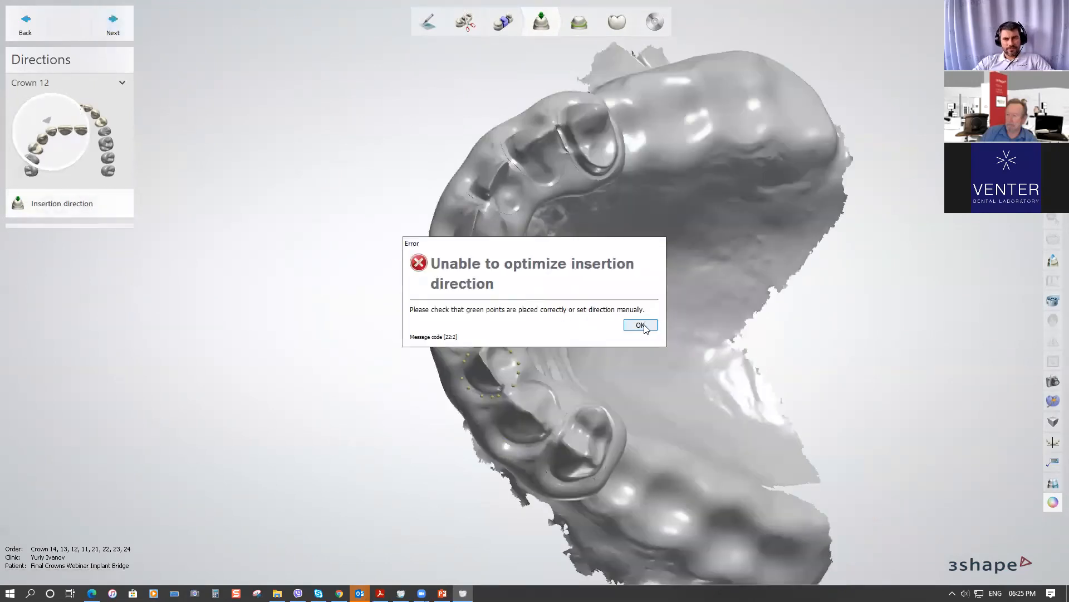
Dismiss the optimization errors and set the insertion directions of crowns 12 and 11 manually from an occlusal view
left_click(641, 325)
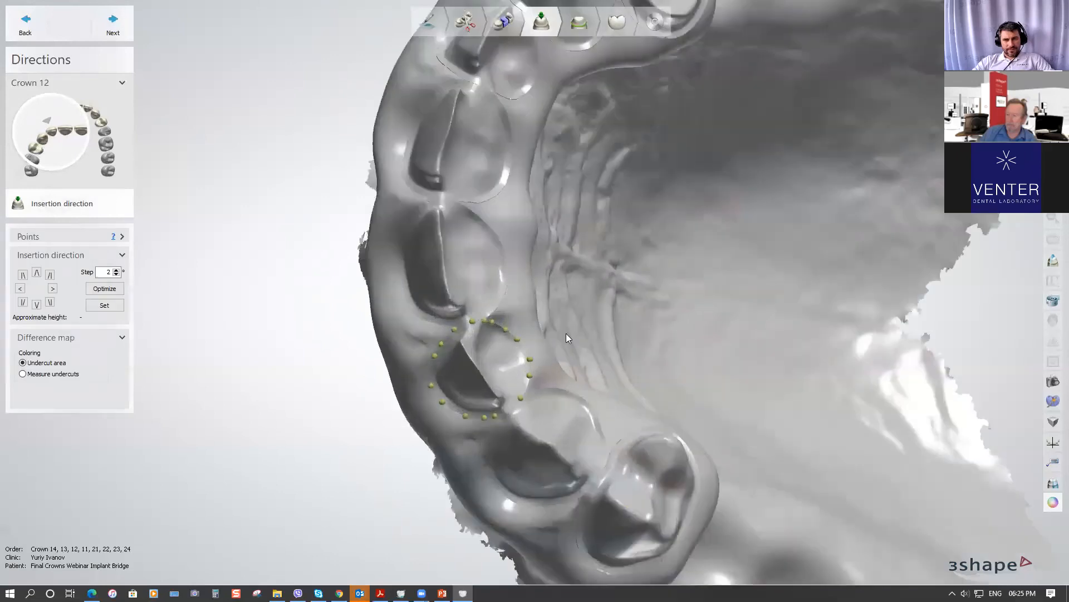
left_click(115, 307)
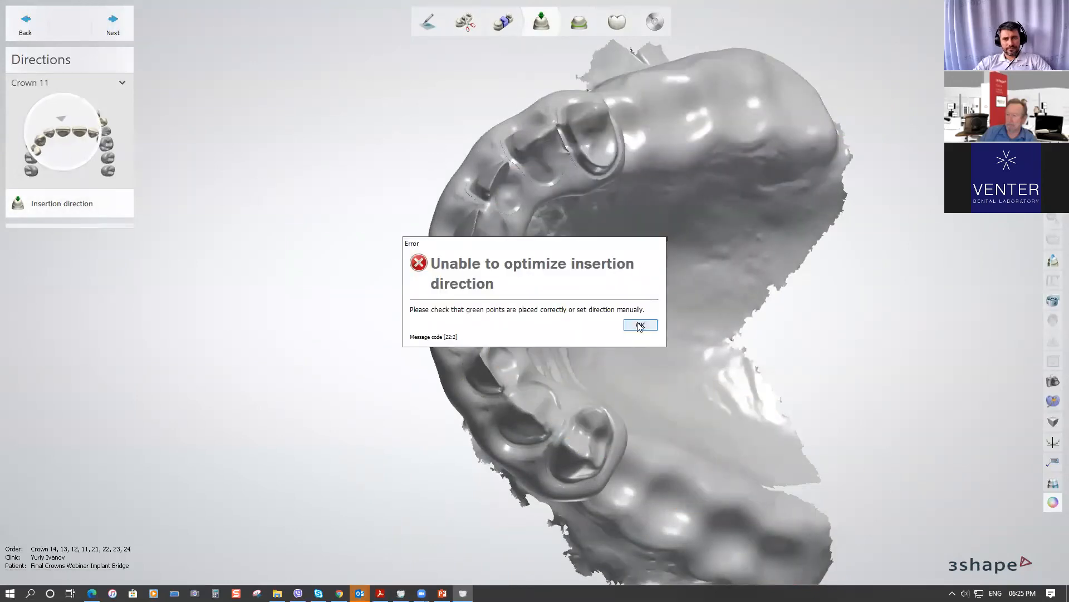
left_click(640, 326)
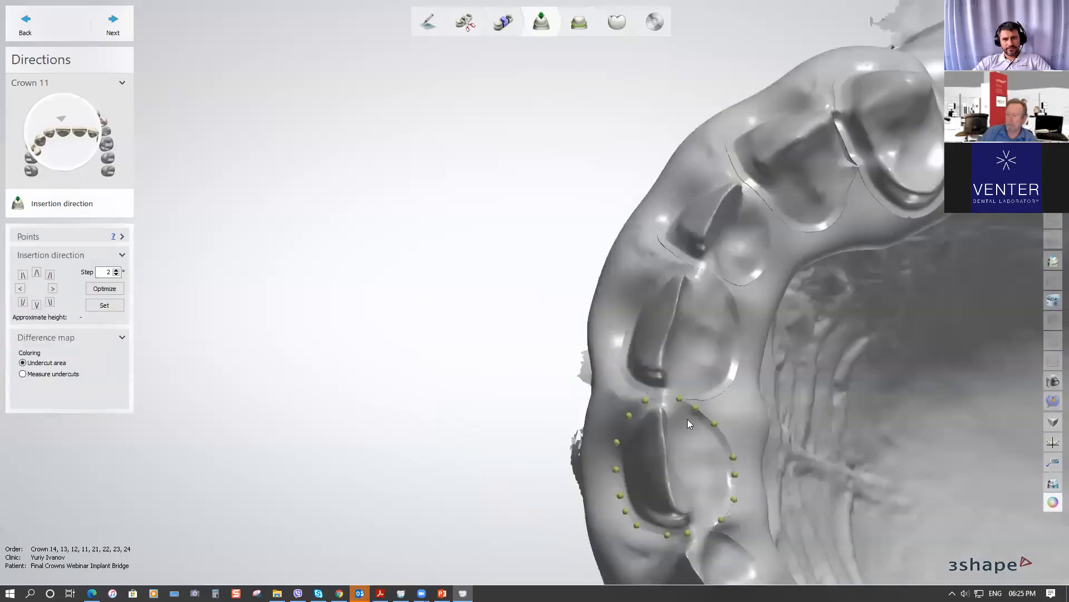
right_click_drag(687, 419, 394, 232, "ctrl")
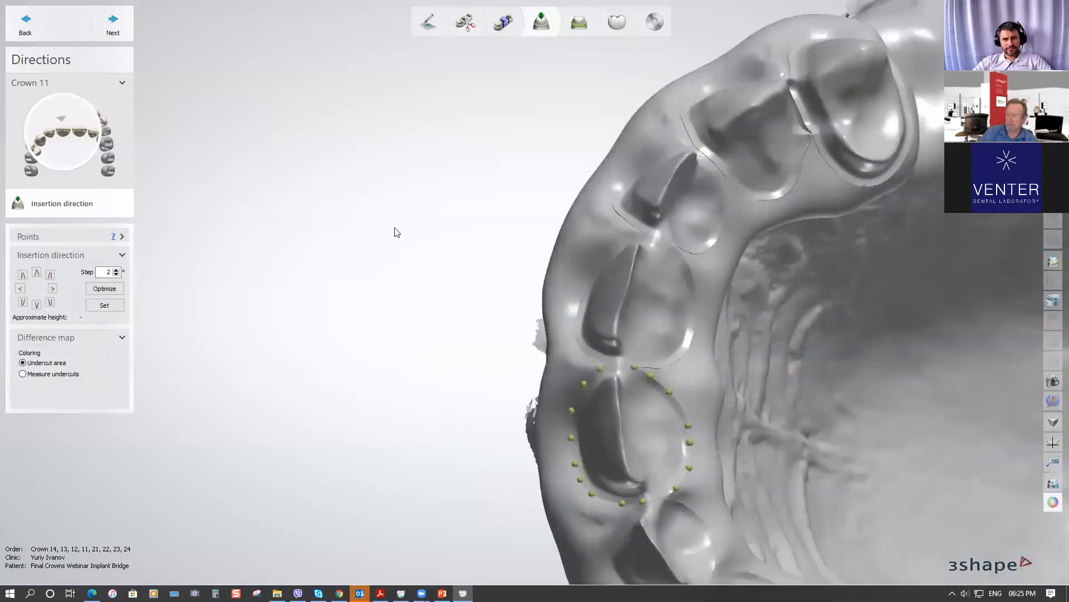
left_click(104, 305)
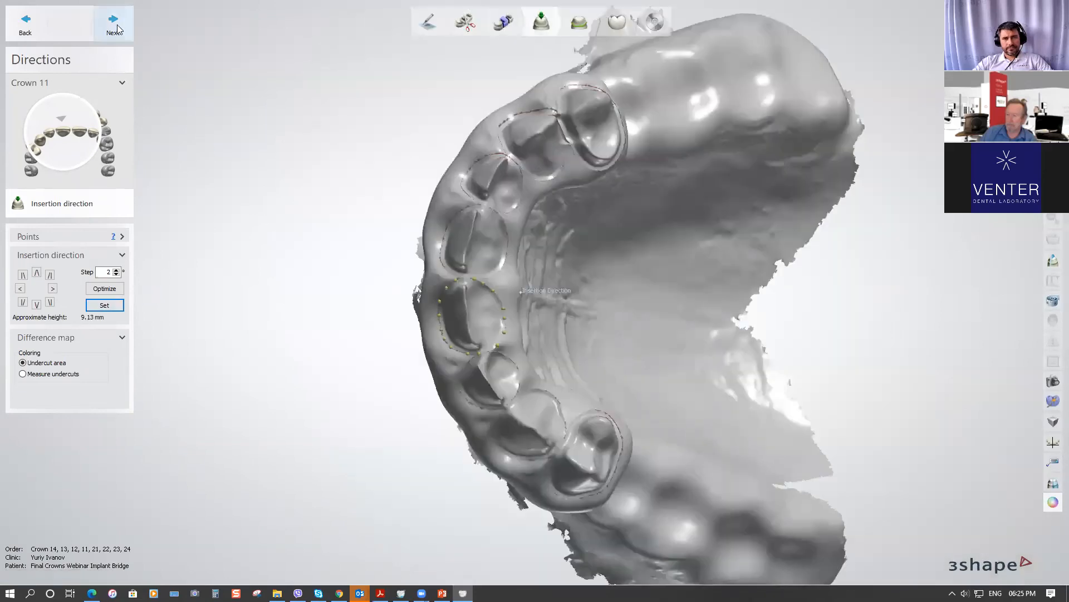
left_click(115, 25)
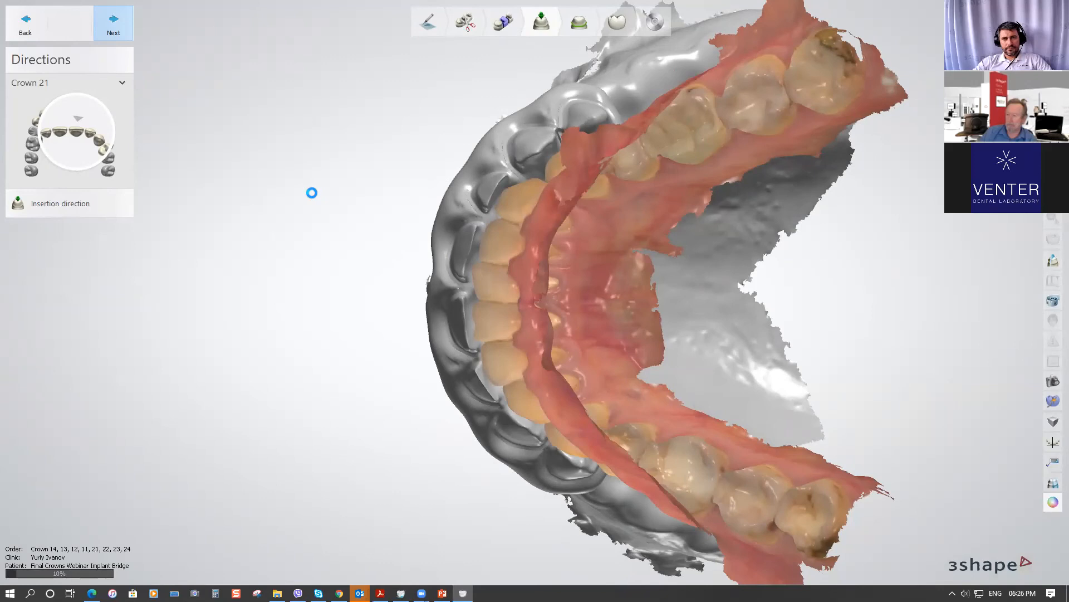
Set crown 22's insertion direction manually from a view looking straight onto its stump and continue to the next crown
left_click(640, 325)
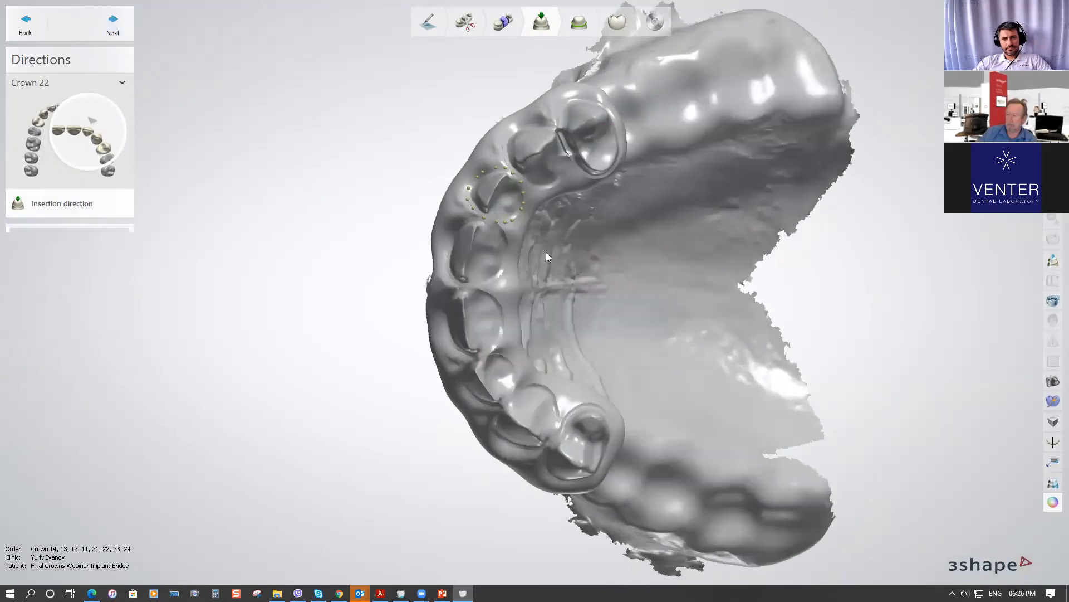
scroll(473, 296, "up", 3)
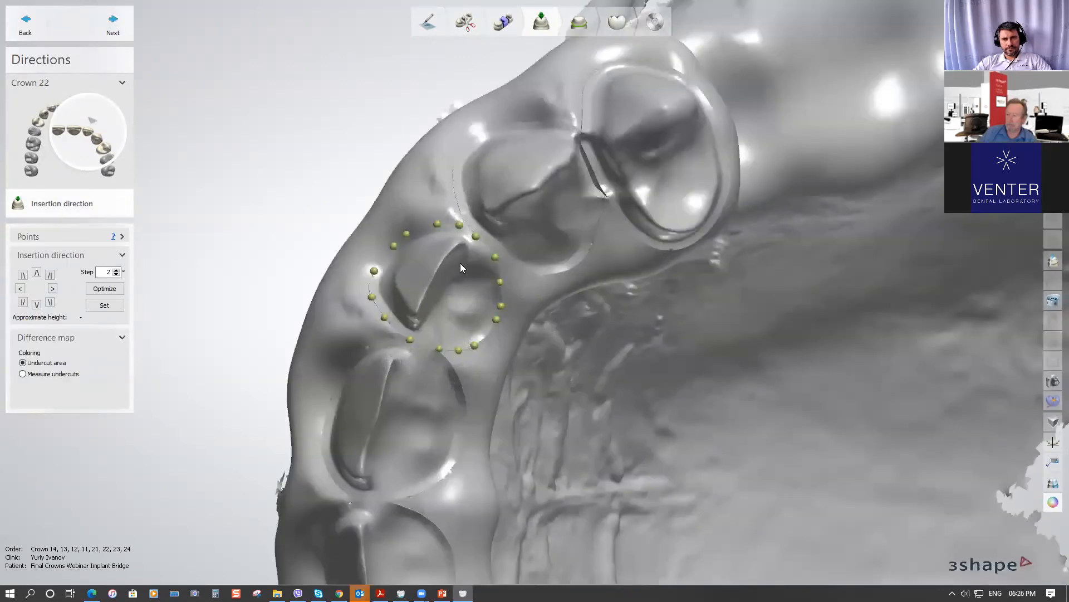
left_click(104, 305)
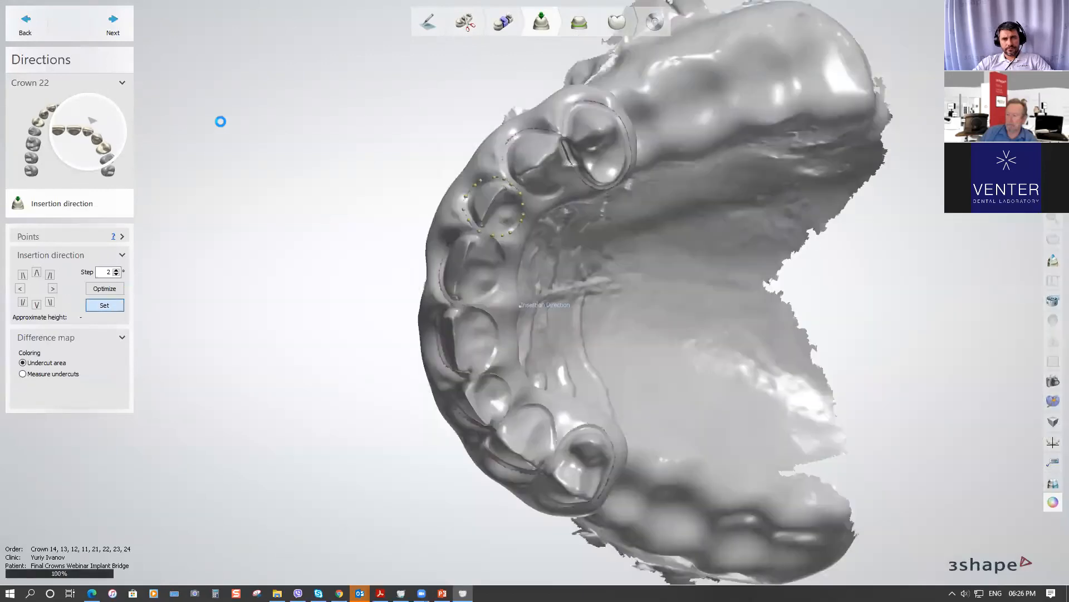
left_click(119, 30)
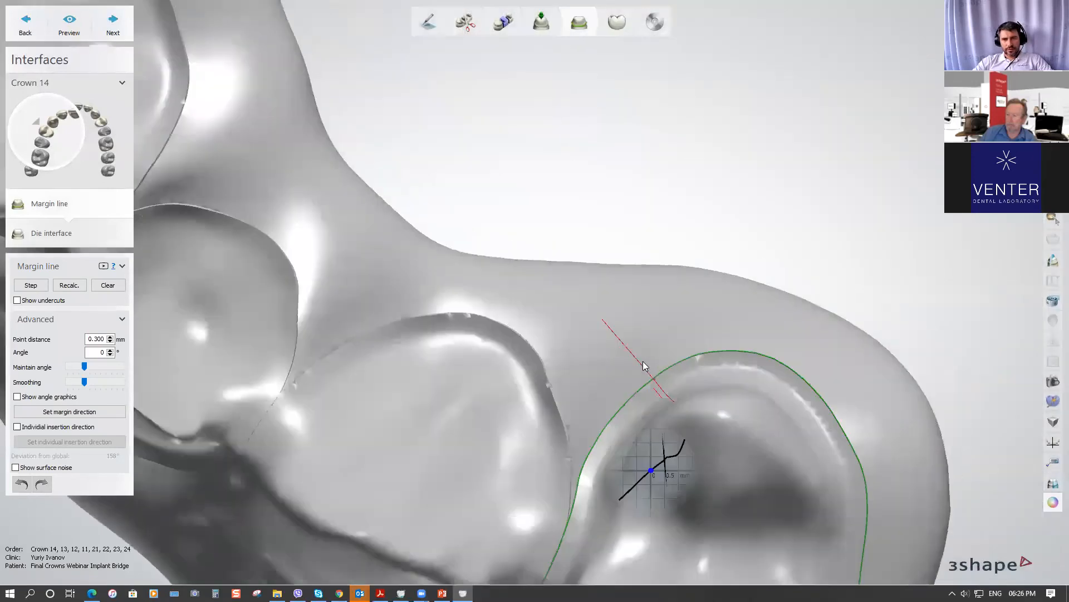
Check the detected margin lines of crowns 14 and 13 all around their stumps and accept them unchanged
middle_click_drag(643, 361, 622, 122)
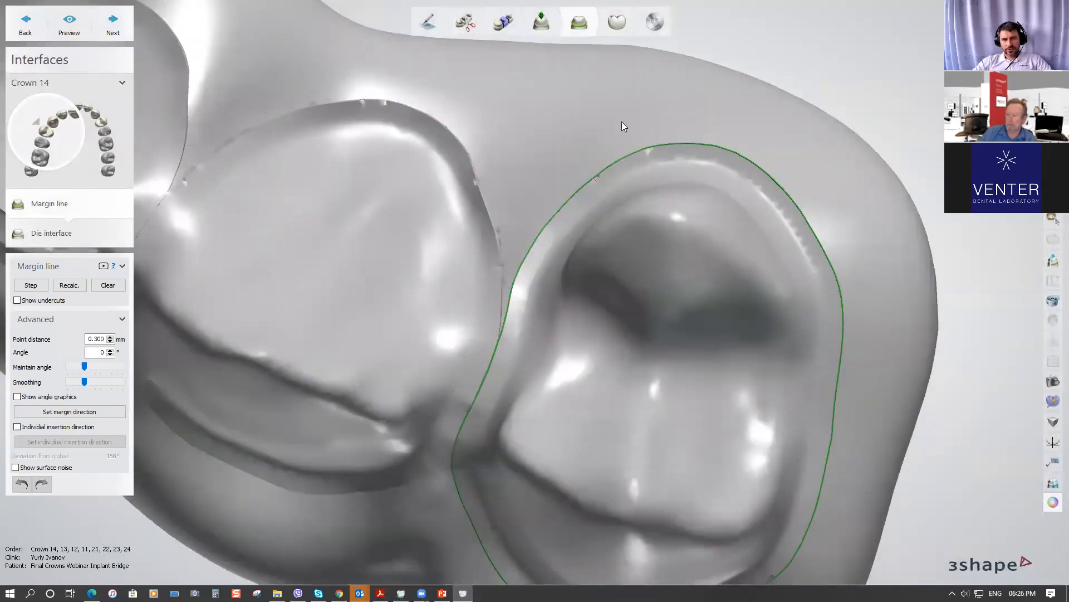
scroll(636, 328, "down", 5)
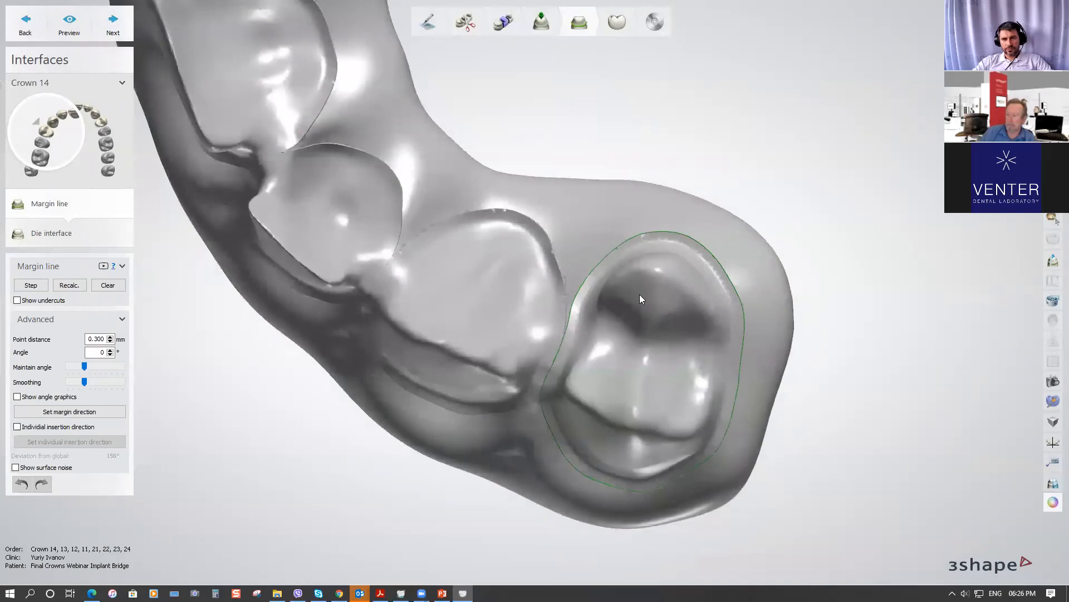
right_click_drag(640, 294, 640, 272)
scroll(636, 250, "down", 4)
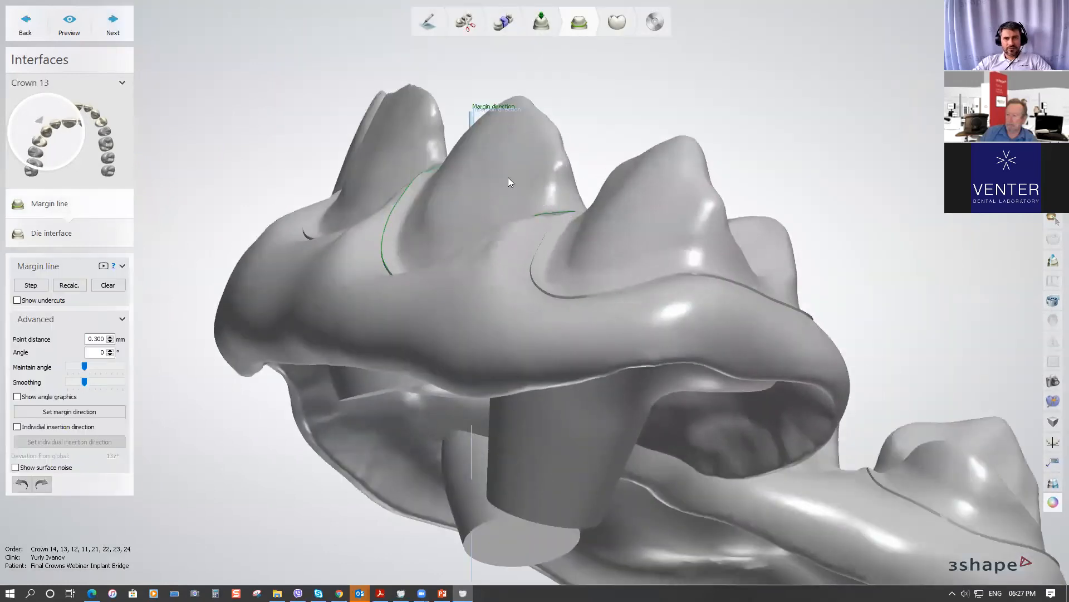
right_click_drag(508, 177, 475, 334)
middle_click_drag(475, 333, 541, 176)
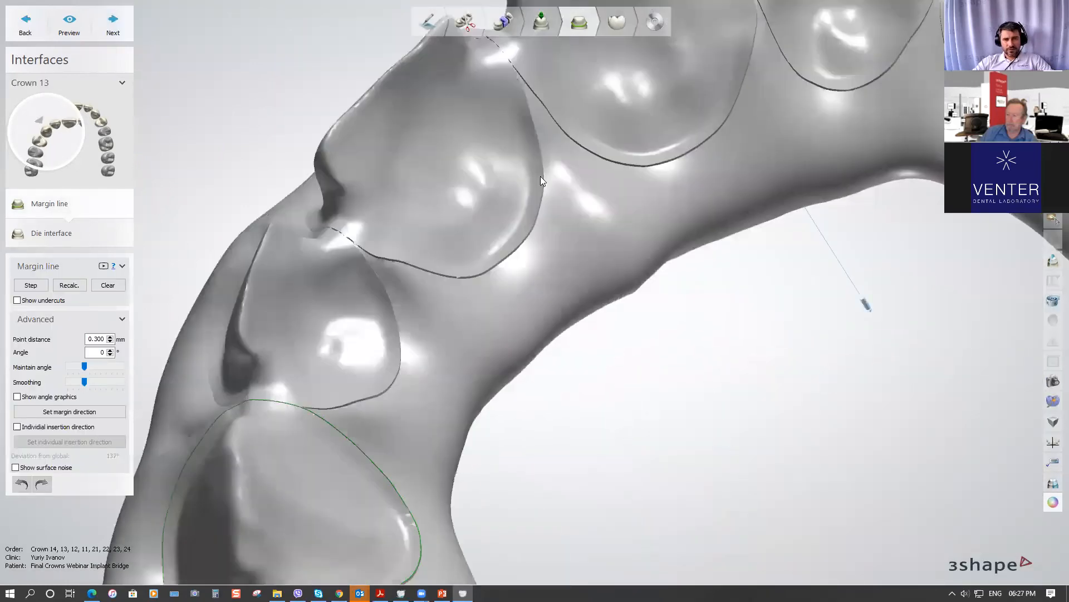
scroll(503, 223, "down", 2)
left_click(113, 25)
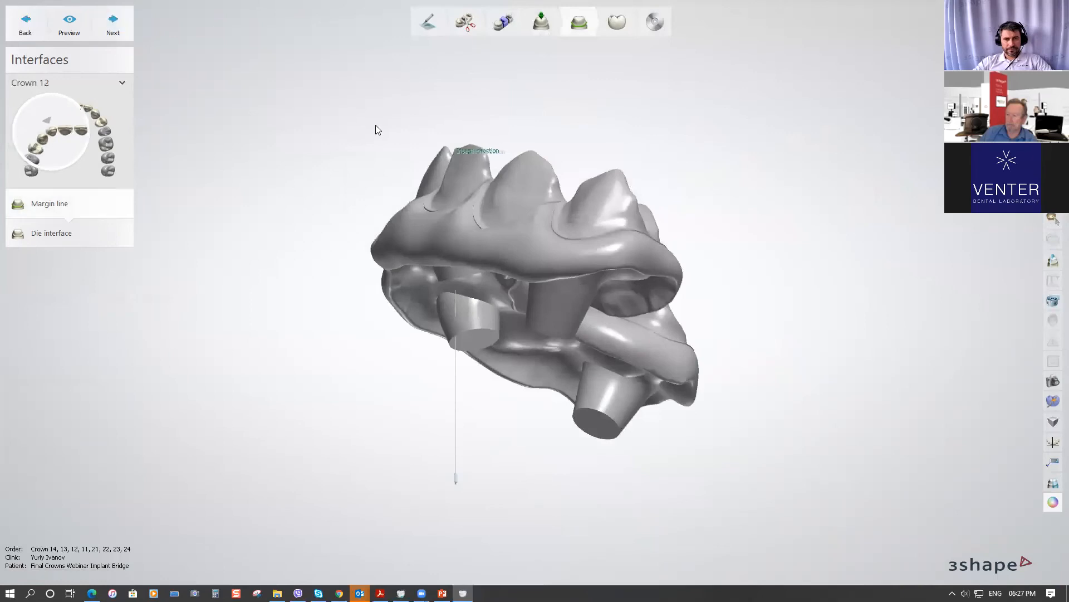
Check crown 11's margin line between the neighbouring stumps and accept the detected margin lines of crowns 12, 11, 21 and 22
left_click(125, 32)
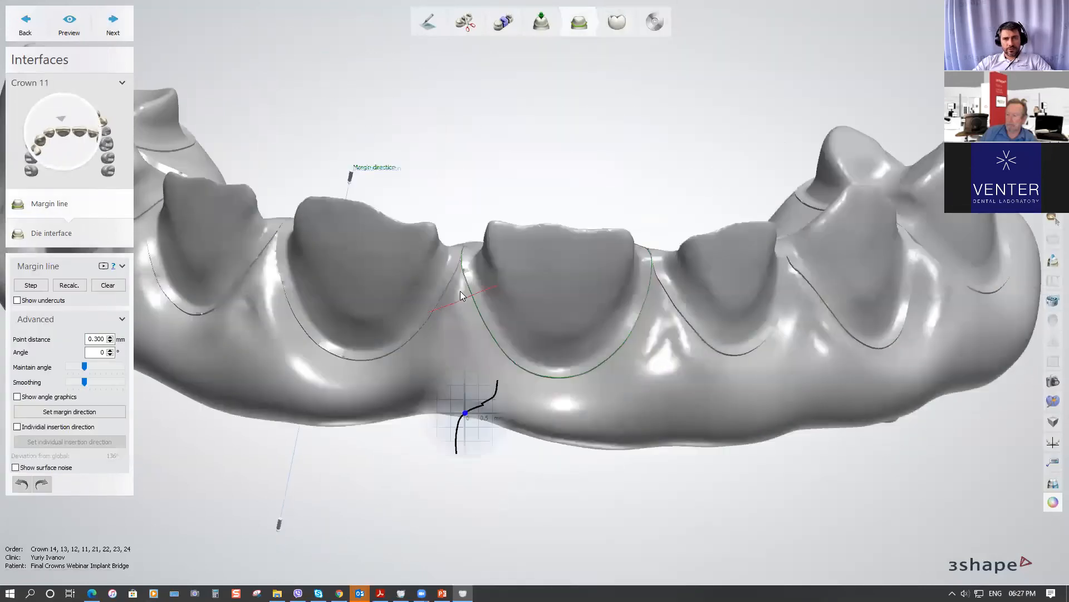
scroll(465, 249, "up", 5)
right_click_drag(465, 249, 466, 265)
scroll(482, 302, "up", 5)
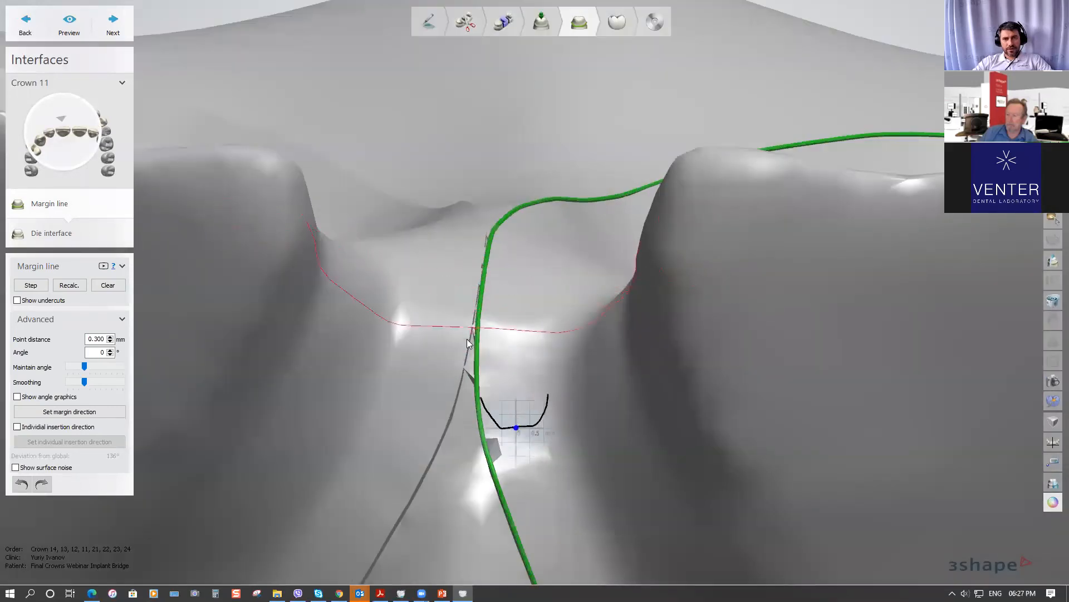
scroll(473, 315, "down", 5)
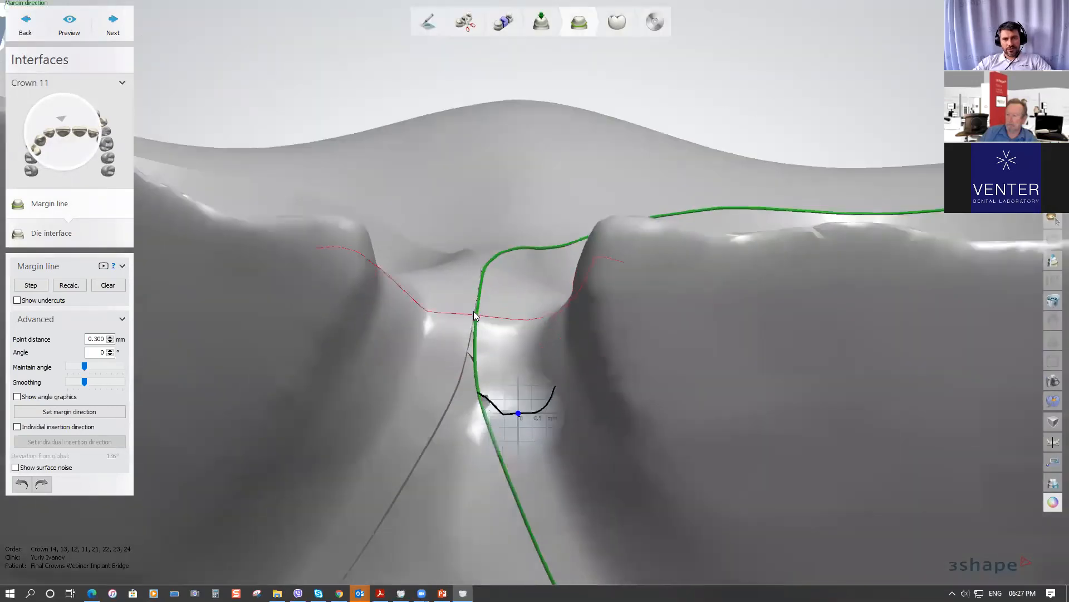
scroll(474, 323, "down", 5)
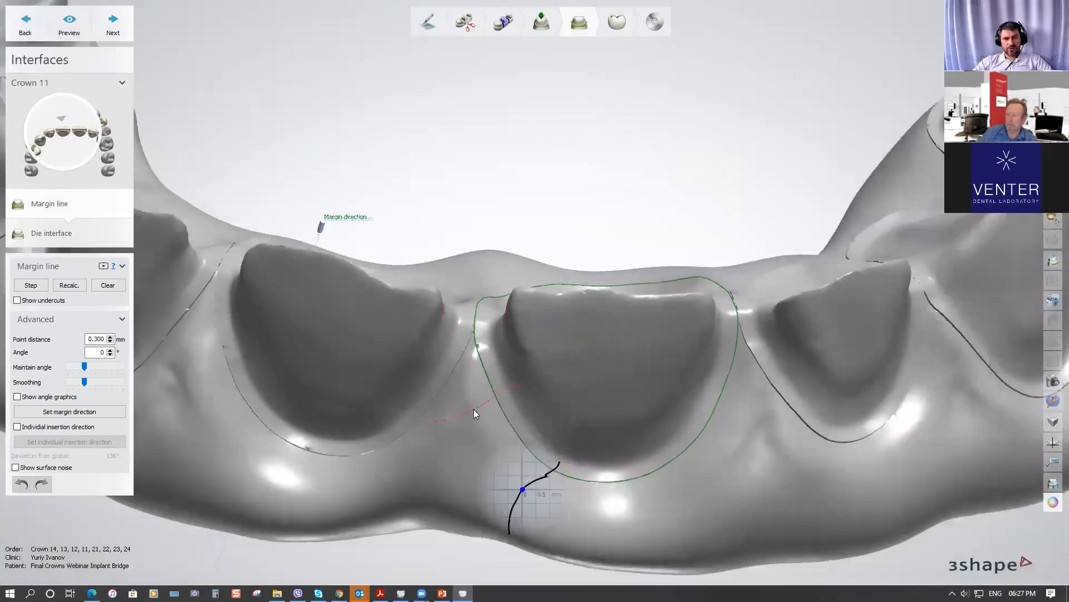
left_click(113, 30)
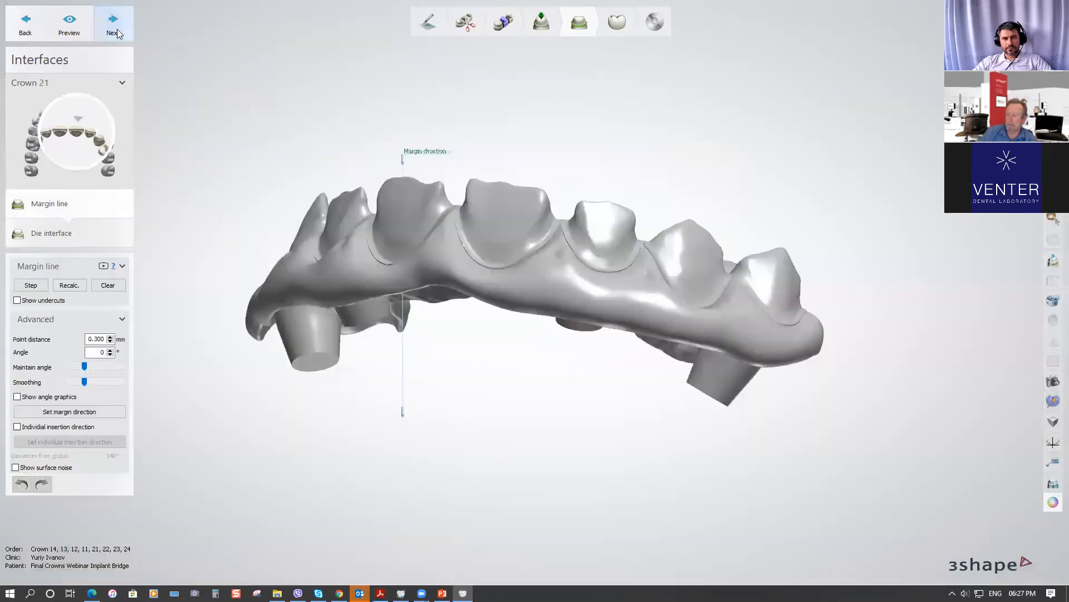
left_click(117, 31)
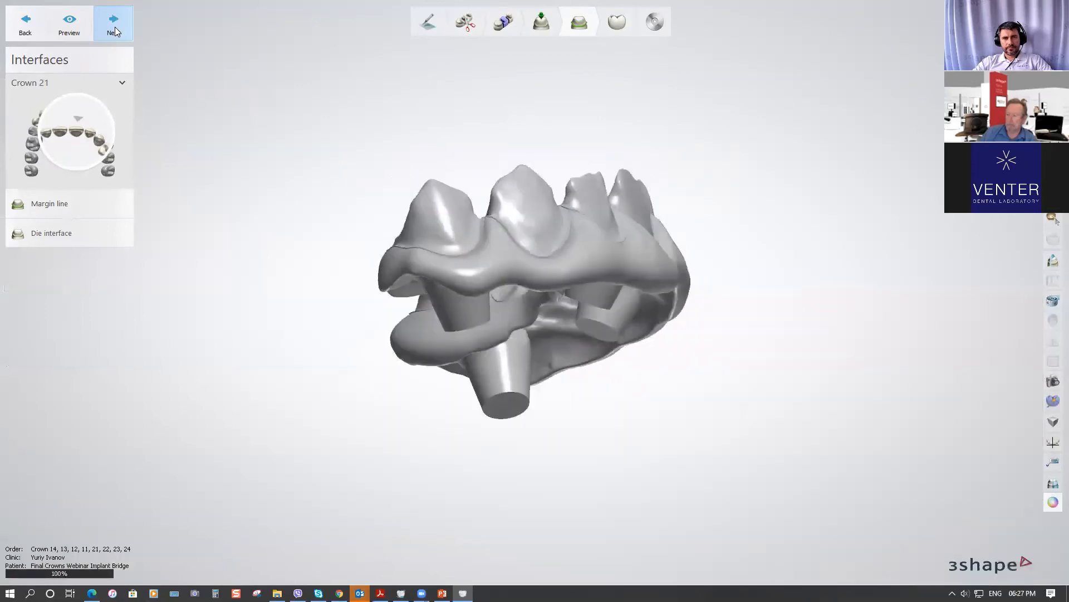
left_click(114, 28)
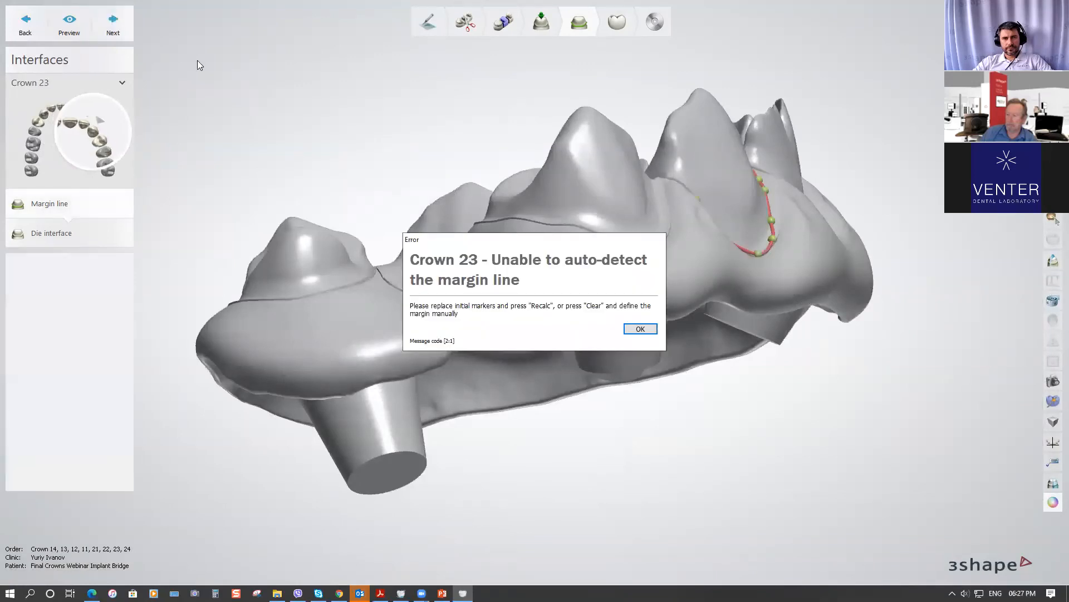
Dismiss the auto-detection error for crown 23, inspect its incomplete margin line around the stump and clear it
left_click(641, 329)
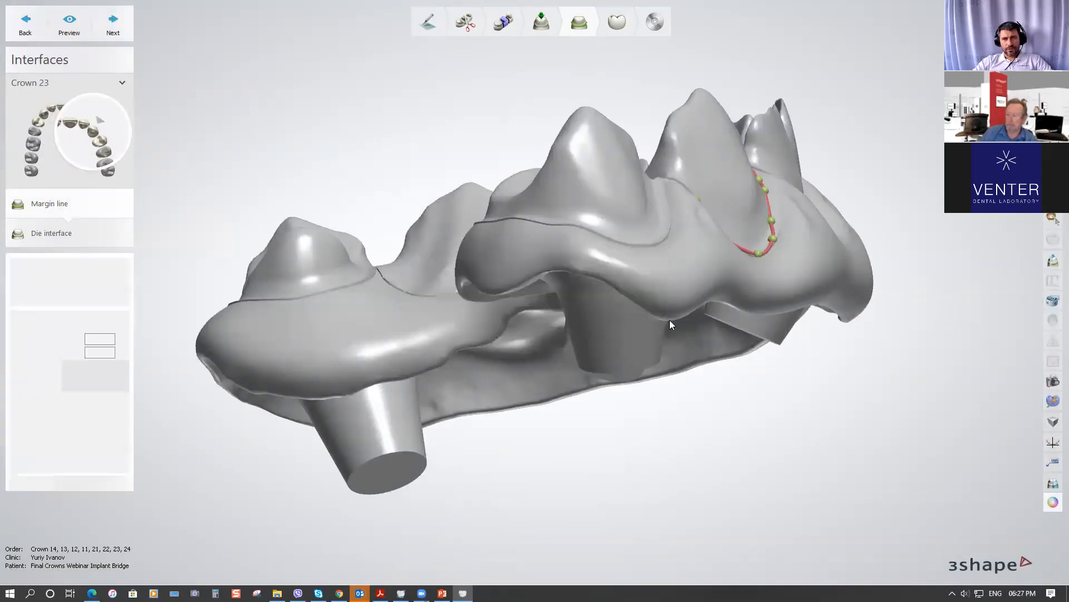
right_click_drag(701, 281, 679, 334)
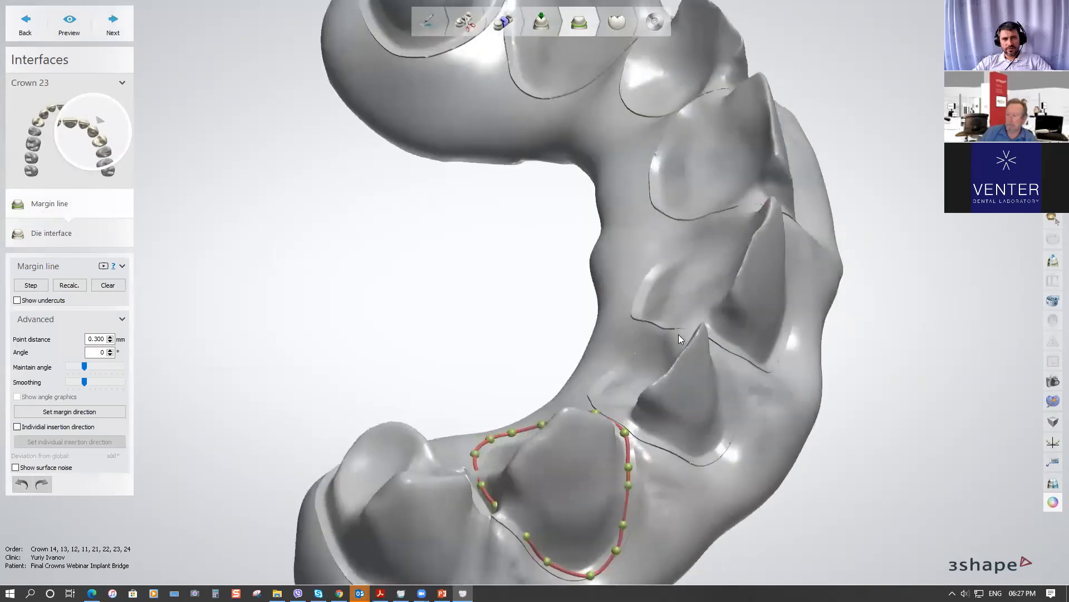
middle_click_drag(668, 357, 577, 296)
scroll(570, 326, "up", 3)
middle_click_drag(461, 386, 492, 319)
right_click_drag(493, 319, 391, 306)
middle_click_drag(391, 305, 482, 397)
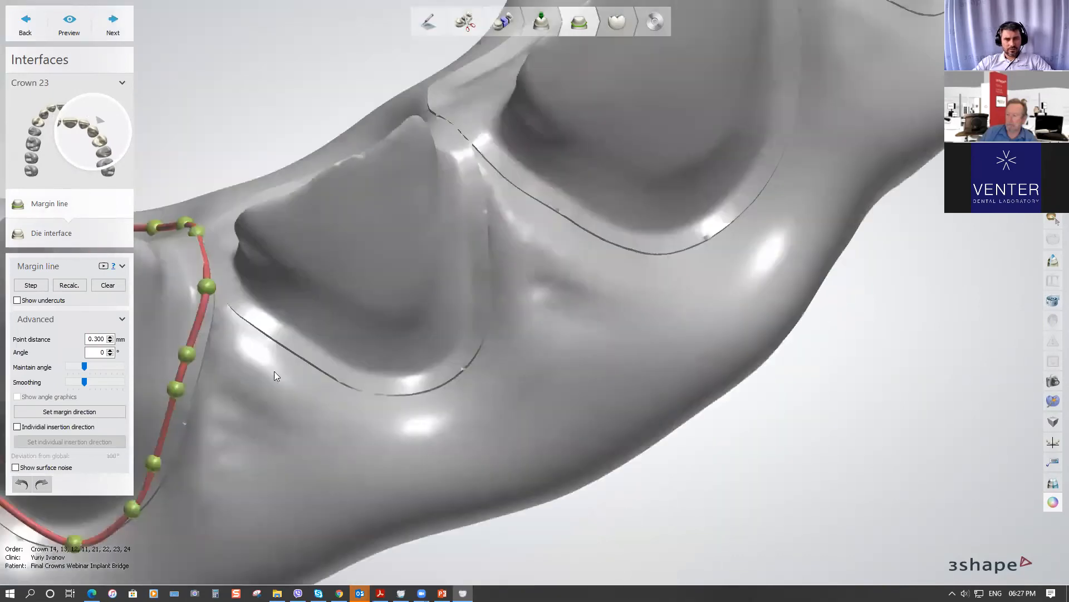
middle_click_drag(274, 371, 556, 274)
scroll(557, 275, "up", 2)
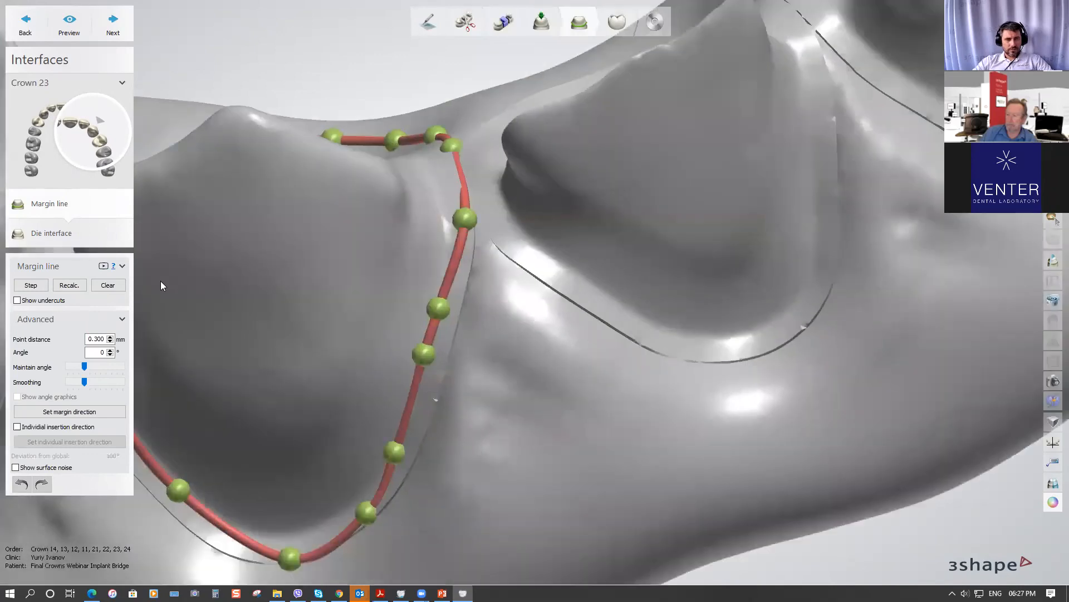
left_click(108, 285)
Draw crown 23's margin line manually along the shoulder edge, from the crown 22 side across the facial side towards crown 24
left_click(472, 249)
left_click(448, 356)
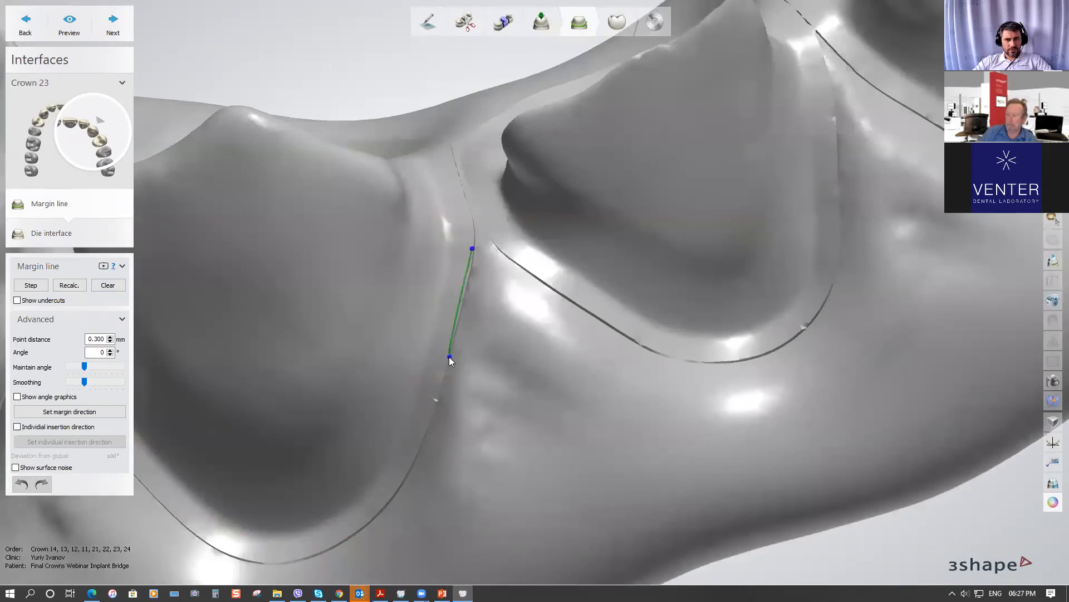
middle_click_drag(448, 410, 596, 373)
left_click(565, 382)
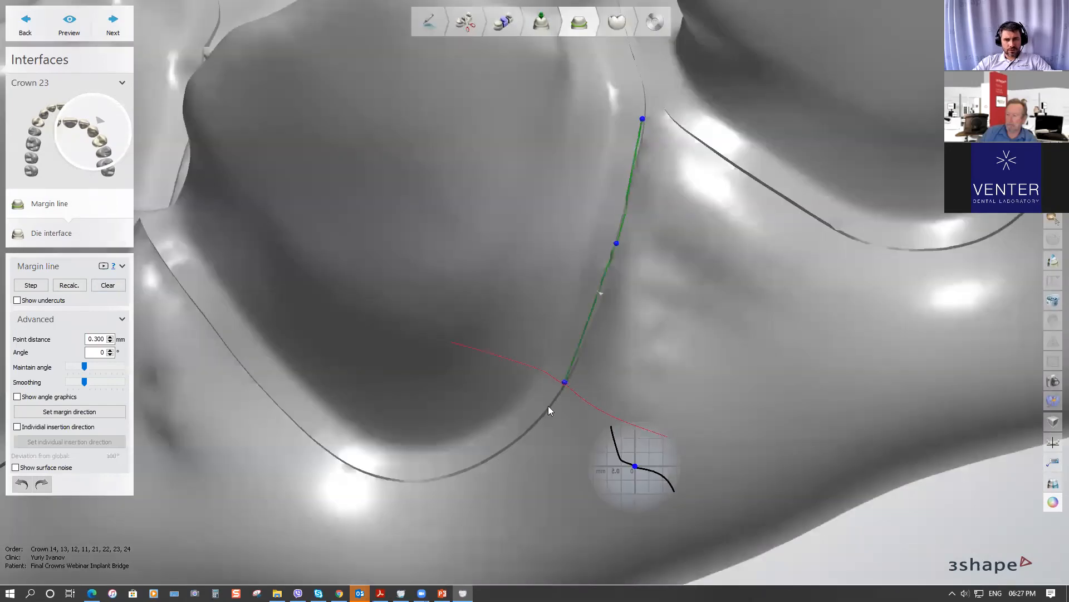
left_click(453, 471)
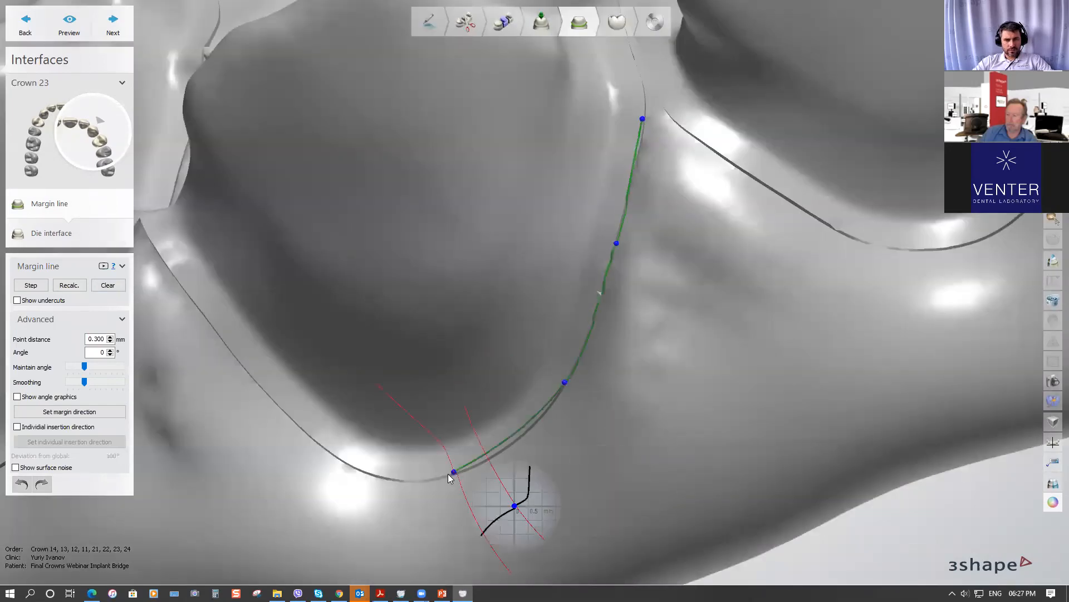
left_click(320, 442)
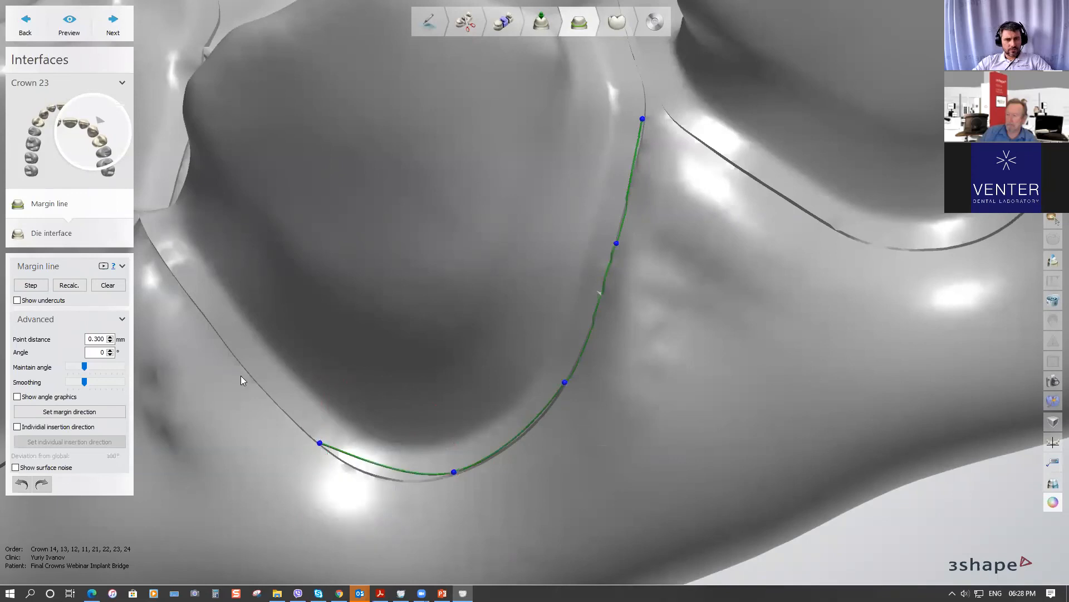
left_click(209, 320)
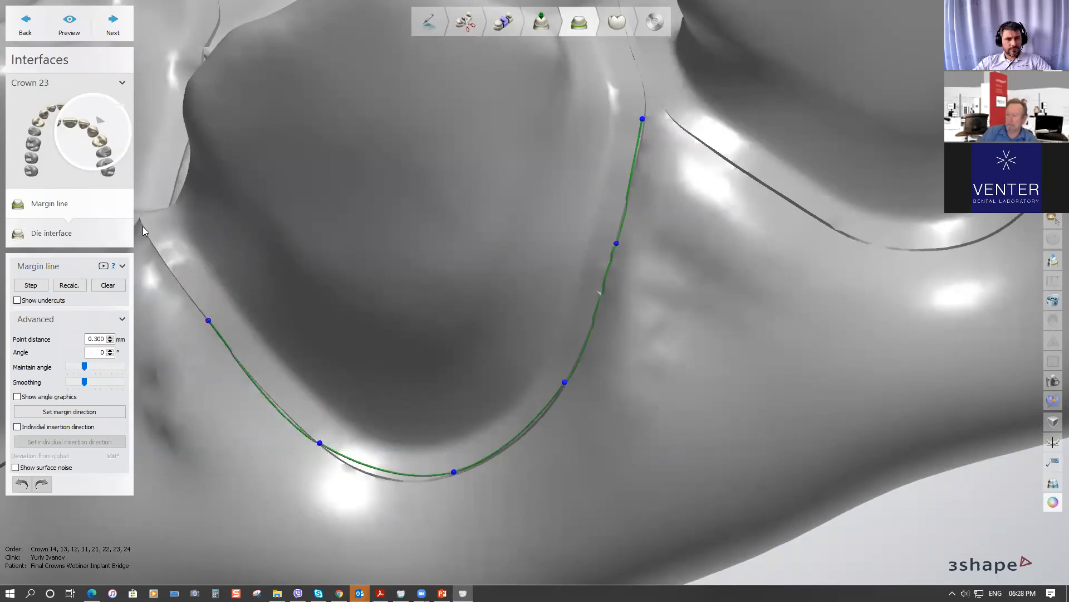
Continue crown 23's margin line through the narrow gap beside crown 24 up to the start of the palatal side
right_click_drag(183, 255, 408, 412)
scroll(412, 448, "up", 2)
left_click(391, 462)
left_click(418, 406)
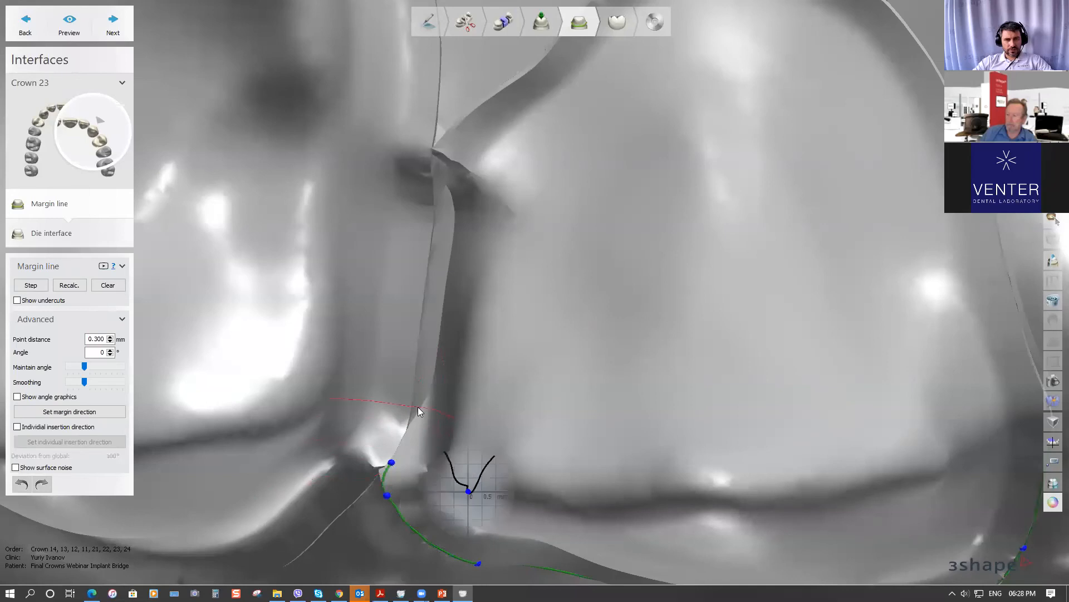
left_click(433, 303)
left_click(443, 220)
left_click(441, 159)
left_click(463, 127)
Extend crown 23's margin line along the curved palatal shoulder edge towards crown 22
right_click_drag(462, 127, 436, 286)
left_click(459, 169)
left_click(516, 100)
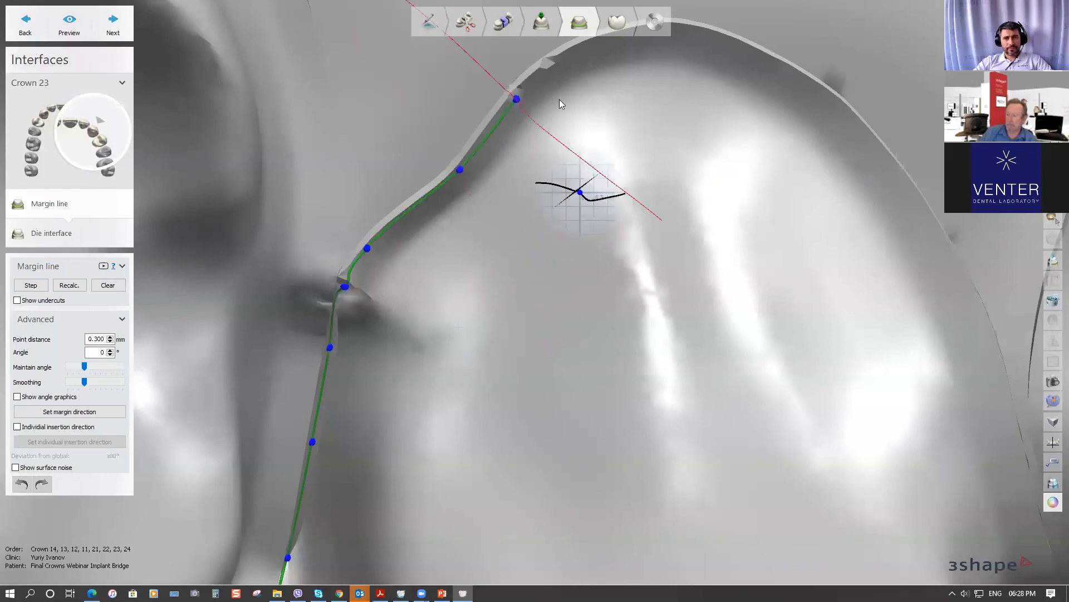
right_click_drag(559, 99, 404, 297)
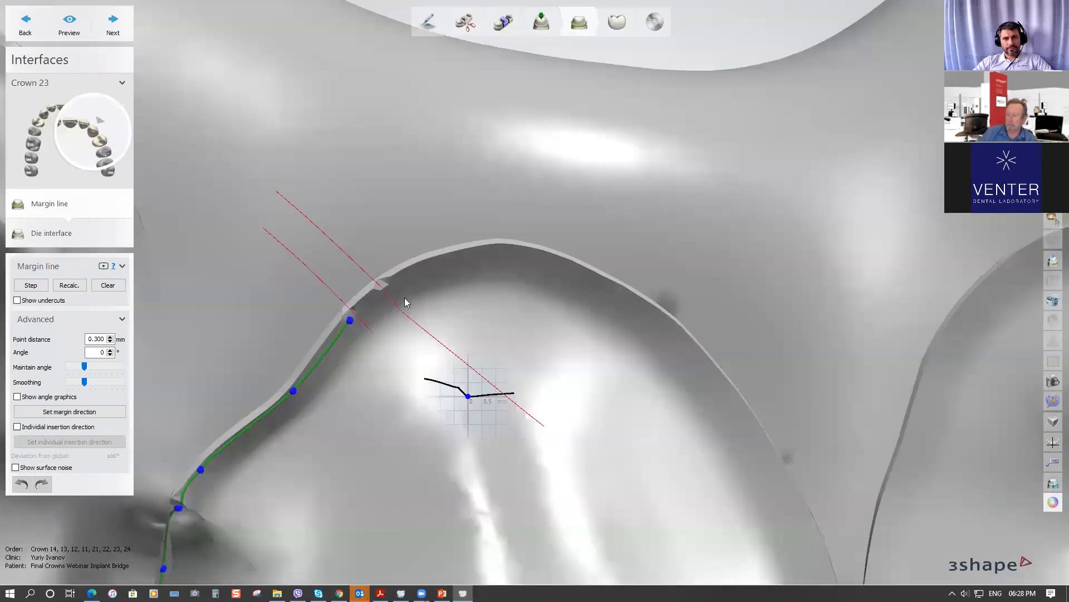
left_click(532, 250)
right_click_drag(707, 358, 572, 216)
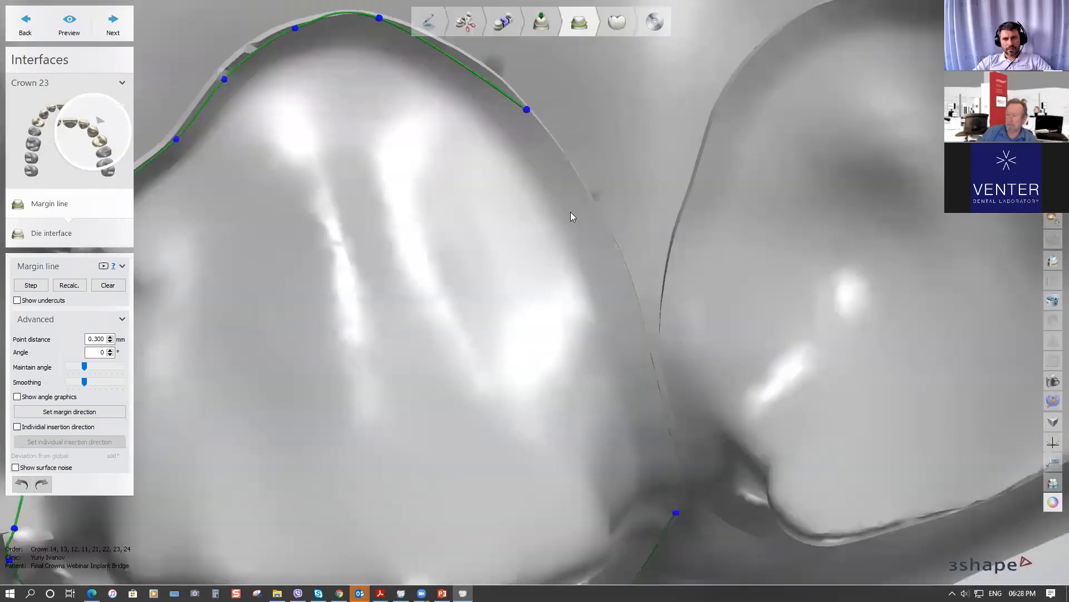
Complete crown 23's margin line along the side facing crown 22 and join its two end points into a closed loop
left_click(607, 239)
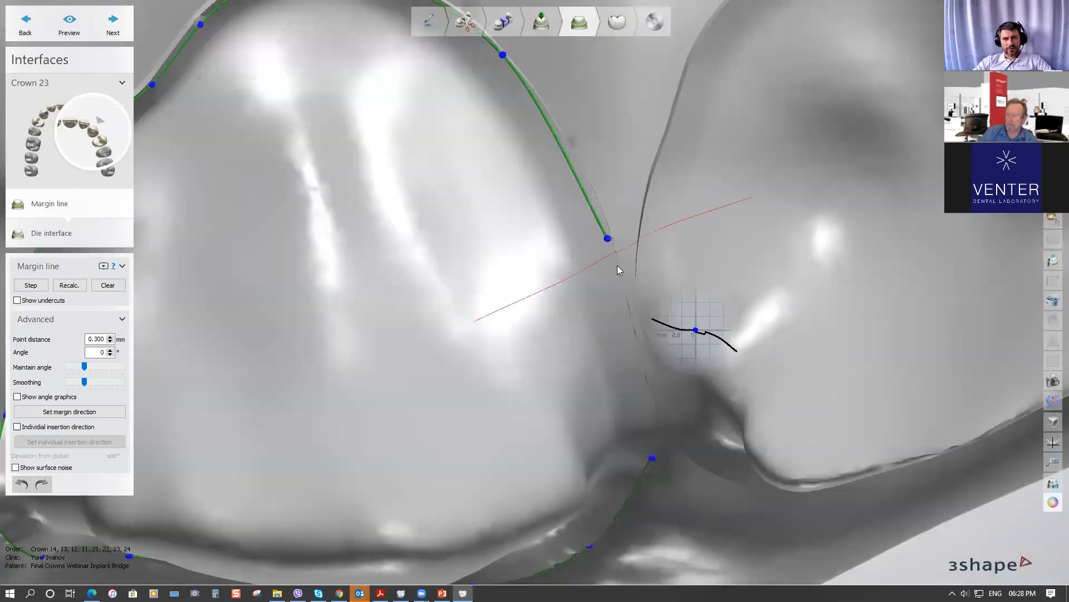
left_click(640, 361)
left_click(654, 437)
right_click_drag(659, 458, 679, 403)
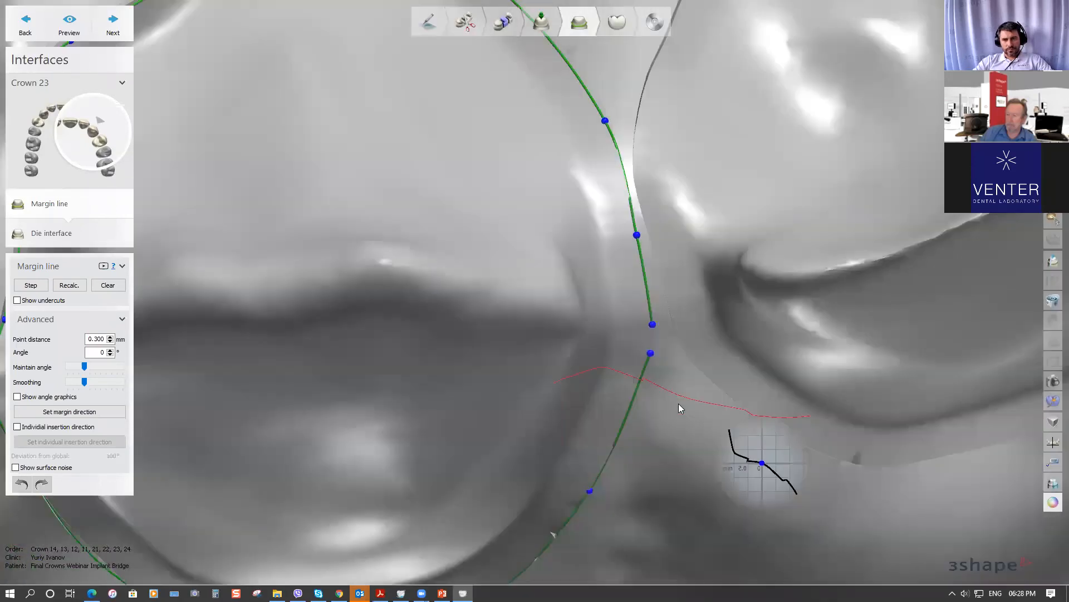
left_click_drag(650, 352, 659, 346)
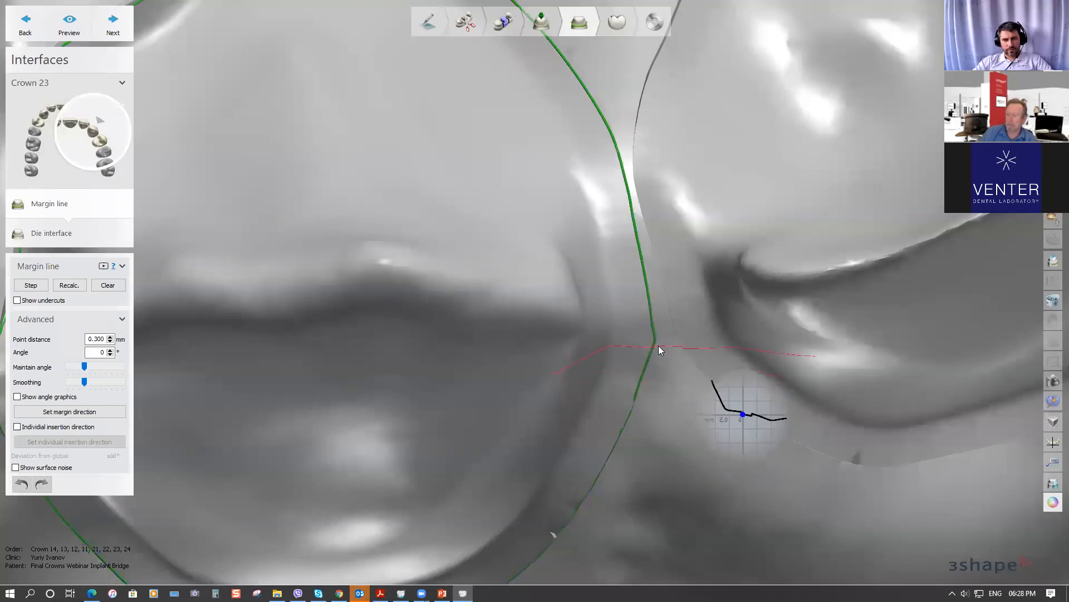
Check the closed margin line around crown 23 and accept the margin lines of crowns 23 and 24
scroll(659, 346, "down", 4)
middle_click_drag(345, 382, 468, 374)
scroll(462, 351, "up", 1)
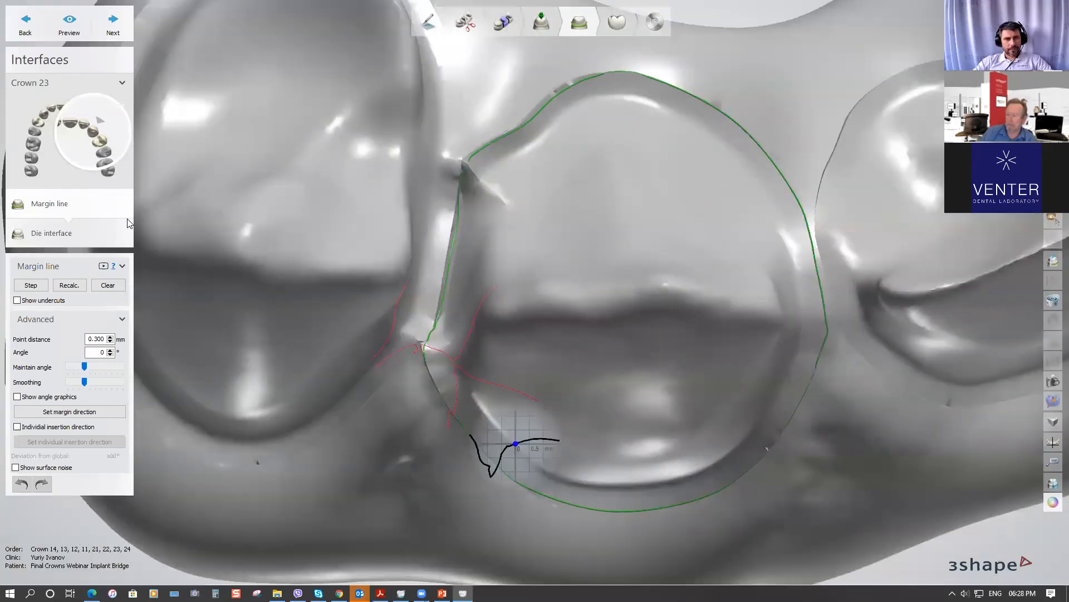
left_click(113, 23)
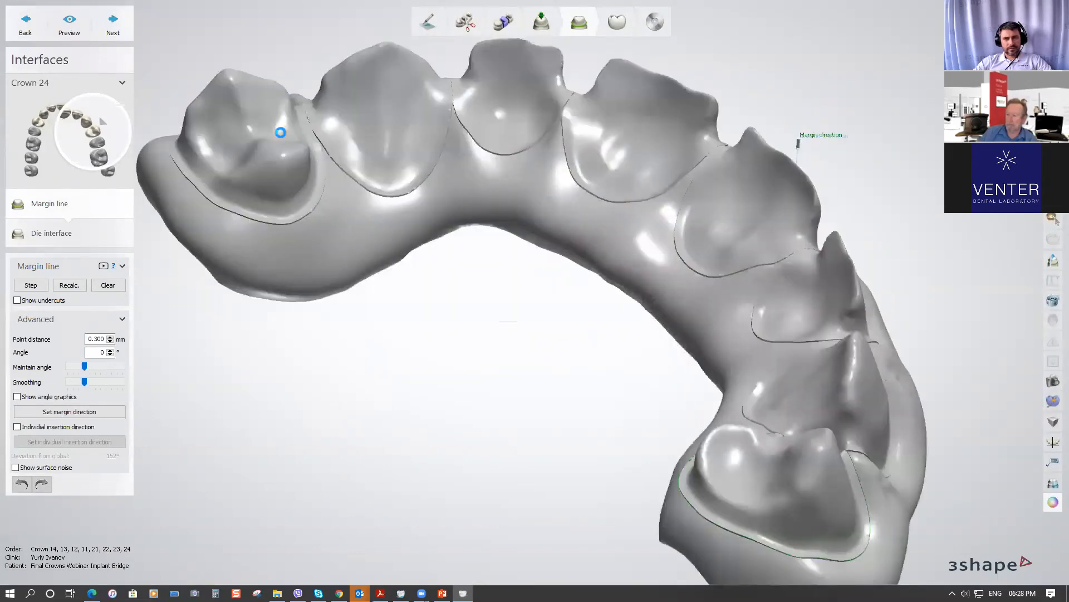
left_click(116, 25)
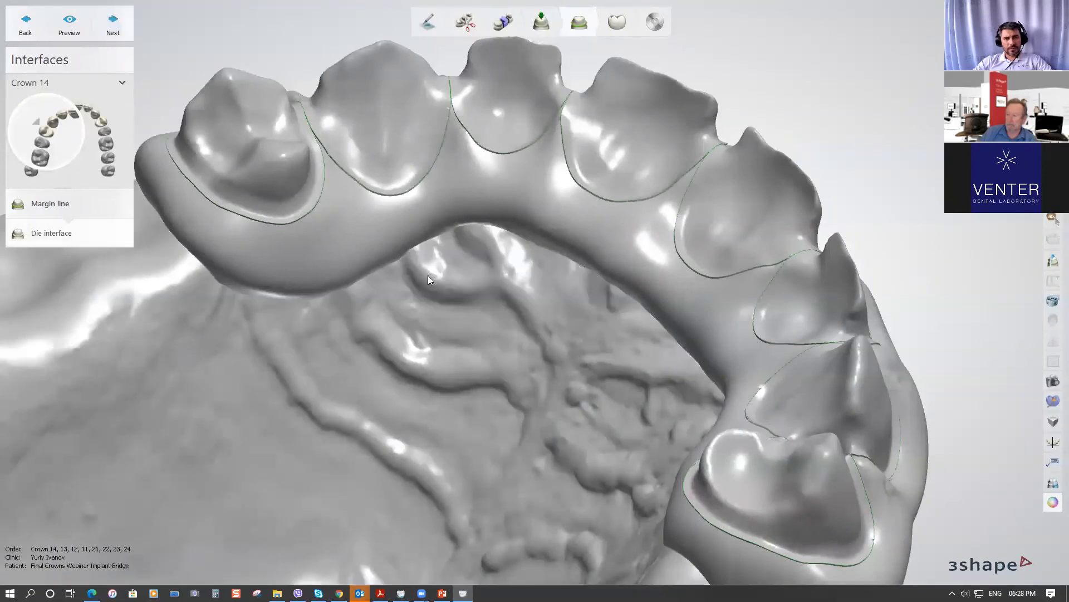
Accept the Zircon Crown die interface settings and continue to the crown design stage
right_click_drag(425, 275, 353, 286)
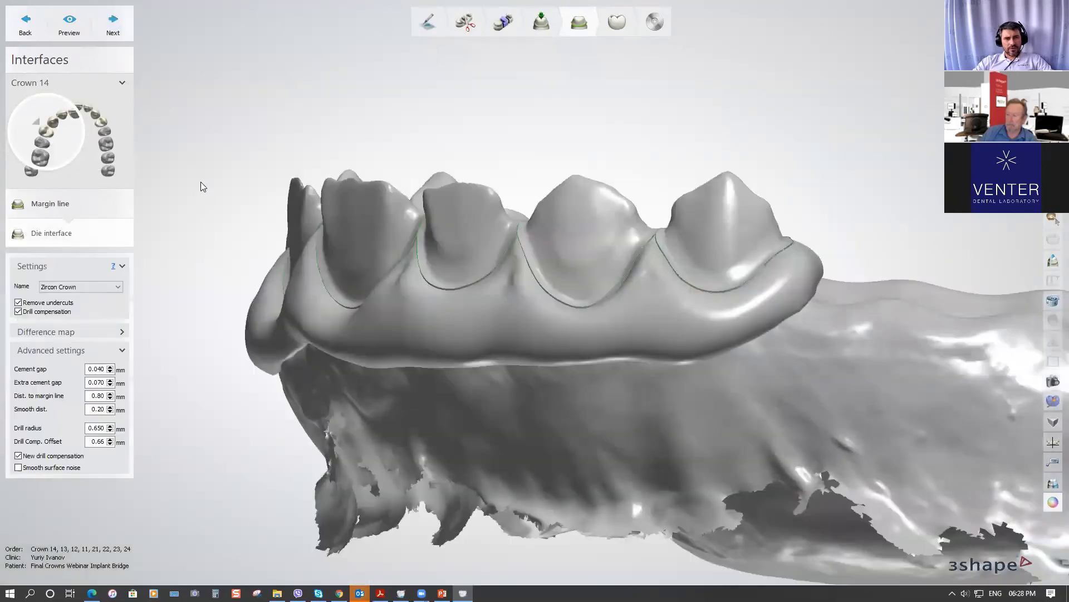
left_click(115, 31)
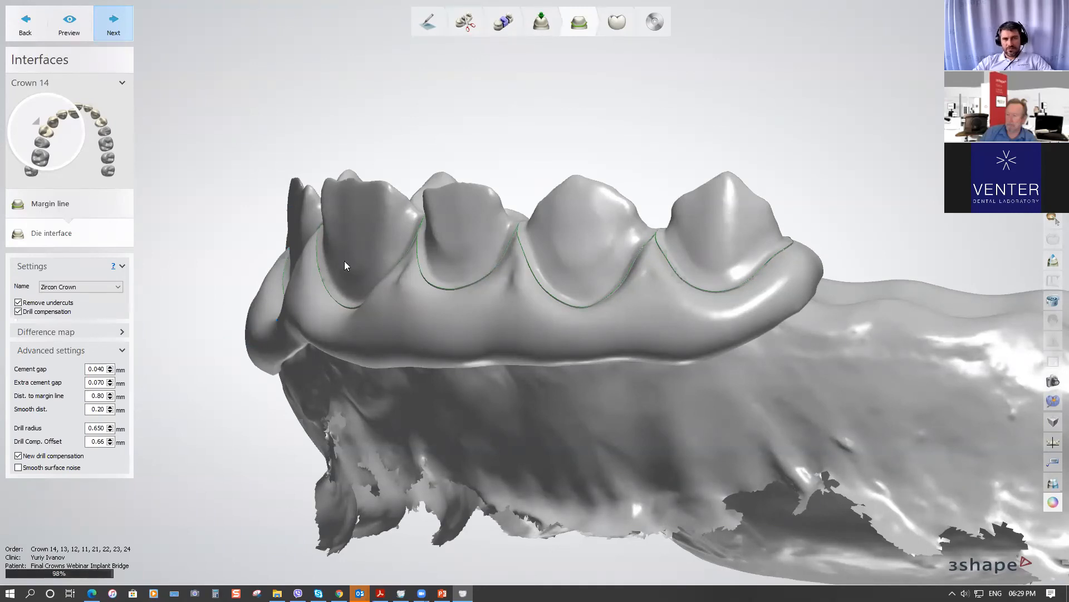
left_click(612, 30)
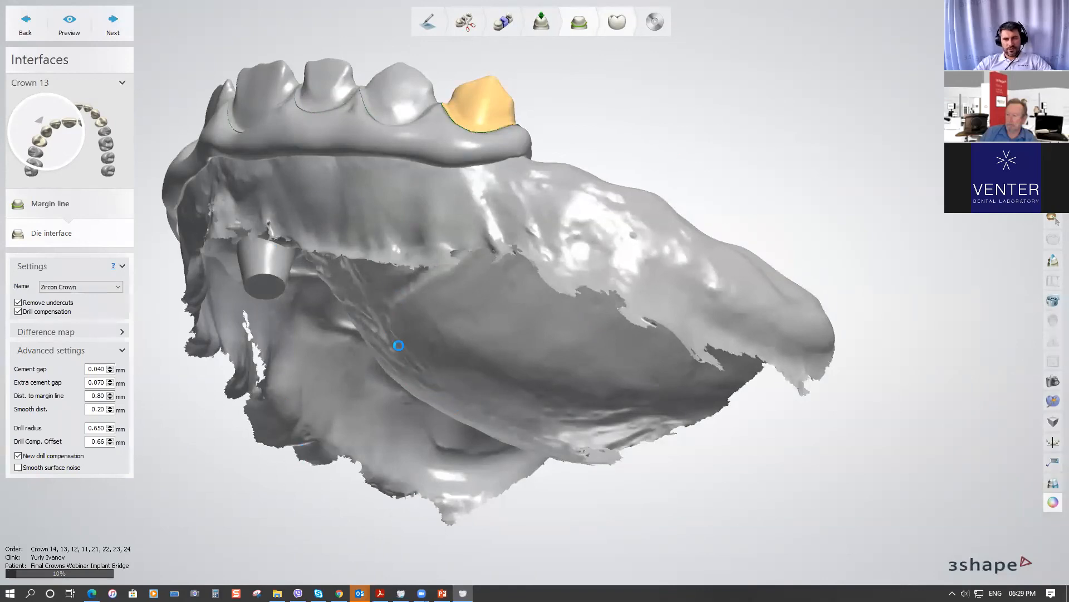
Switch to the PowerPoint presentation What's New in DS 2020 SC.pptx and show slide 10 with the 3Shape Academy links
mouse_move(442, 594)
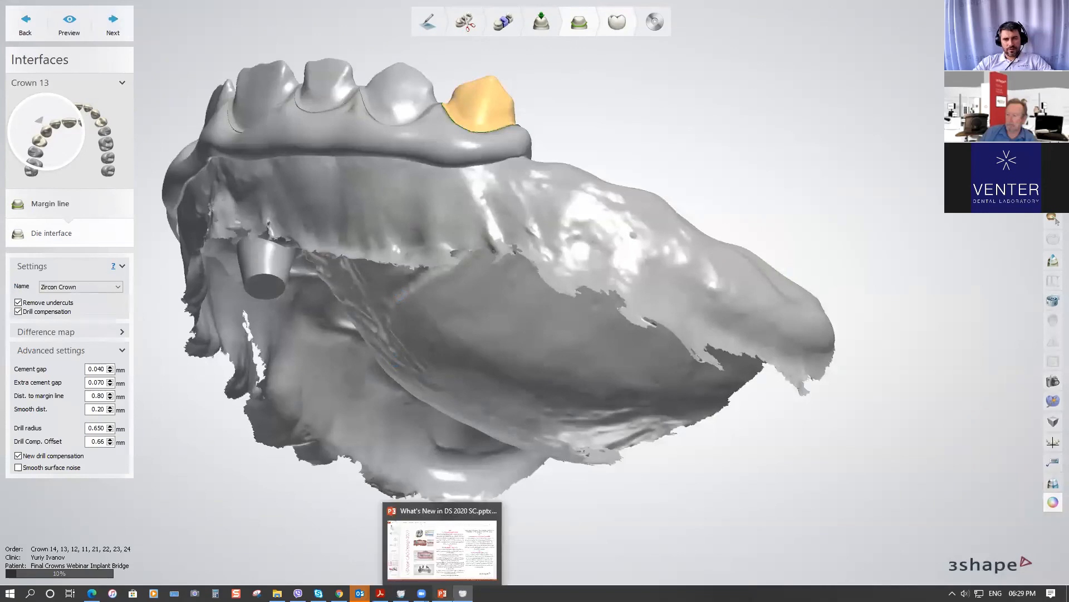
left_click(442, 548)
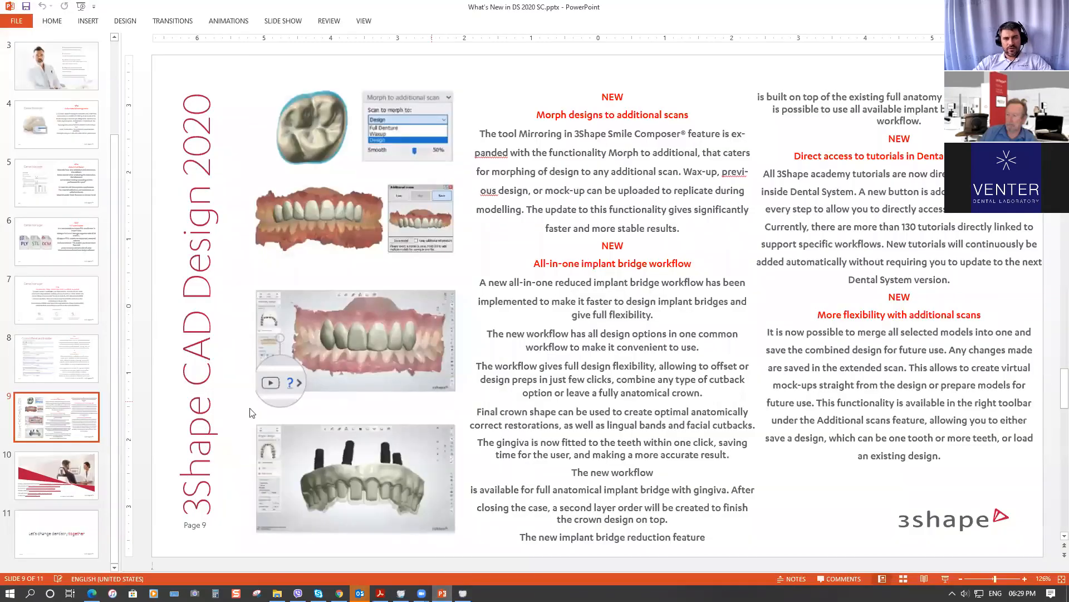
left_click(58, 478)
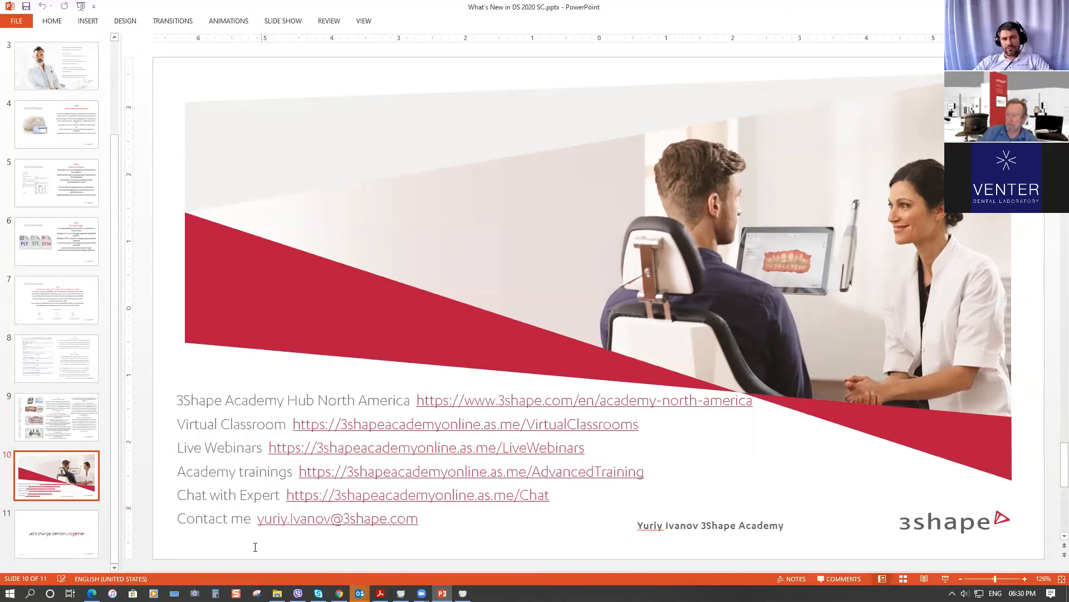
Switch to the browser, view the training offers on the 3Shape Academy North America page and return to the PowerPoint presentation
left_click(92, 592)
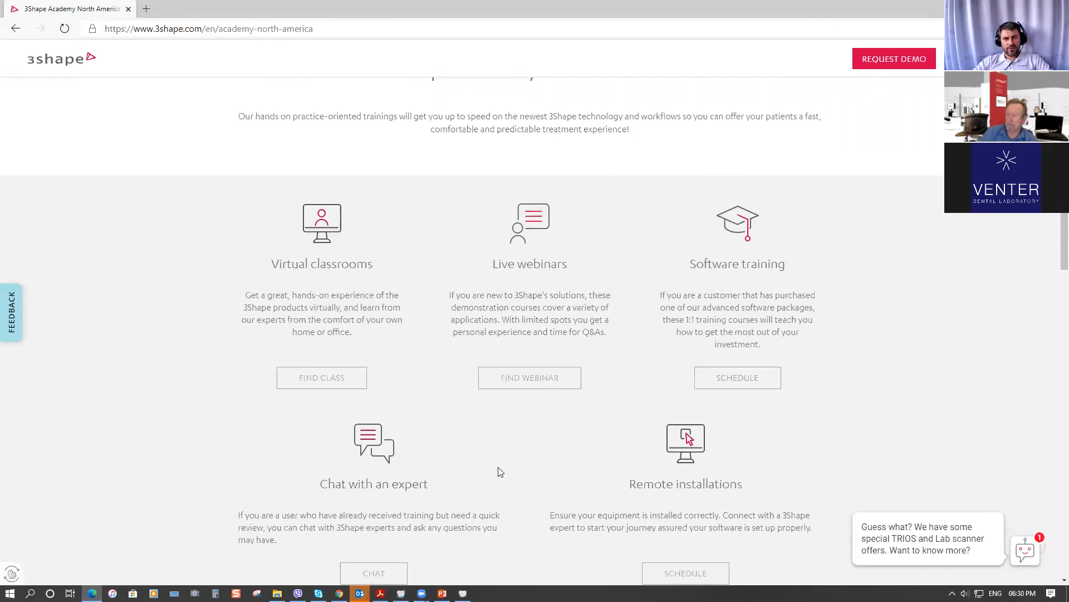
scroll(498, 471, "down", 1)
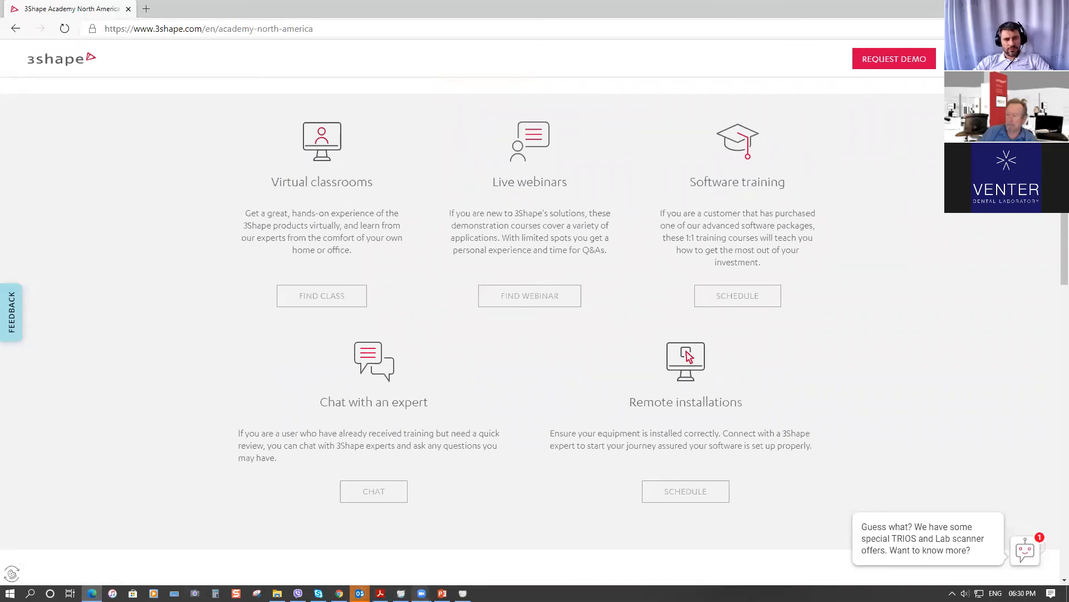
left_click(442, 593)
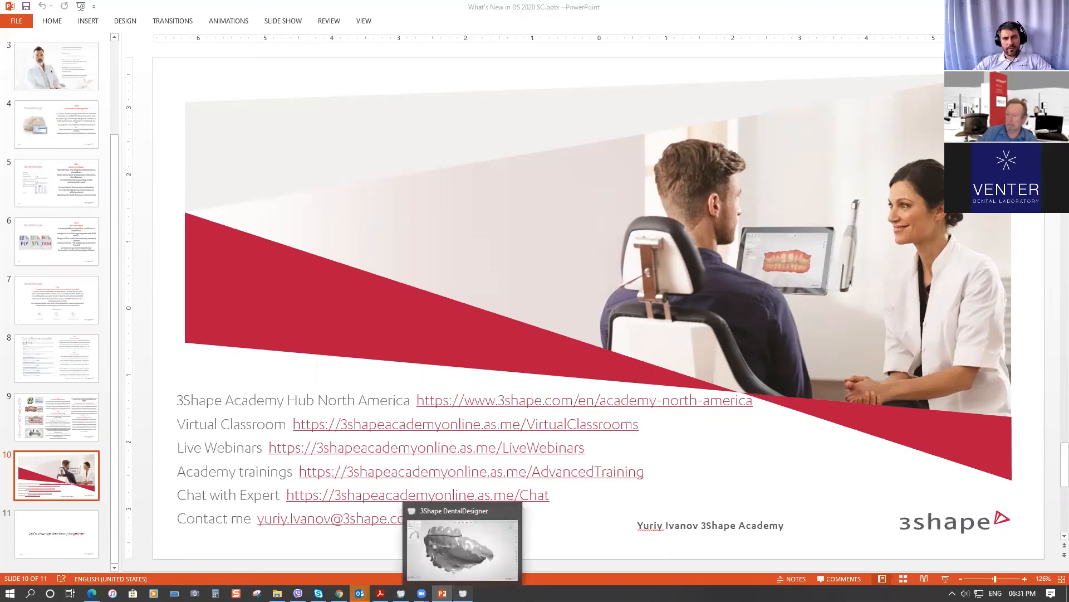
Switch to 3Shape DentalDesigner and smooth the outer surfaces of crowns 13 and 12 with the wax knife at 1.88 mm
left_click(463, 593)
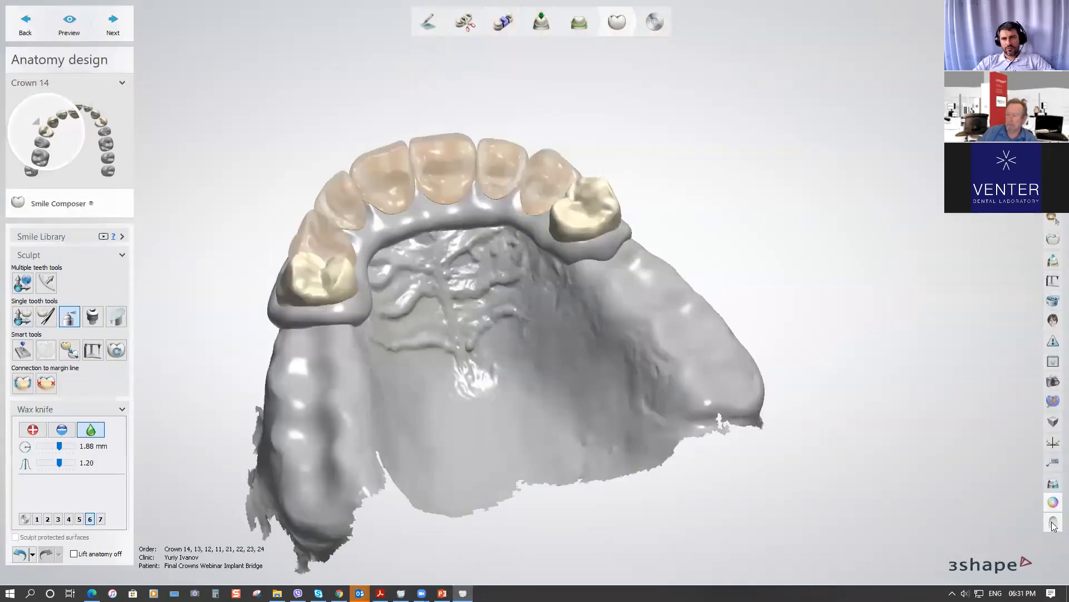
right_click_drag(490, 312, 479, 283)
middle_click_drag(479, 279, 501, 320)
scroll(497, 322, "up", 5)
right_click_drag(494, 323, 421, 330)
scroll(477, 317, "up", 3)
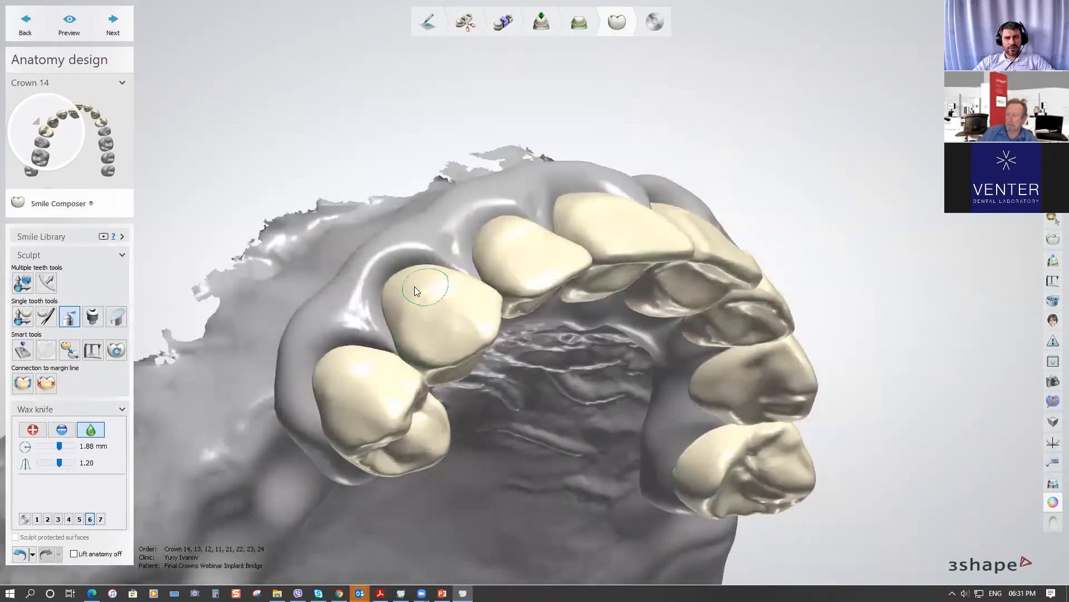
right_click_drag(437, 287, 575, 400)
right_click_drag(548, 365, 267, 399)
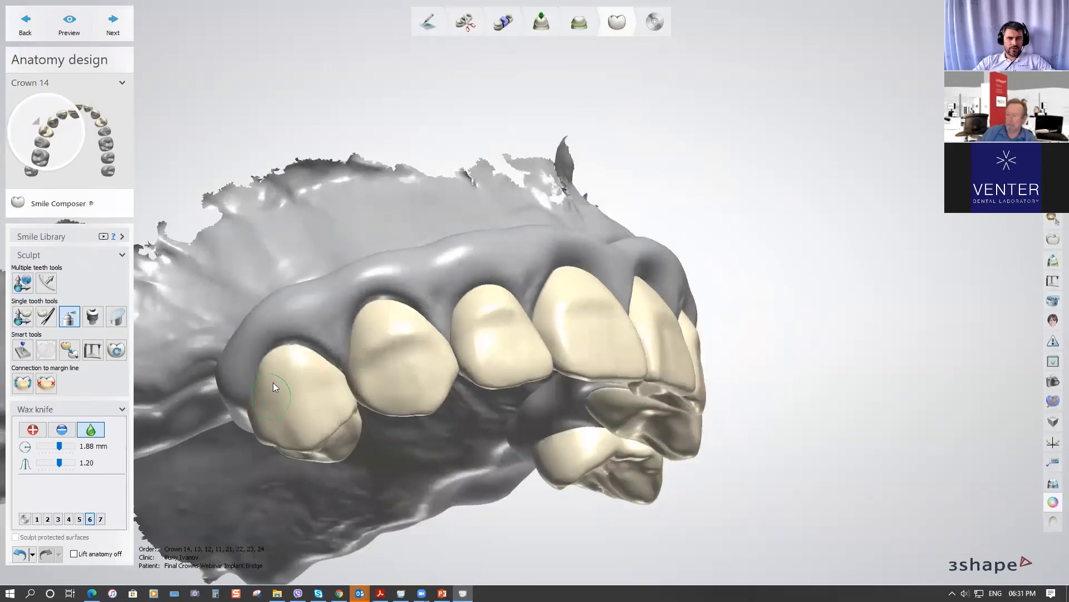
left_click(377, 339)
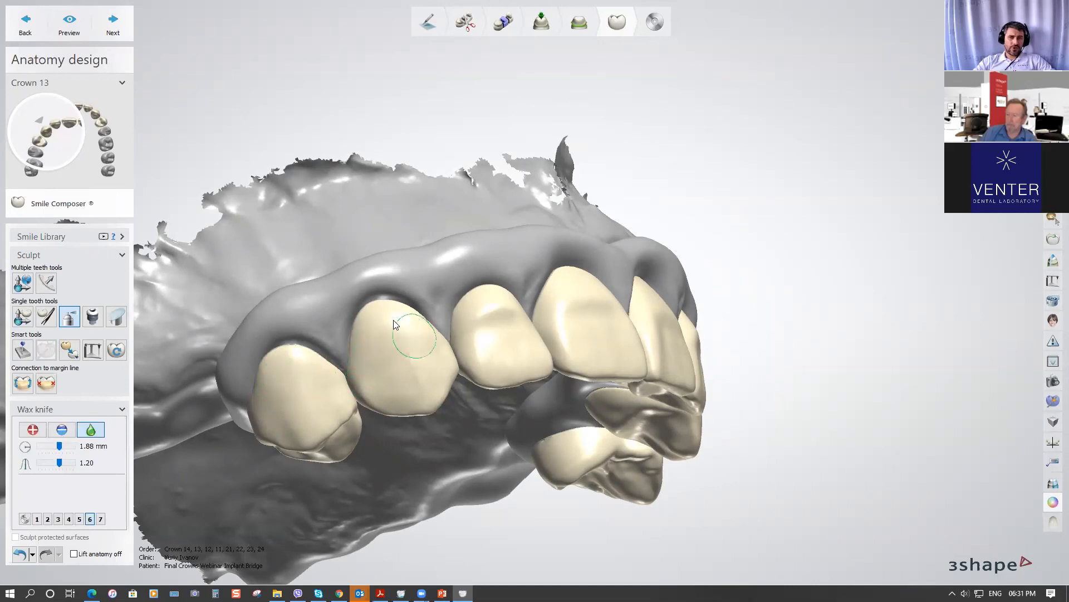
right_click_drag(411, 343, 460, 335)
left_click(471, 316)
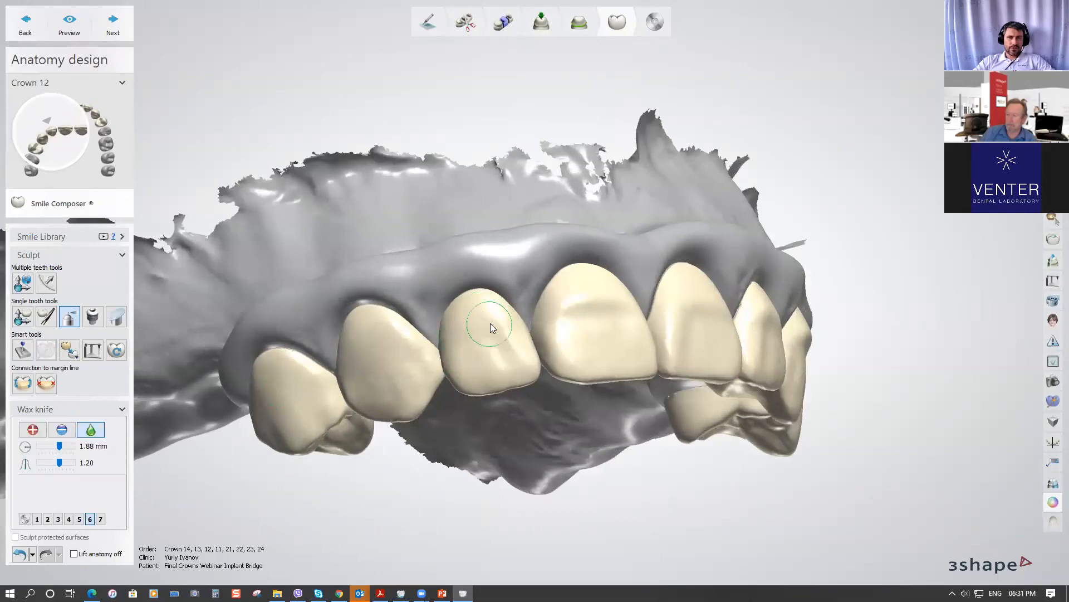
Smooth the outer surfaces of crowns 11, 21 and 22 with the wax knife
right_click_drag(537, 336, 543, 312)
left_click(544, 312)
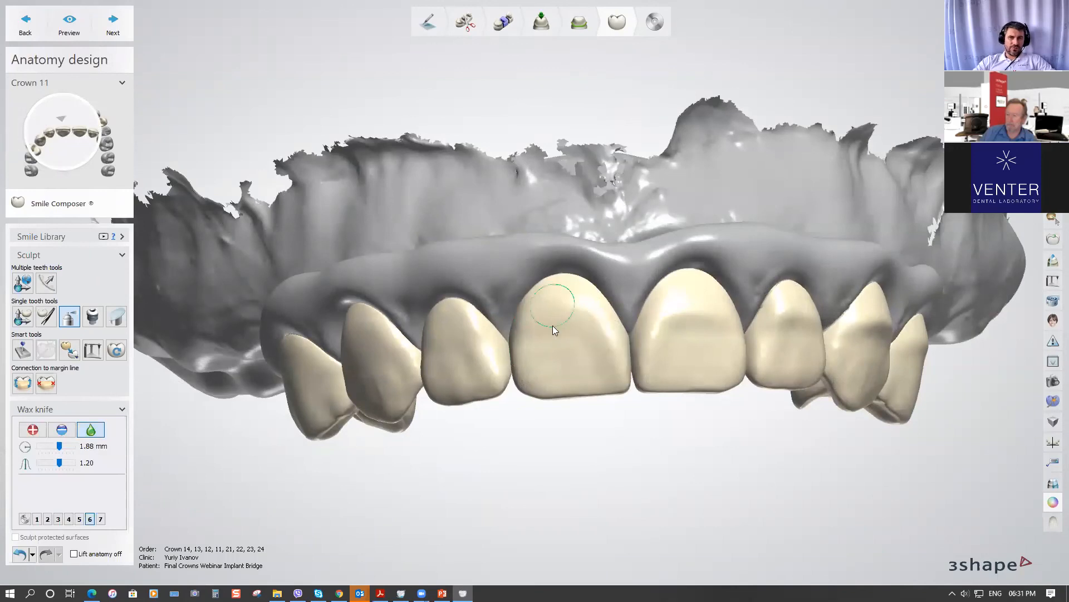
mouse_move(629, 326)
right_mouse_down()
mouse_move(503, 342)
mouse_move(526, 360)
right_mouse_up()
left_click(556, 351)
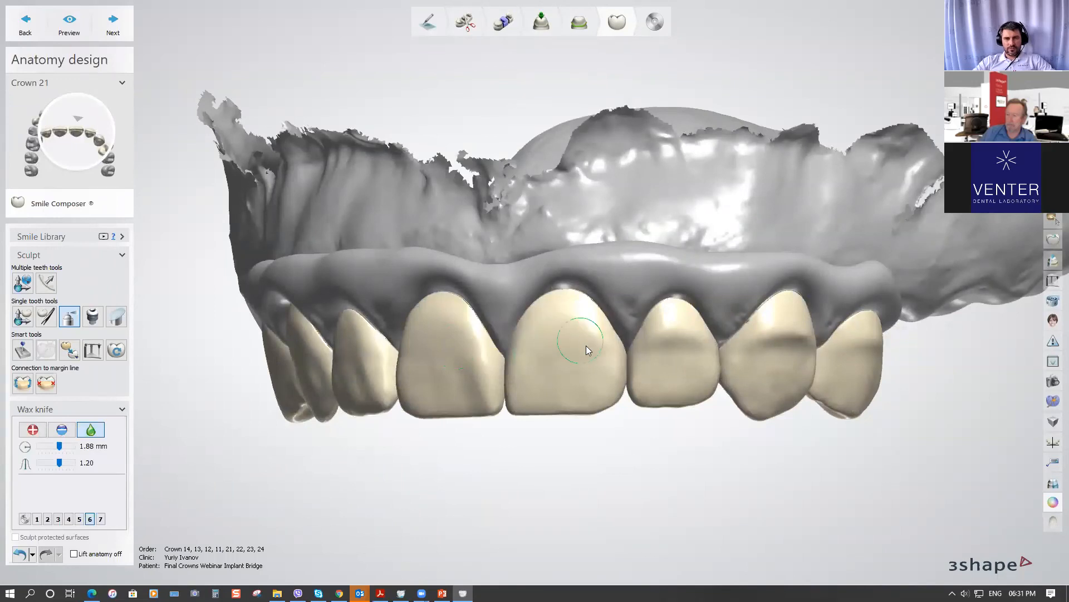
left_click(664, 341)
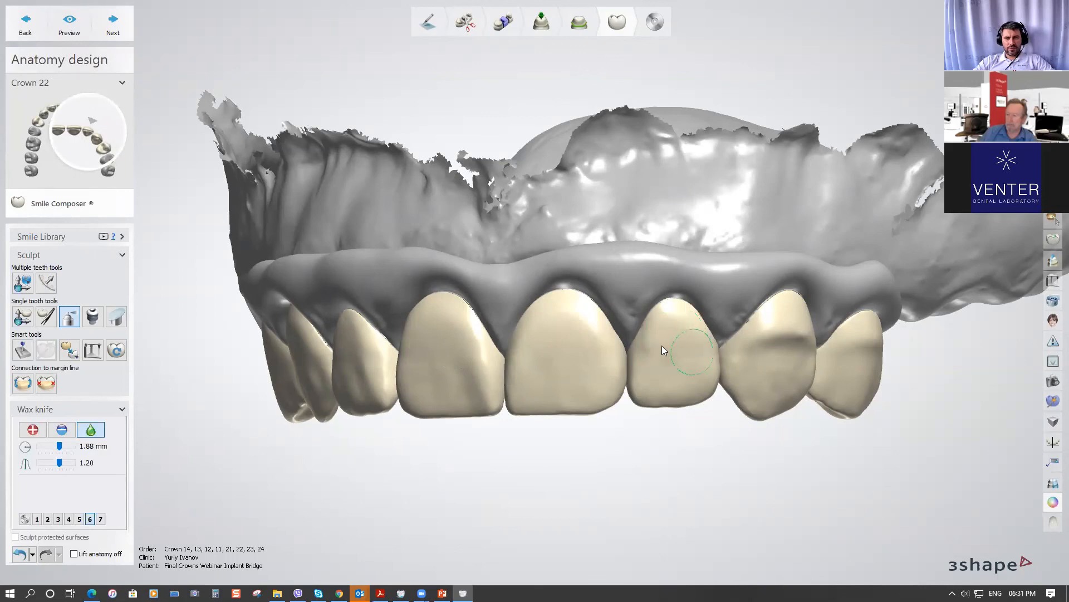
Smooth the outer surfaces of crowns 23 and 24 with the wax knife
right_click_drag(694, 359, 733, 342)
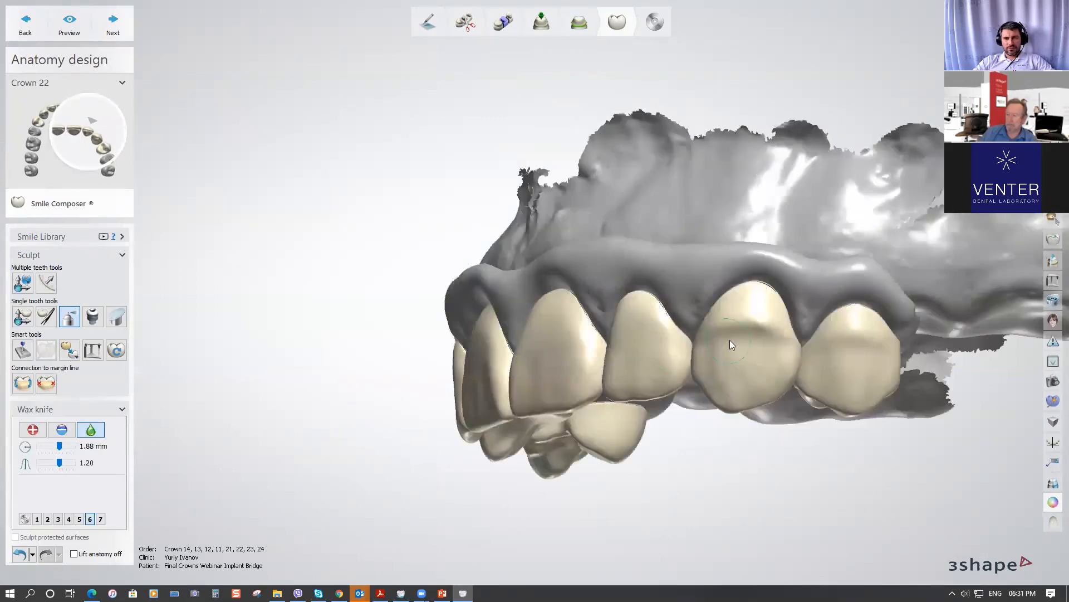
left_click(726, 316)
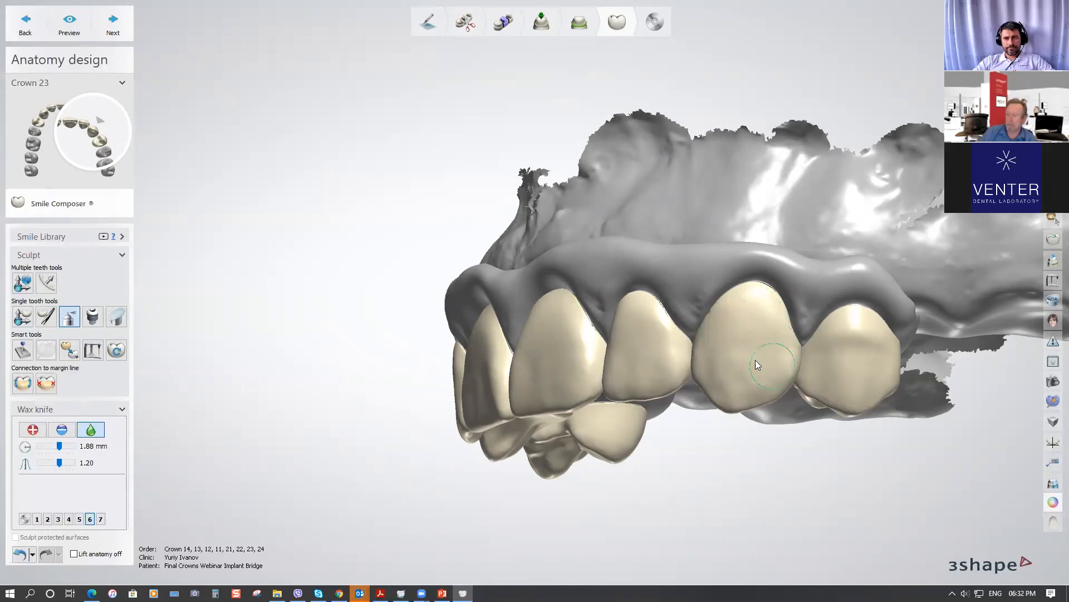
right_click_drag(751, 365, 773, 366)
left_click(821, 346)
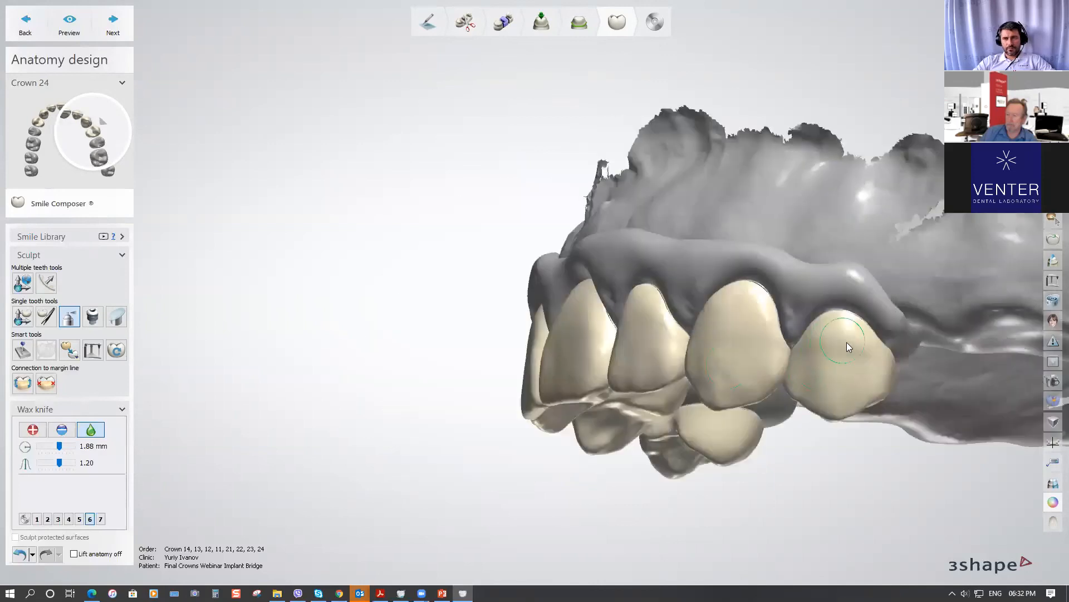
Smooth the palatal surfaces of crowns 12, 11, 21 and 22 with the wax knife
right_click_drag(845, 342, 422, 400)
scroll(421, 400, "up", 5)
left_click(421, 370)
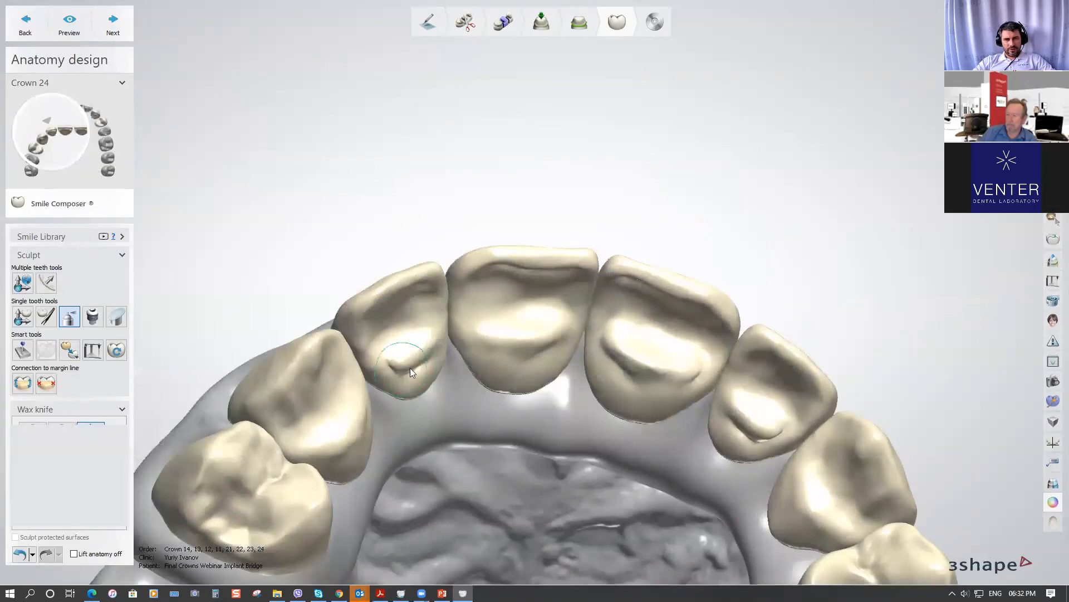
left_click(524, 348)
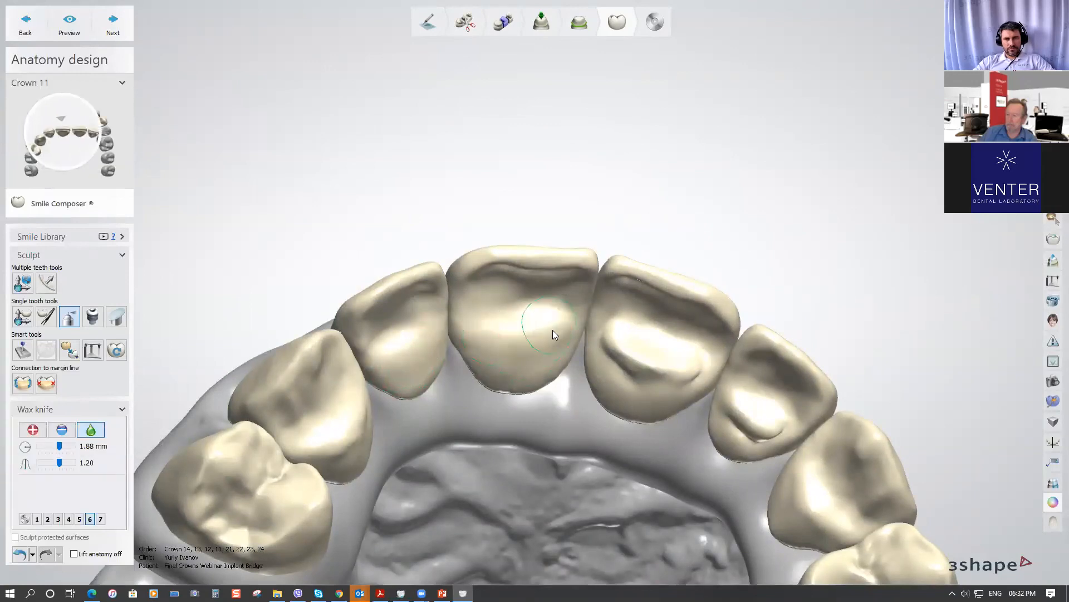
left_click(614, 337)
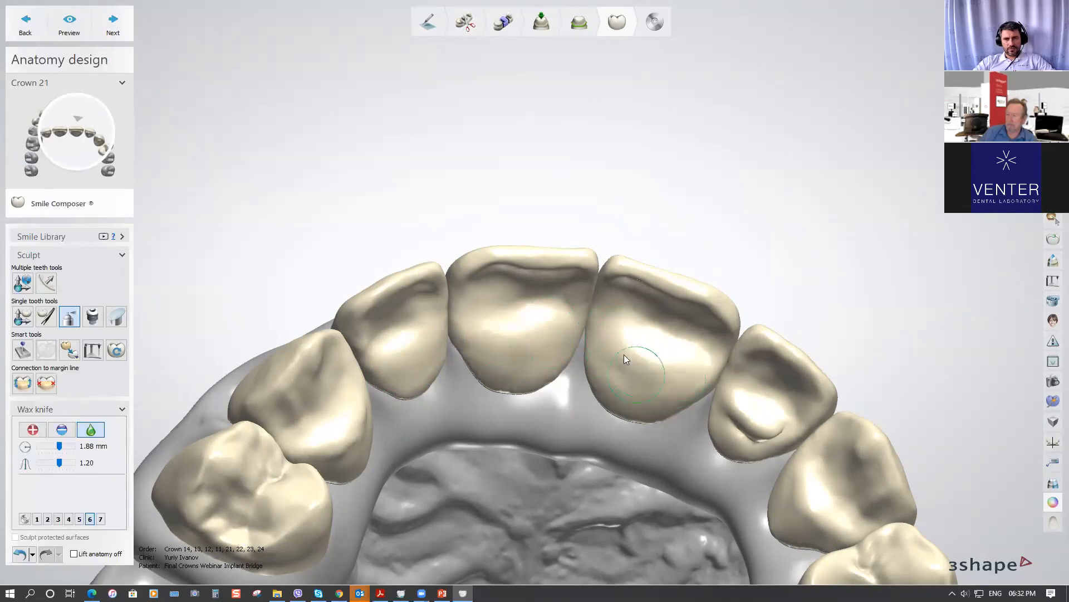
left_click(752, 430)
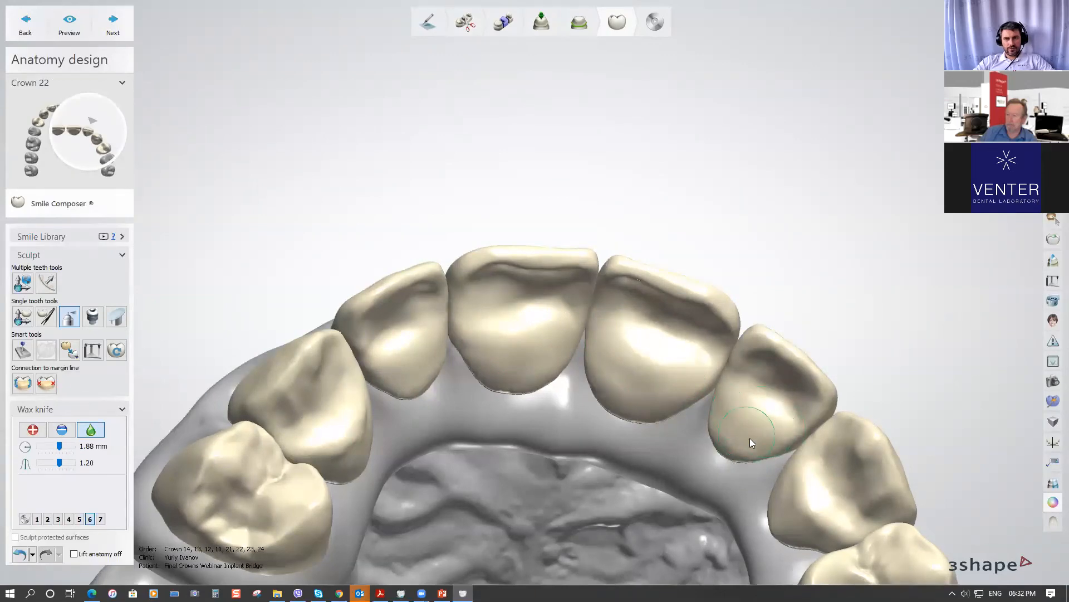
Smooth the palatal surfaces of crowns 23, 24 and 13 with the wax knife
right_click_drag(733, 415, 655, 406)
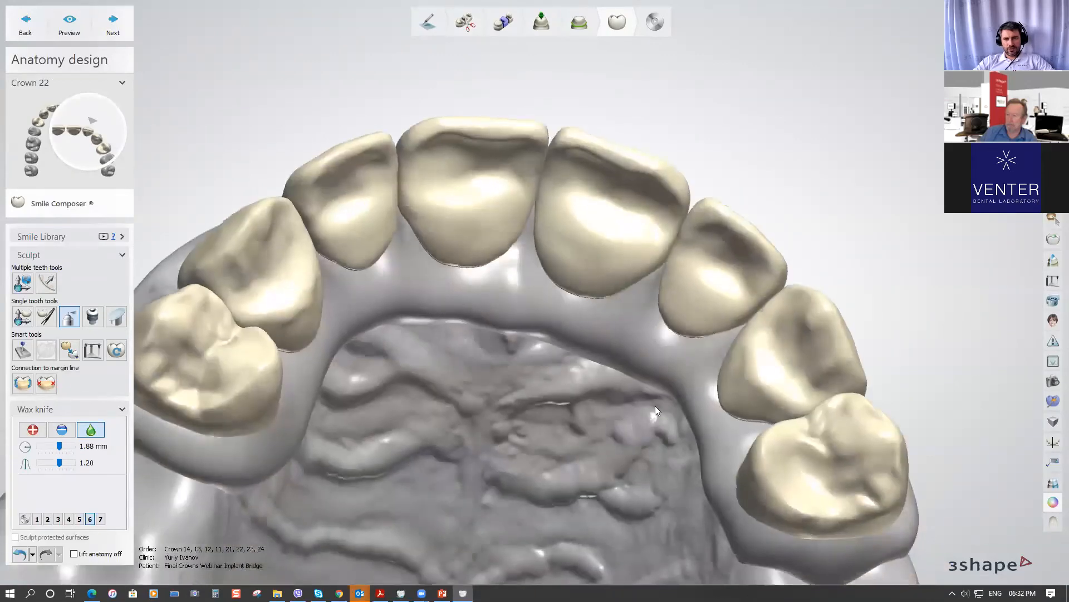
left_click(777, 400)
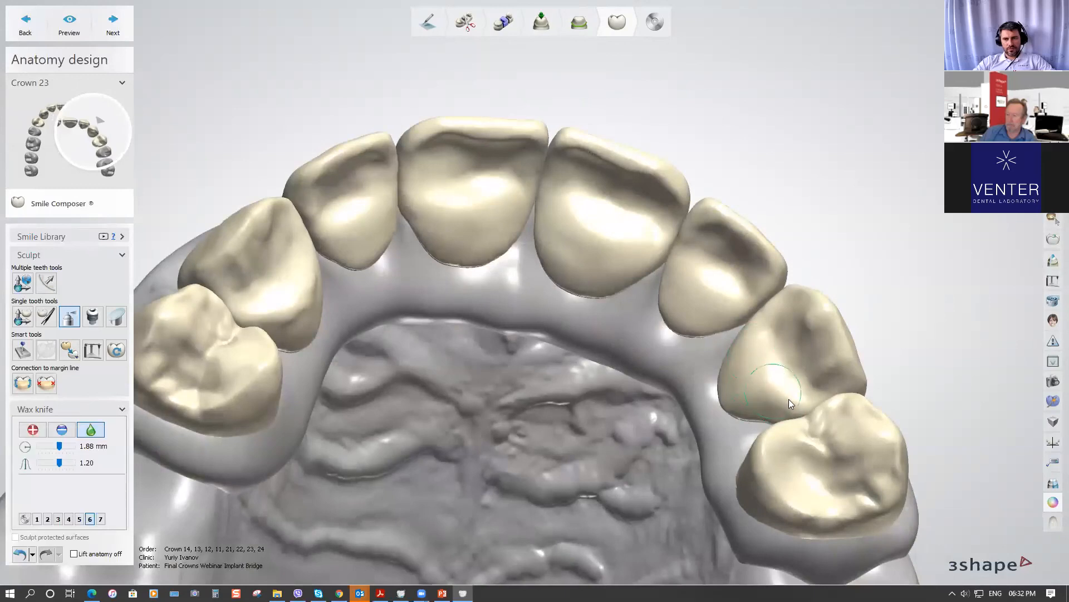
left_click(779, 445)
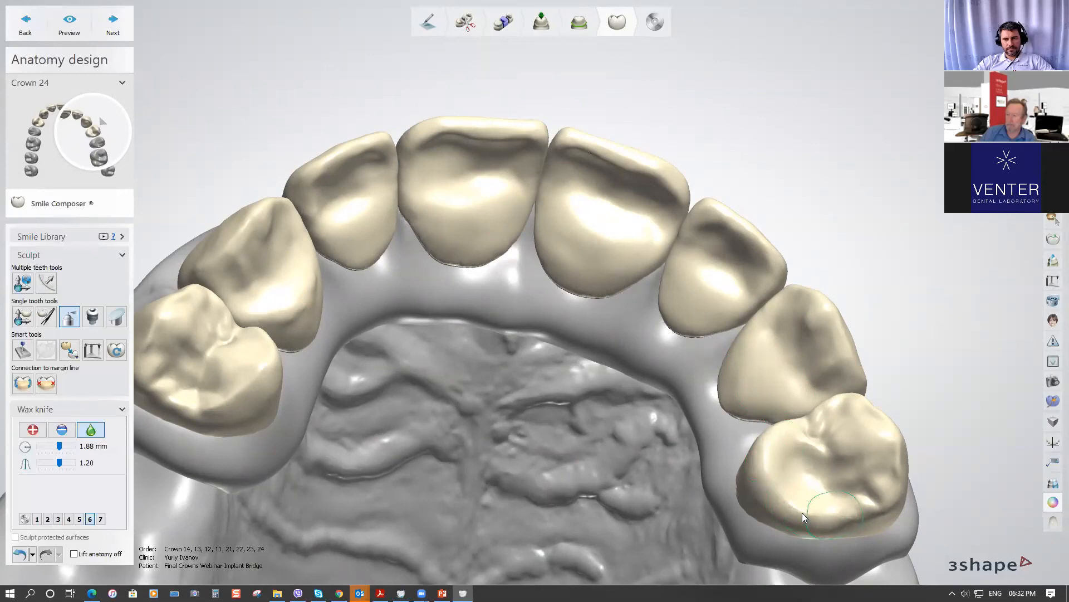
right_click_drag(394, 447, 433, 310)
left_click(383, 290)
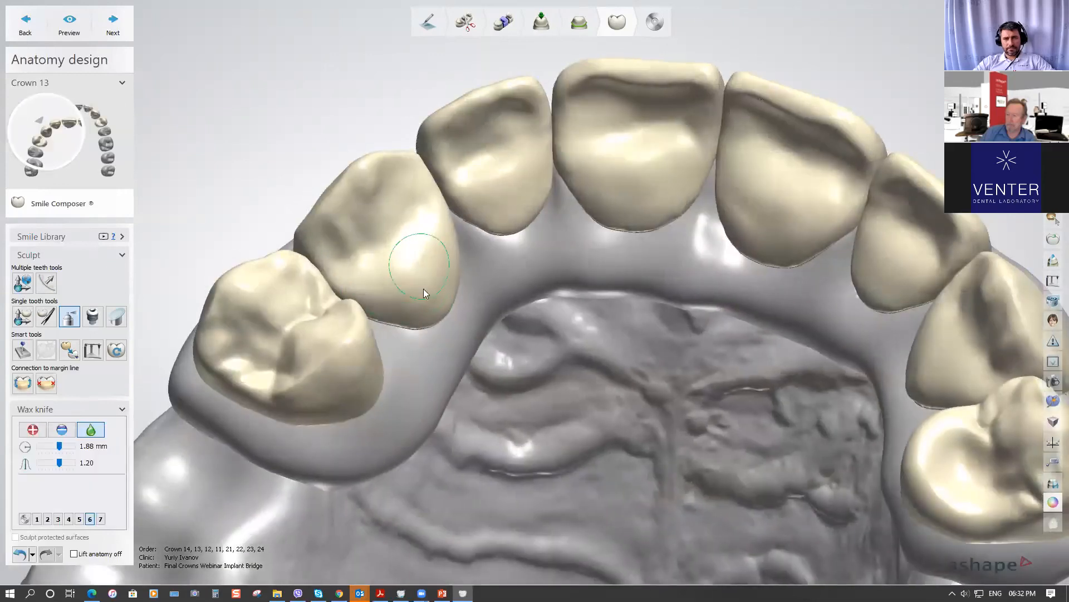
Try to apply a 0.00 mm distance to neighbors on all crowns with the Contacts and smoothing tool
mouse_move(421, 268)
right_mouse_down()
mouse_move(502, 369)
mouse_move(550, 374)
mouse_move(454, 329)
mouse_move(471, 332)
mouse_move(454, 465)
mouse_move(483, 440)
right_mouse_up()
right_click_drag(488, 380, 482, 246)
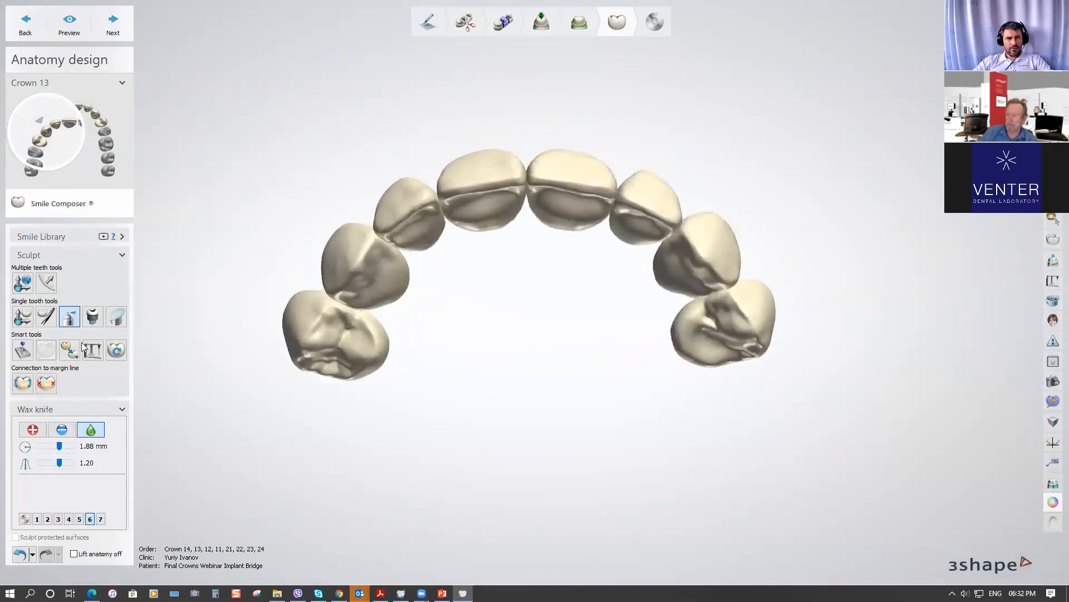
left_click(23, 351)
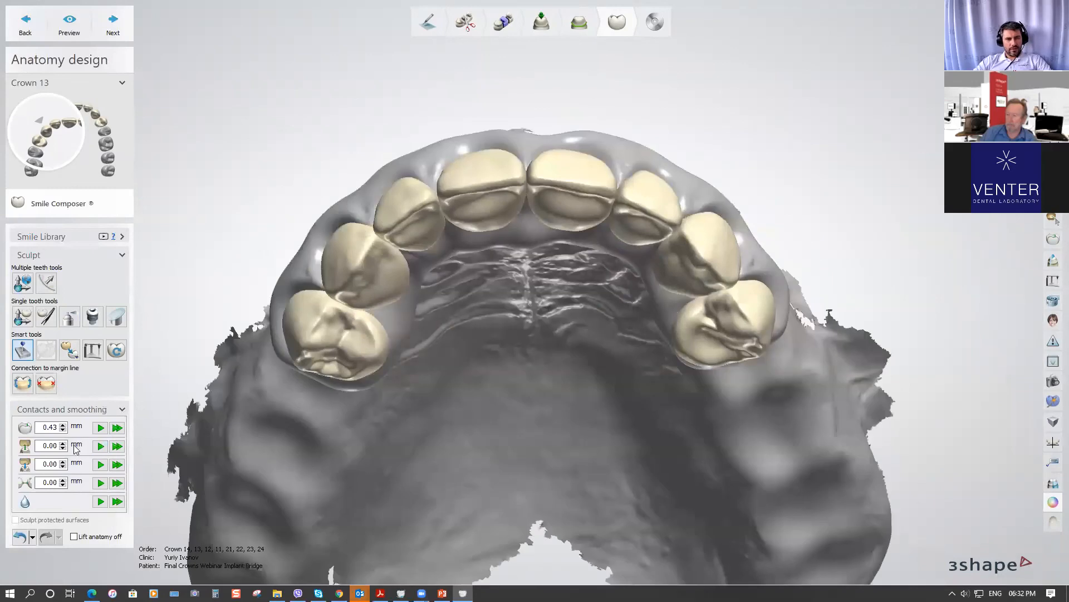
left_click(117, 483)
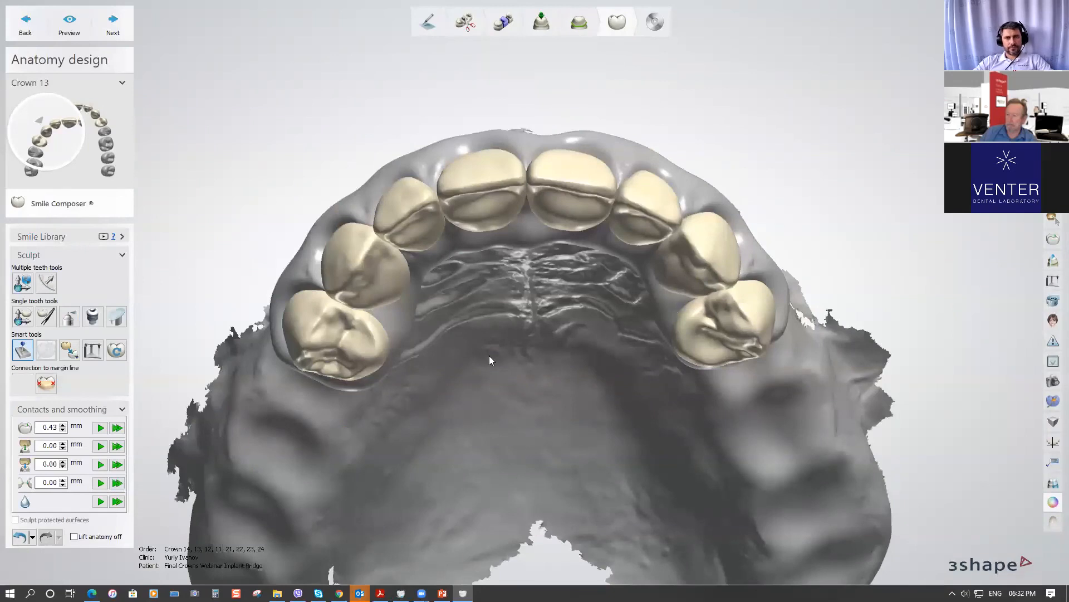
left_click(642, 333)
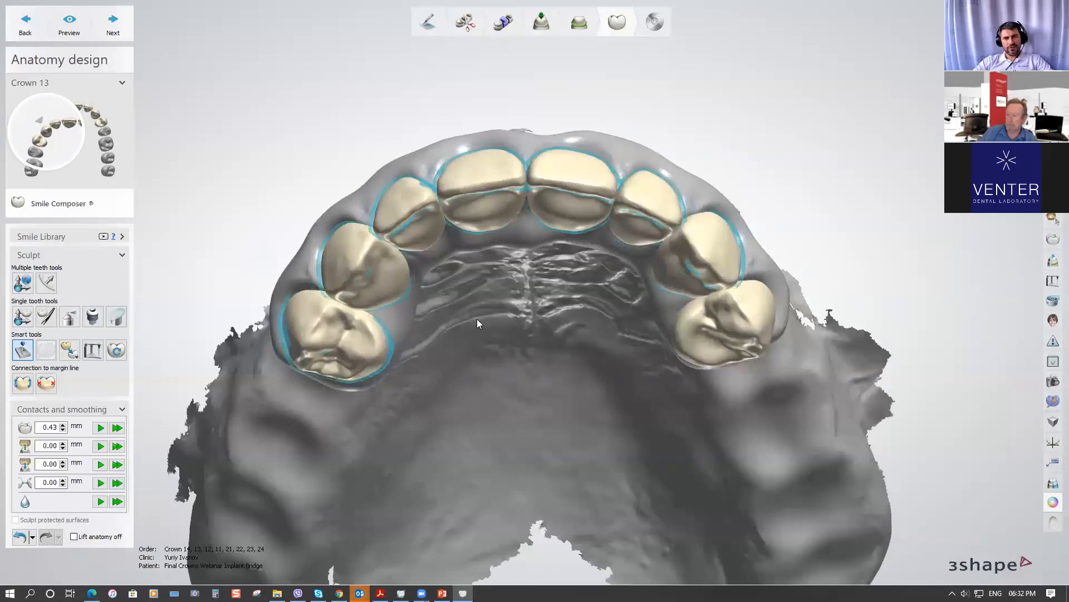
Try to apply the 0.00 mm distance to neighbors on crown 13 only
scroll(669, 262, "up", 2)
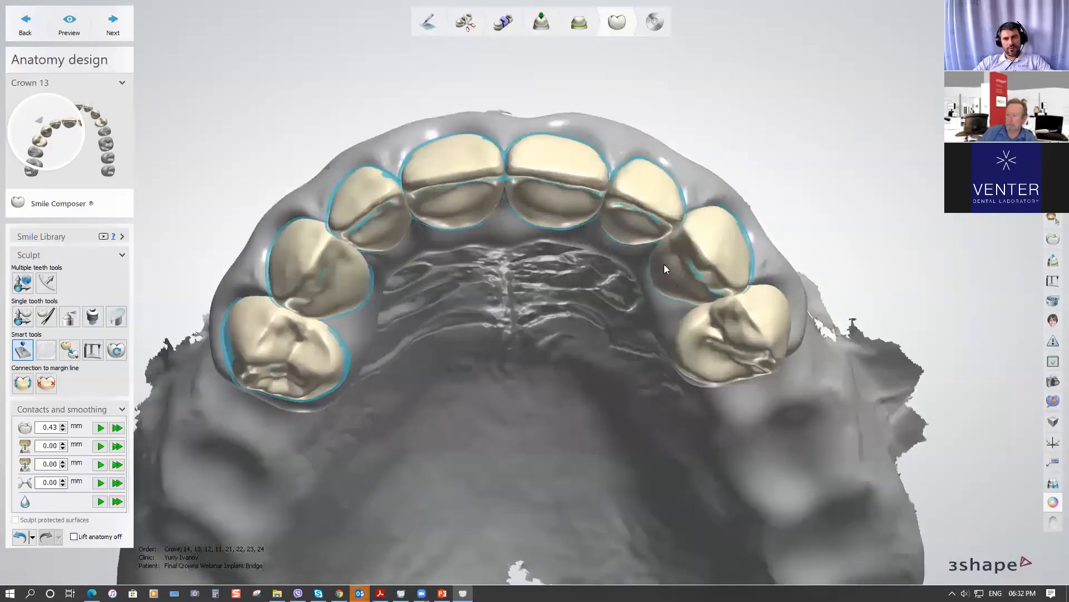
scroll(664, 264, "up", 1)
right_click_drag(723, 240, 716, 301)
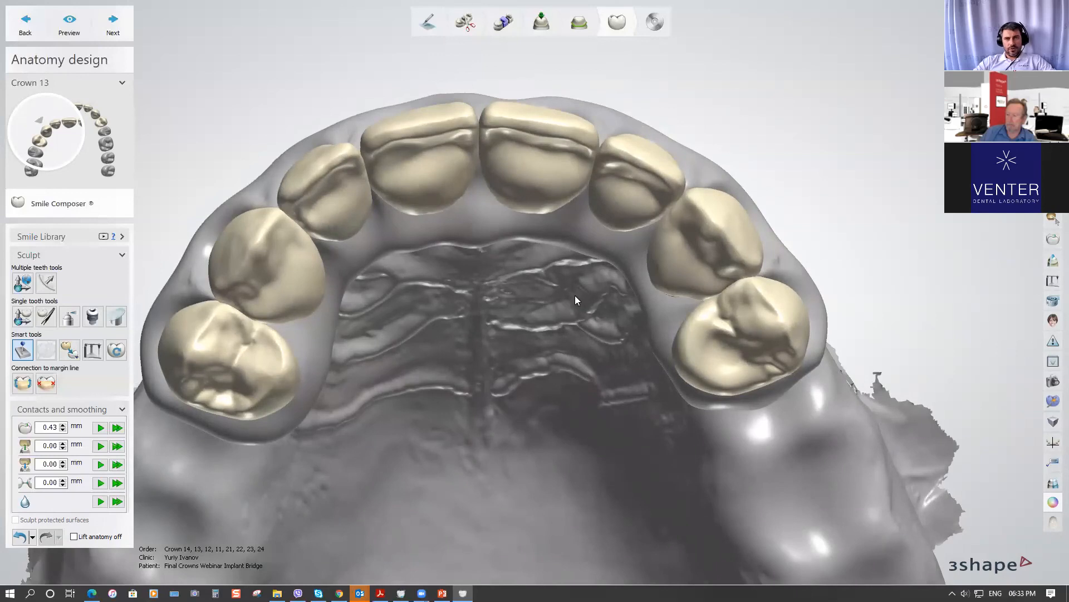
left_click(100, 482)
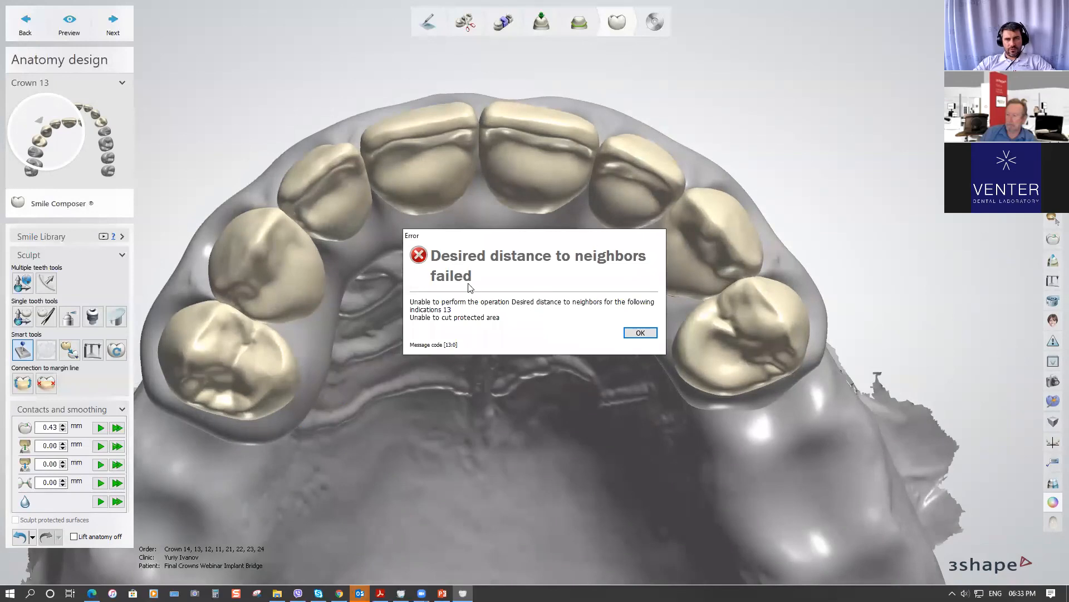
left_click(641, 333)
Examine the contact area between crowns 13 and 14 closely, then the whole arch with all crowns
middle_click_drag(361, 324, 429, 322)
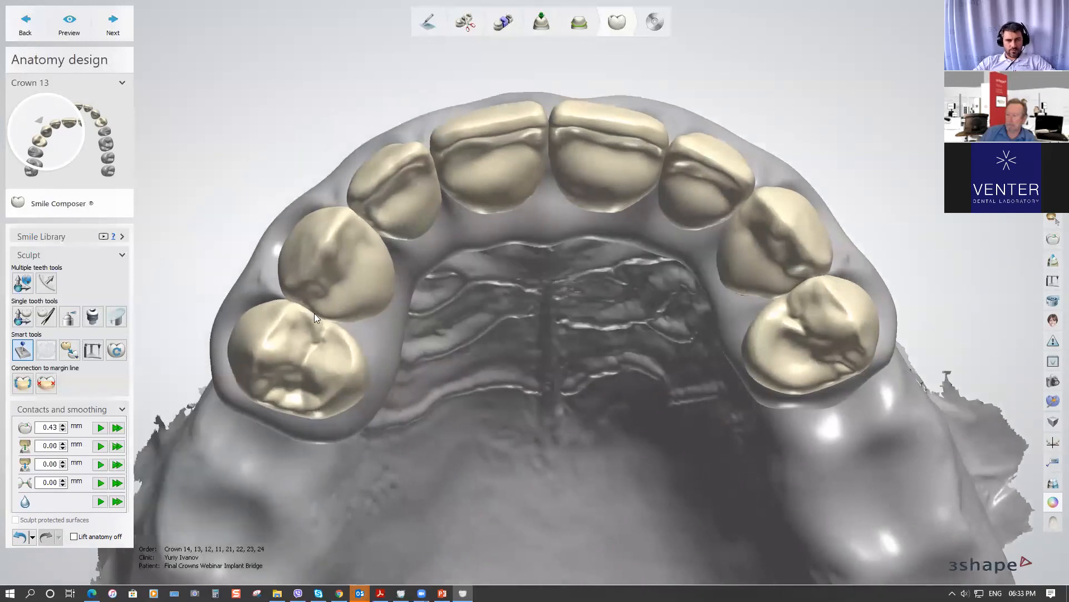
scroll(316, 310, "up", 4)
right_click_drag(319, 298, 340, 276)
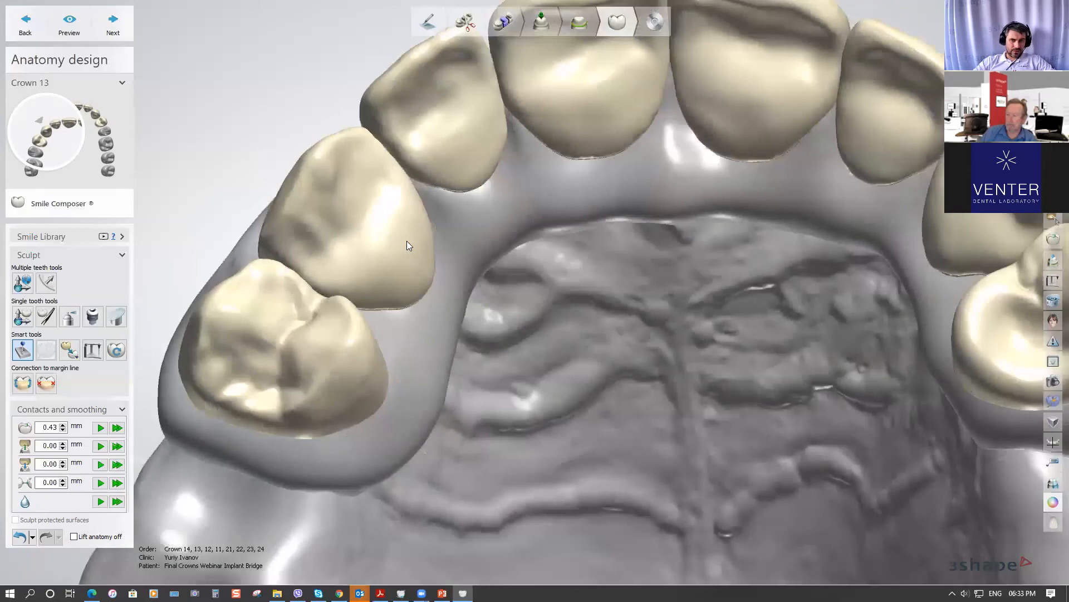
scroll(407, 245, "down", 6)
right_click_drag(408, 293, 439, 290)
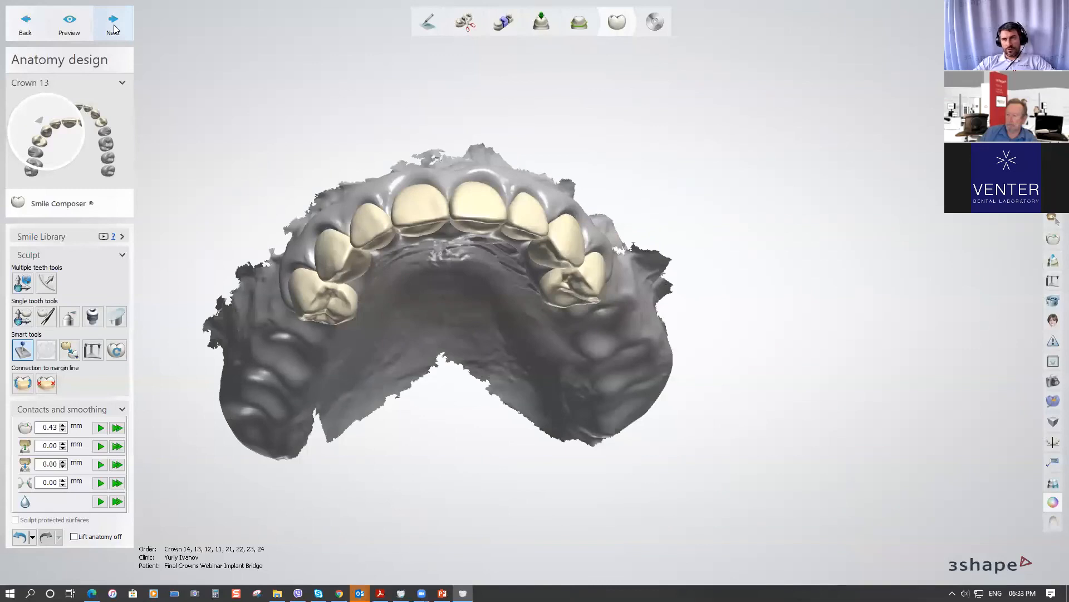
scroll(690, 181, "down", 2)
middle_click_drag(689, 180, 674, 200)
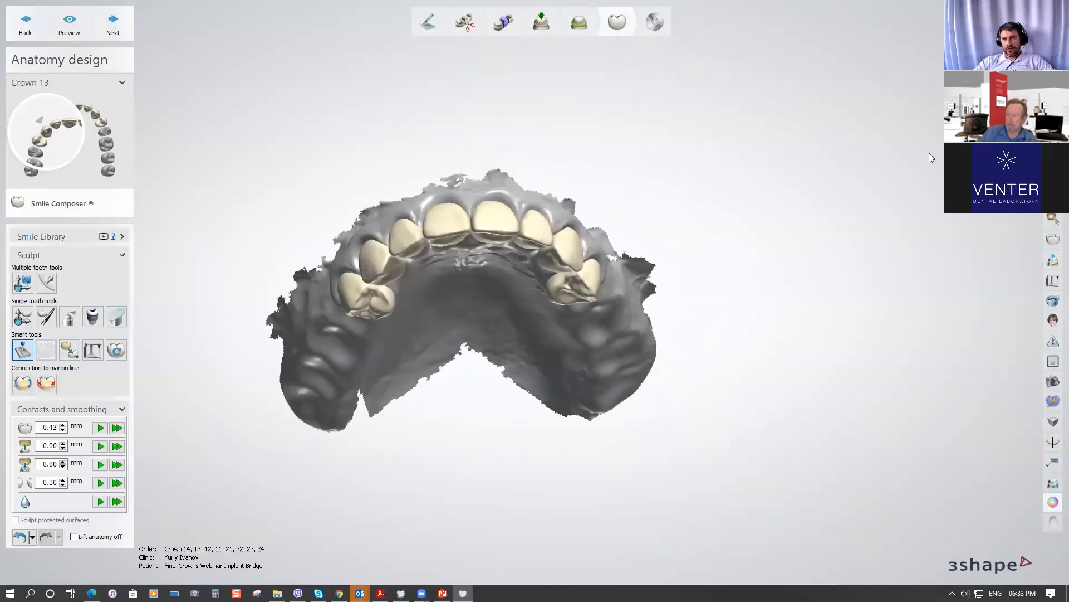
Show the face scan over the crowns to check the smile, hide it again and view the crowns from the front
left_click(972, 178)
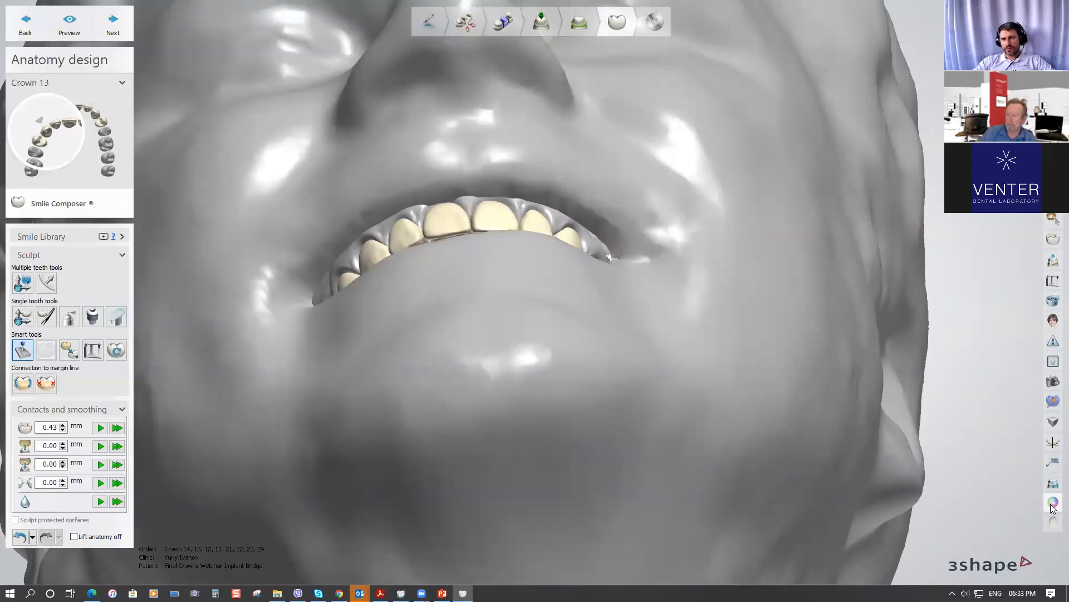
right_click_drag(883, 341, 890, 398)
scroll(724, 337, "down", 4)
middle_click_drag(764, 281, 731, 326)
left_click(1050, 189)
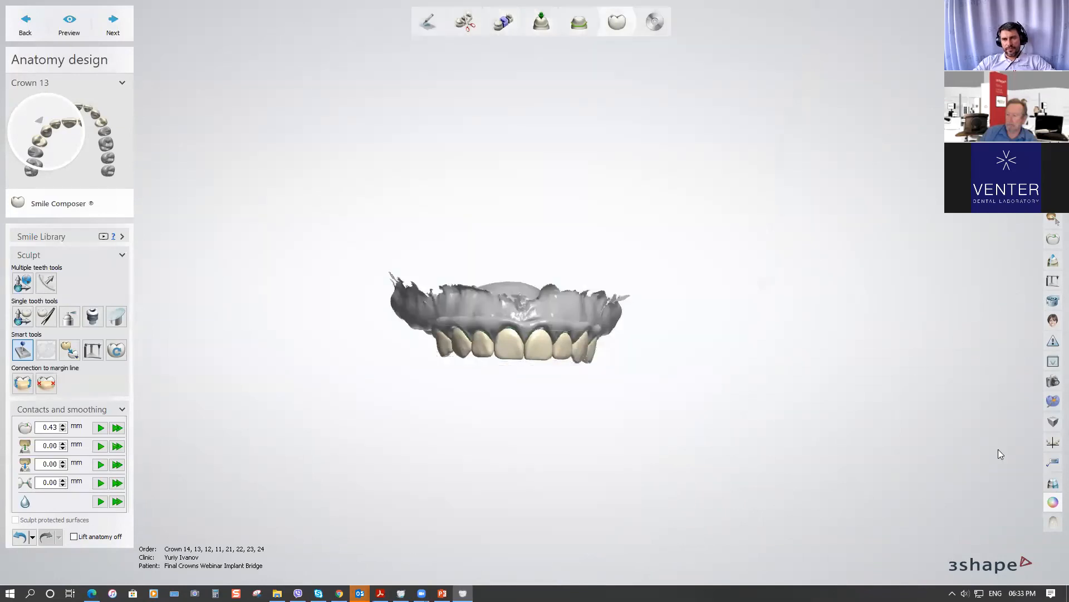
left_click(1053, 505)
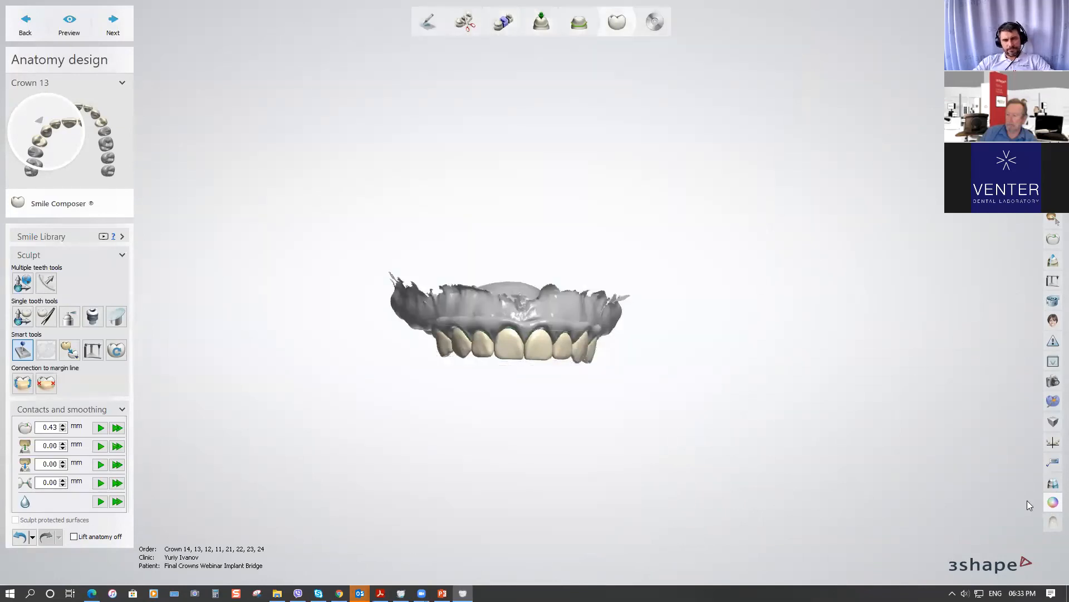
left_click(1052, 505)
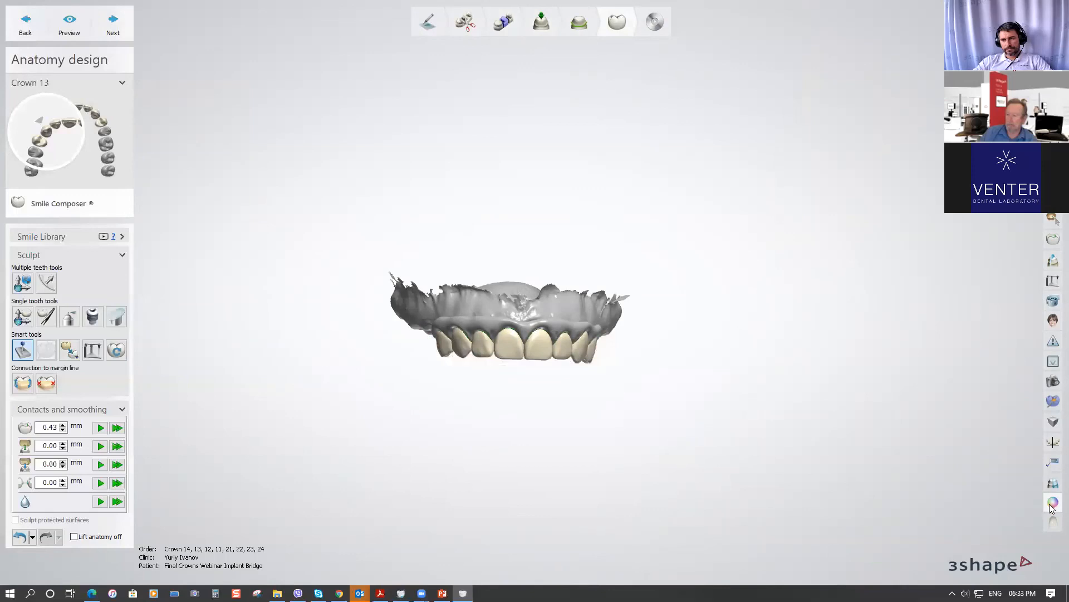
right_click_drag(484, 274, 449, 263)
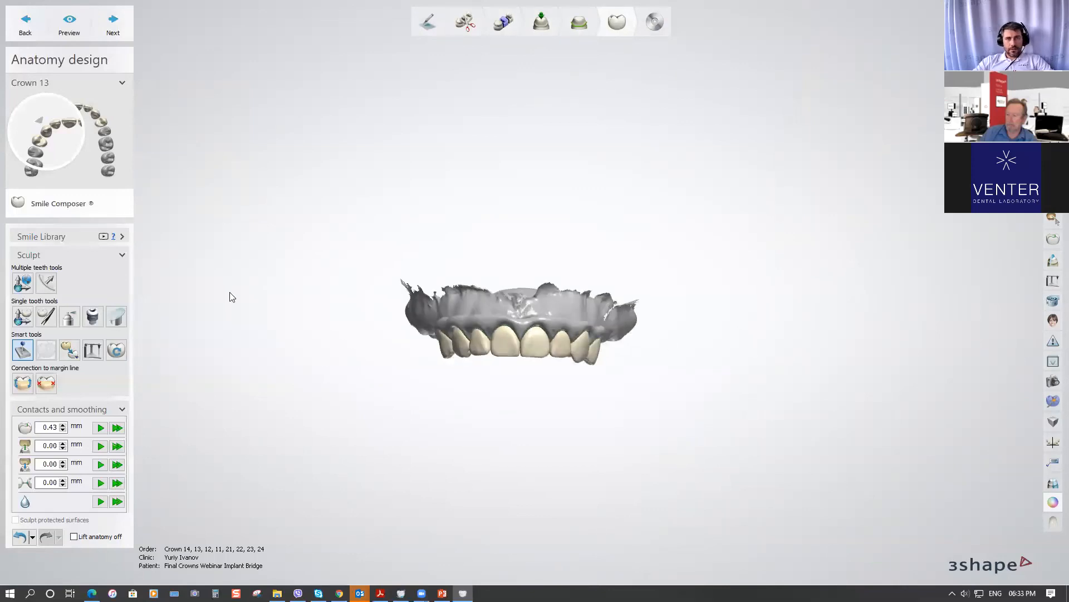
Finish the anatomy design with the minimum material thickness enforced on all crowns, save it and view the saved crowns from the front
middle_click_drag(307, 297, 308, 266)
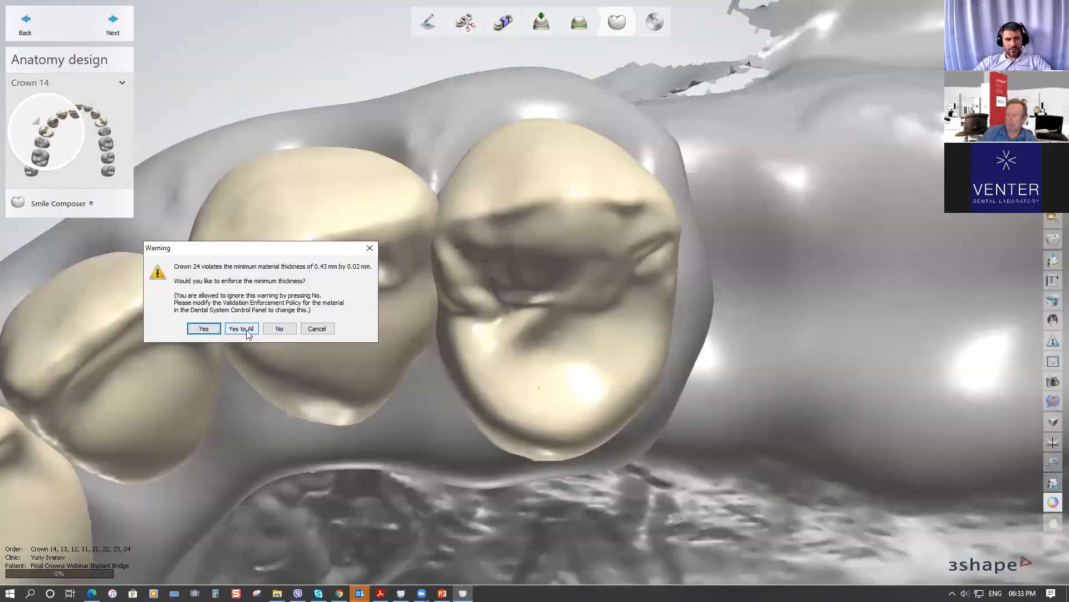
left_click(239, 330)
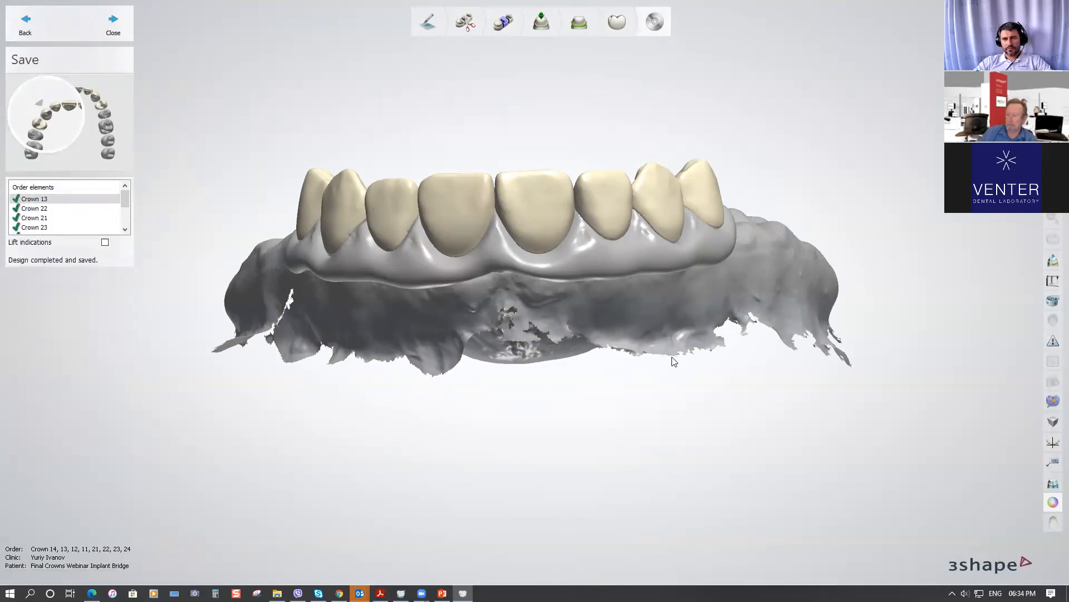
right_click_drag(488, 395, 365, 403)
key("space")
key("space")
right_click_drag(494, 360, 532, 298)
middle_click_drag(532, 294, 529, 338)
scroll(690, 364, "up", 3)
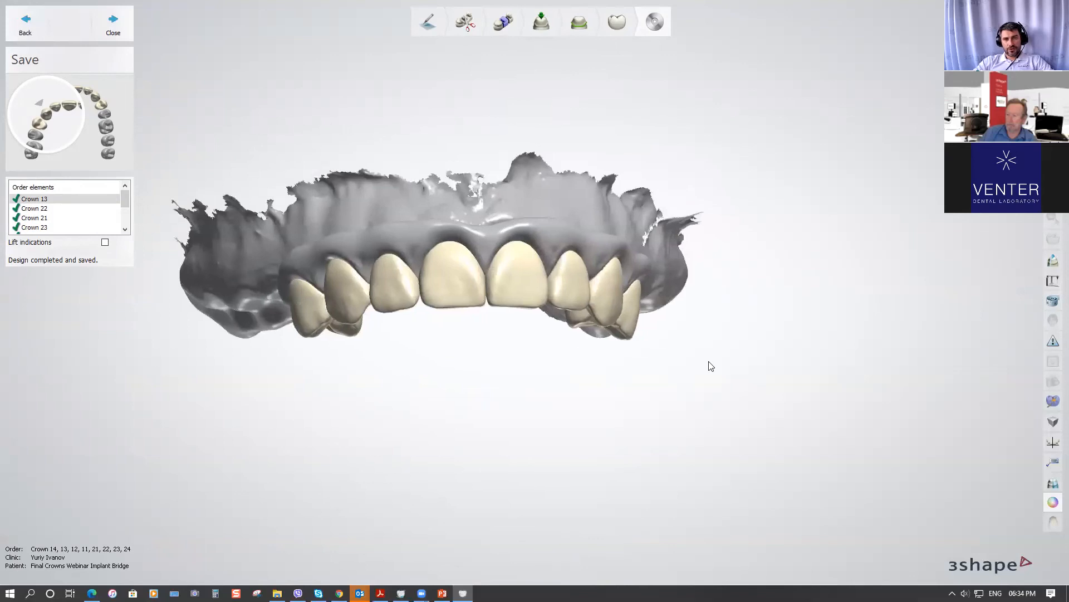
Open the model saving option of the additional scans tool and select crowns 14, 13, 12 and 11 together
left_click(1053, 401)
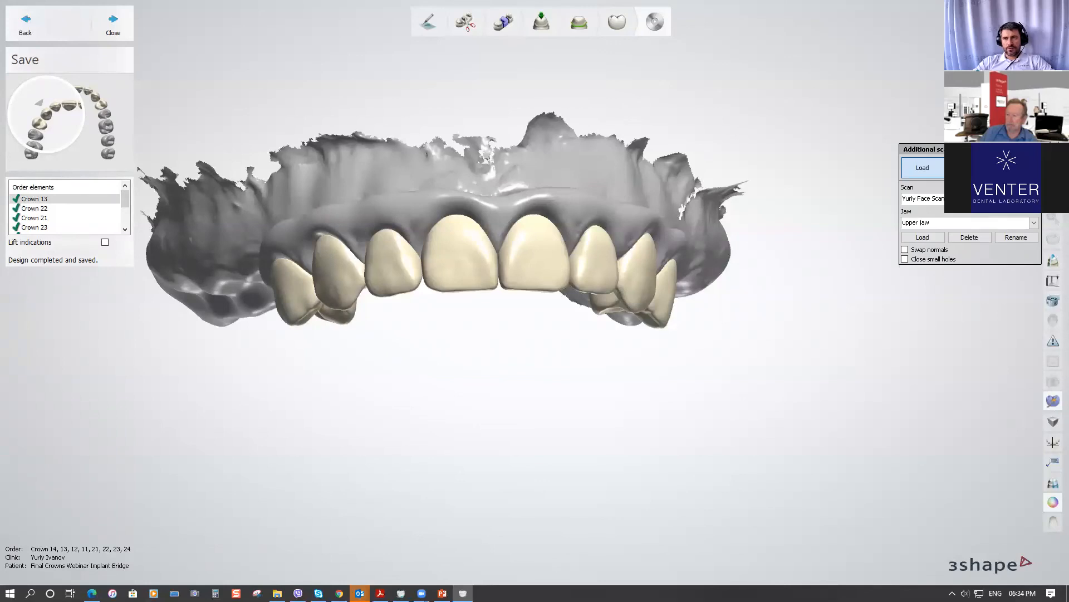
left_click(1016, 167)
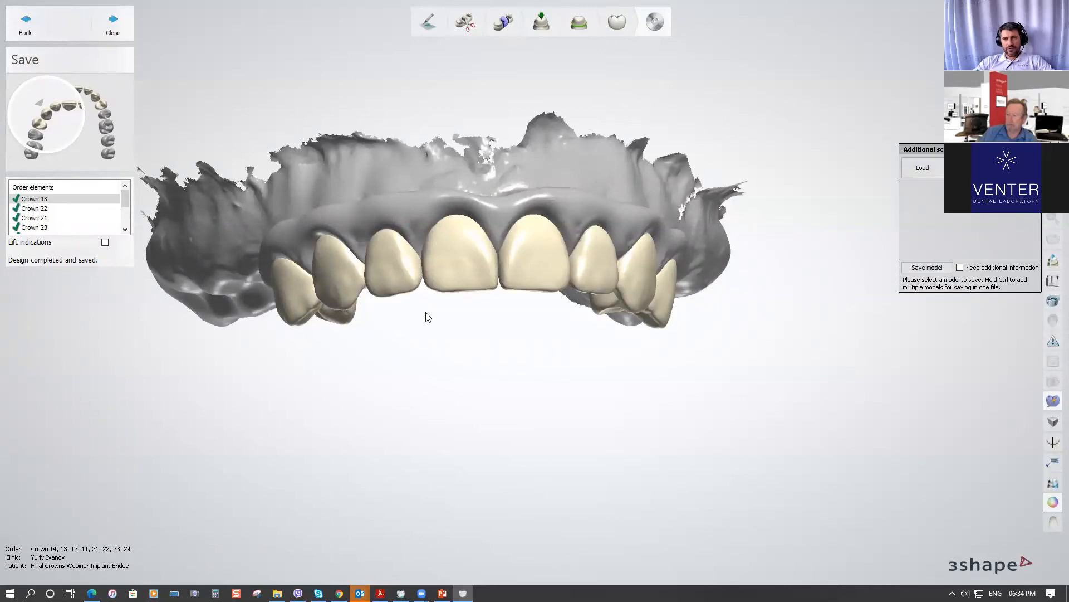
left_click(294, 298)
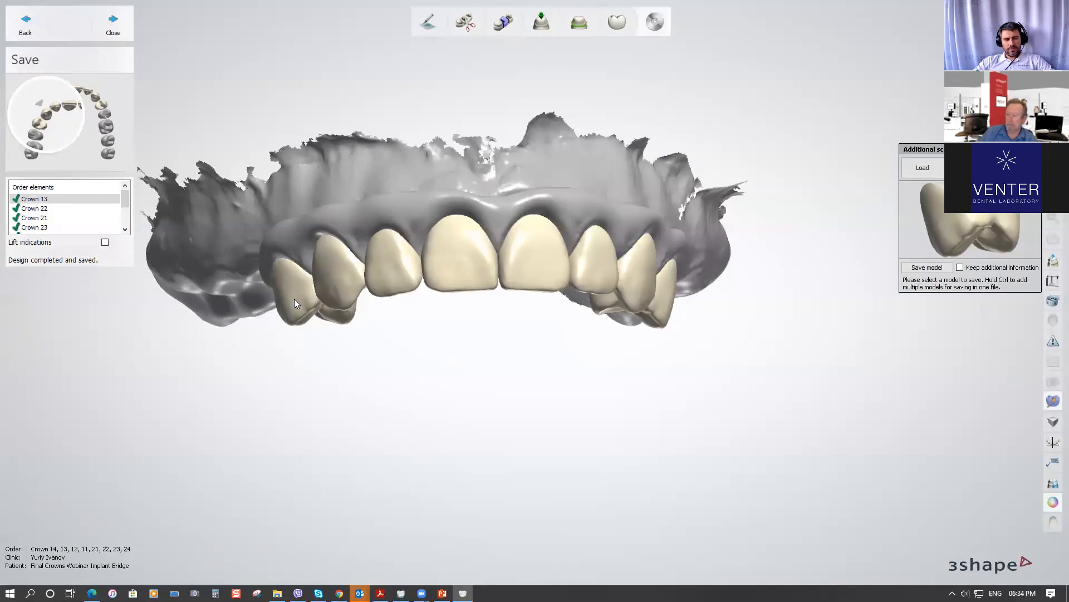
left_click(343, 285, "ctrl")
left_click(387, 275, "ctrl")
left_click(462, 272, "ctrl")
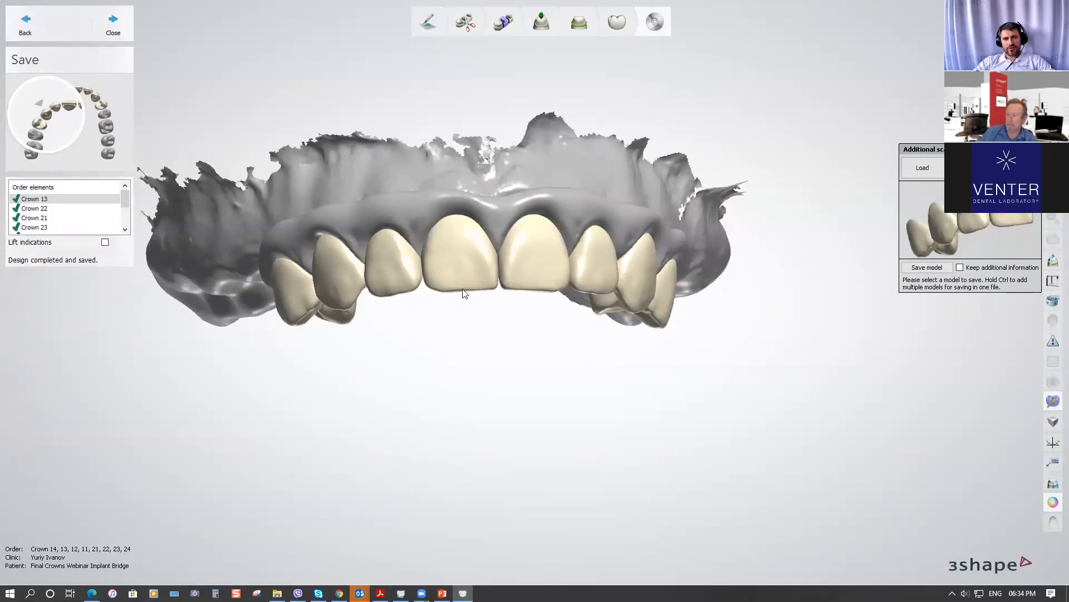
Save the selected crowns with additional information kept as a DCM file named bridge on the Desktop
left_click(478, 321)
left_click(961, 268)
left_click(939, 270)
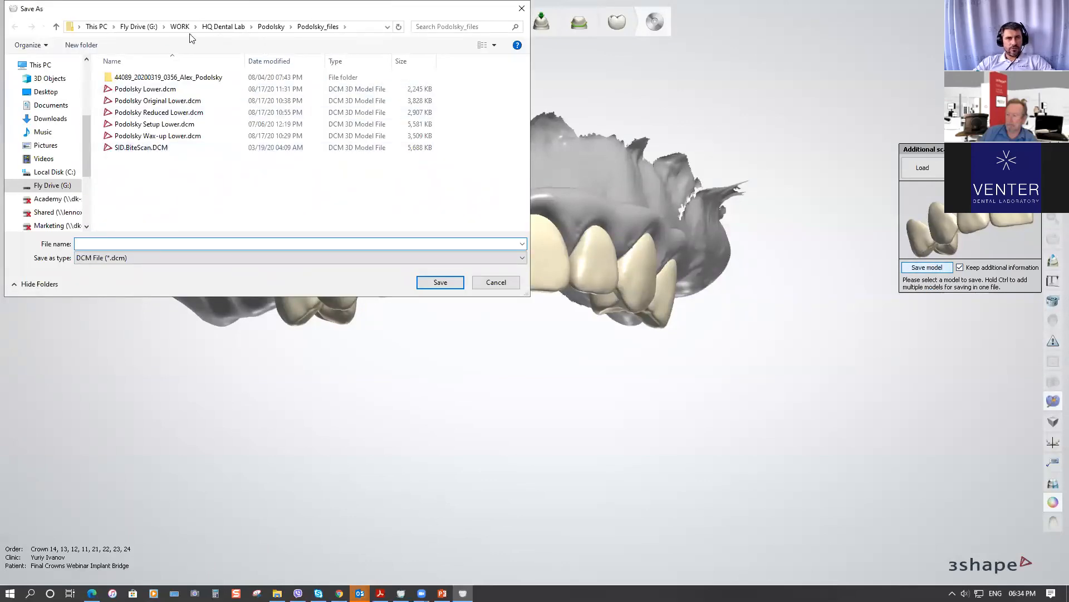
left_click(149, 28)
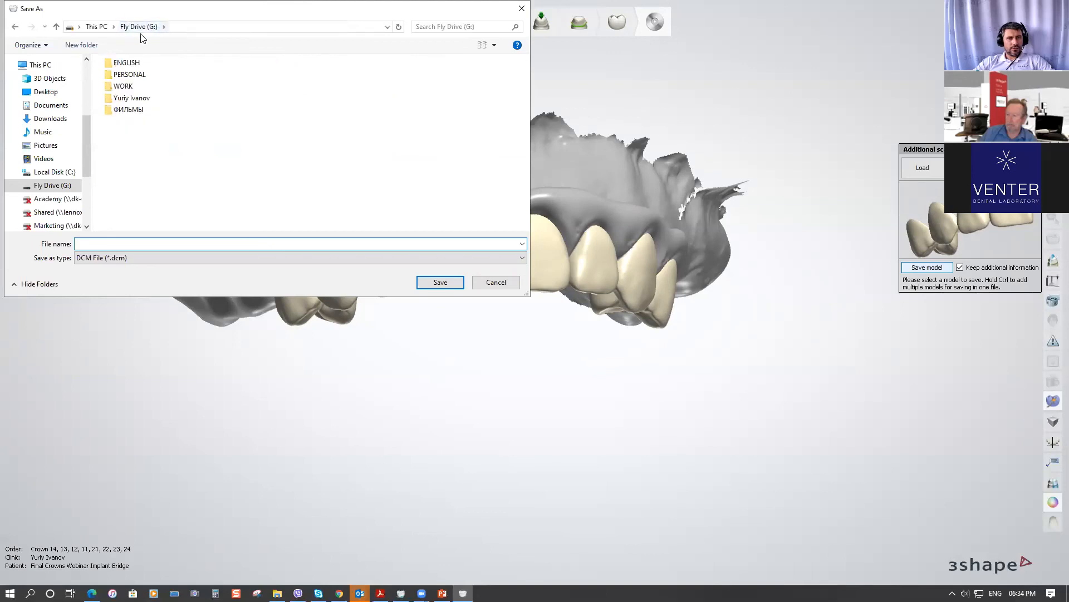
double_click(126, 88)
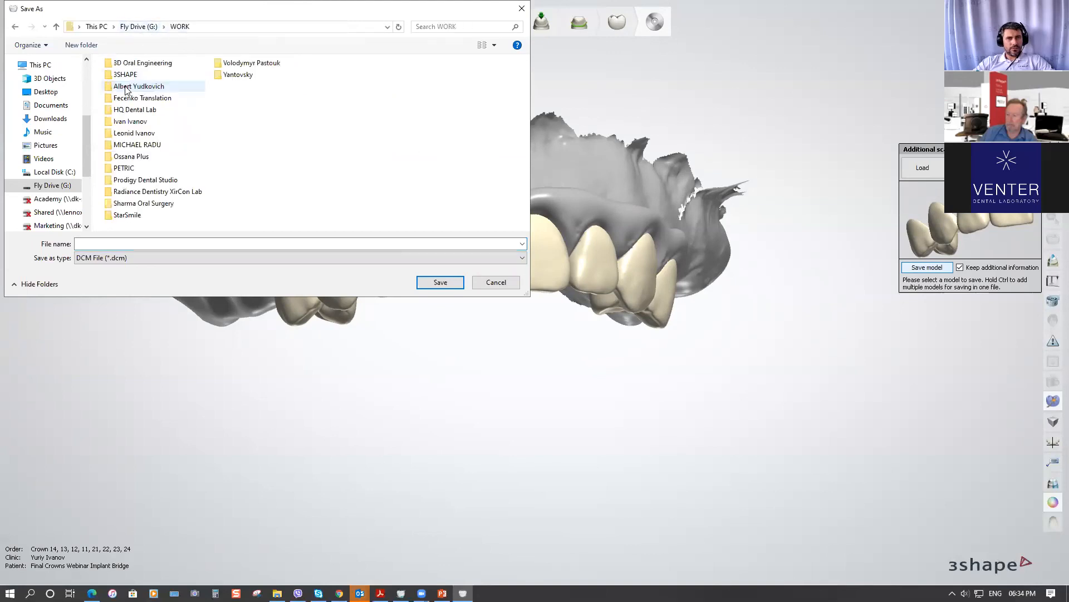
left_click(46, 92)
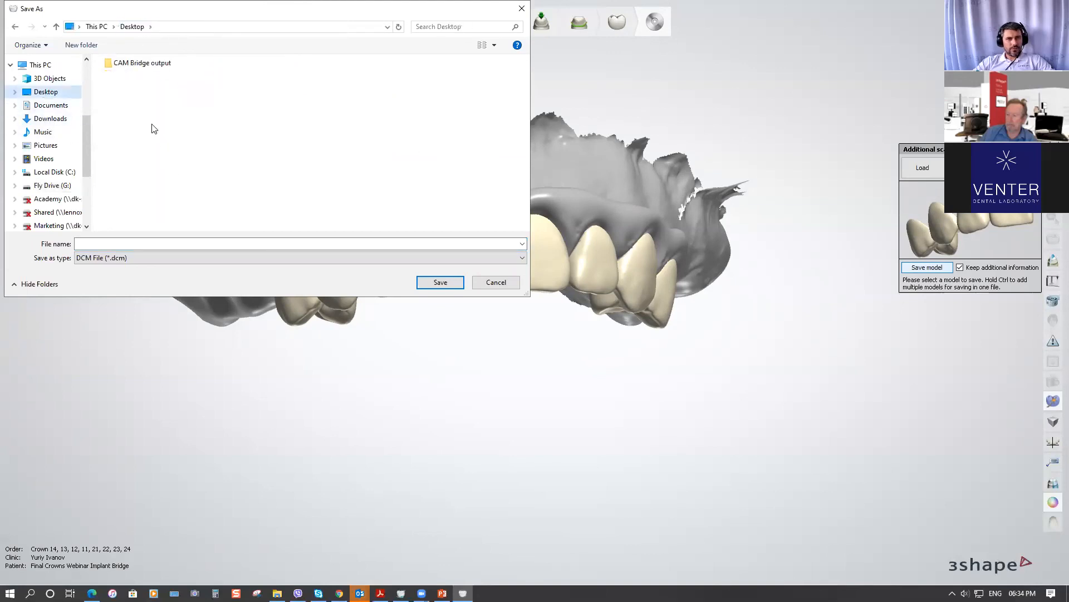
left_click(108, 242)
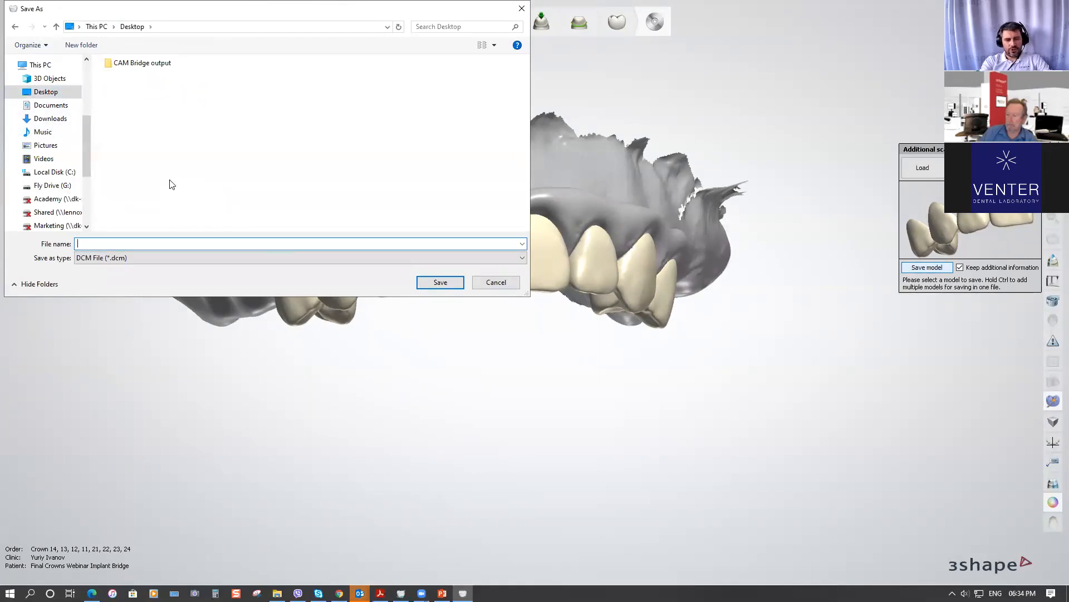
type("bridge")
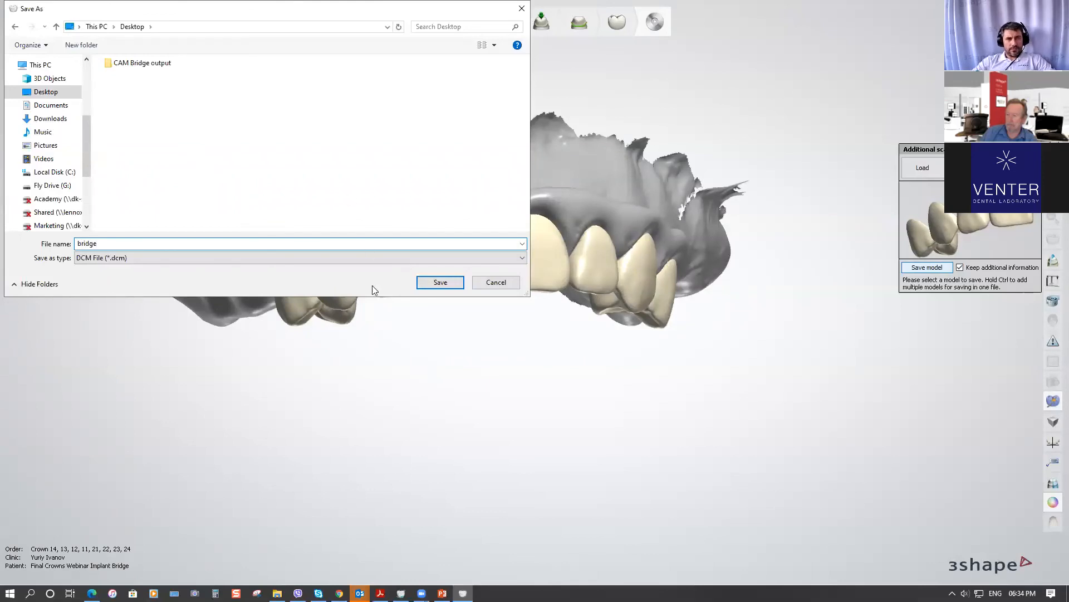
left_click(363, 259)
left_click(362, 258)
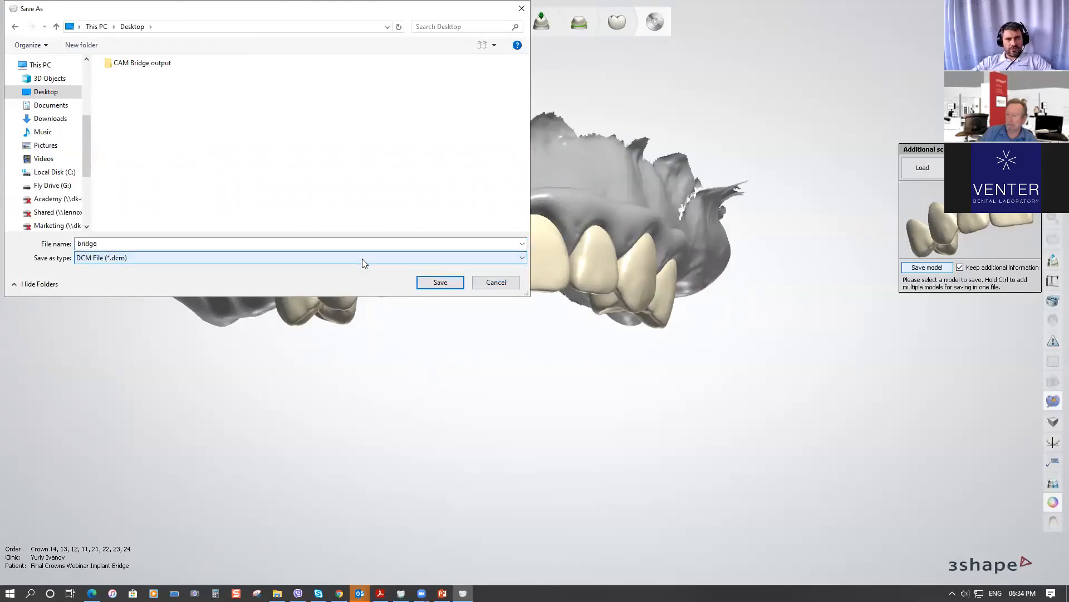
left_click(449, 283)
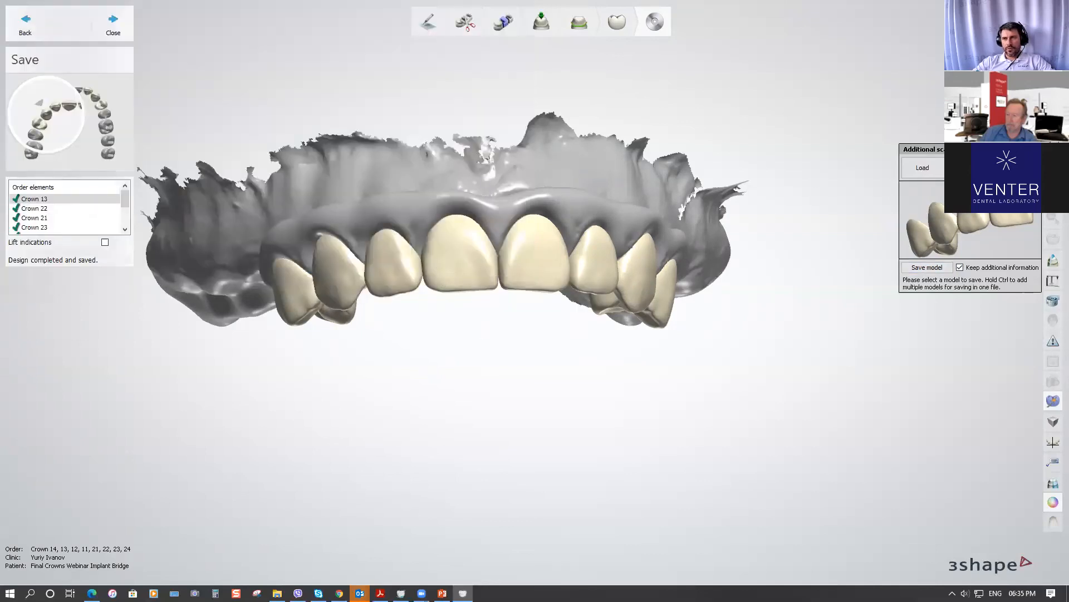
Close the crown design, go to the desktop and open the saved bridge.dcm file in 3Shape 3D Viewer
left_click(120, 28)
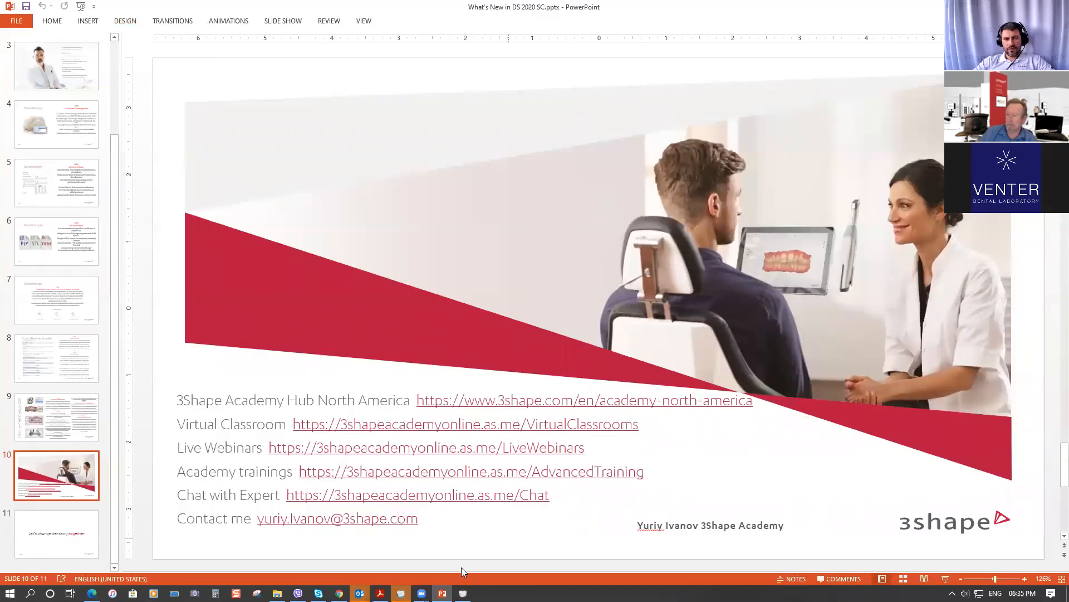
left_click(92, 594)
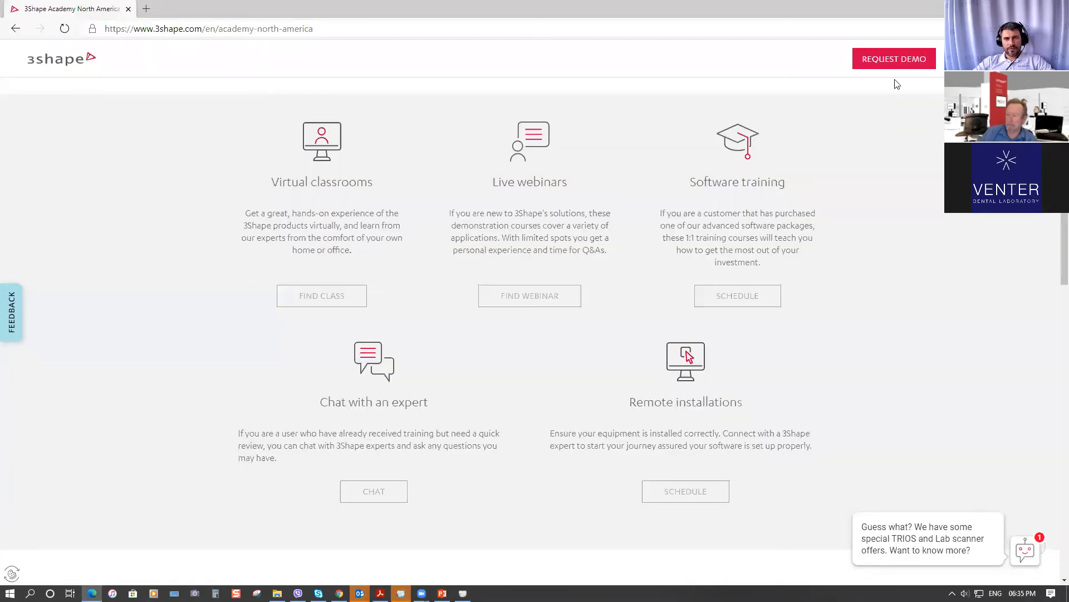
left_click(1020, 7)
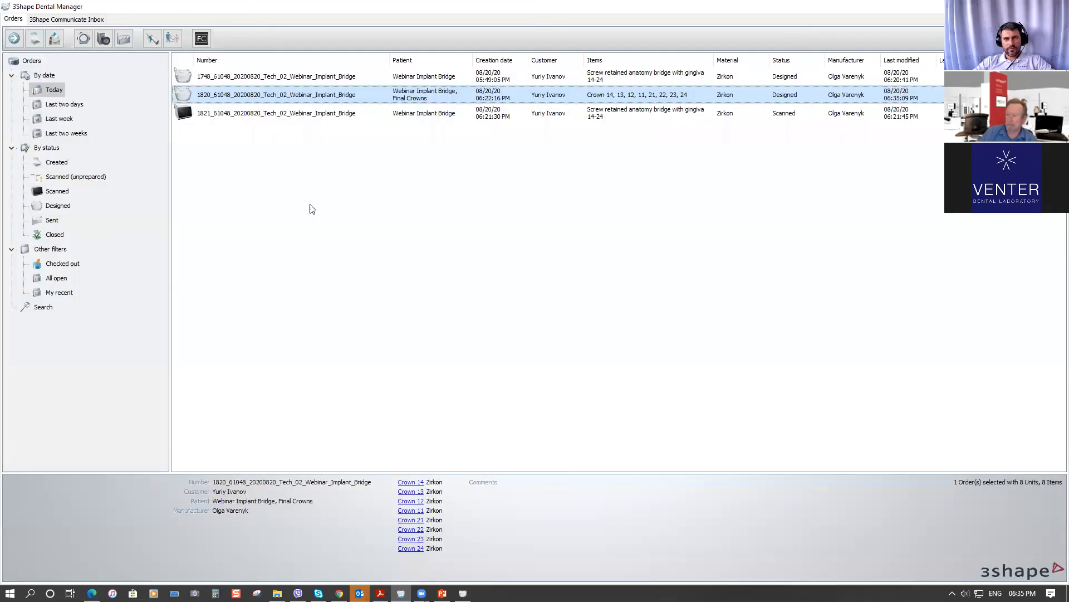
left_click(1021, 5)
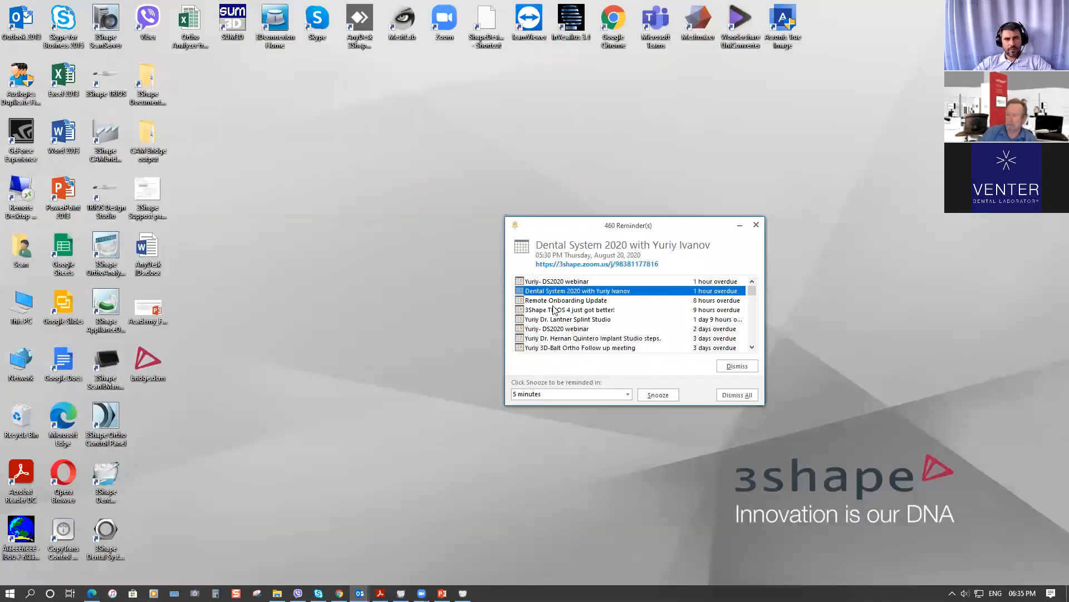
left_click(756, 224)
double_click(161, 357)
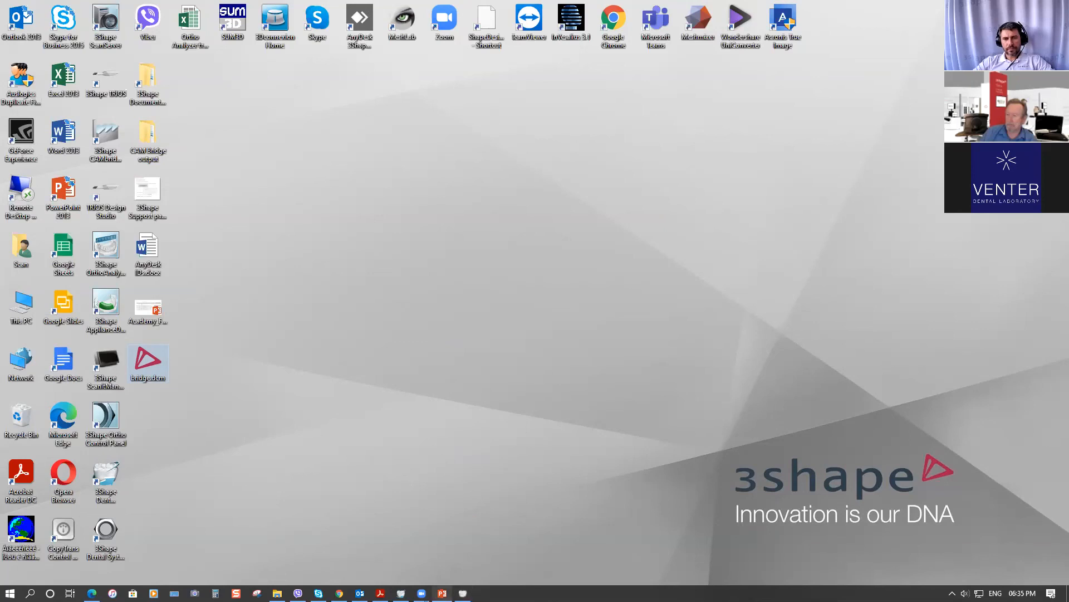
Examine the four exported crowns from the front in the 3D viewer and close the viewer
mouse_move(442, 593)
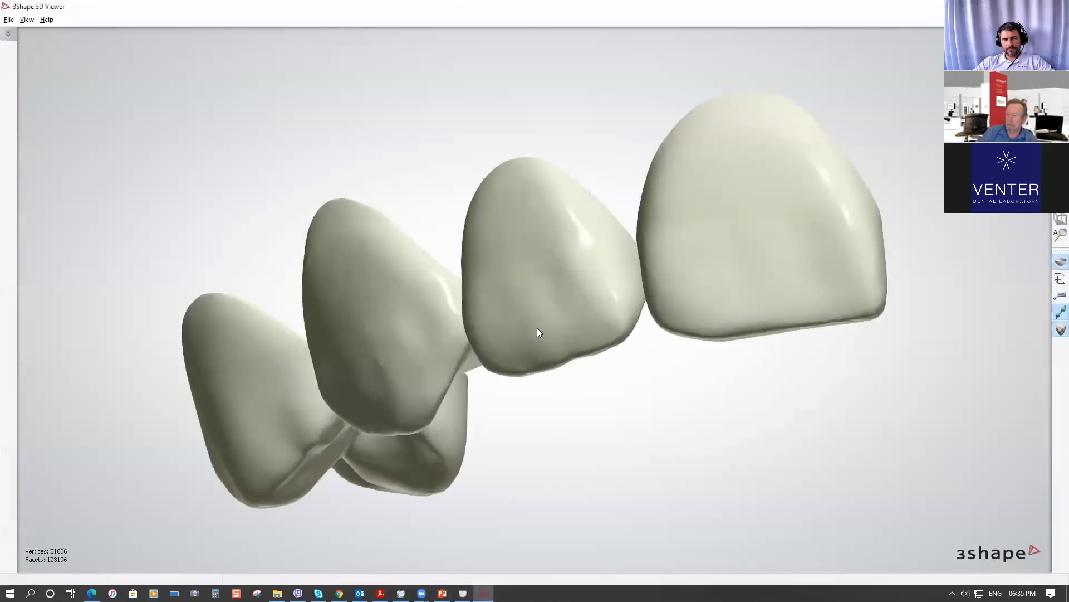
scroll(537, 332, "down", 3)
right_click_drag(552, 290, 606, 320)
scroll(604, 308, "up", 2)
scroll(600, 320, "down", 2)
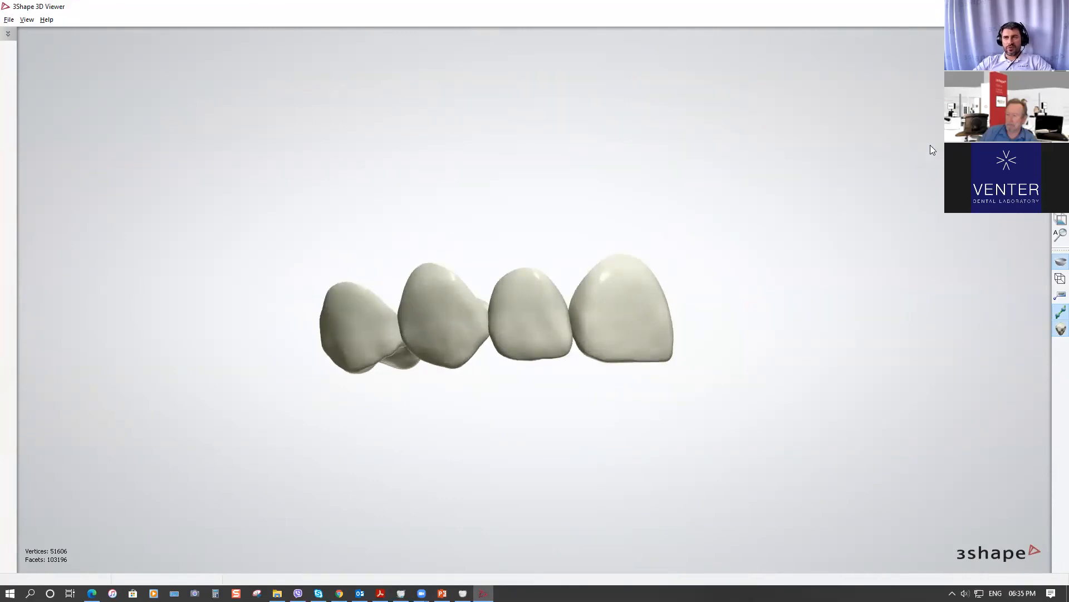
key("alt+F4")
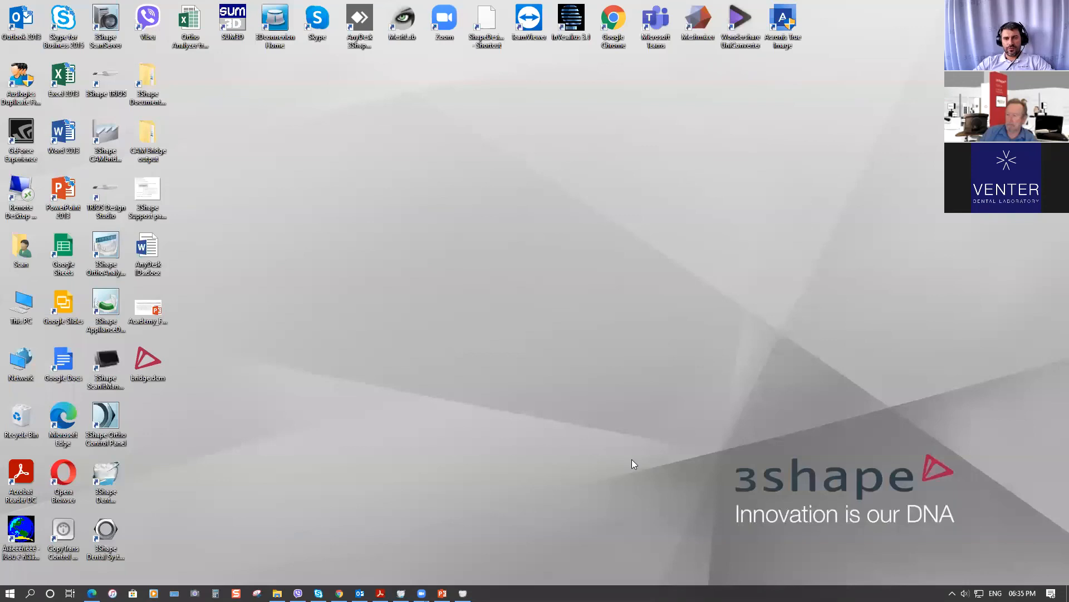
Switch to 3Shape Dental Manager and generate the CAM output for the Final Crowns order
left_click(463, 592)
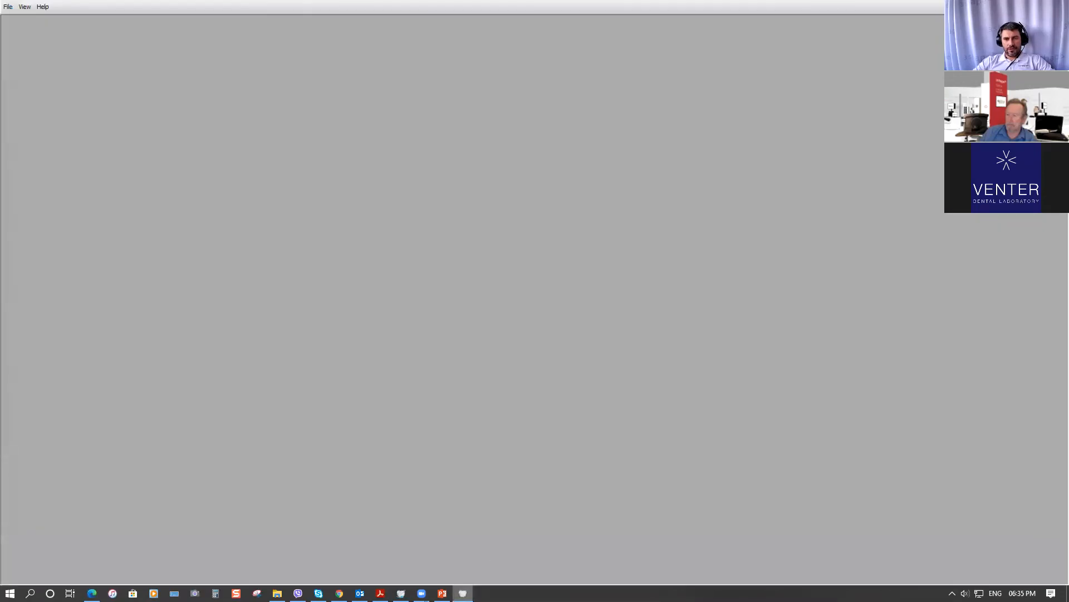
left_click(401, 593)
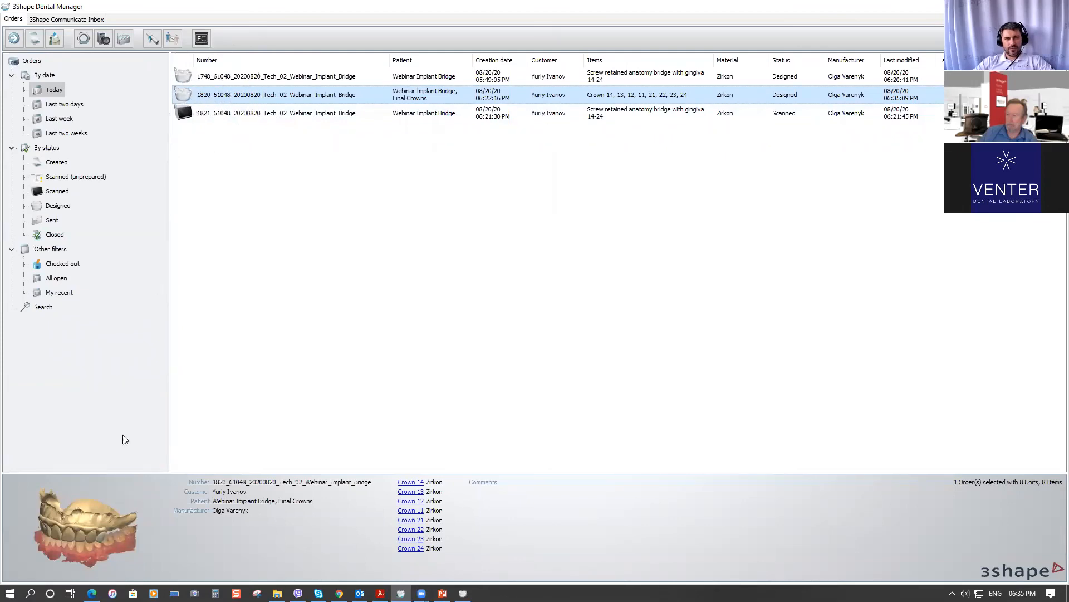
left_click_drag(69, 537, 123, 529)
left_click_drag(78, 540, 71, 534)
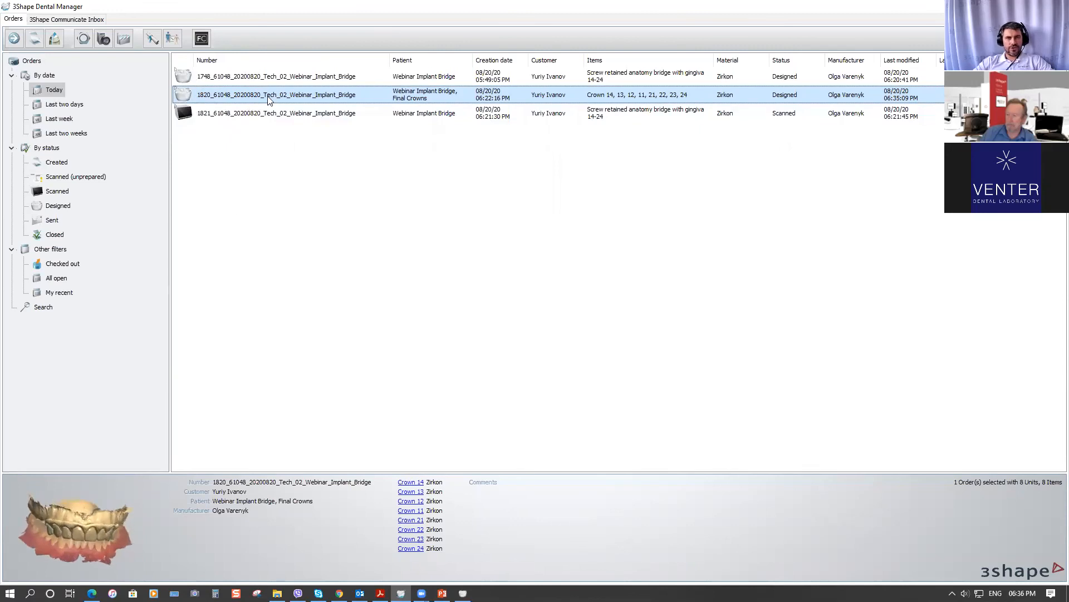
right_click(268, 99)
mouse_move(313, 295)
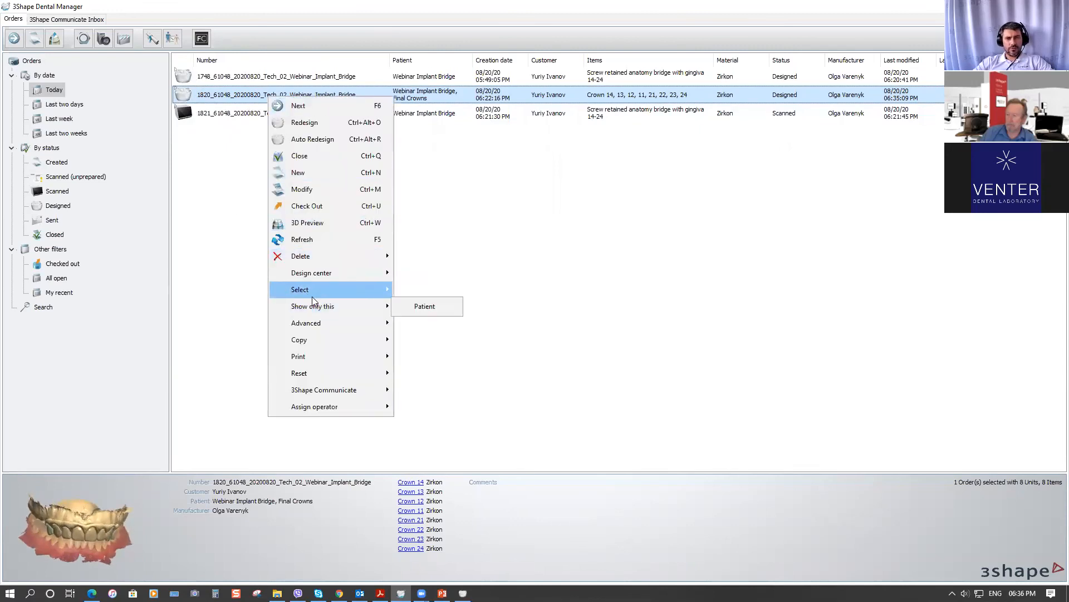
mouse_move(330, 326)
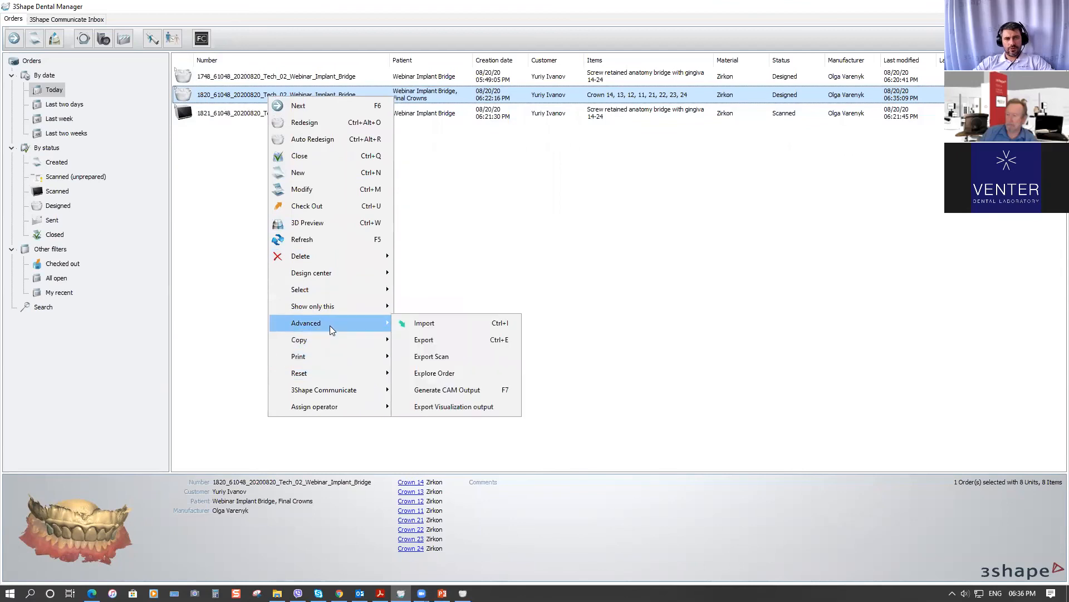
left_click(445, 390)
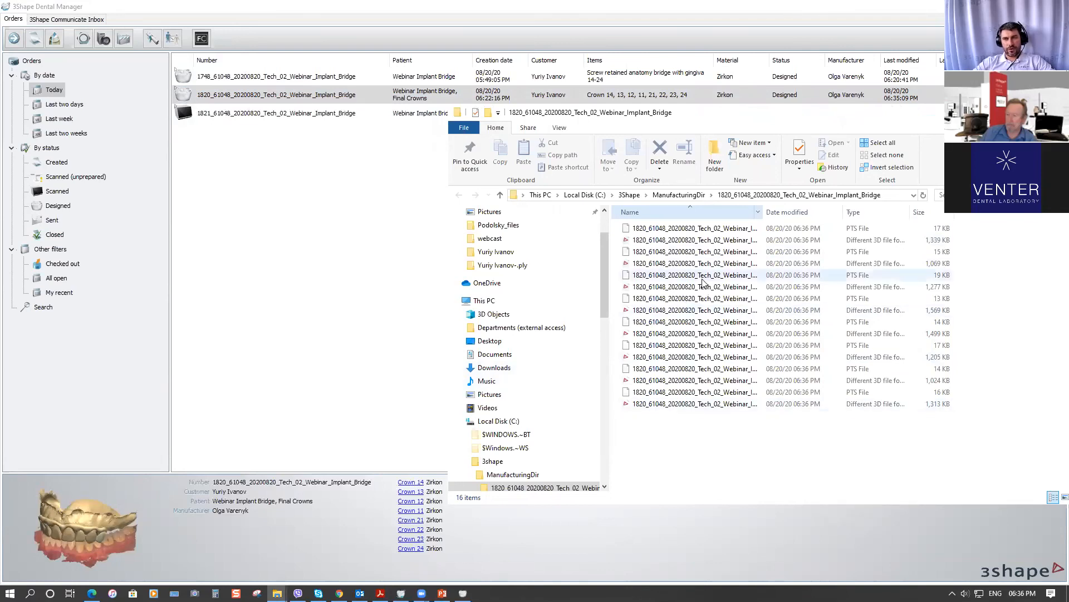
Look over the generated CAM output files, close their folder and switch to the PowerPoint presentation
left_click_drag(755, 120, 643, 134)
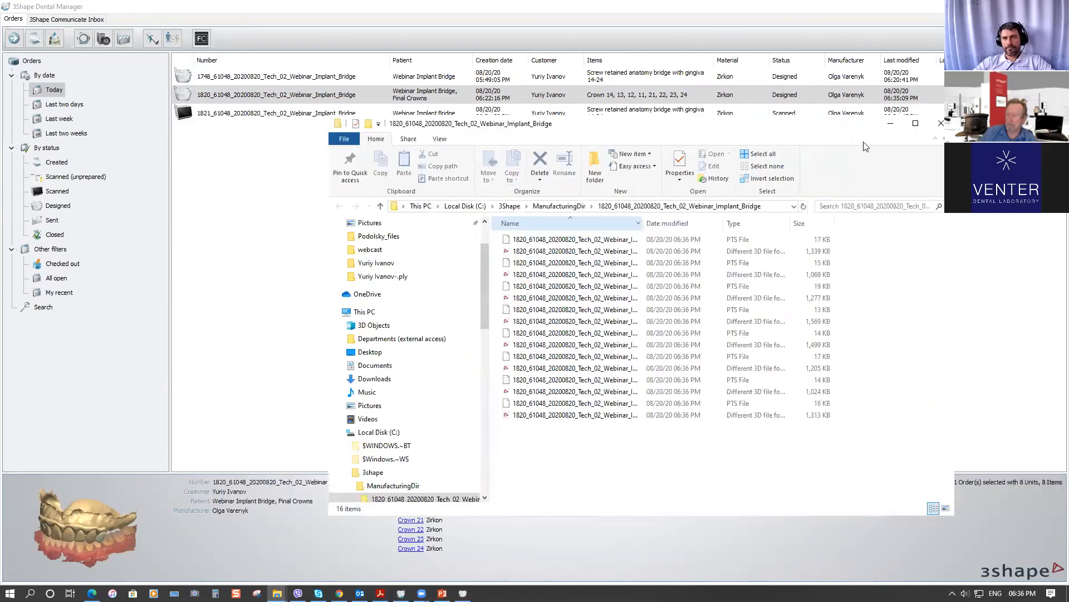
left_click(938, 124)
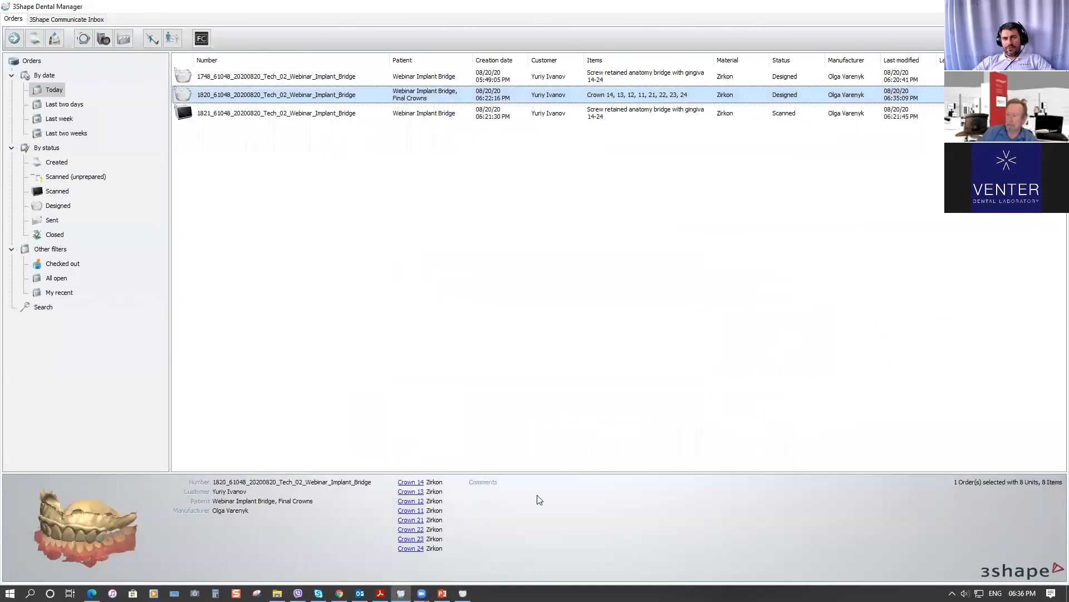
left_click(442, 593)
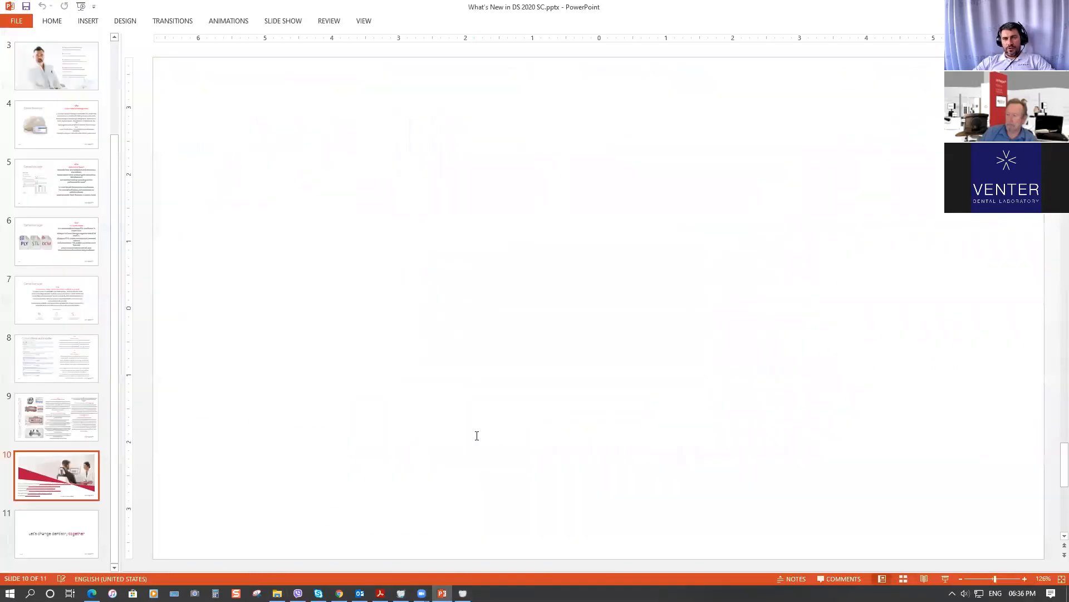